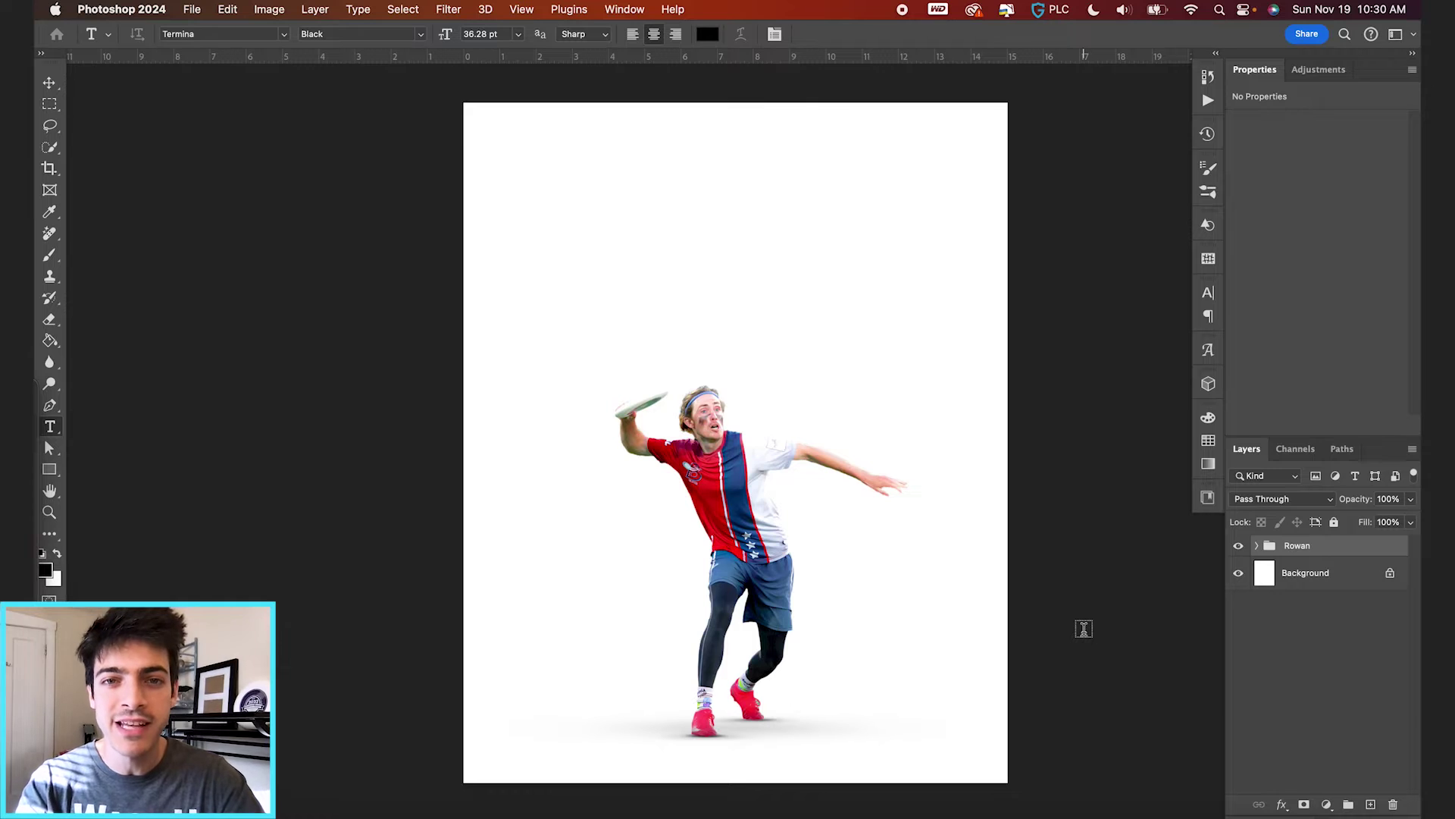
Add a new layer and type the title text GAMEDAY near the top left
key(alt+shift+super+n)
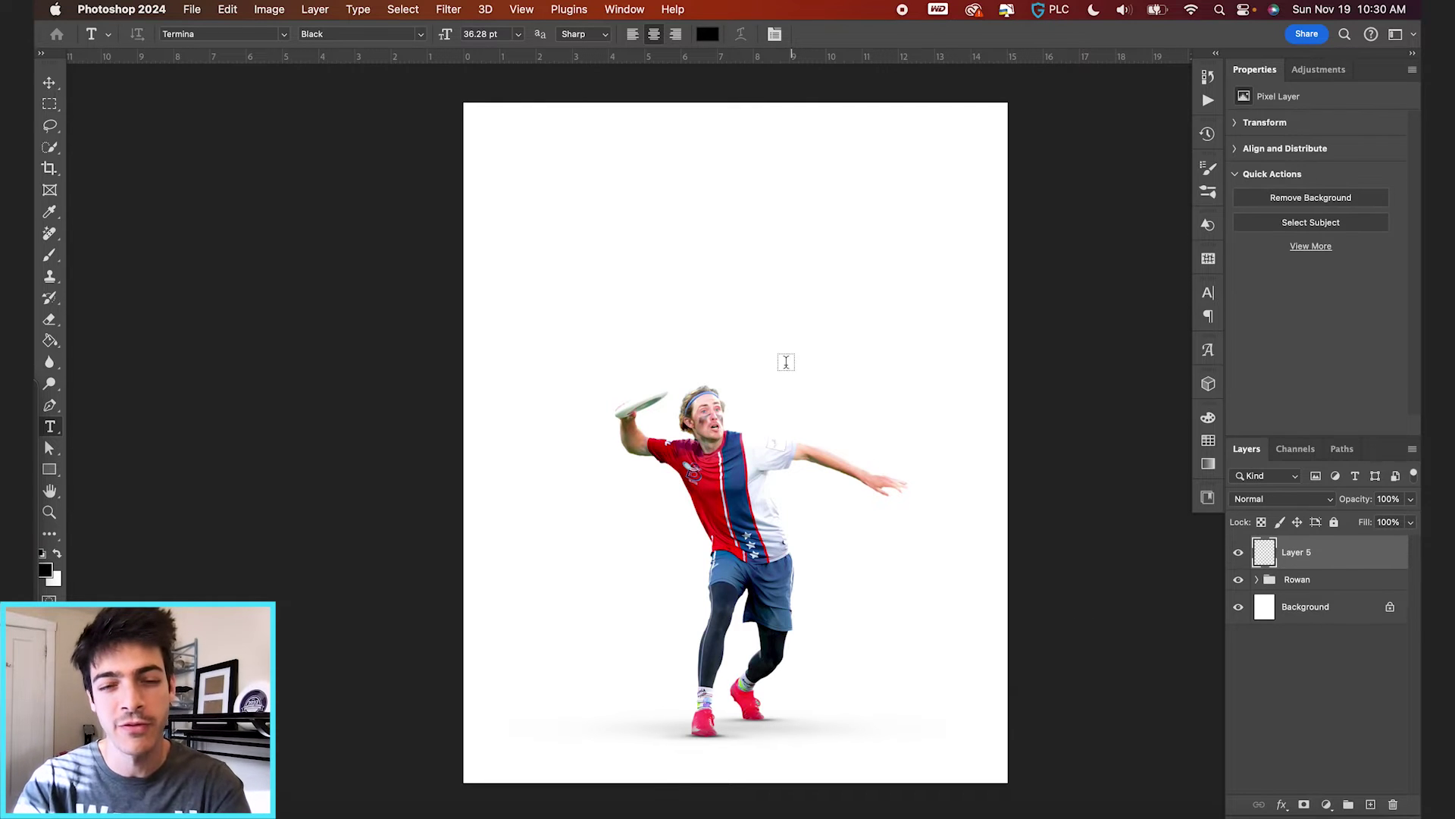
click(595, 228)
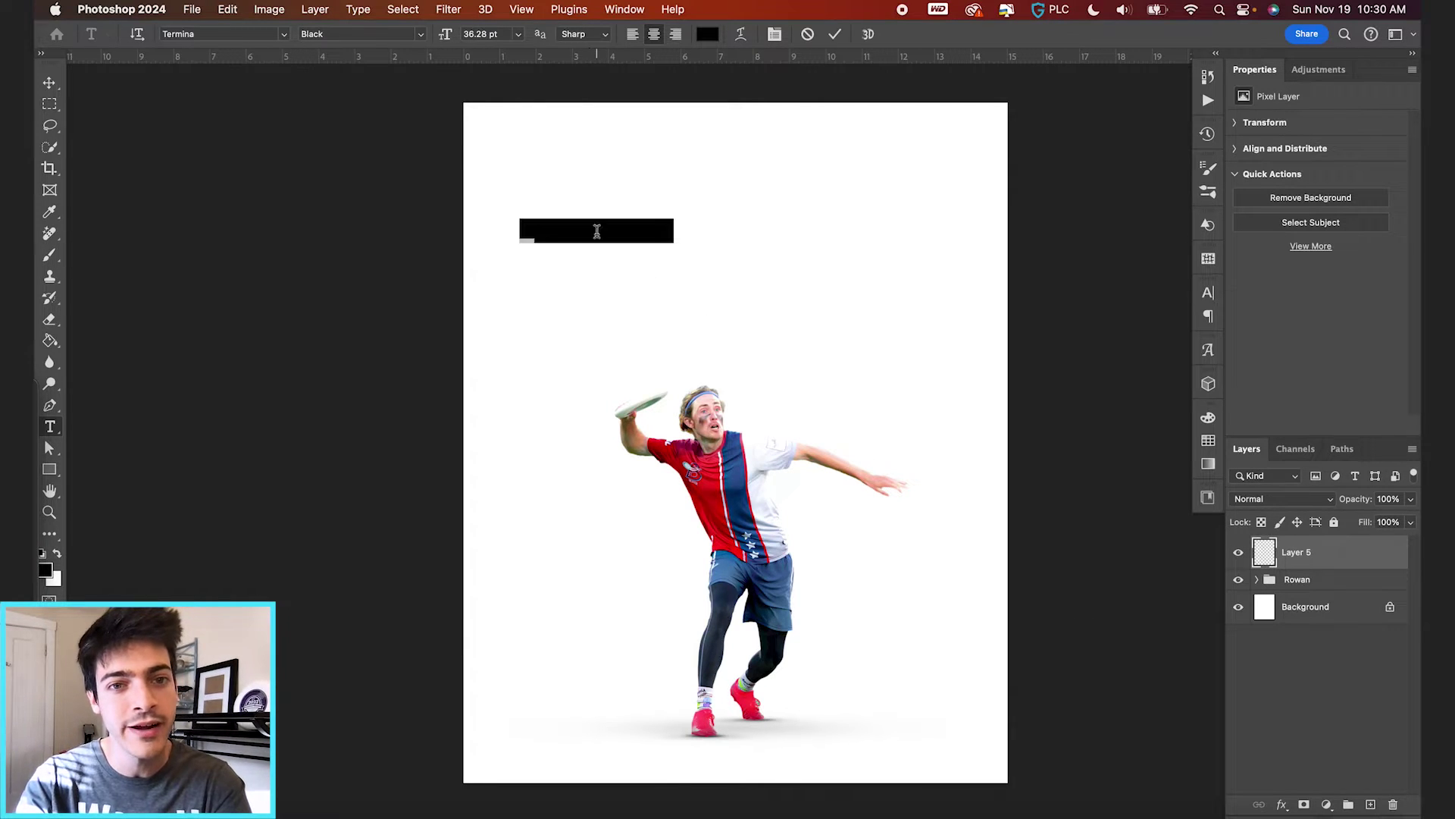
text(GAMEDAY)
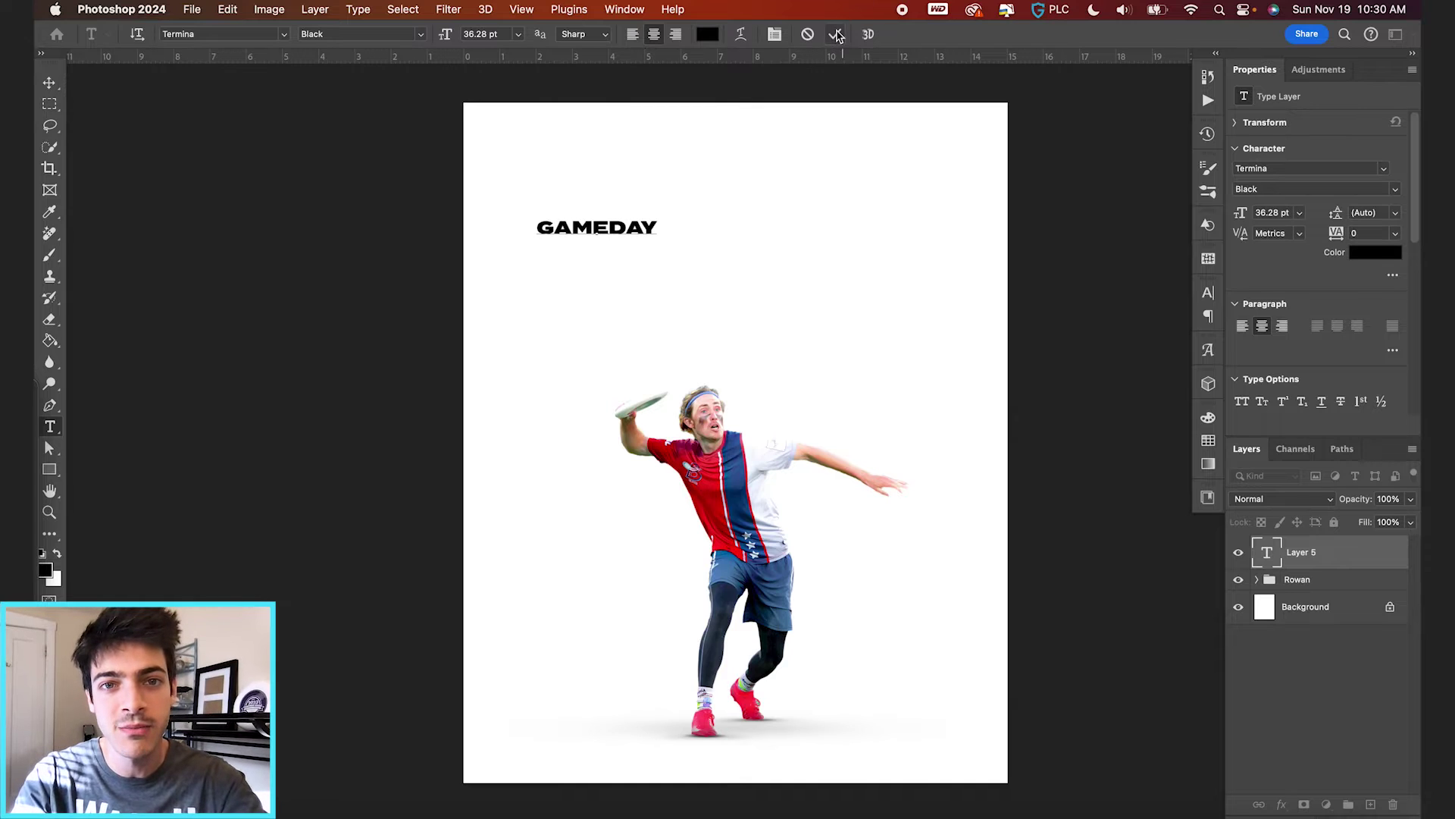
click(835, 34)
Scale GAMEDAY up to about 129 pt and centre it above the player
key(super+t)
drag(657, 217, 808, 154)
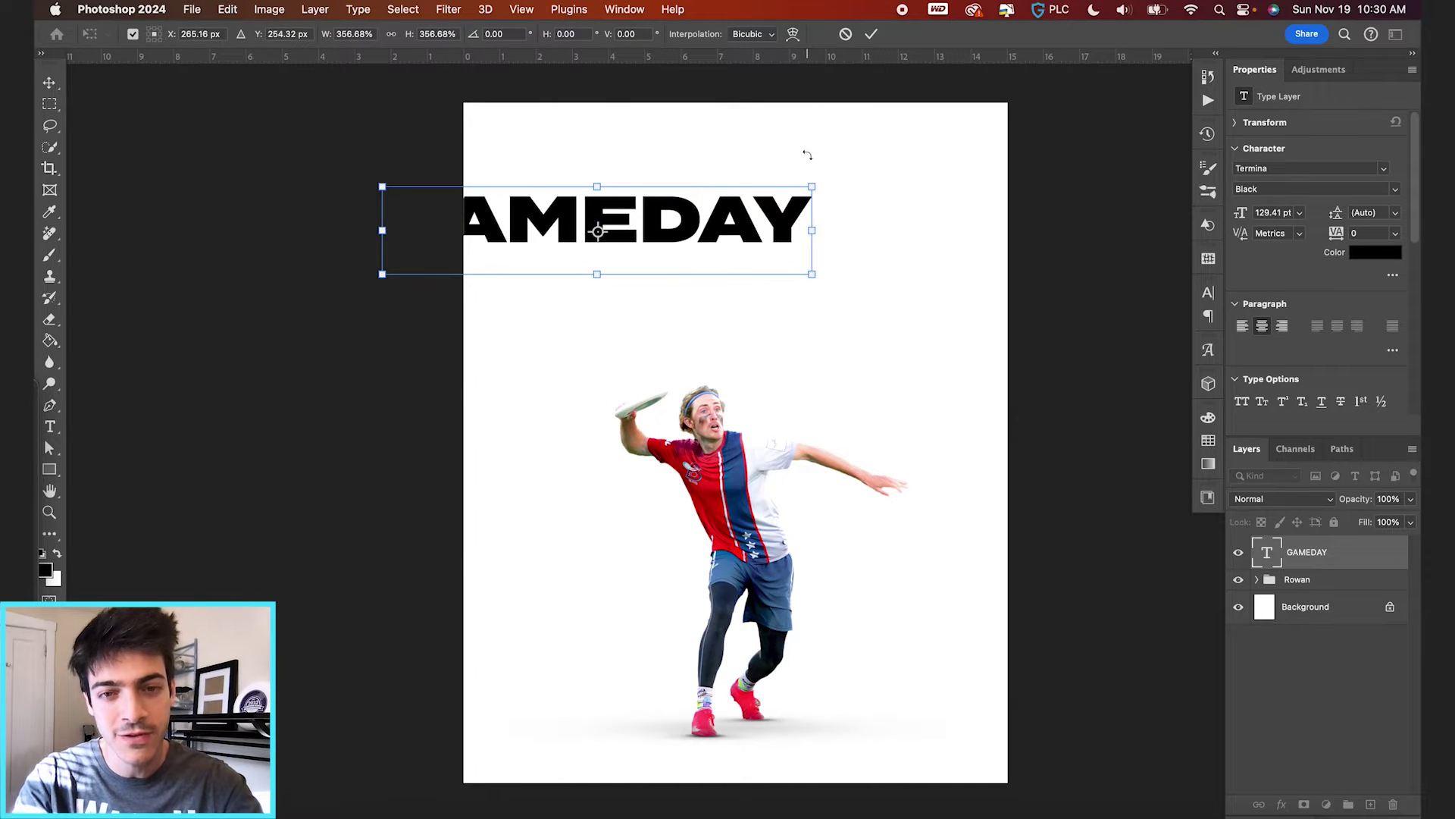
key(Return)
drag(711, 249, 852, 248)
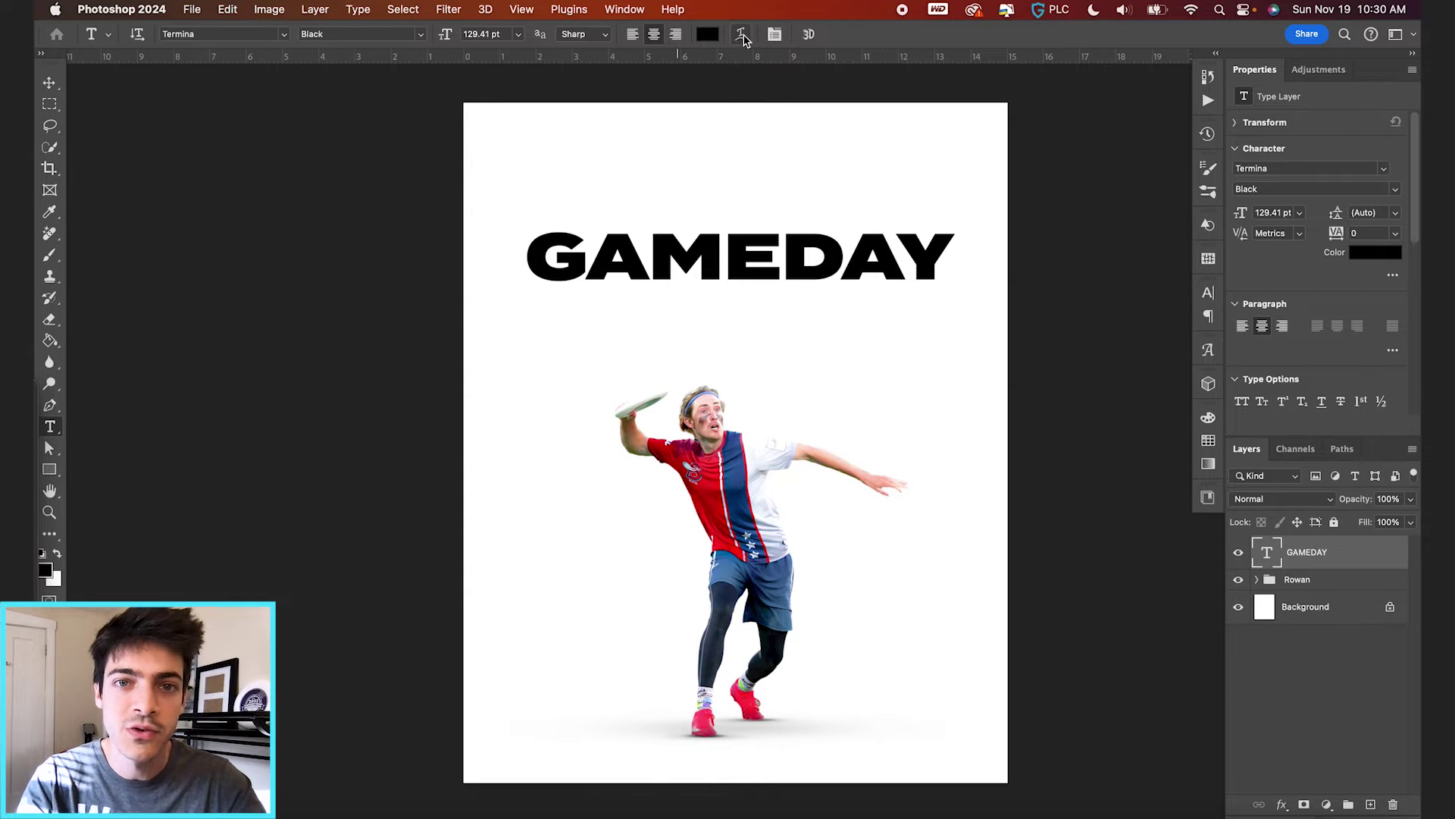
Preview Arc and Flag warps on GAMEDAY, adjusting the flag's bend and distortion
click(741, 40)
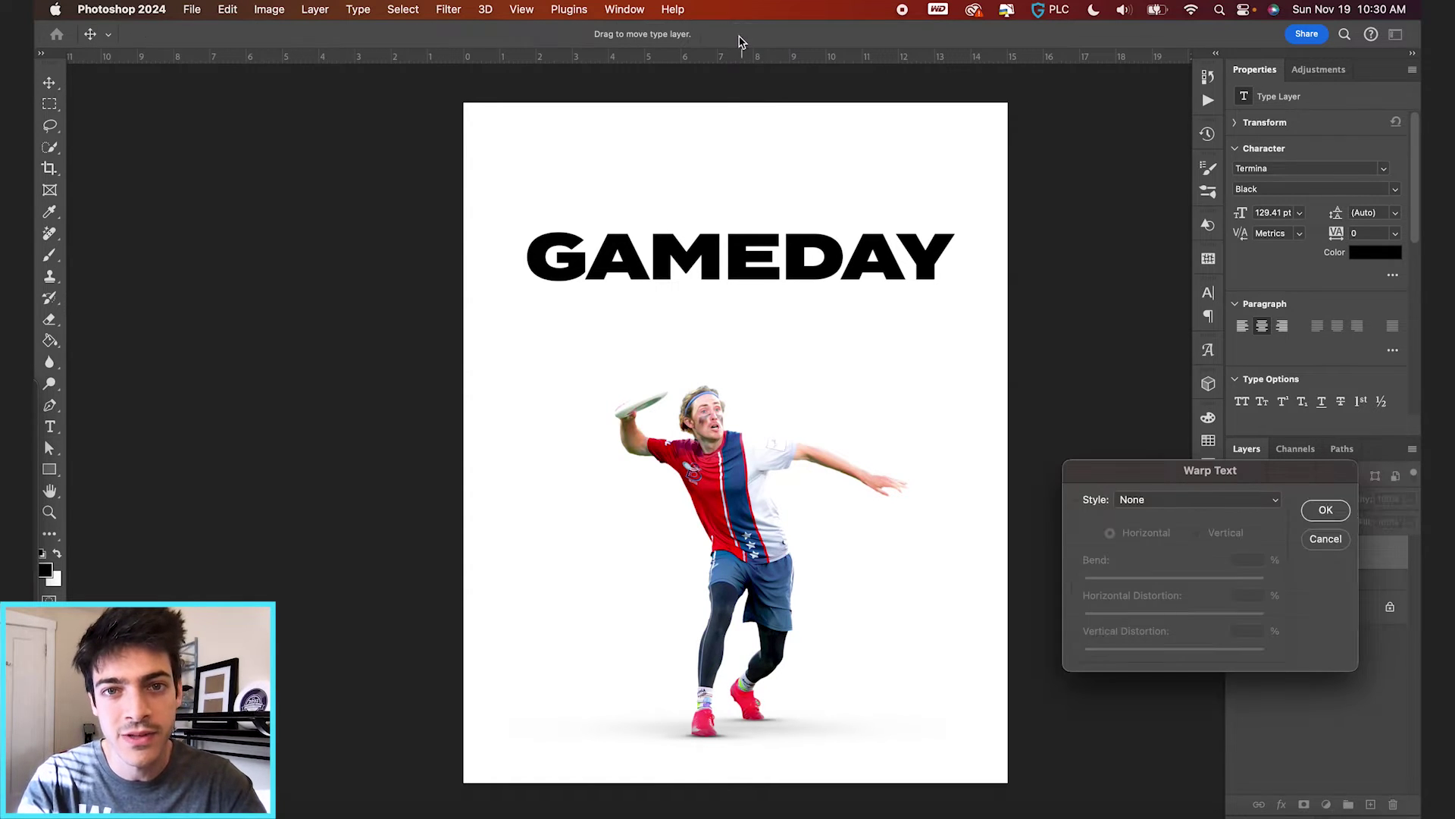
drag(1179, 481, 989, 329)
click(985, 348)
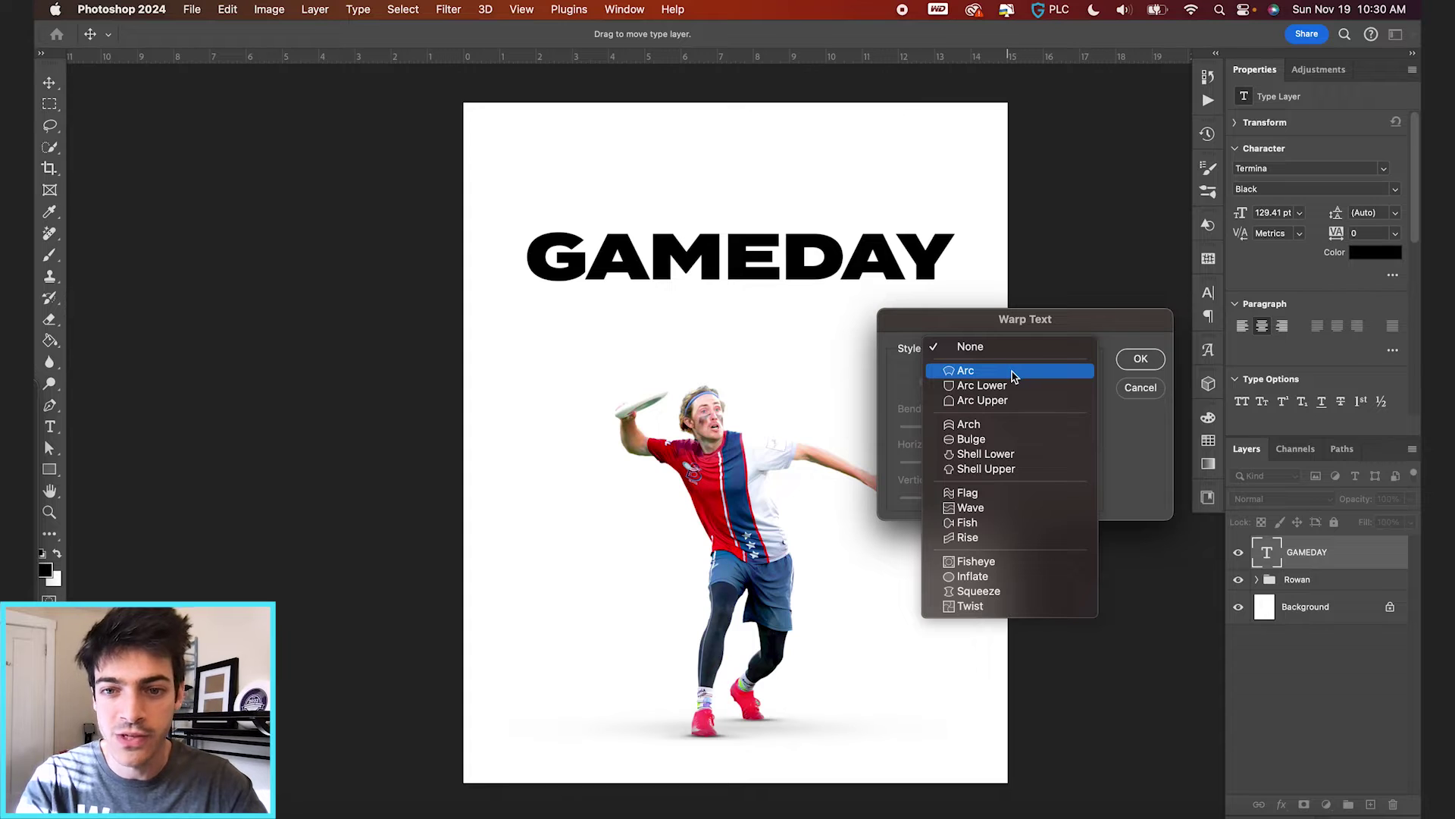
click(1013, 371)
drag(993, 330, 1006, 400)
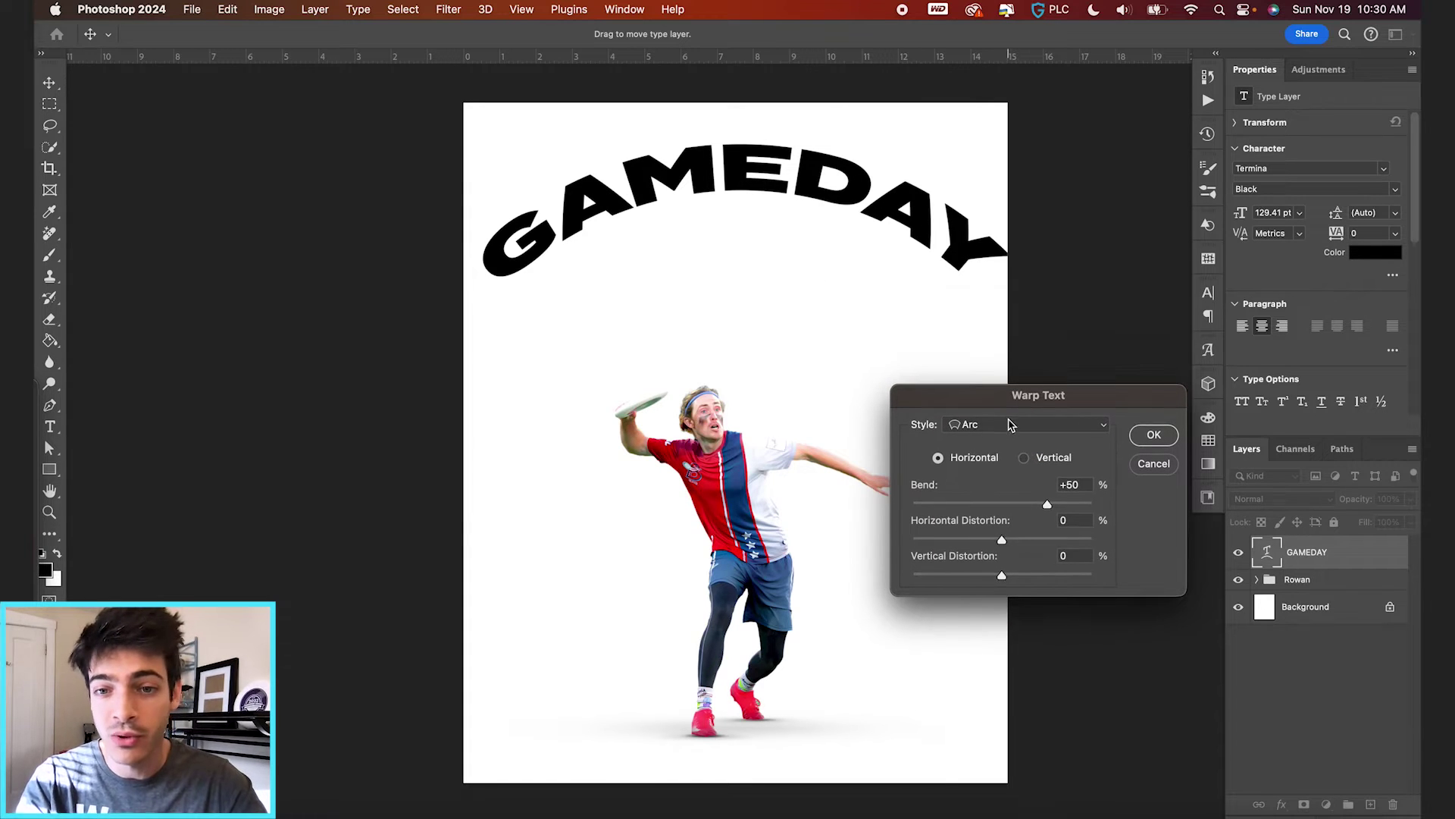
click(1009, 425)
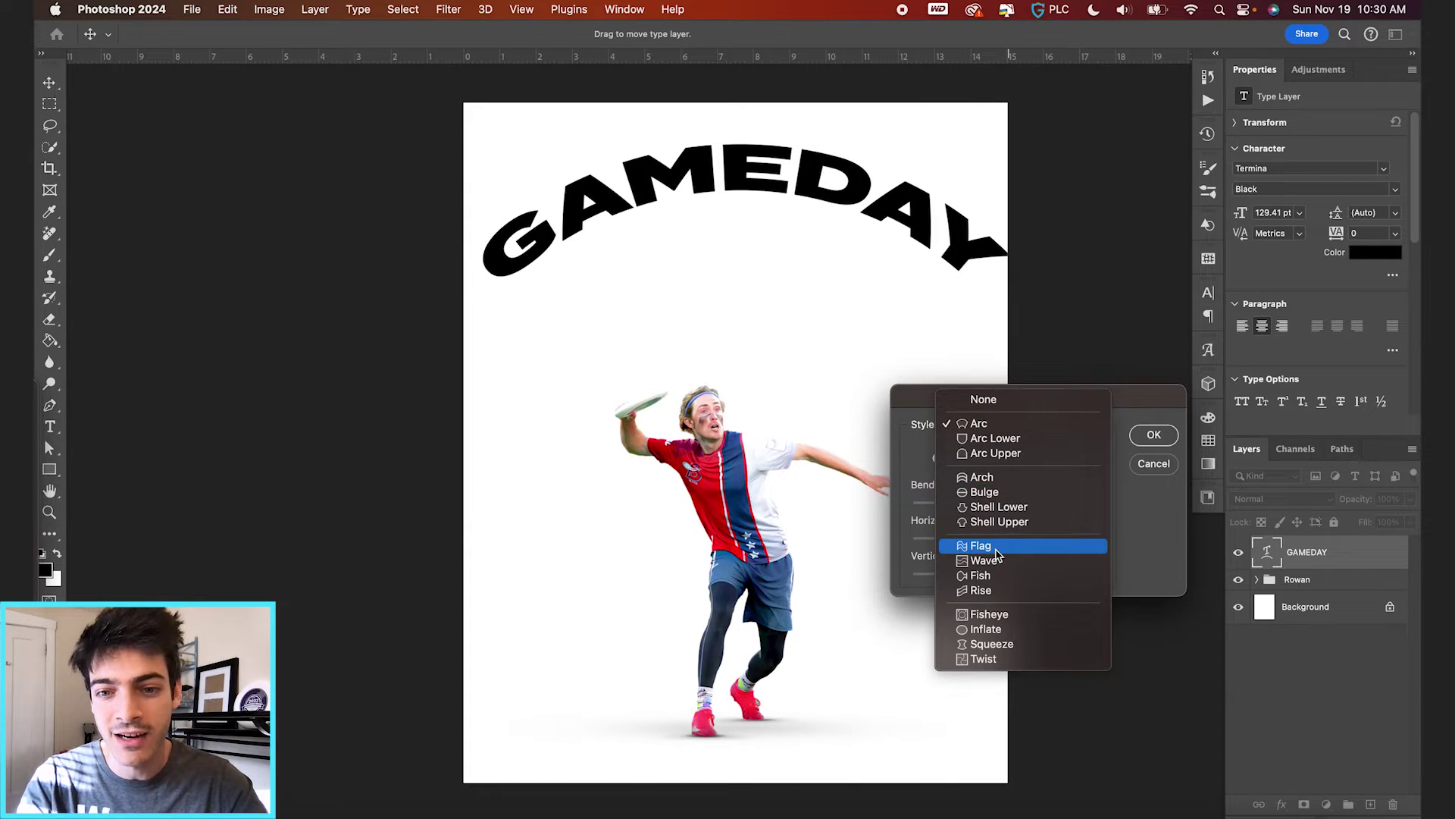
click(995, 549)
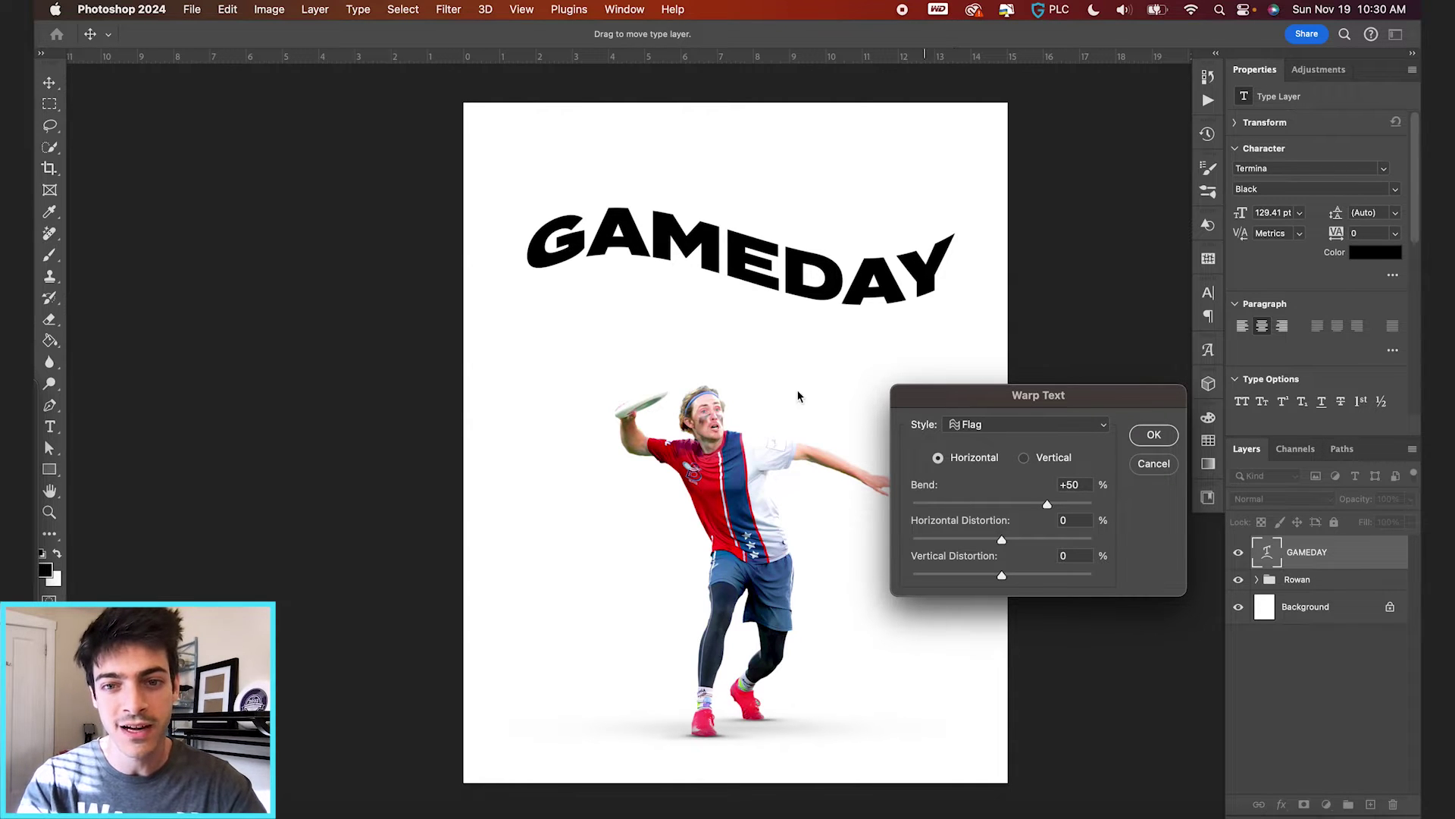
drag(1047, 504, 1010, 575)
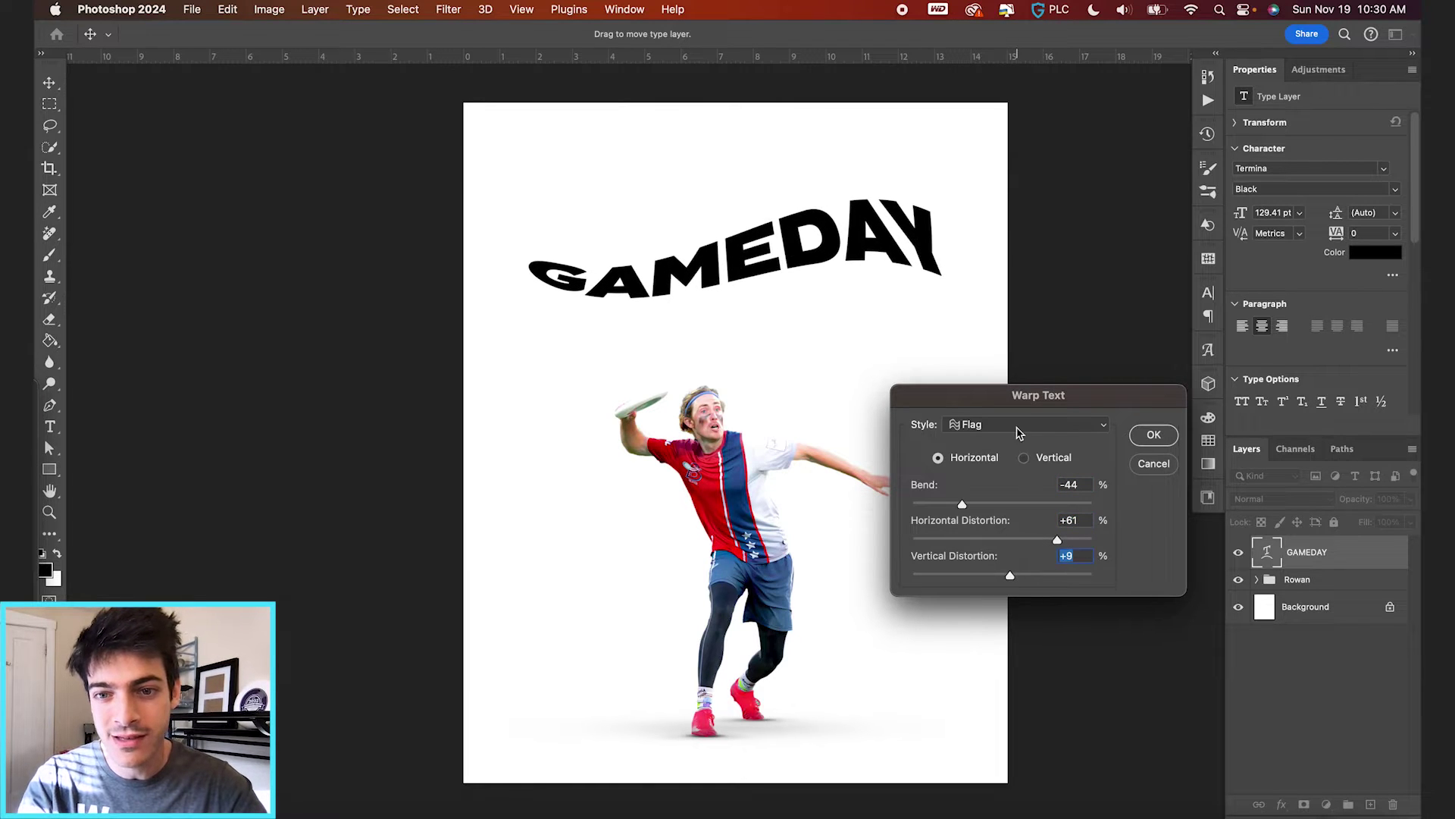
Try Fish and horizontal Arc Upper warp styles on GAMEDAY, leaving the title unwarped
click(1019, 428)
click(1012, 455)
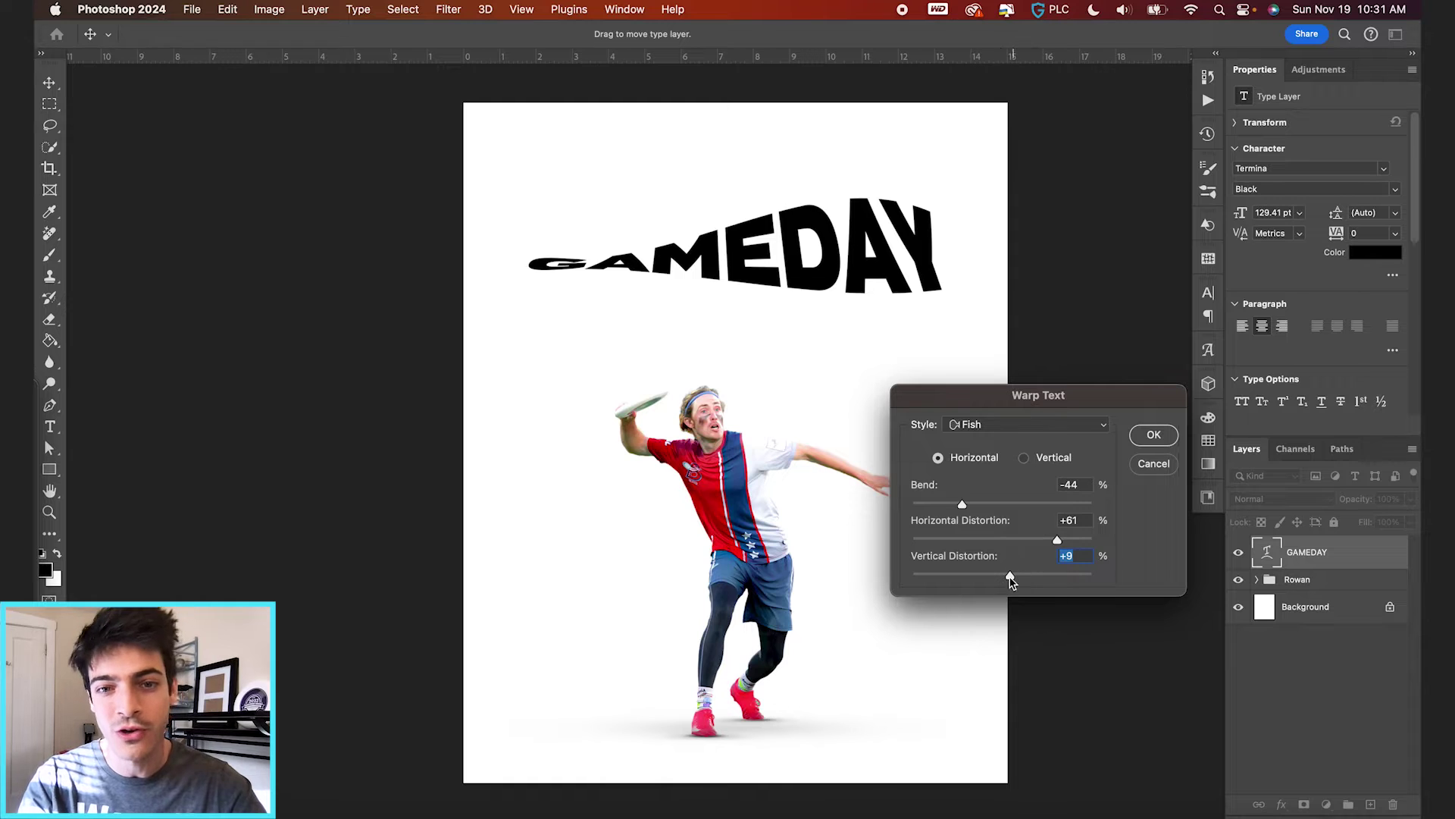
drag(1010, 581, 1011, 576)
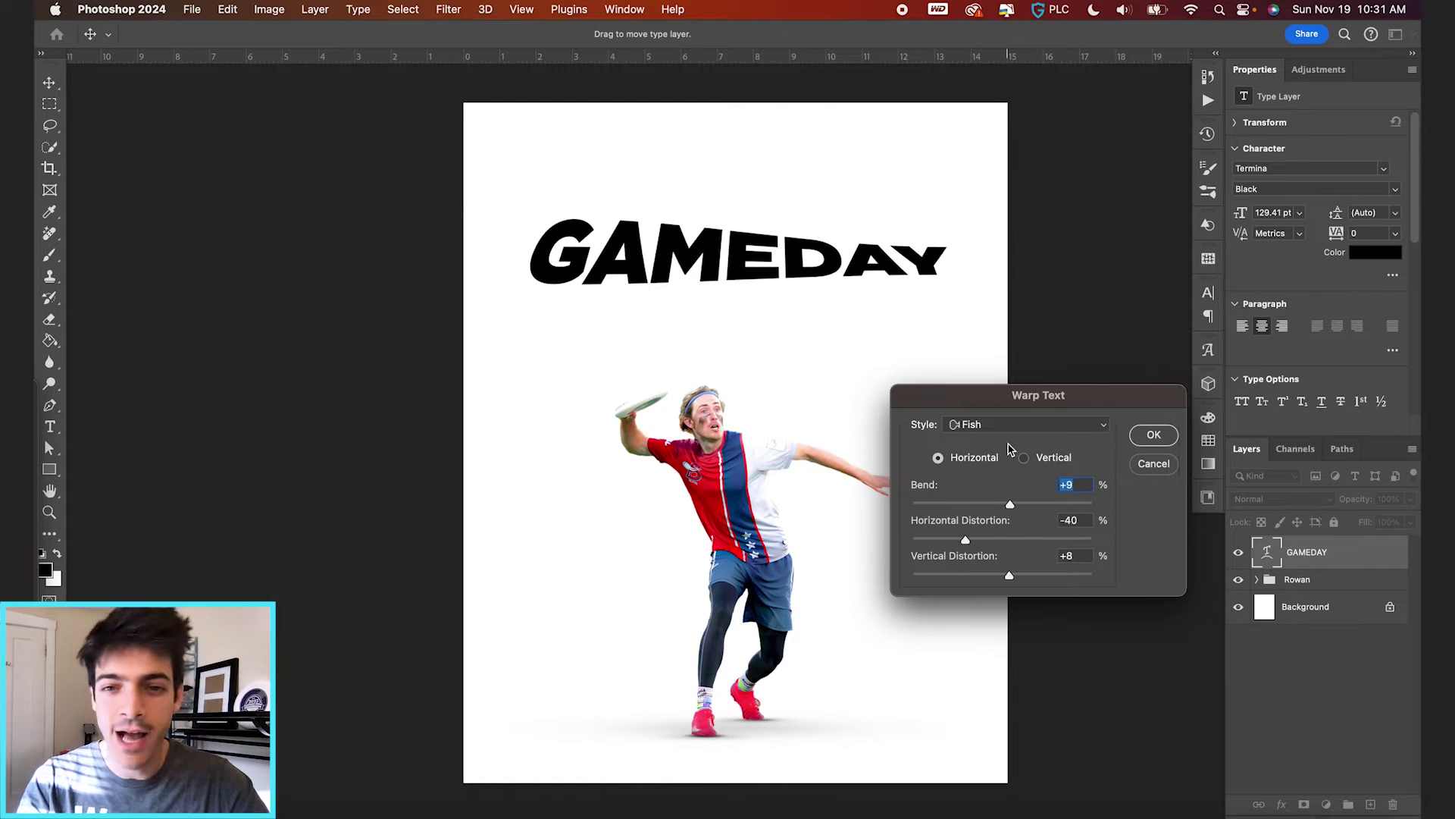
click(1036, 424)
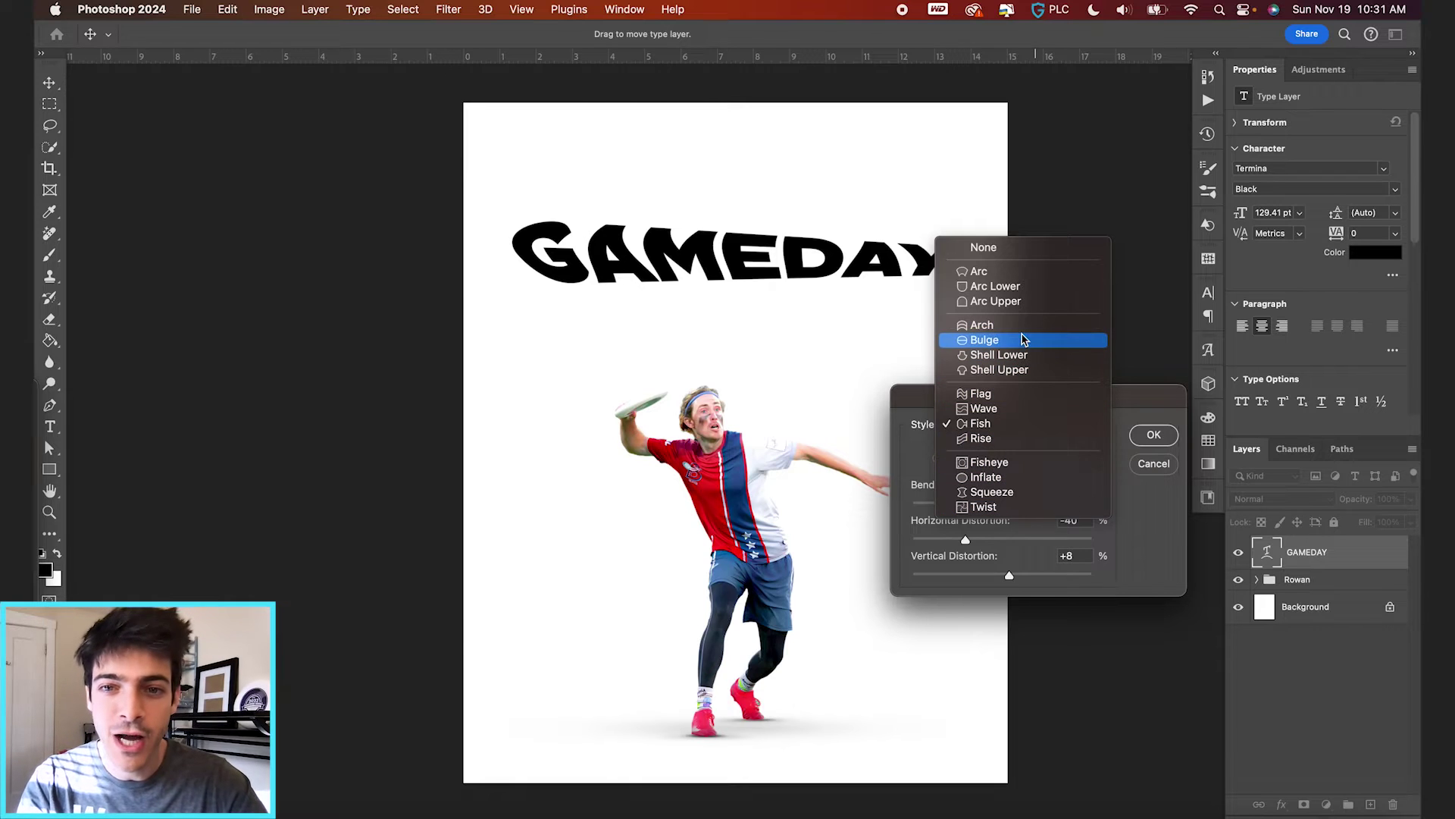
click(1005, 302)
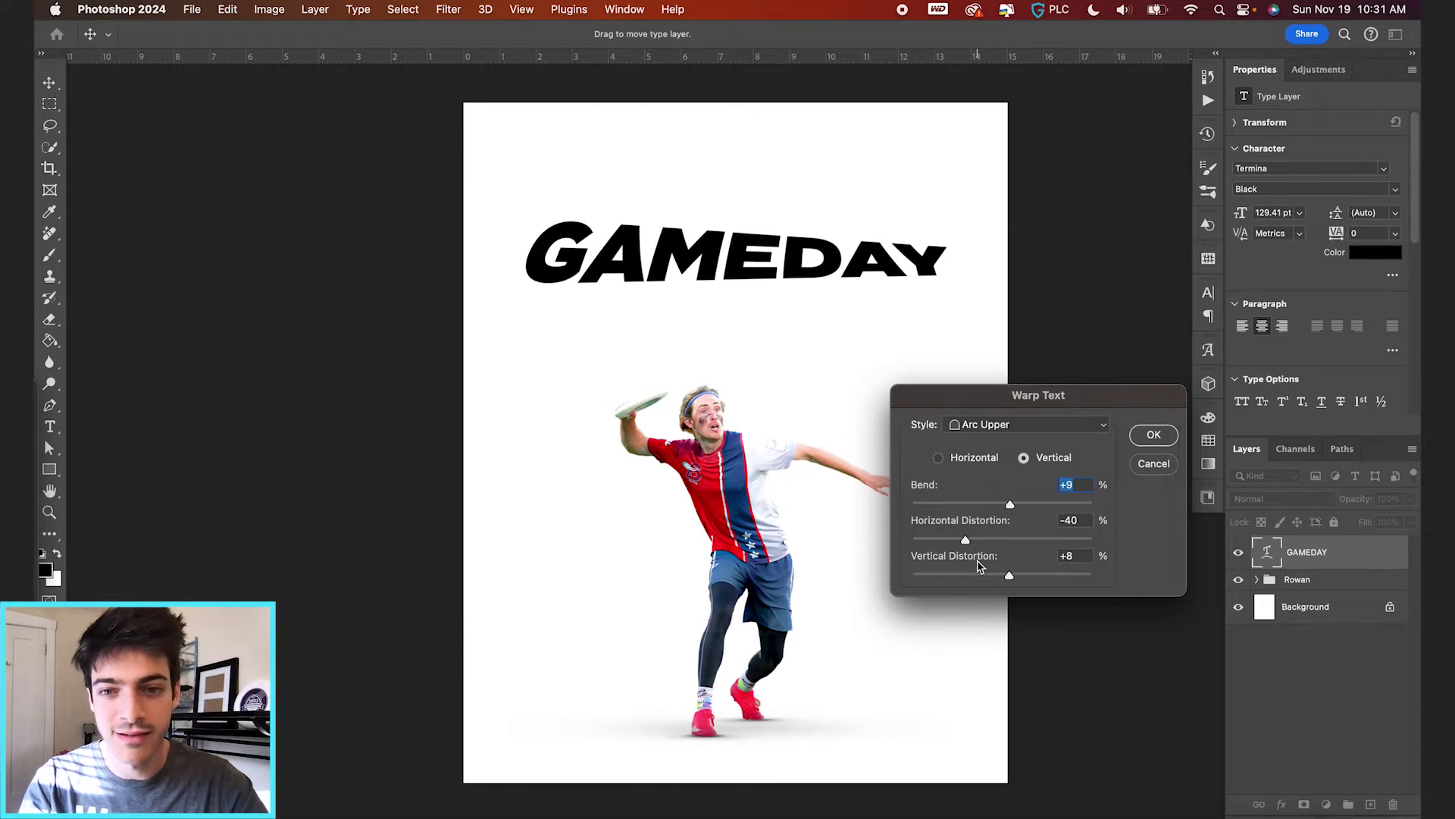
click(977, 459)
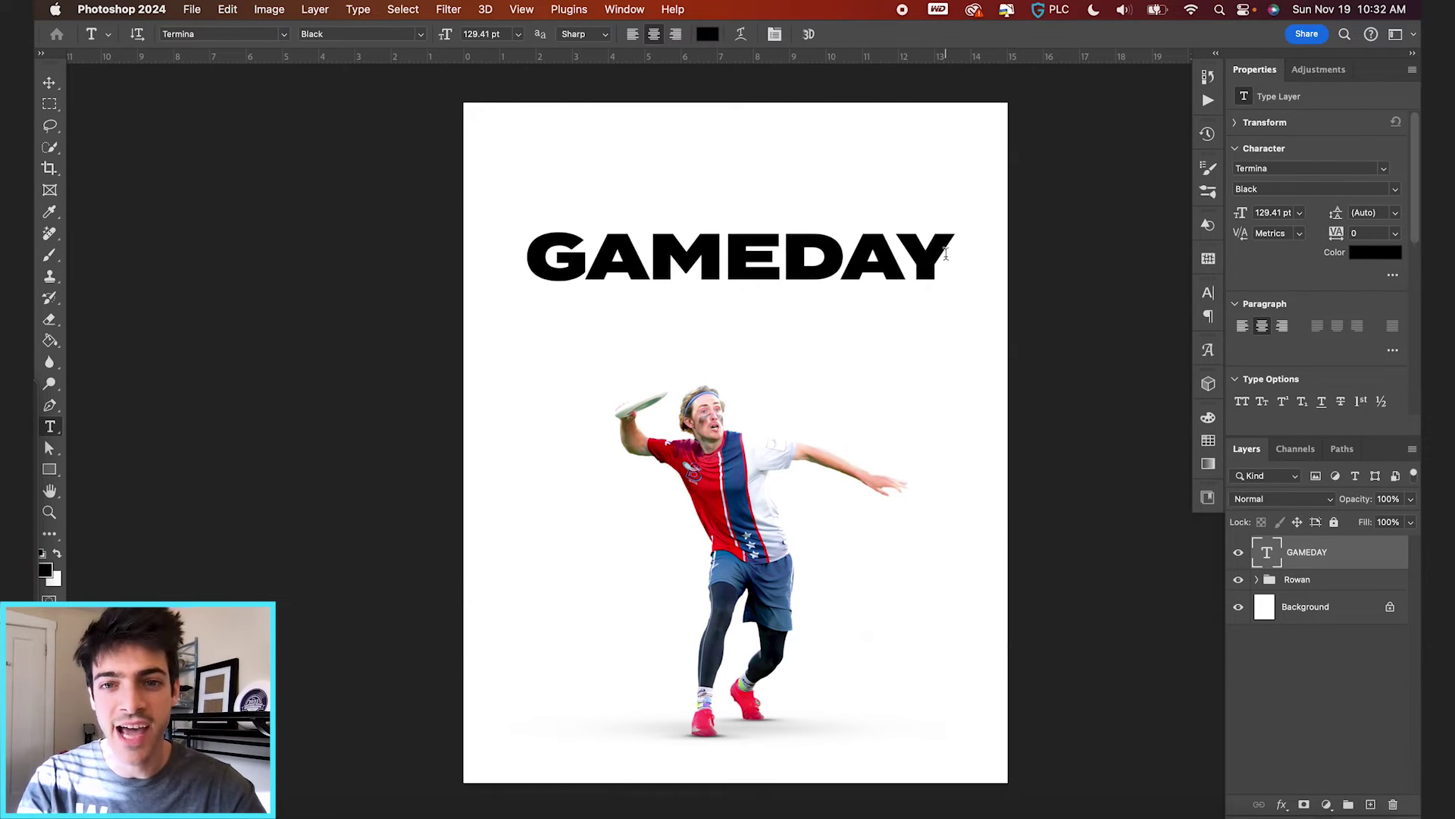
Stack GAMEDAY on three lines and tighten the leading to 105 pt
click(944, 250)
double_click(946, 250)
key(super+c)
click(946, 252)
key(Return)
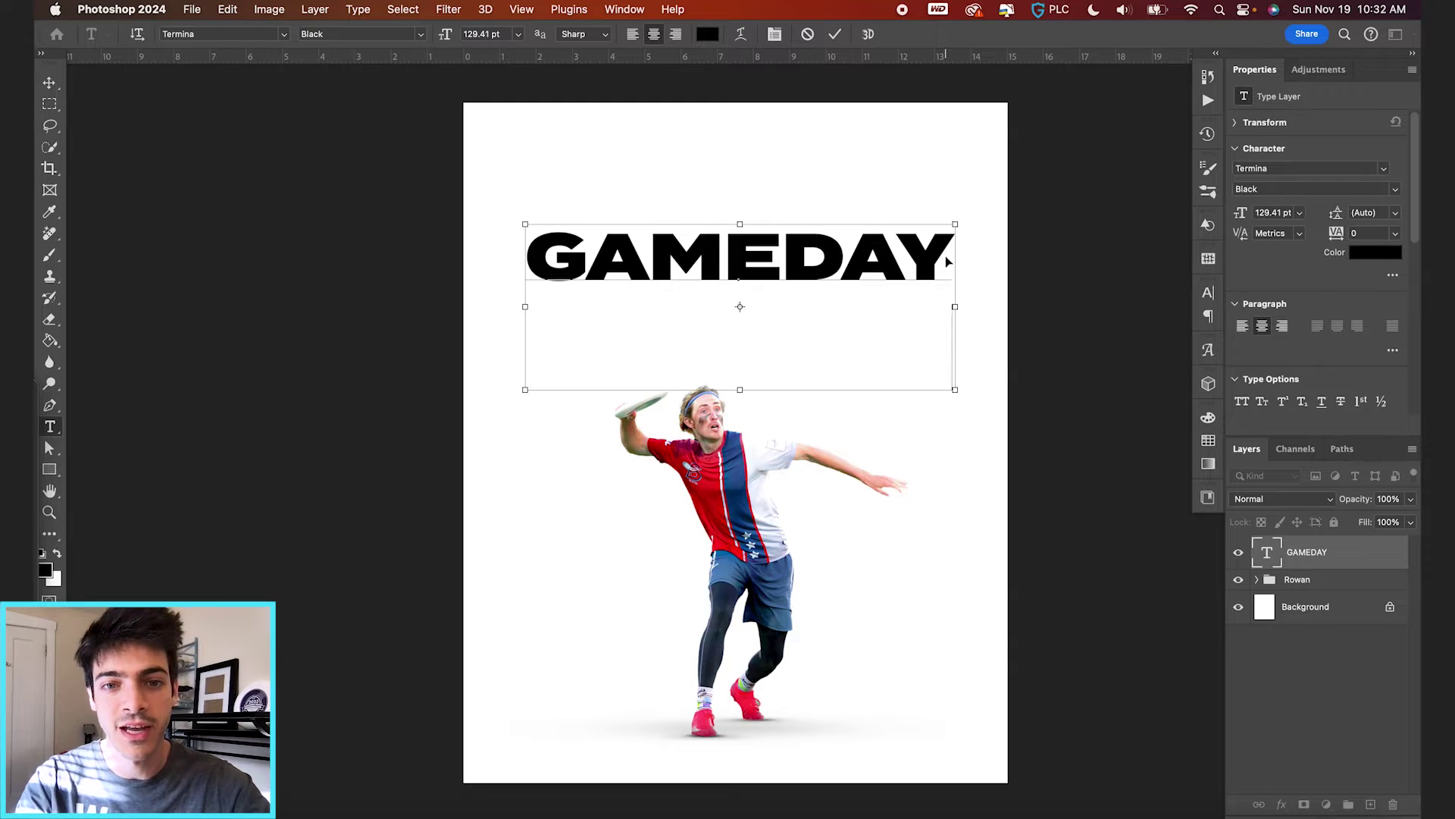
key(super+v)
key(Return)
key(super+v)
key(super+a)
click(775, 35)
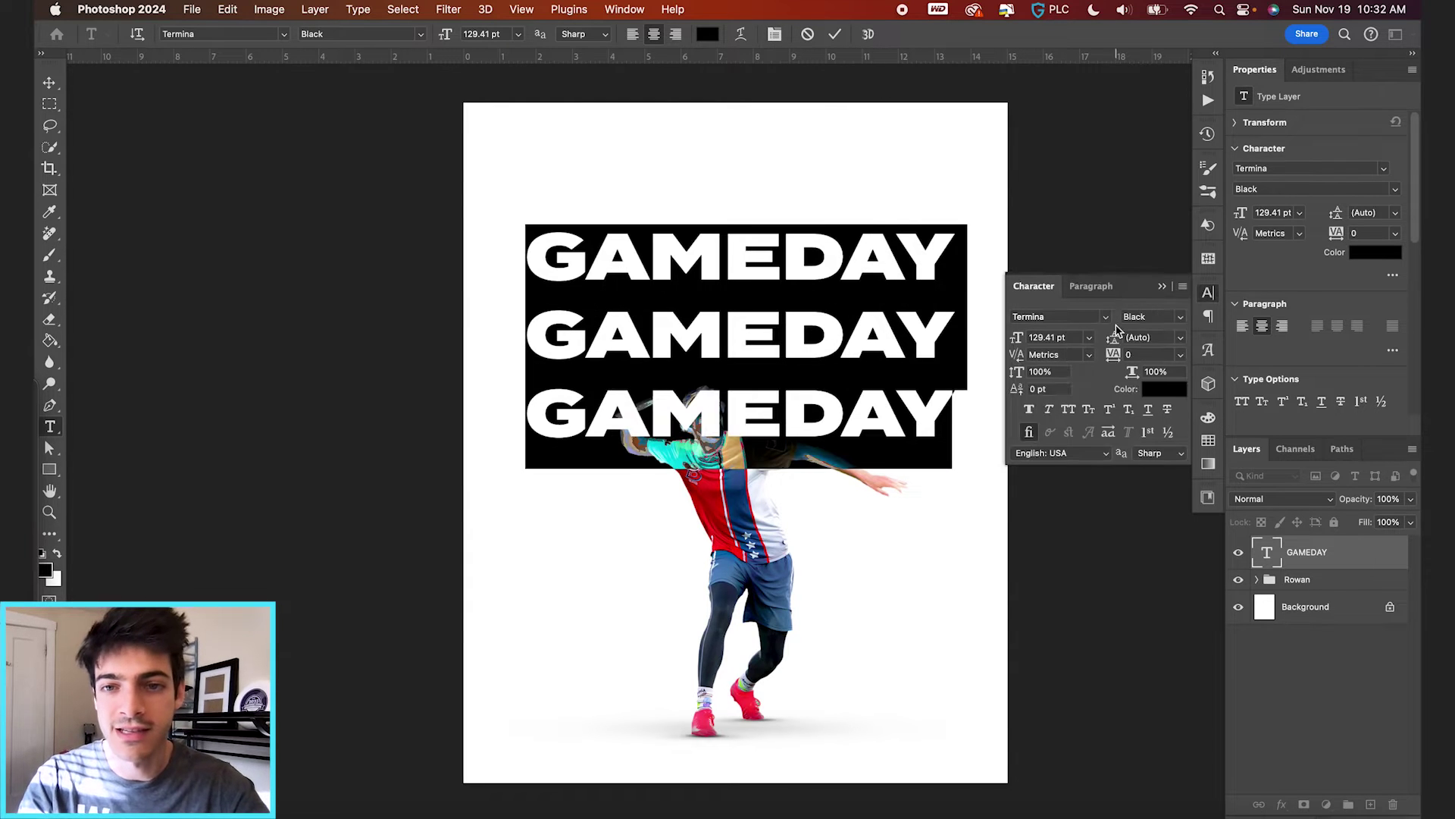
drag(1118, 337, 1067, 342)
click(835, 34)
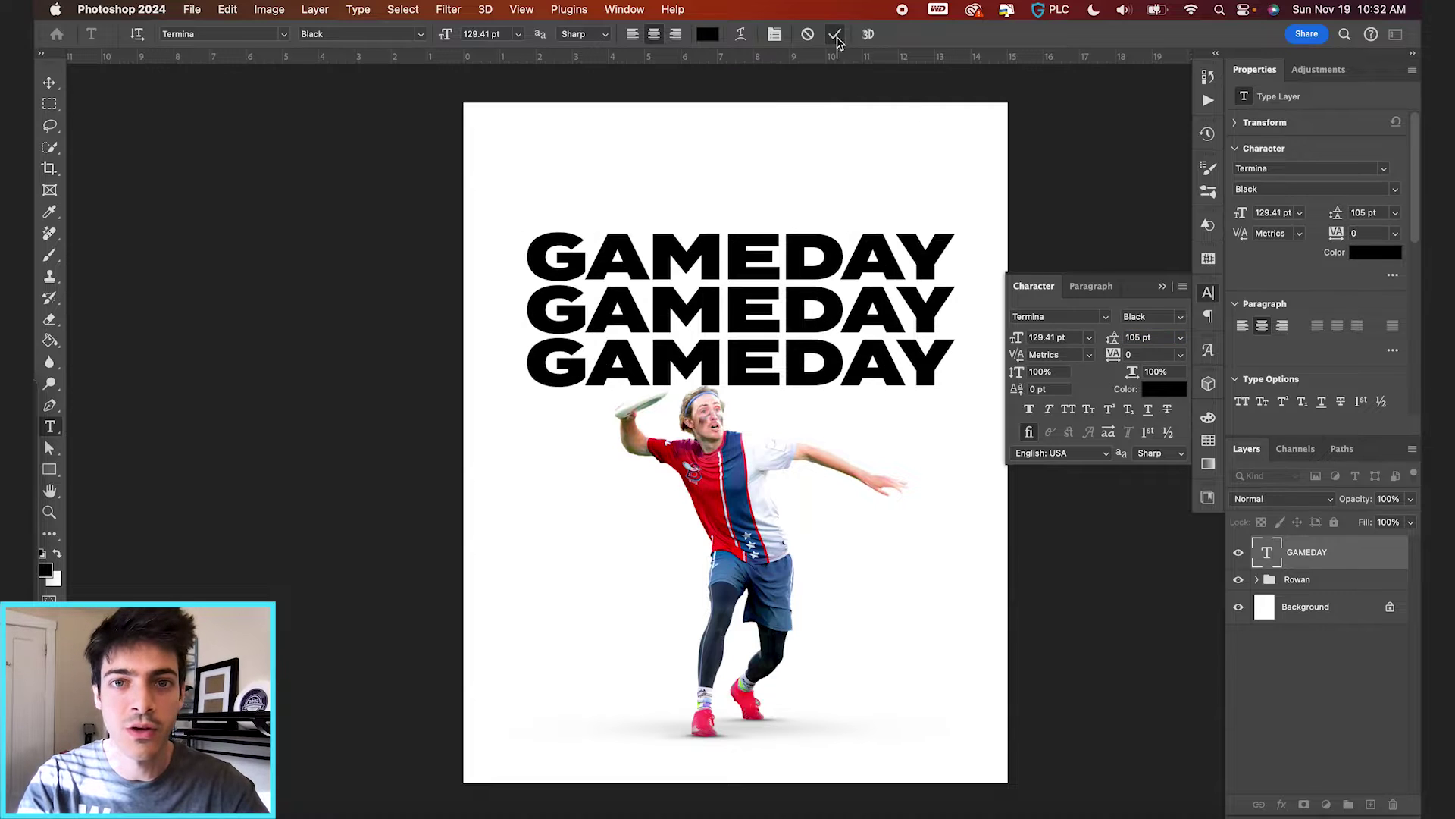
Apply a Wave warp with +80 bend to the stacked GAMEDAY text
click(741, 34)
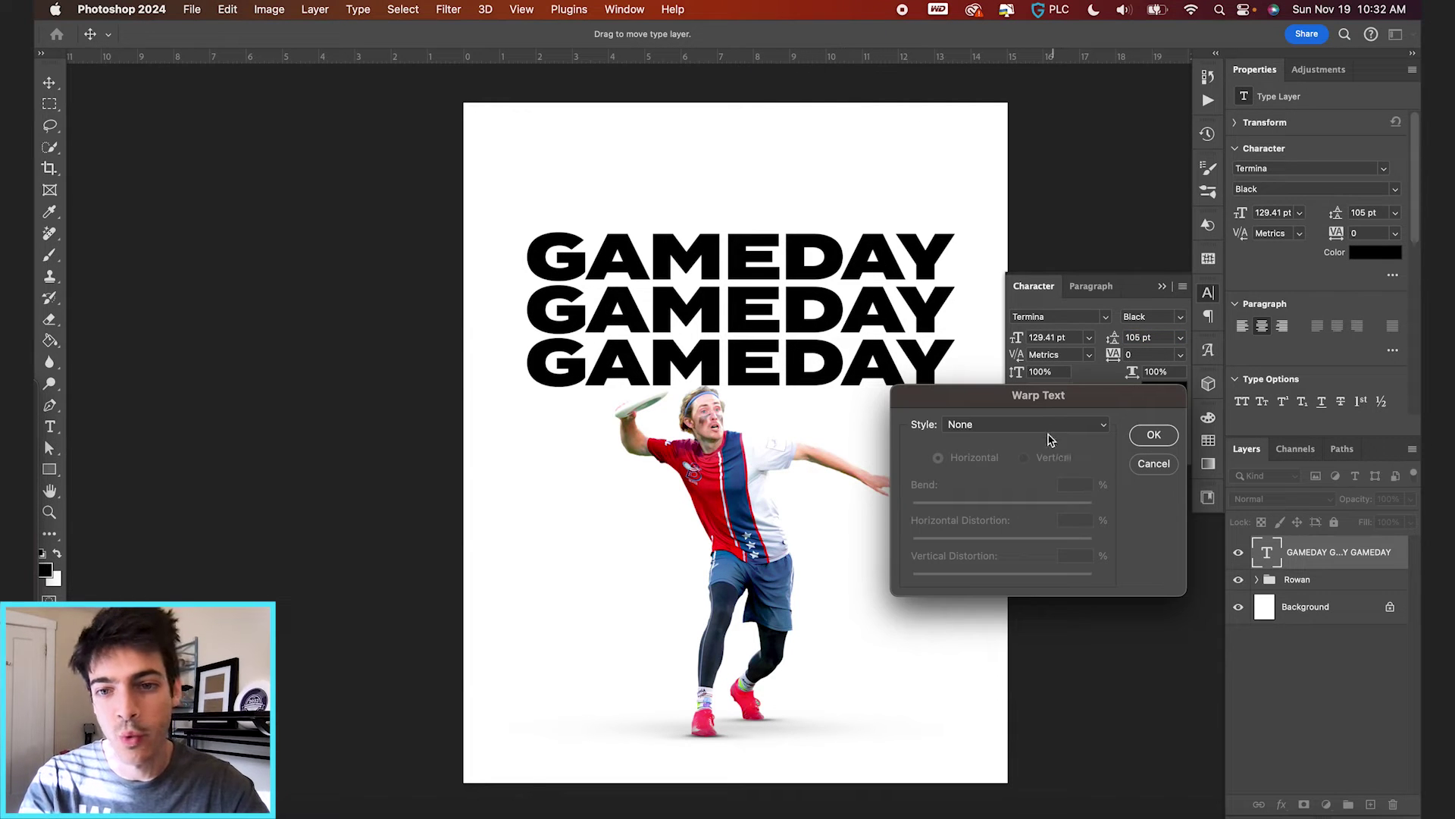
click(1049, 429)
click(1043, 588)
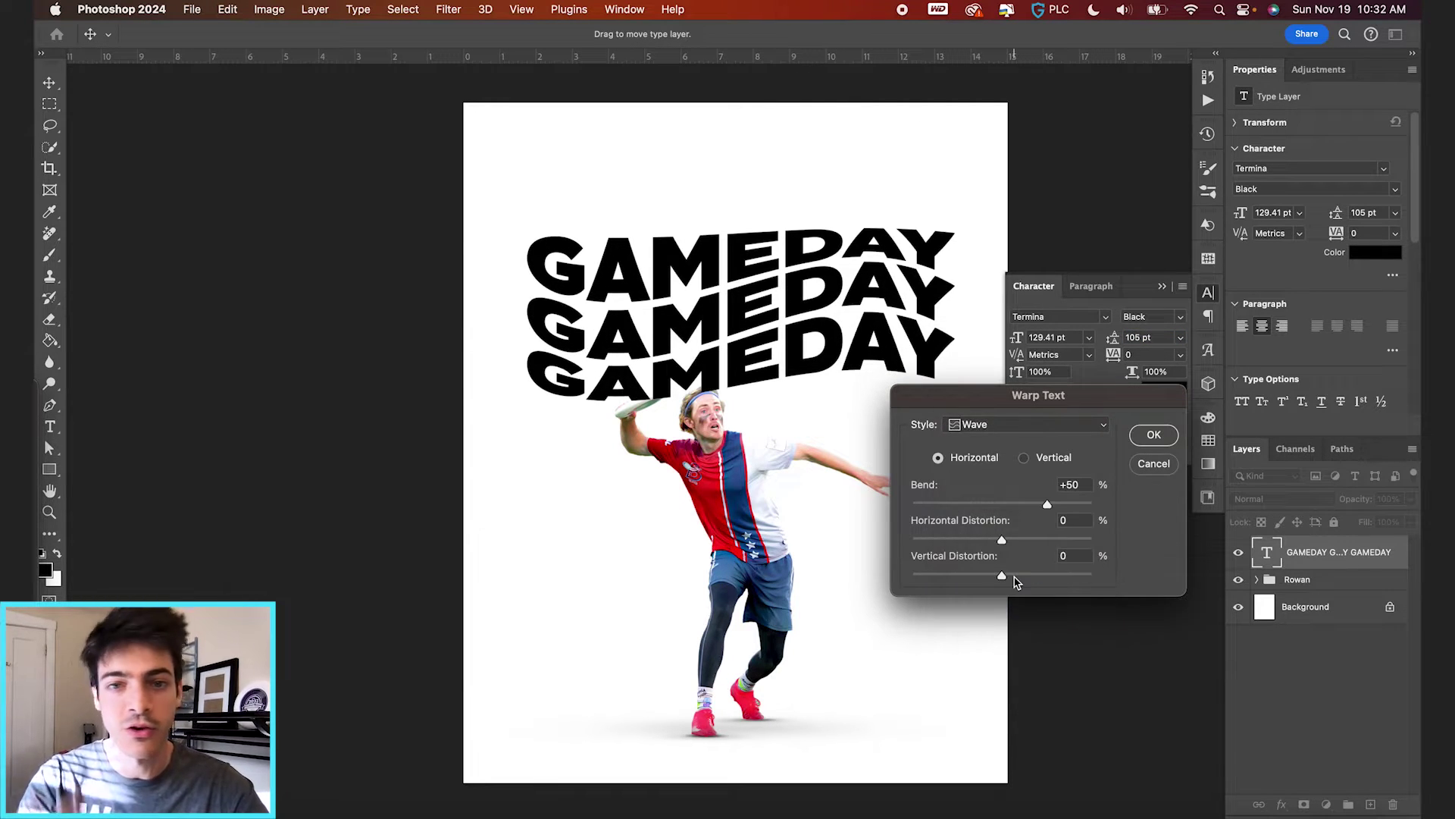
drag(1047, 504, 1073, 504)
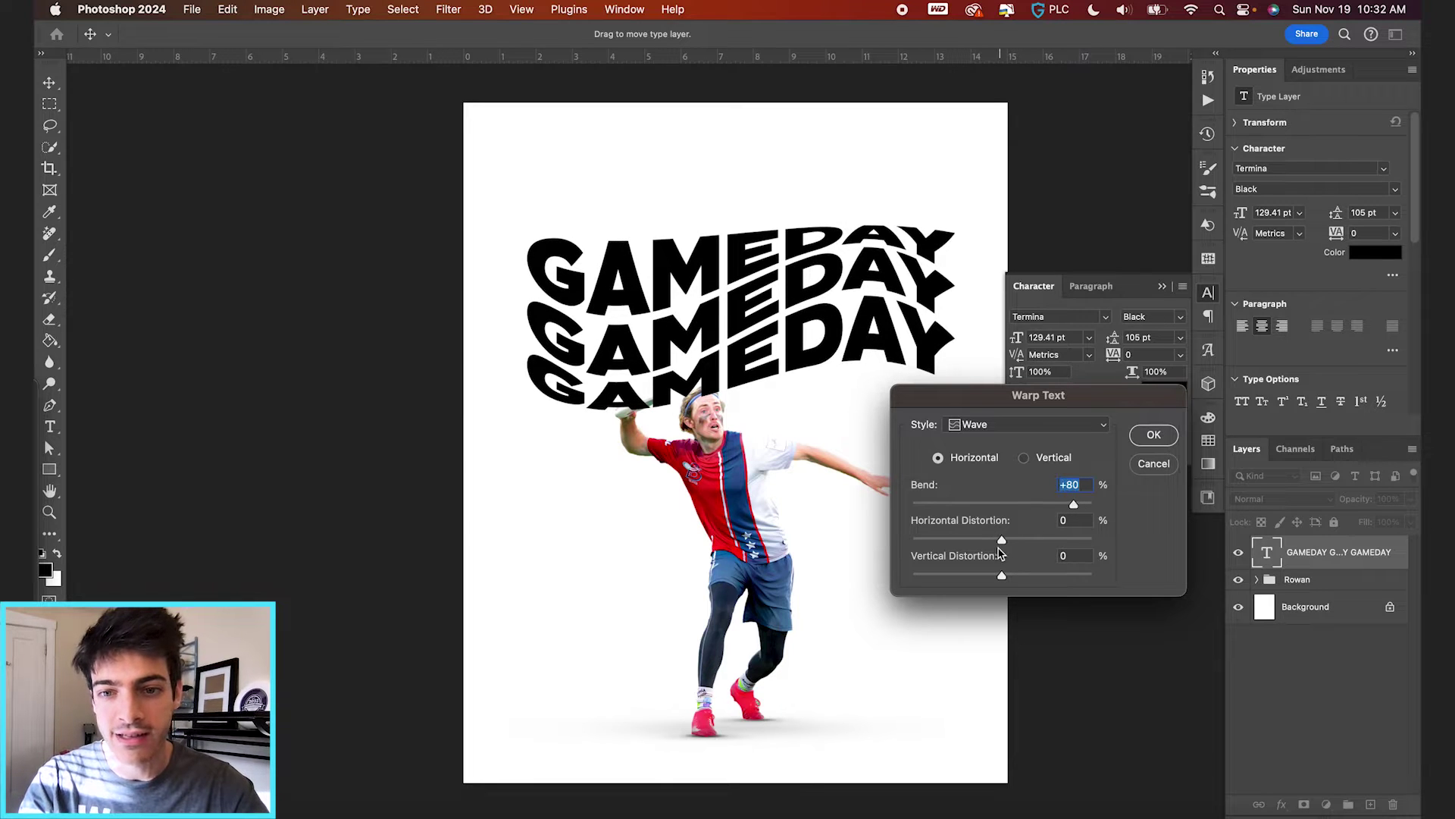
drag(1001, 540, 1002, 544)
click(1003, 544)
key(Return)
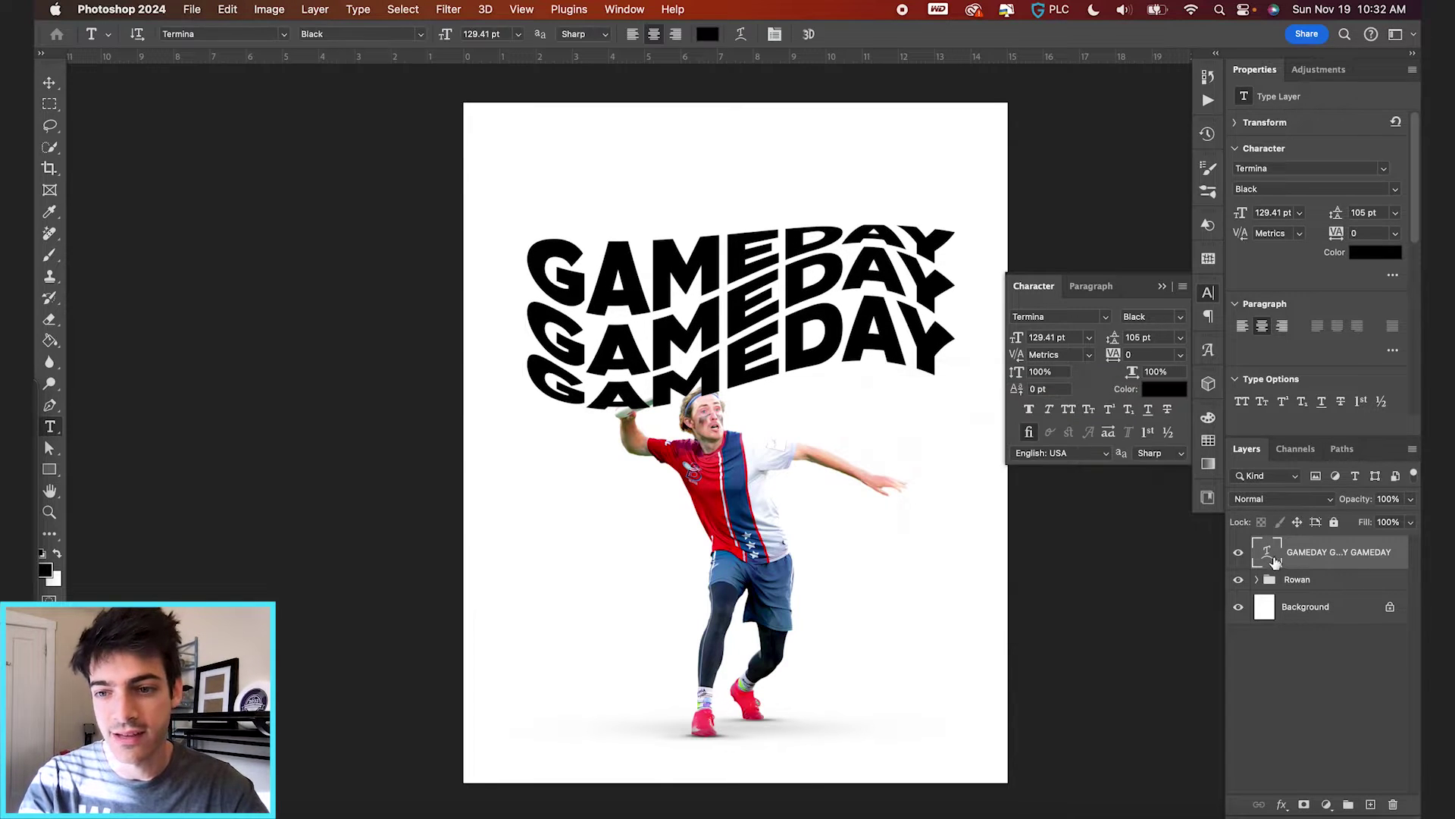
Move the GAMEDAY layer below the player group, lower it behind him, then hide it
drag(1267, 567, 1262, 599)
key(v)
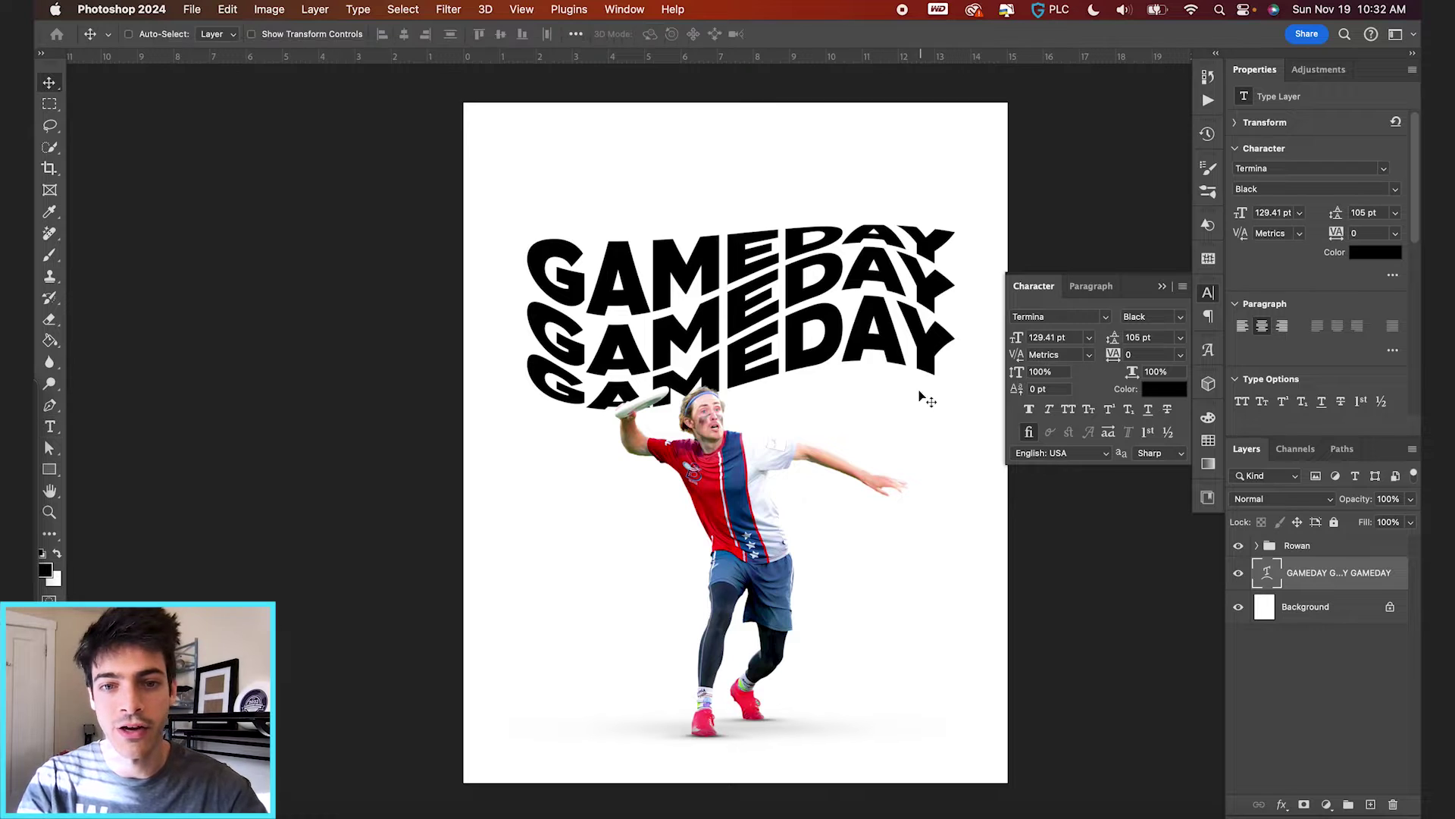
drag(920, 345, 902, 398)
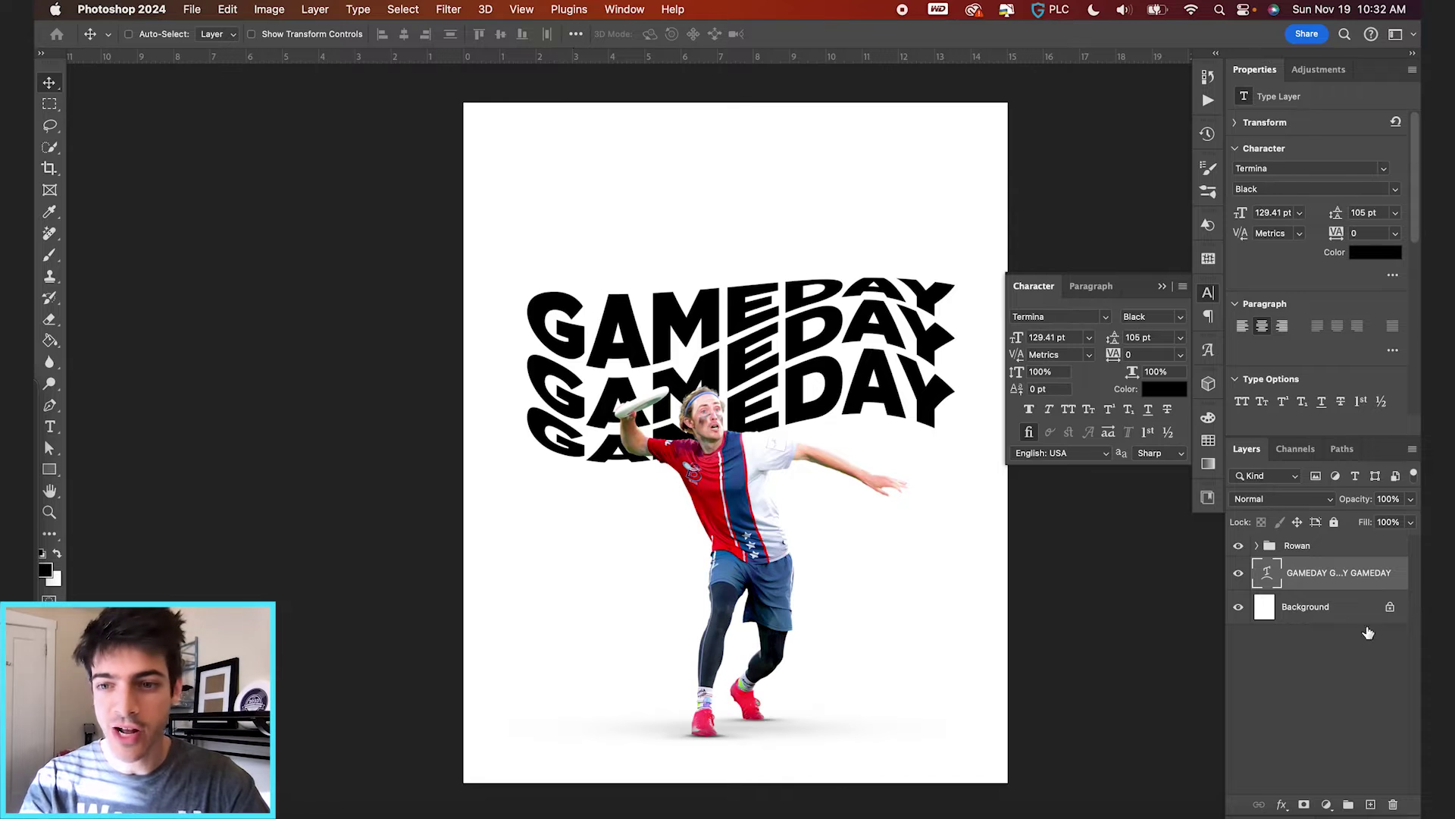
click(1239, 573)
Type a new single-line GAMEDAY on a fresh layer and enlarge it to about 112 pt
key(super+shift+alt+n)
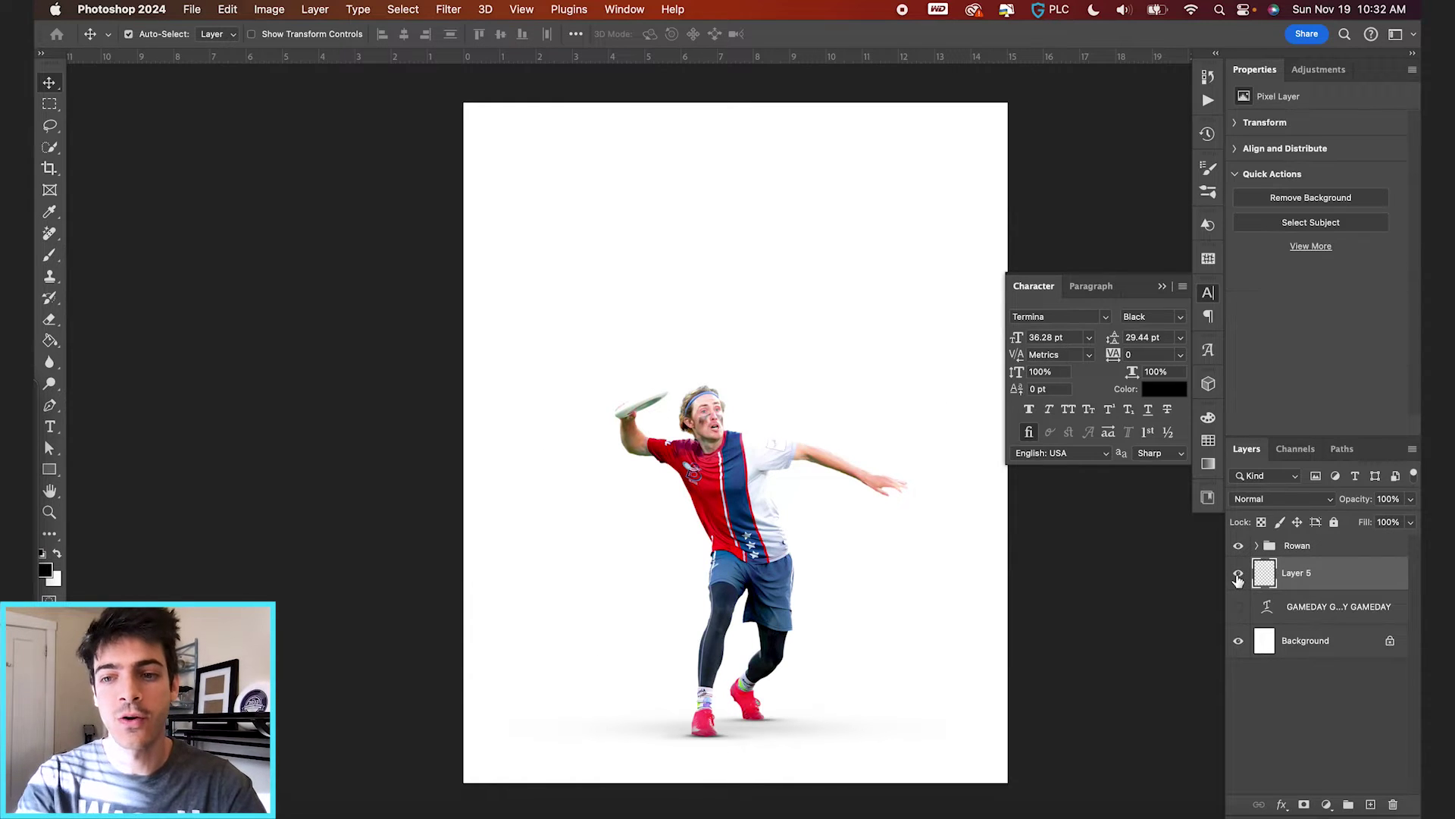
key(t)
click(591, 250)
text(GAMEDAY)
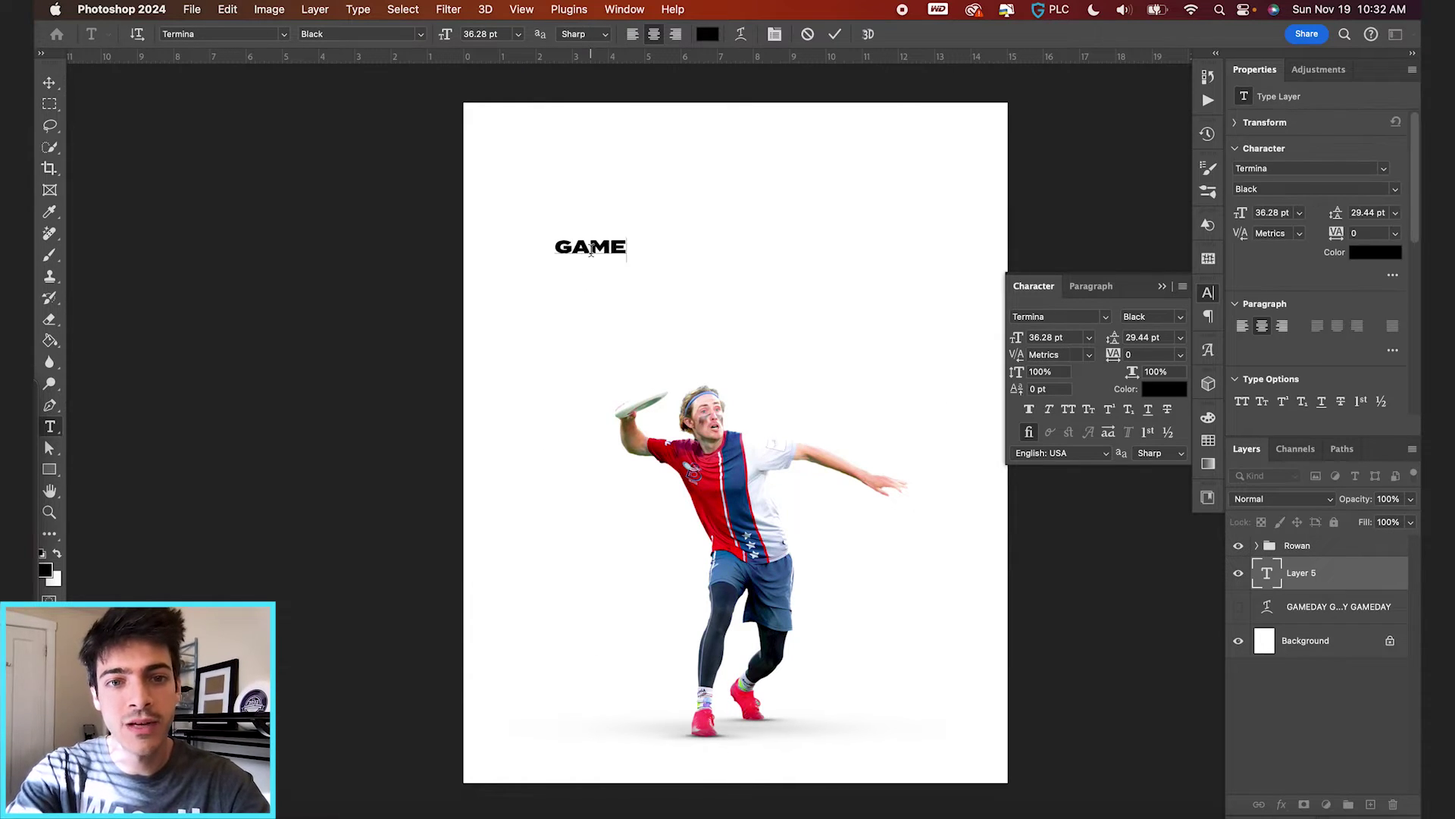
click(838, 33)
key(super+t)
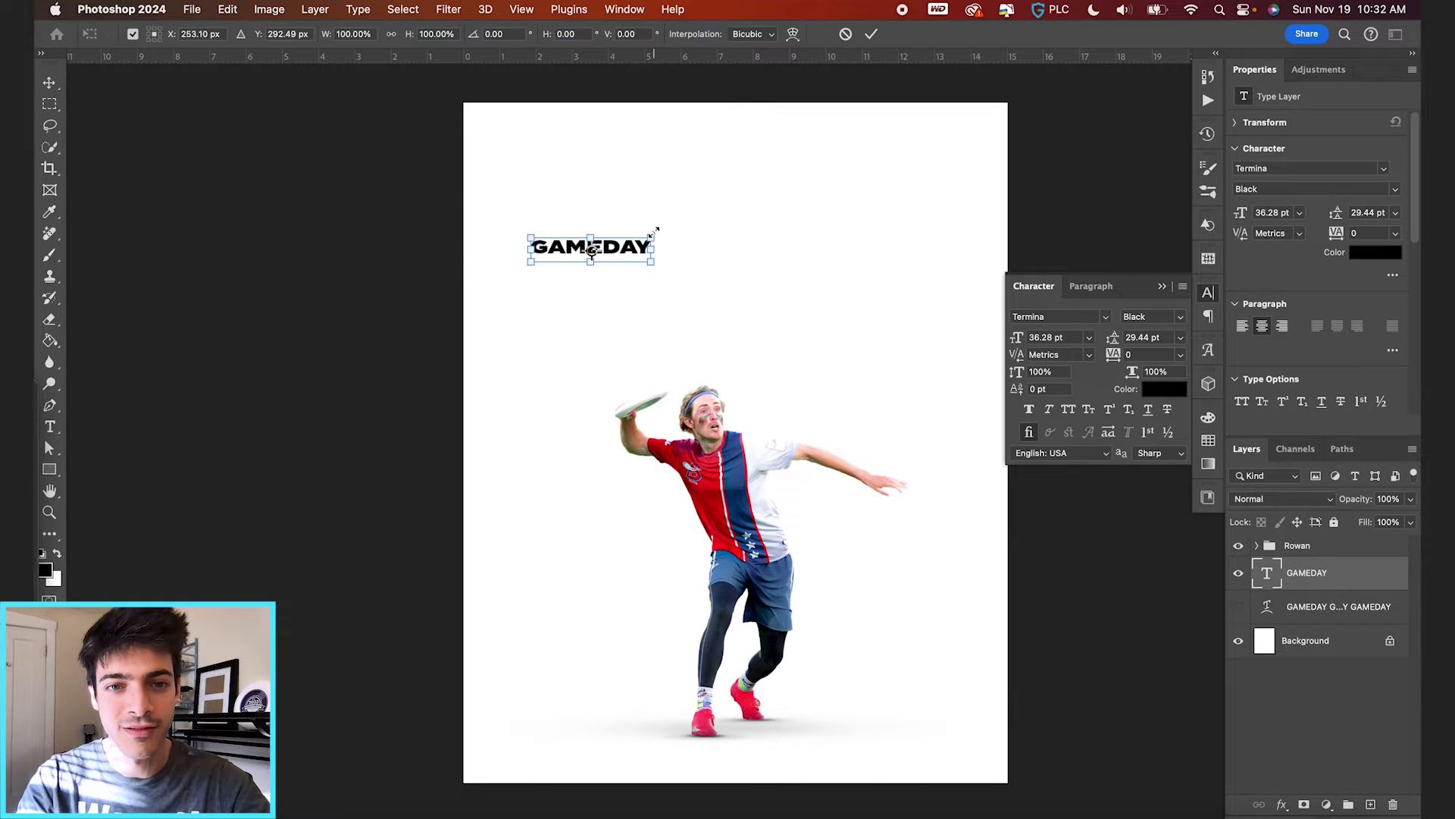
drag(653, 235, 770, 179)
key(Return)
Centre GAMEDAY on the poster, duplicate it, and hide the original layer
key(v)
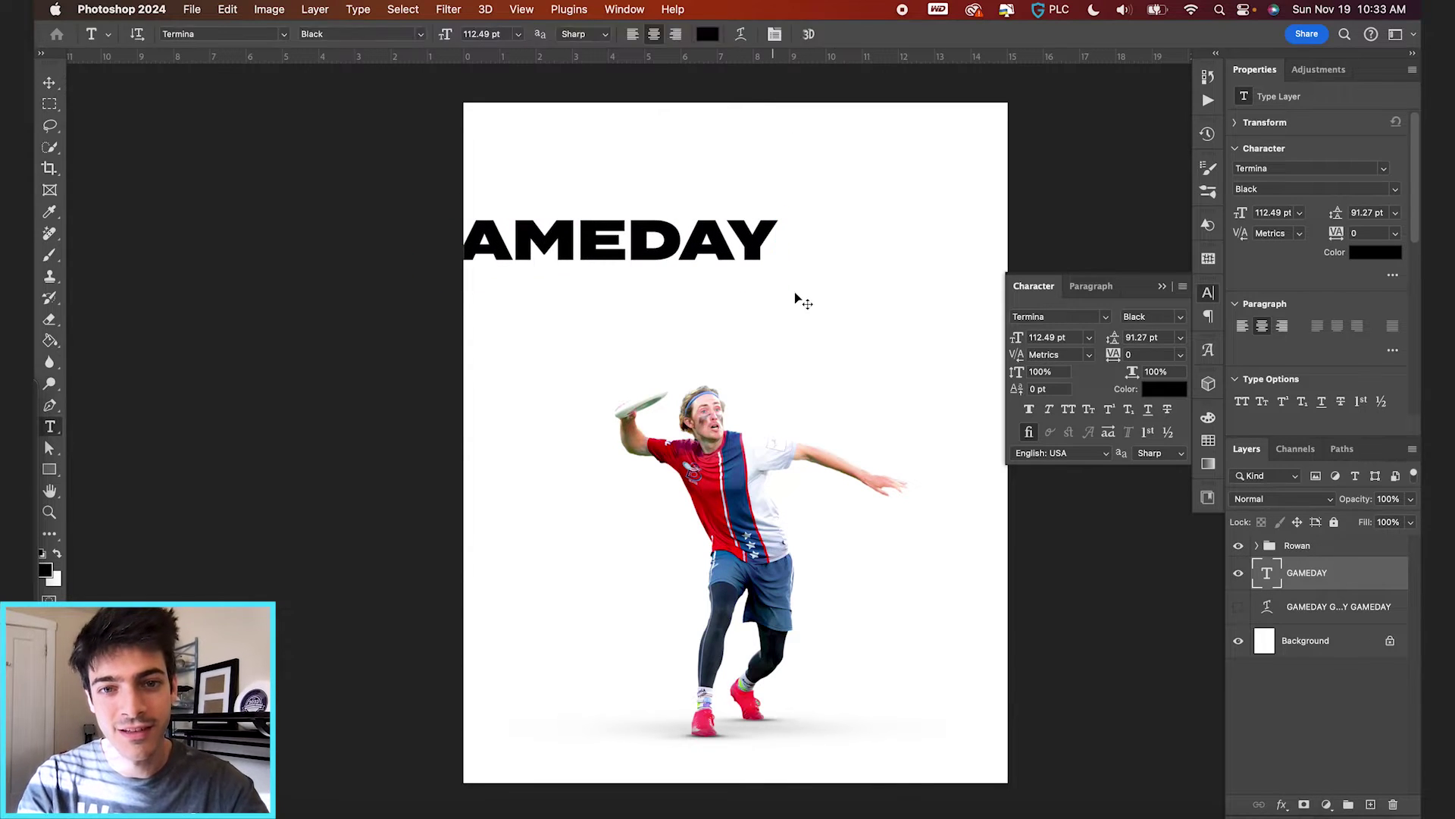
drag(796, 299, 870, 359)
key(super+j)
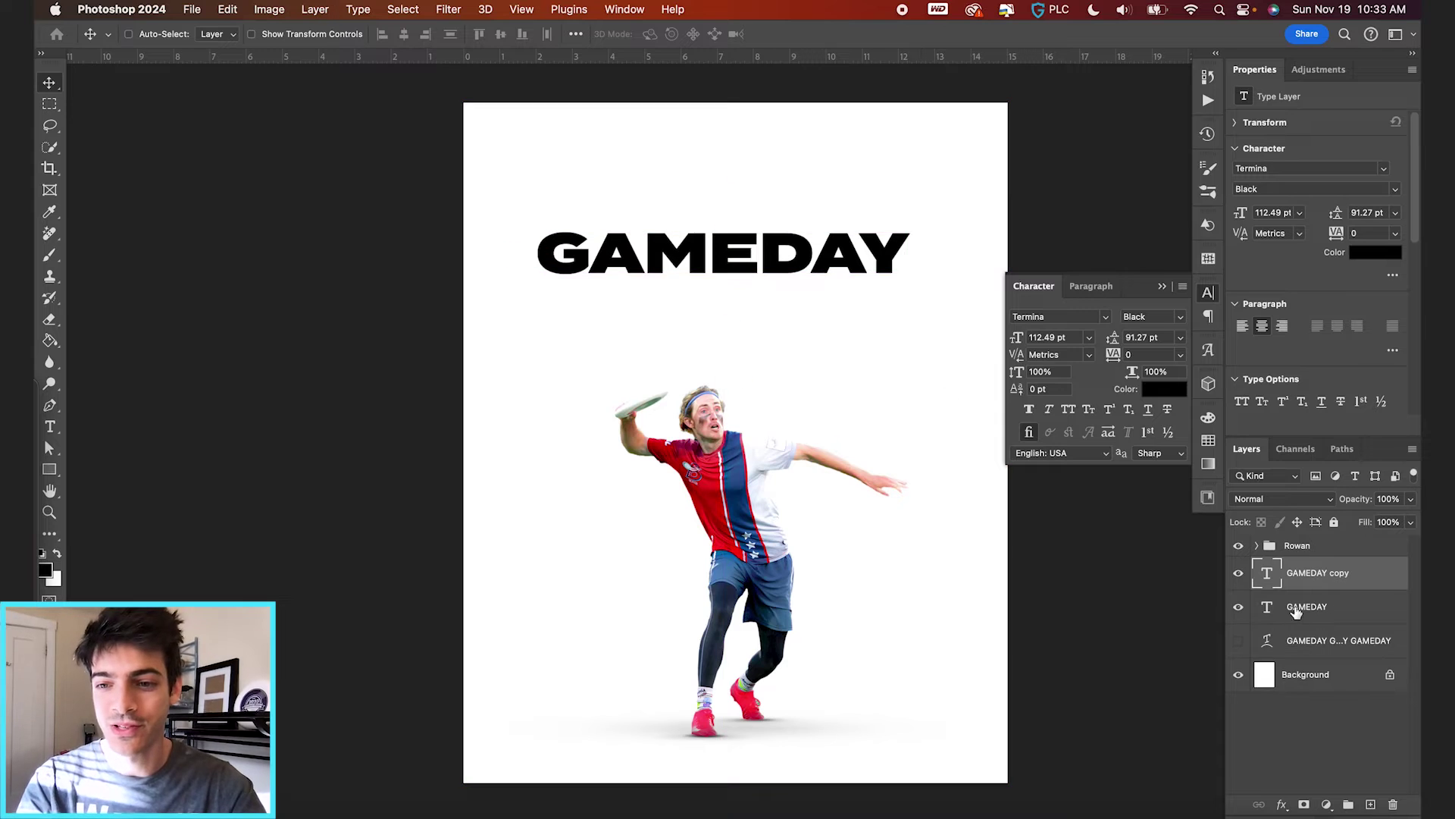
click(1238, 610)
Zoom in and open the context menu for the GAMEDAY copy layer
key(super+equal)
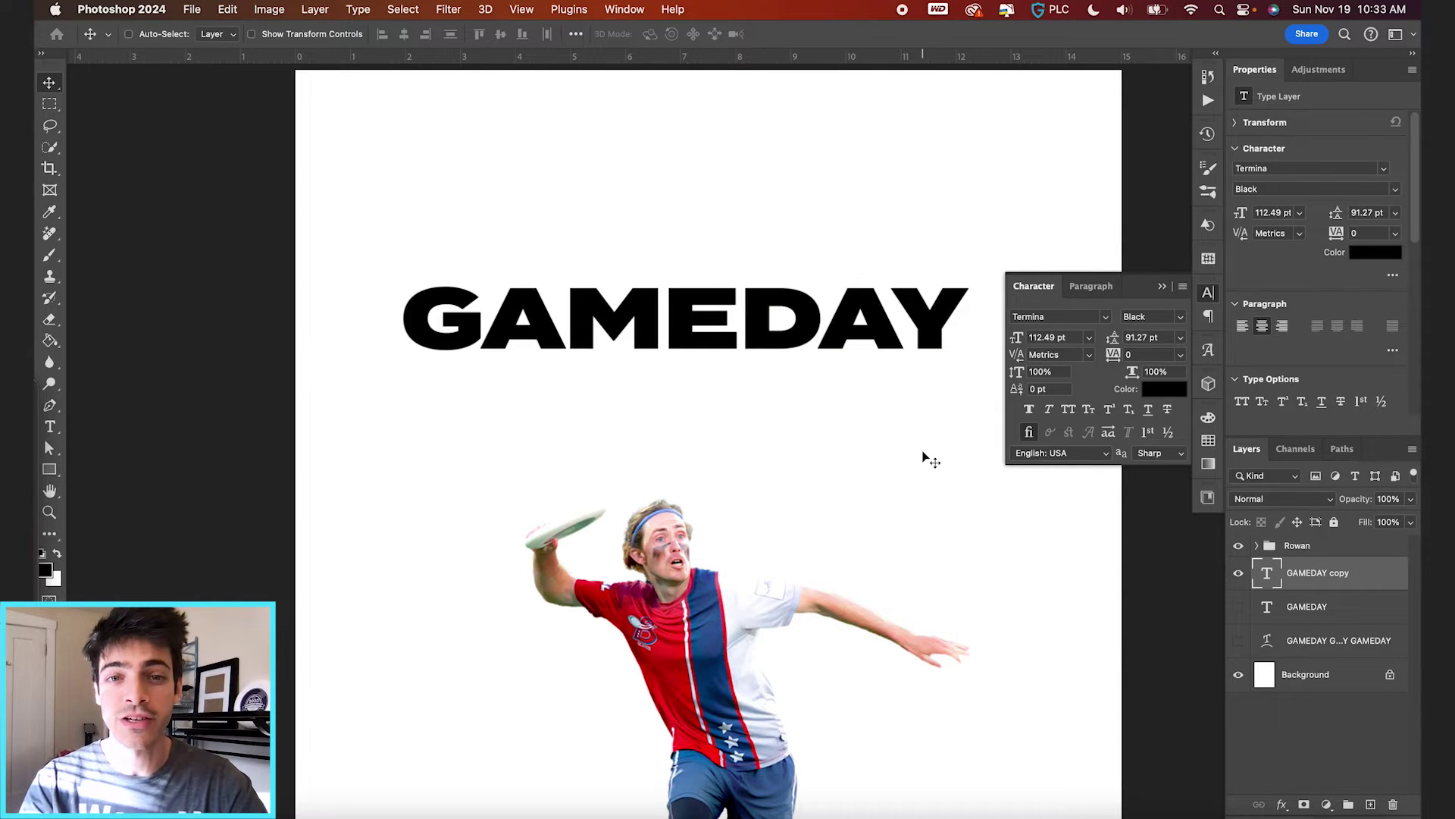
right_click(1319, 582)
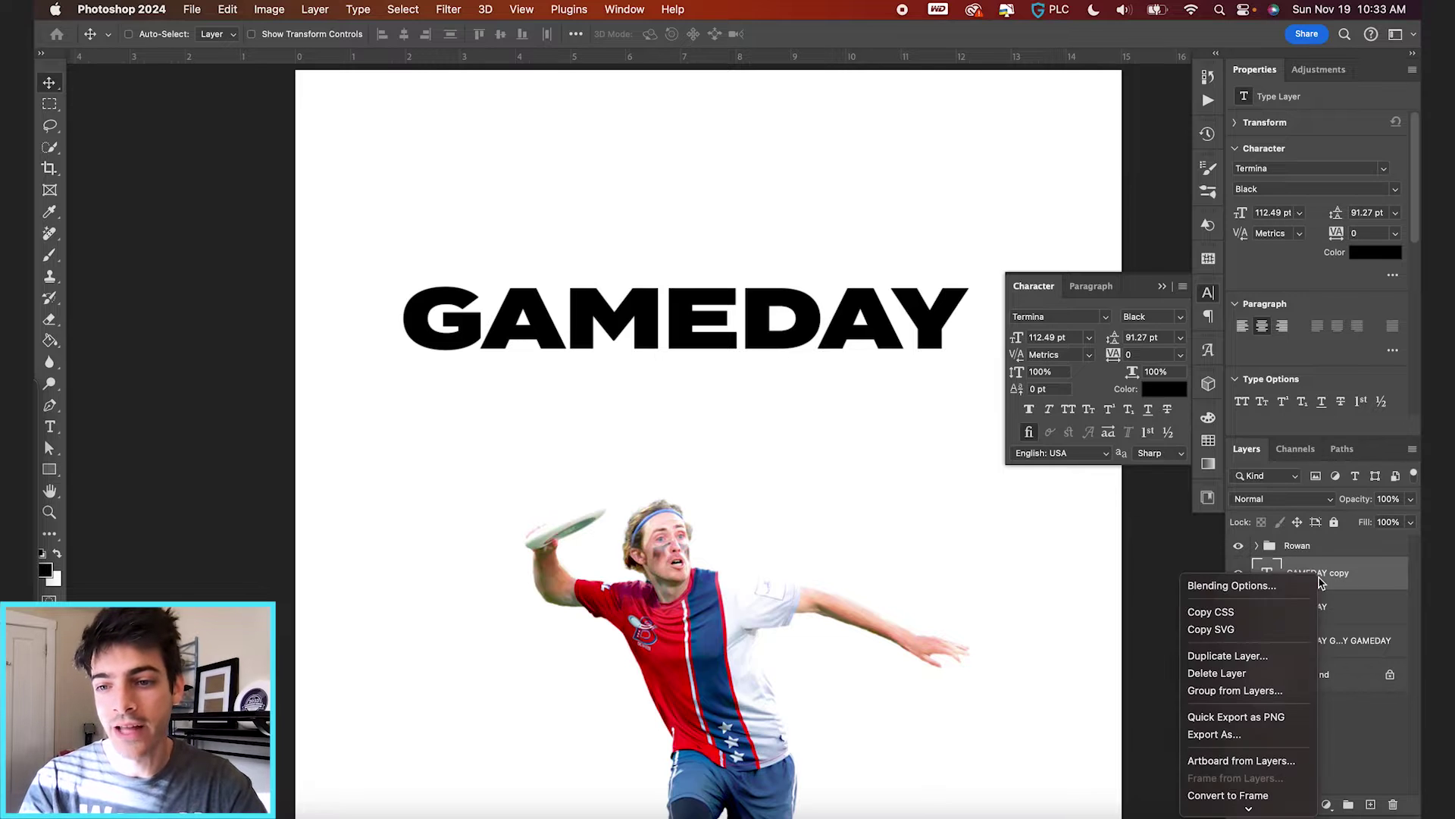
scroll(1251, 667, down, 5)
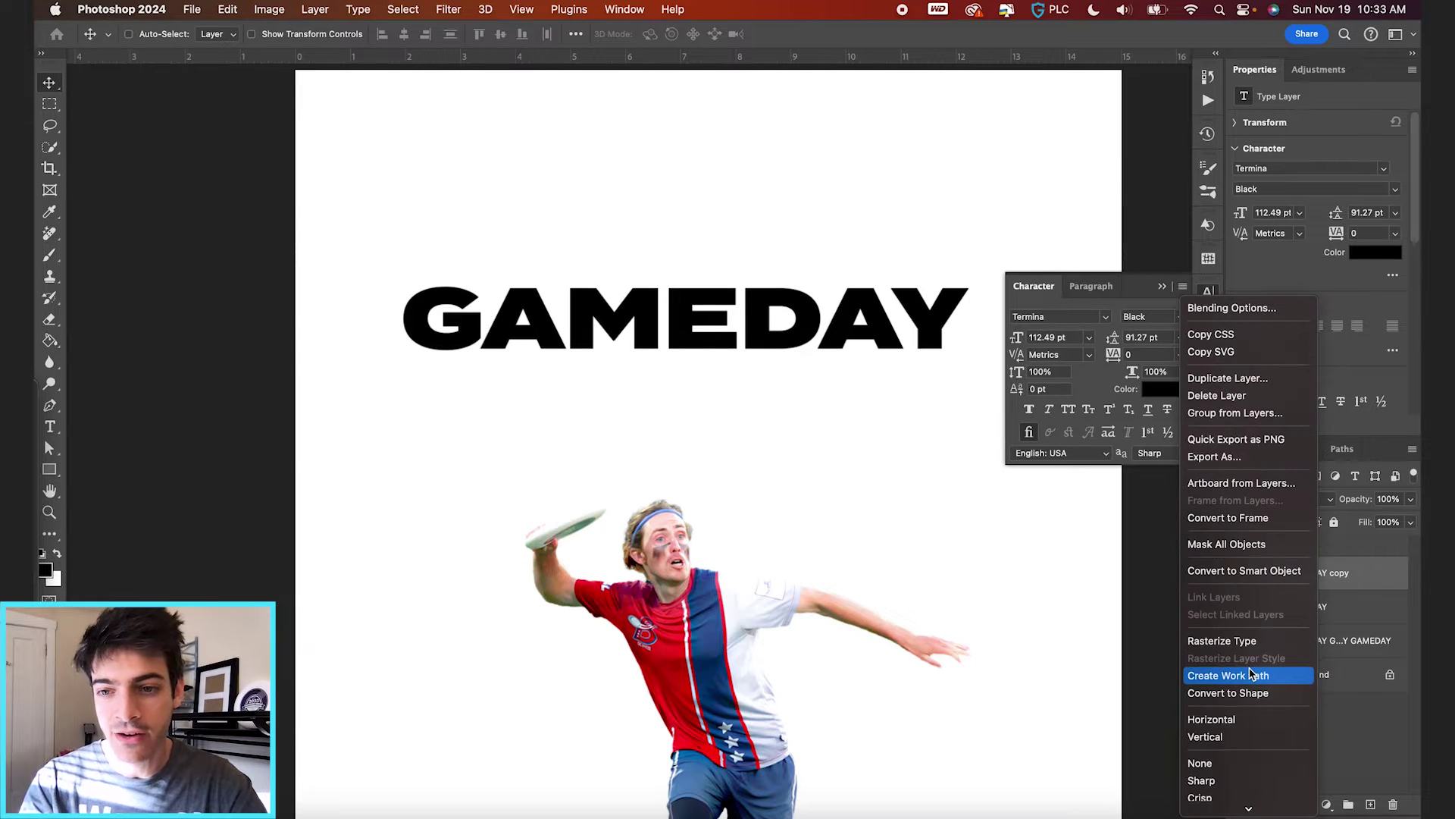
scroll(1251, 614, down, 2)
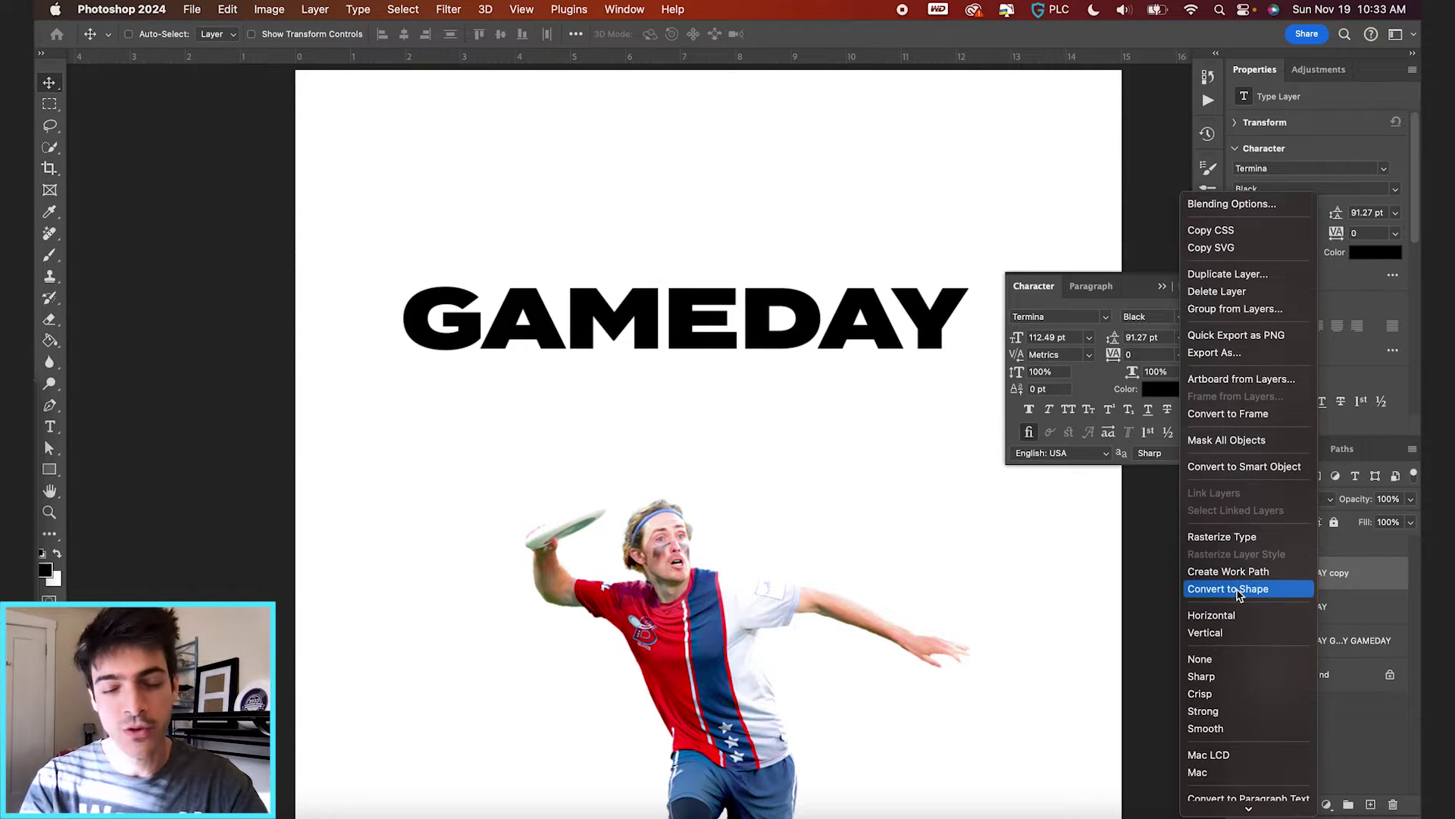
Convert the GAMEDAY copy to a shape and switch to path selection
click(1242, 590)
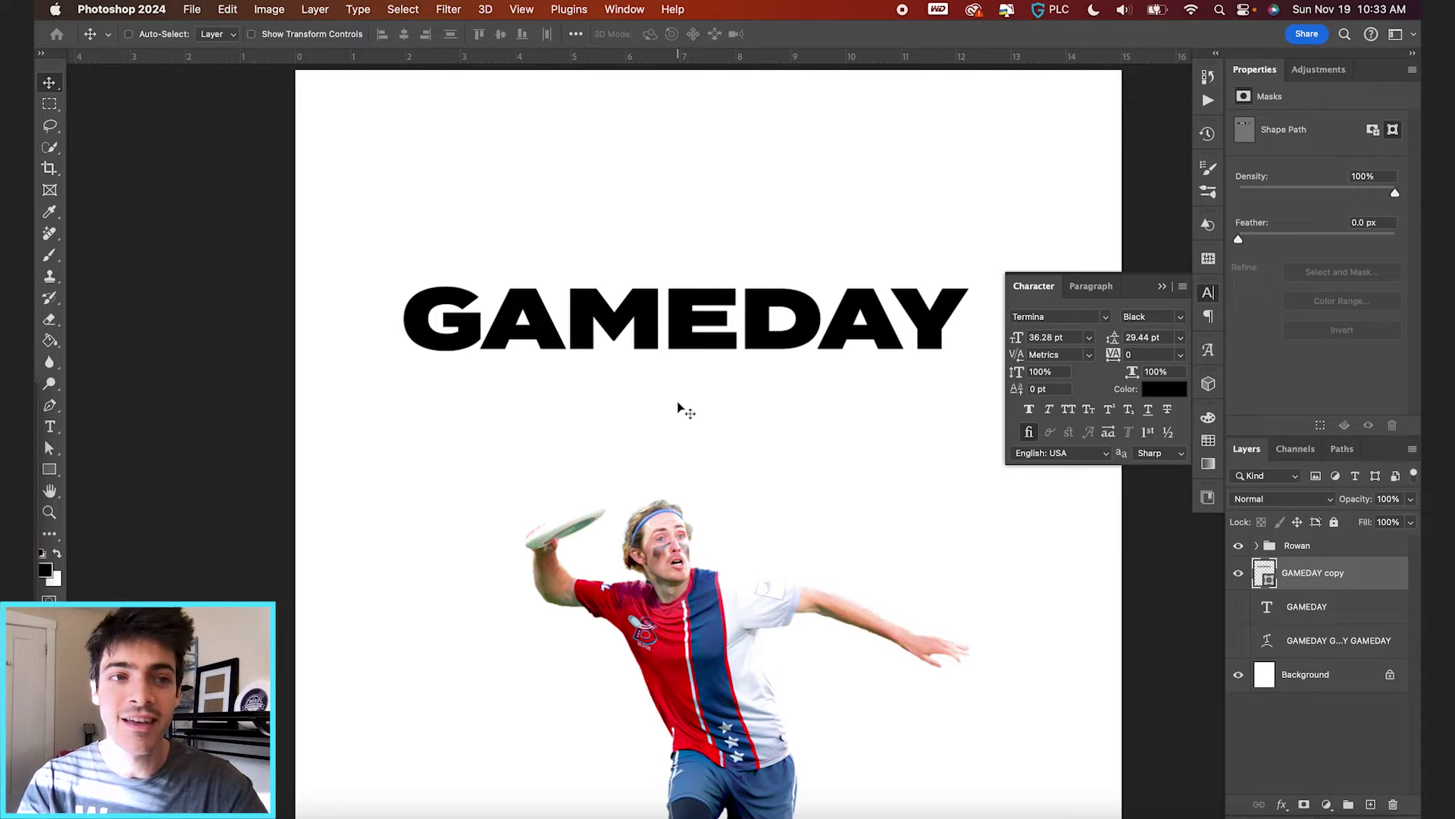
key(a)
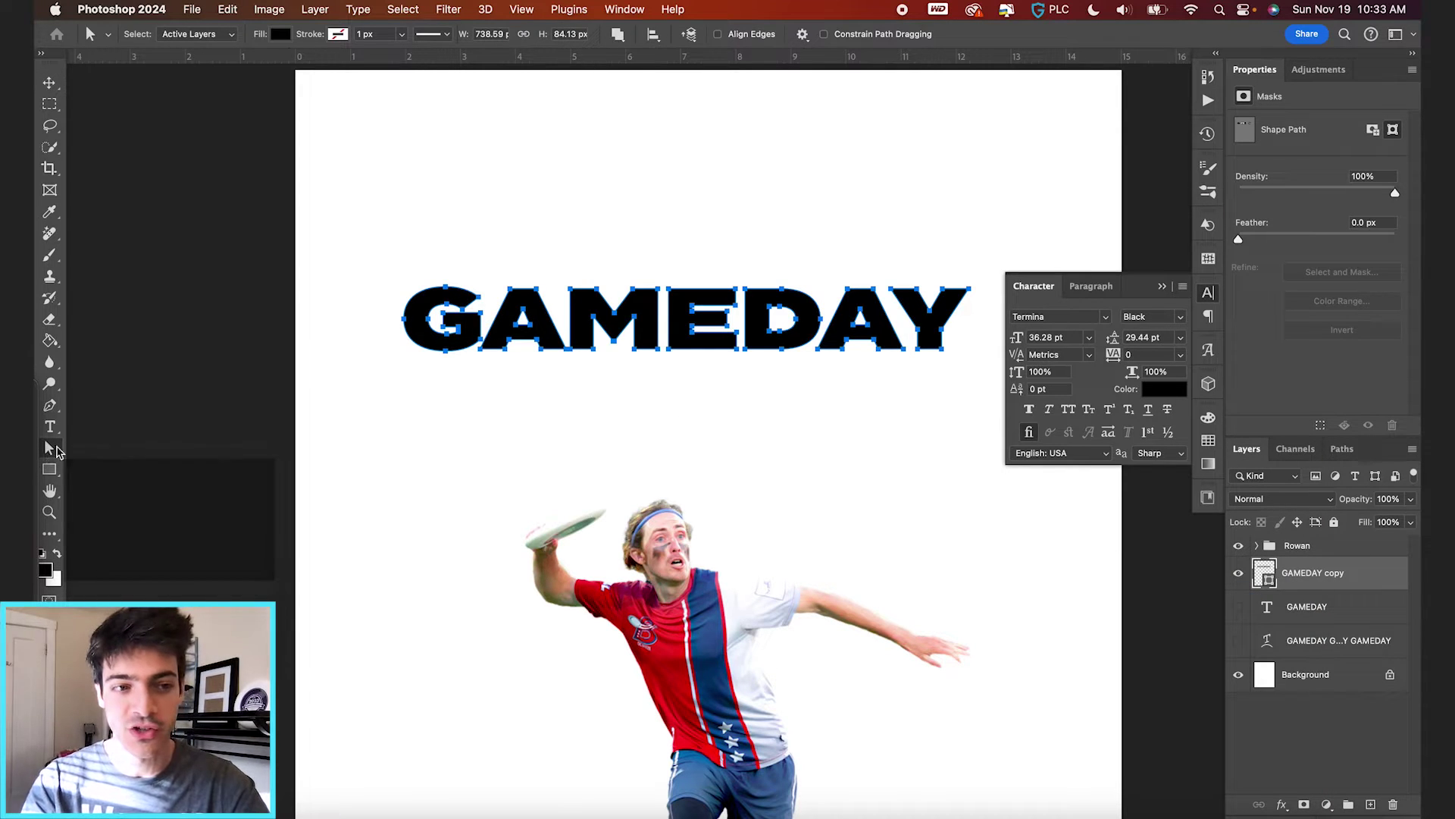
scroll(667, 287, up, 3)
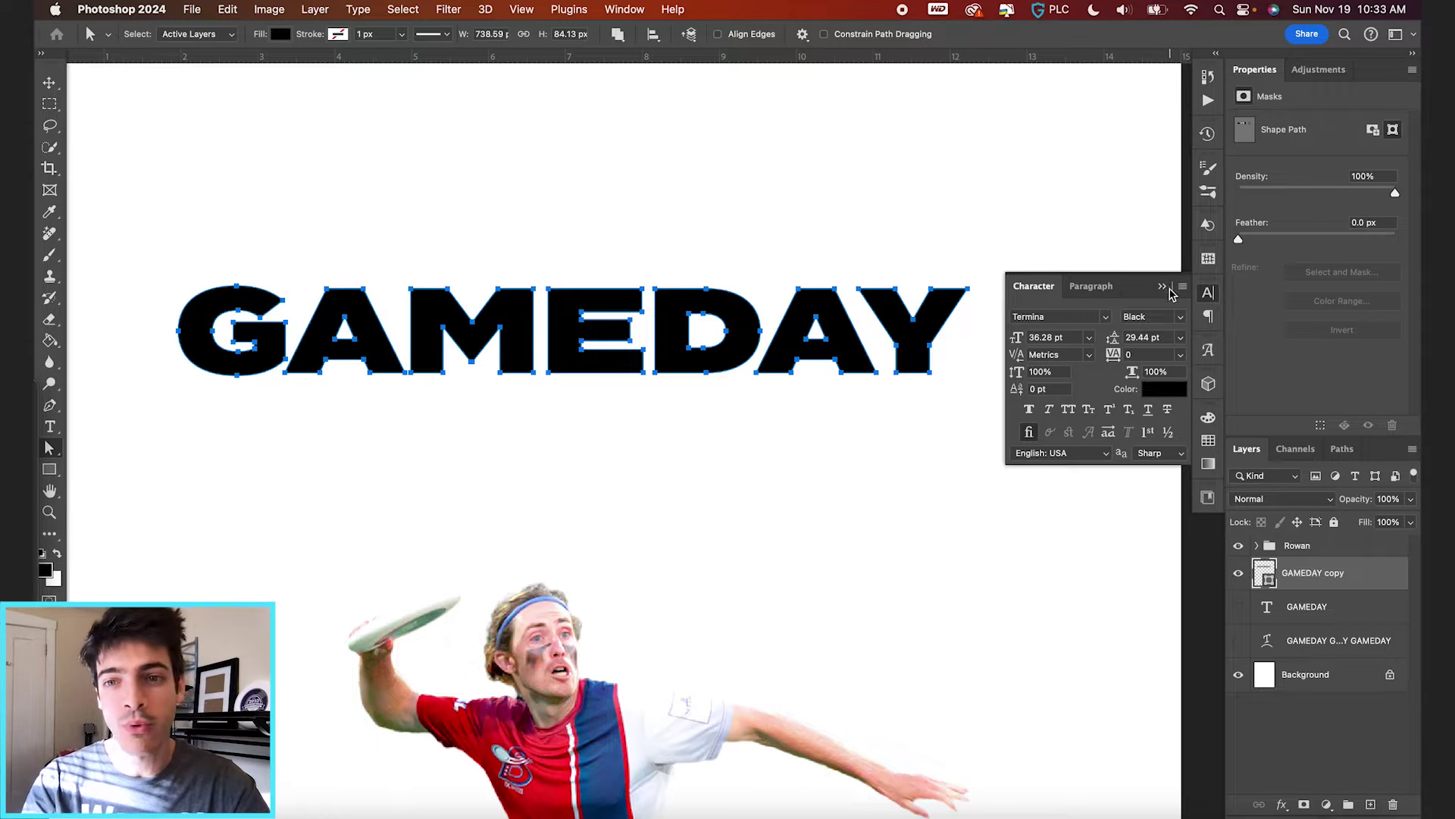
click(1162, 287)
scroll(612, 360, up, 2)
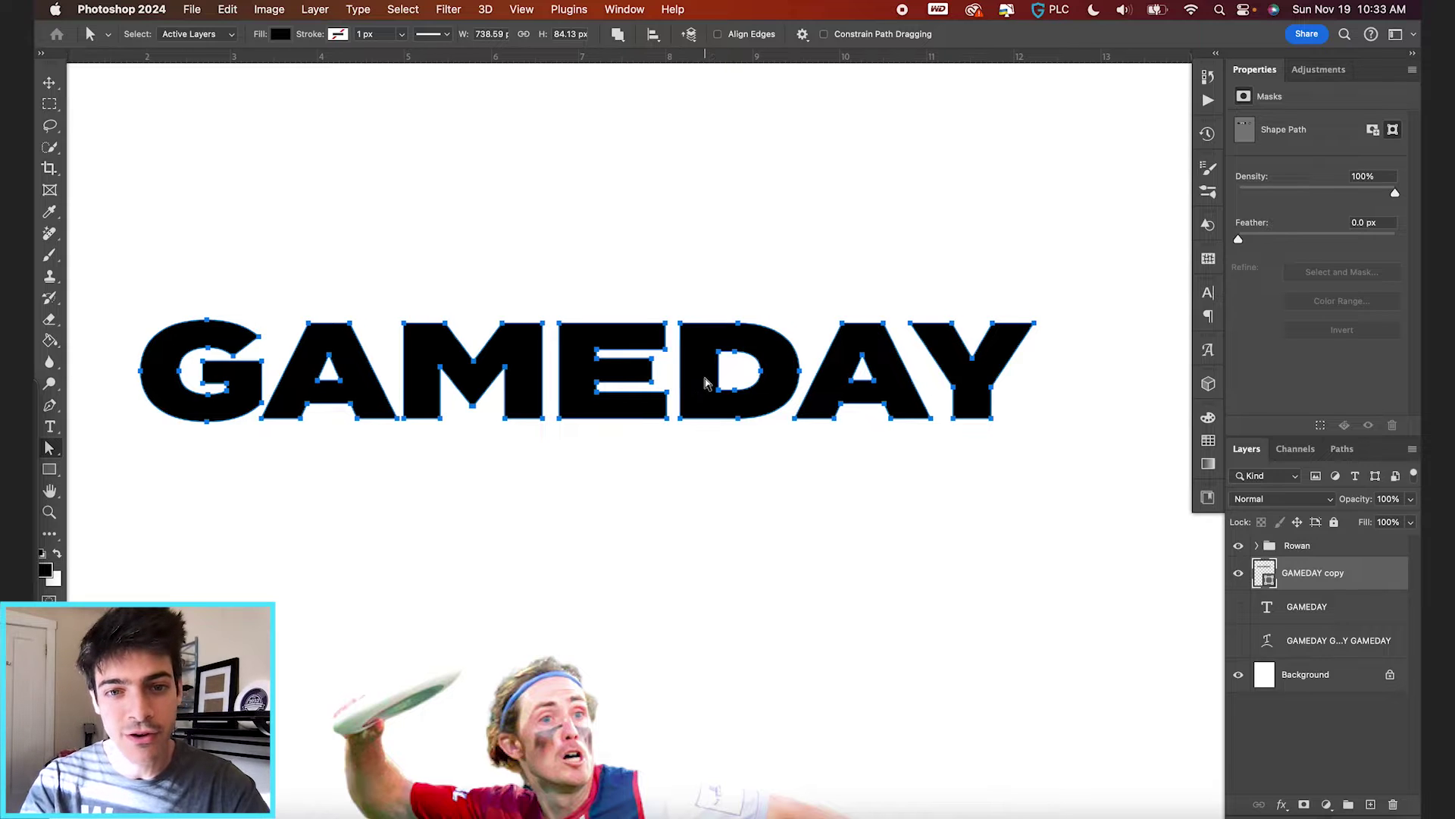
scroll(705, 379, right, 3)
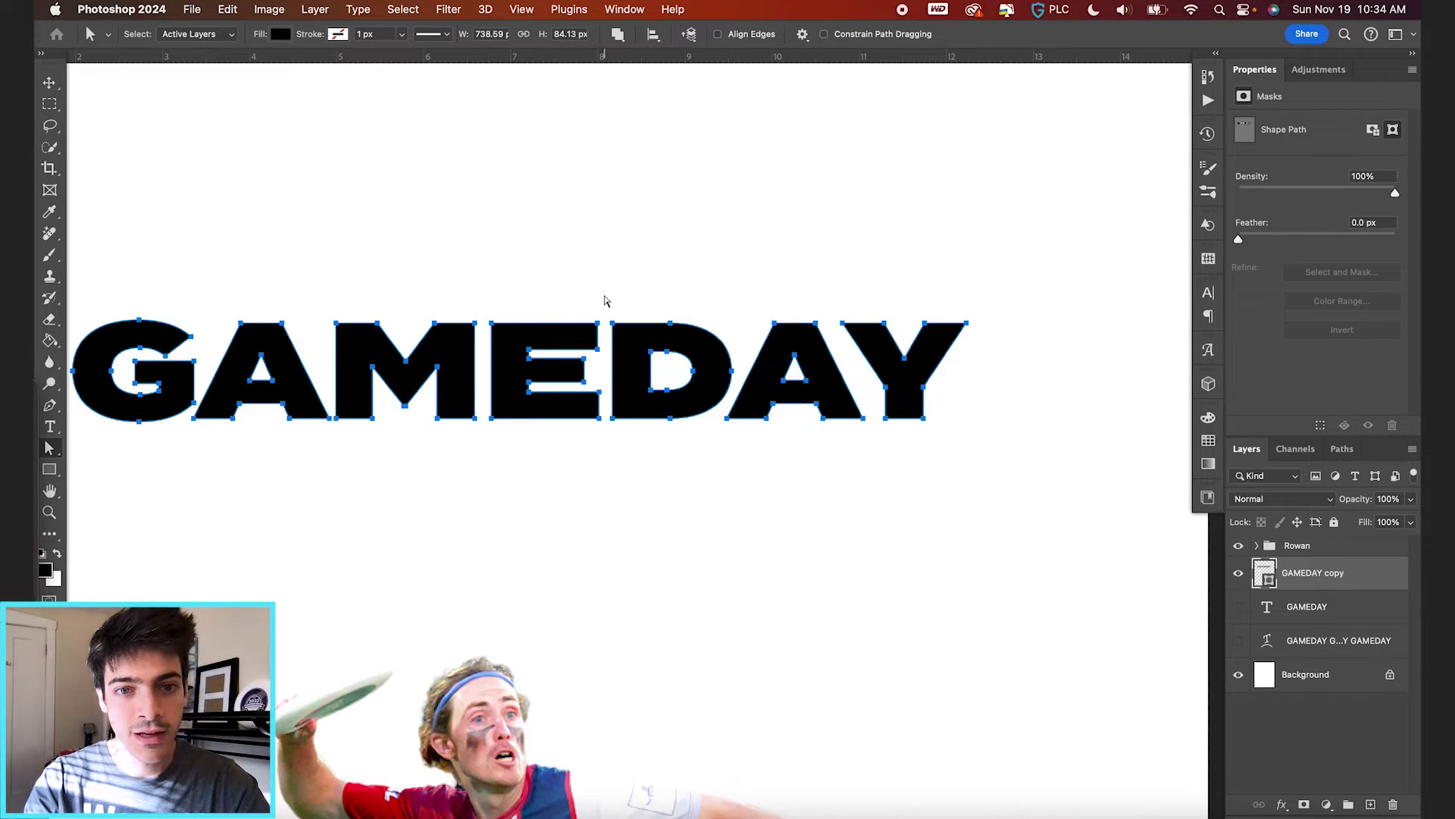
Select the D, A and Y paths and shift them right to widen the gap
drag(605, 301, 999, 459)
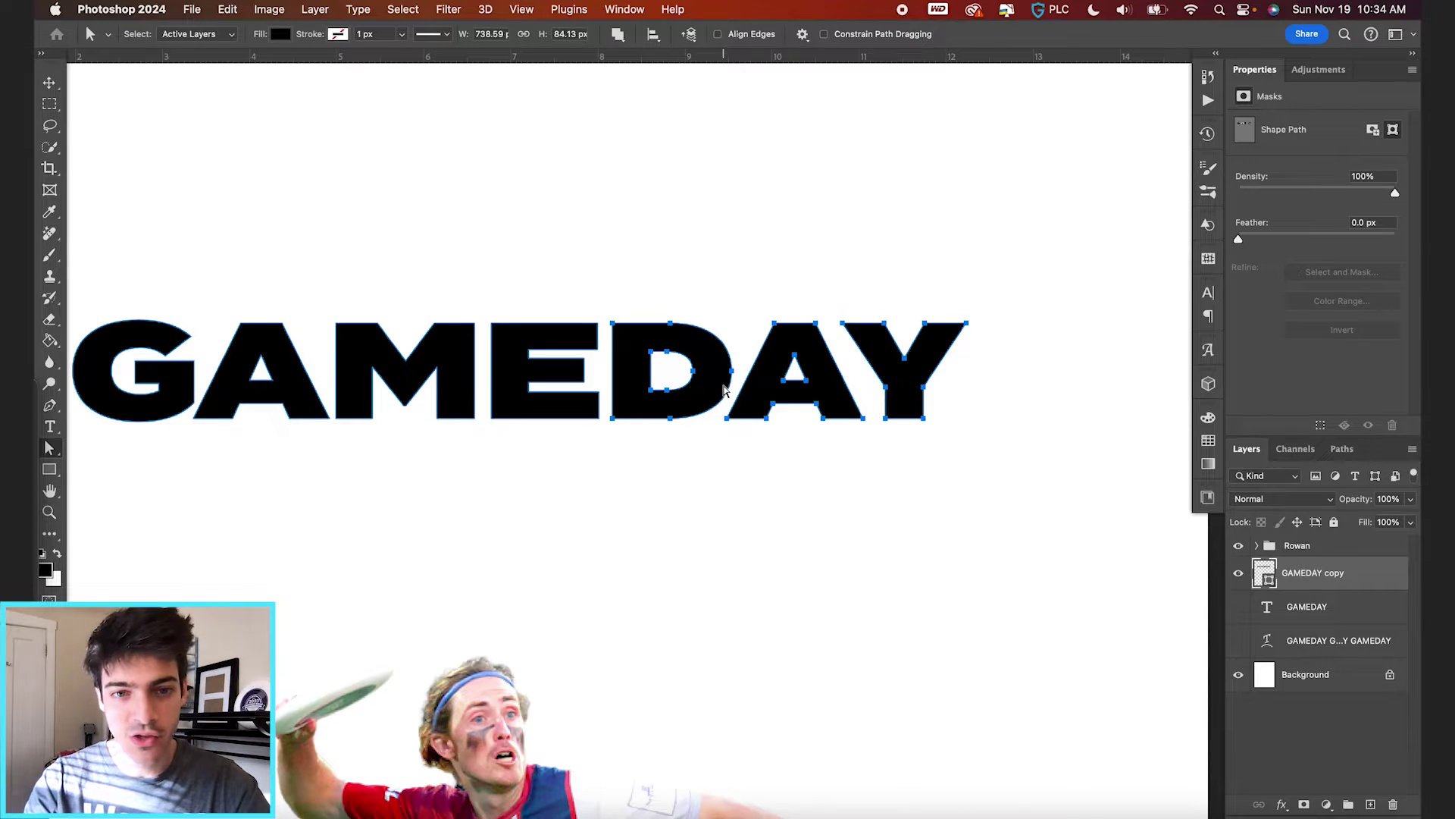
key(shift+Right)
key(shift+Right)
key(shift+Right)
key(shift+Right)
key(shift+Right)
key(shift+Right)
key(shift+Right)
key(shift+Right)
key(shift+Right)
key(shift+Right)
key(shift+Right)
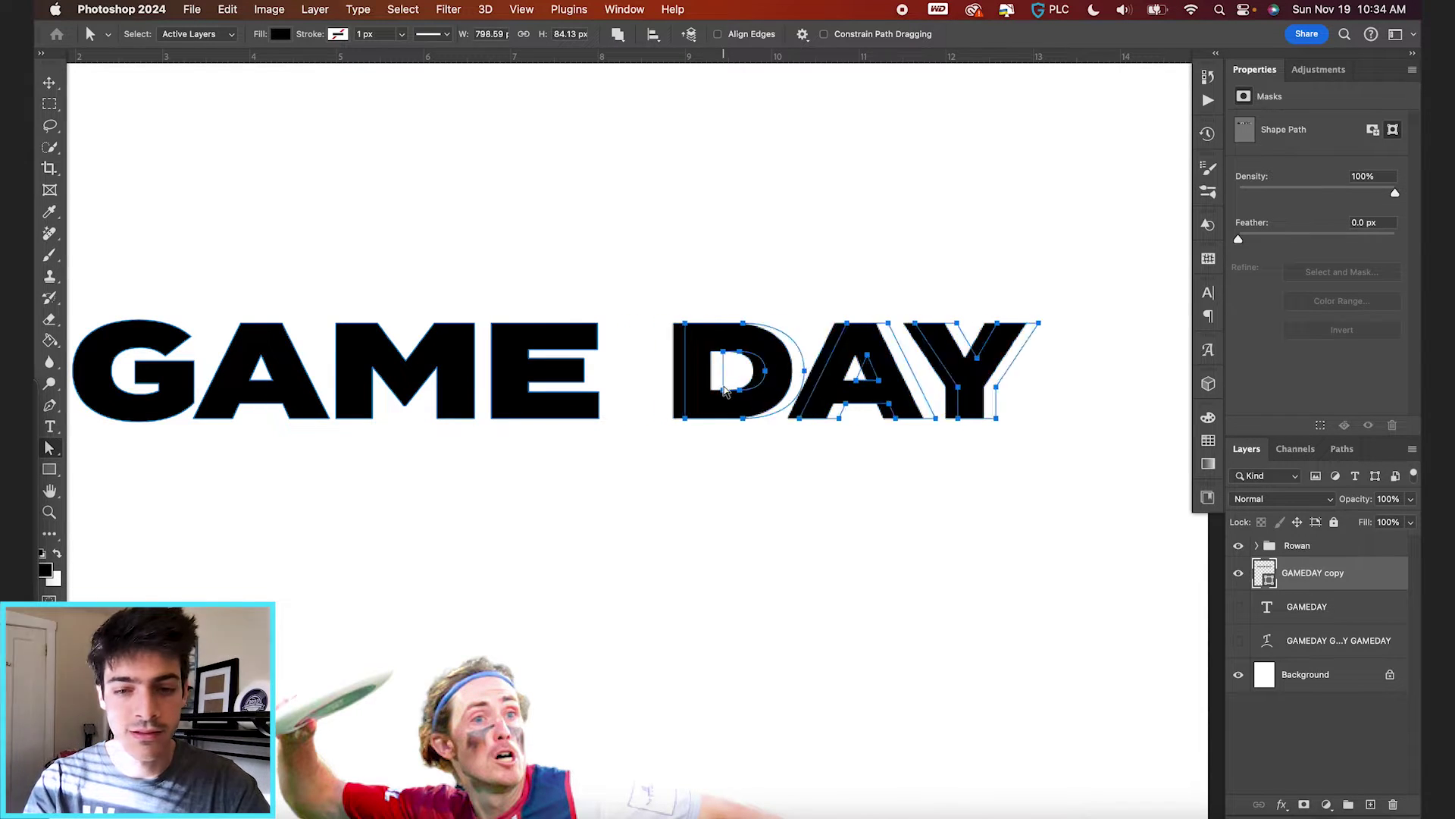
key(shift+Right)
key(shift+Right)
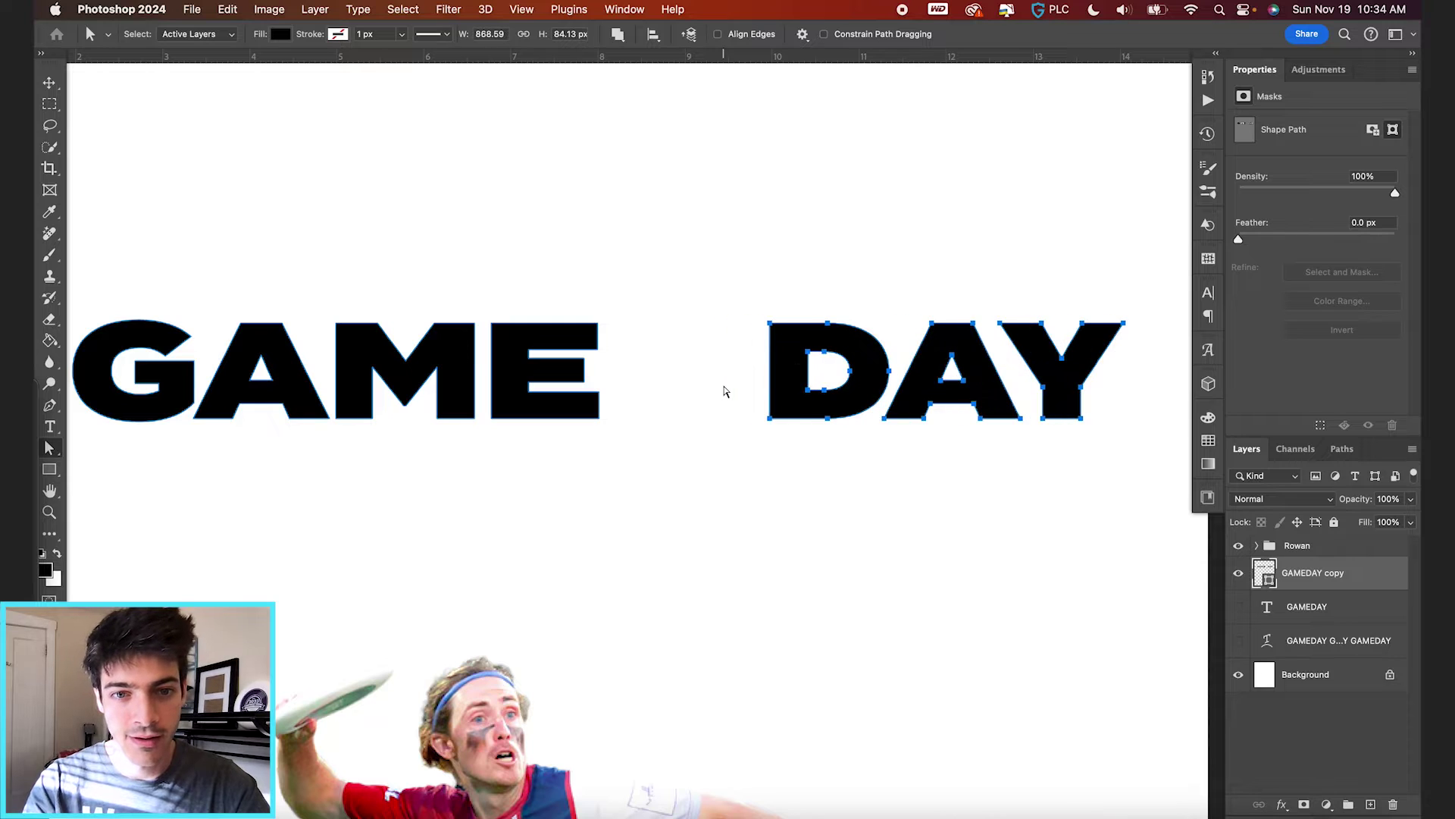
key(shift+Left)
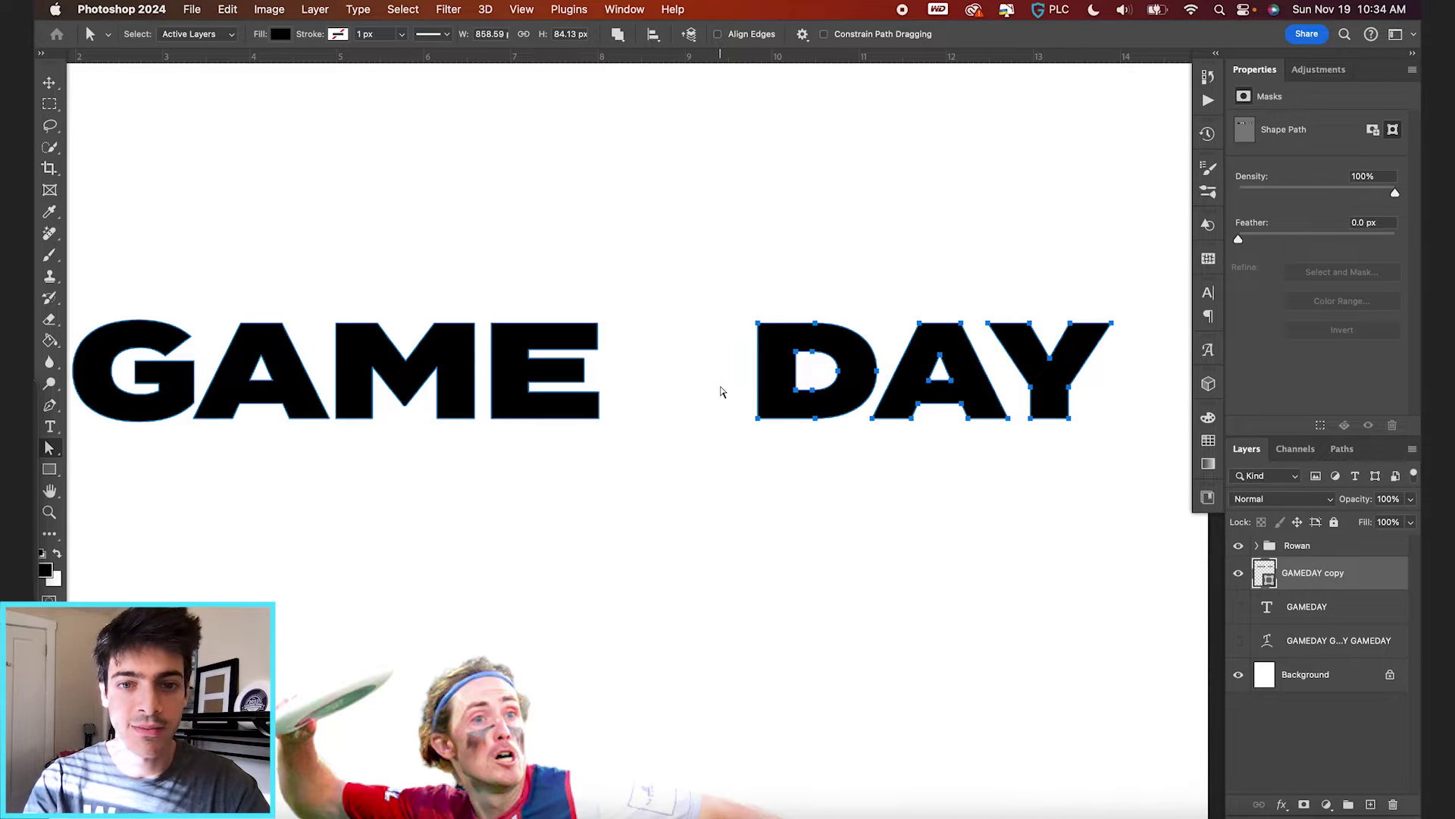
Stretch the E's three bars rightward into long stripes toward the D
click(601, 419)
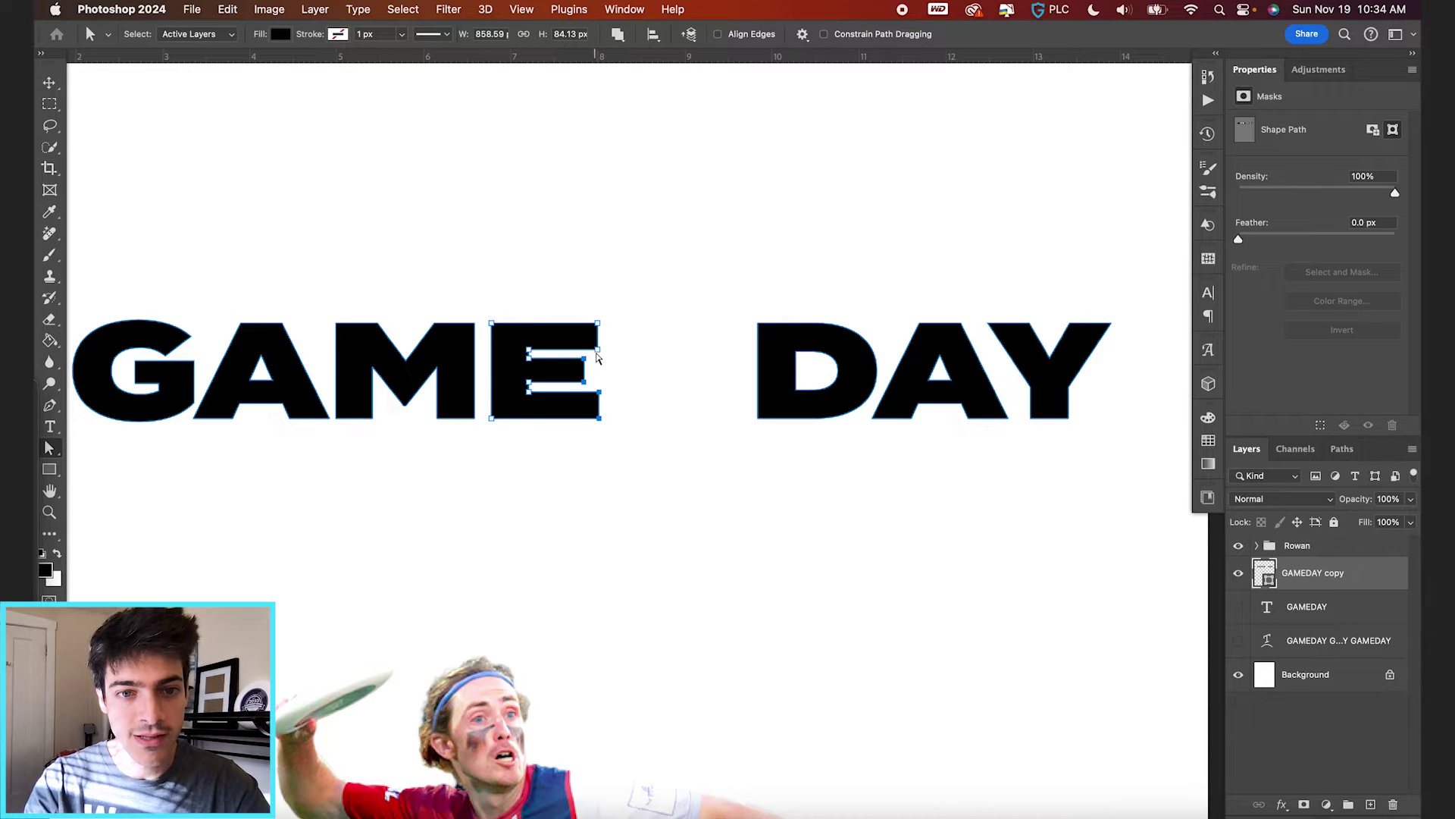
drag(636, 462, 565, 288)
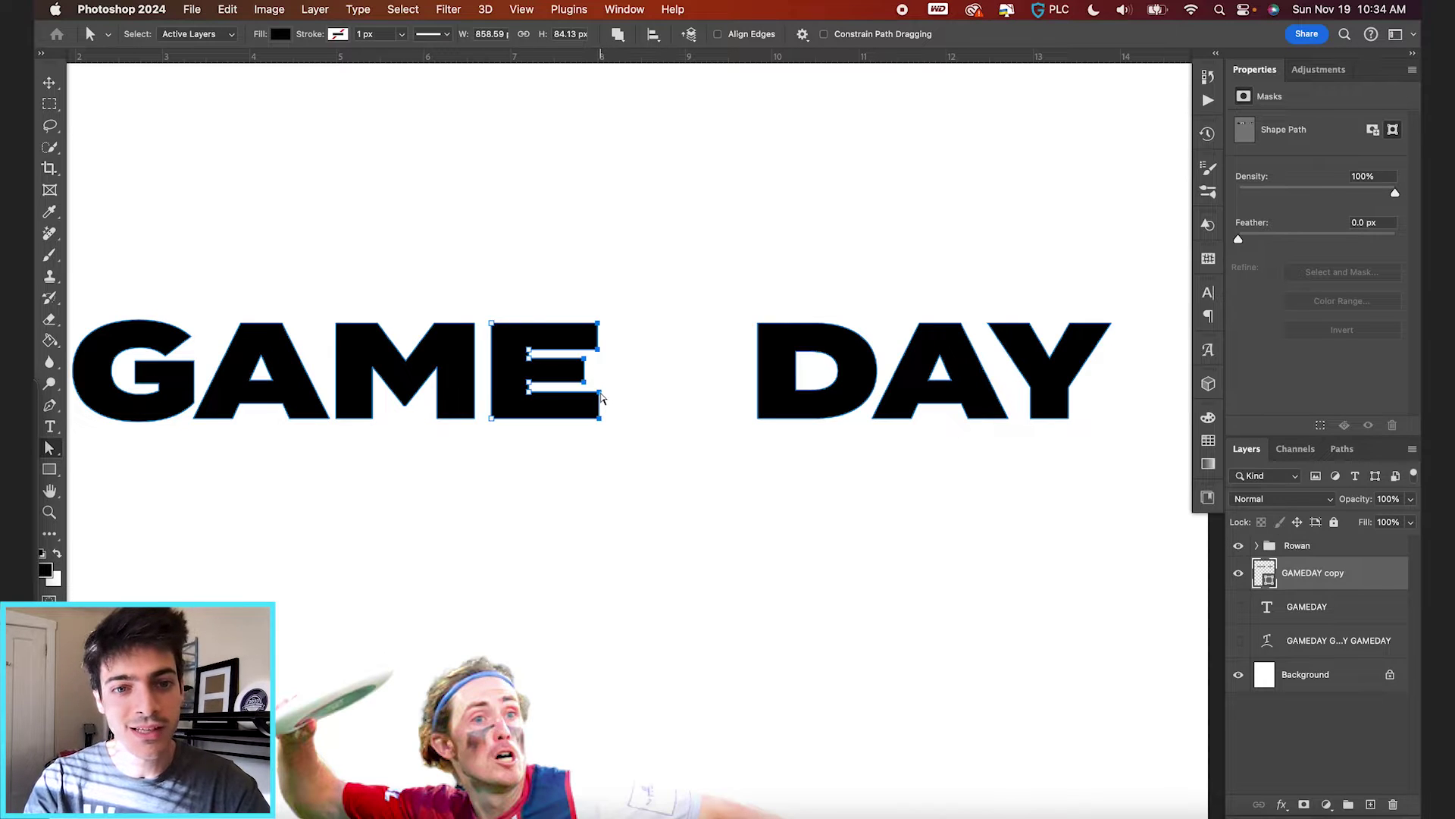
drag(601, 397, 720, 394)
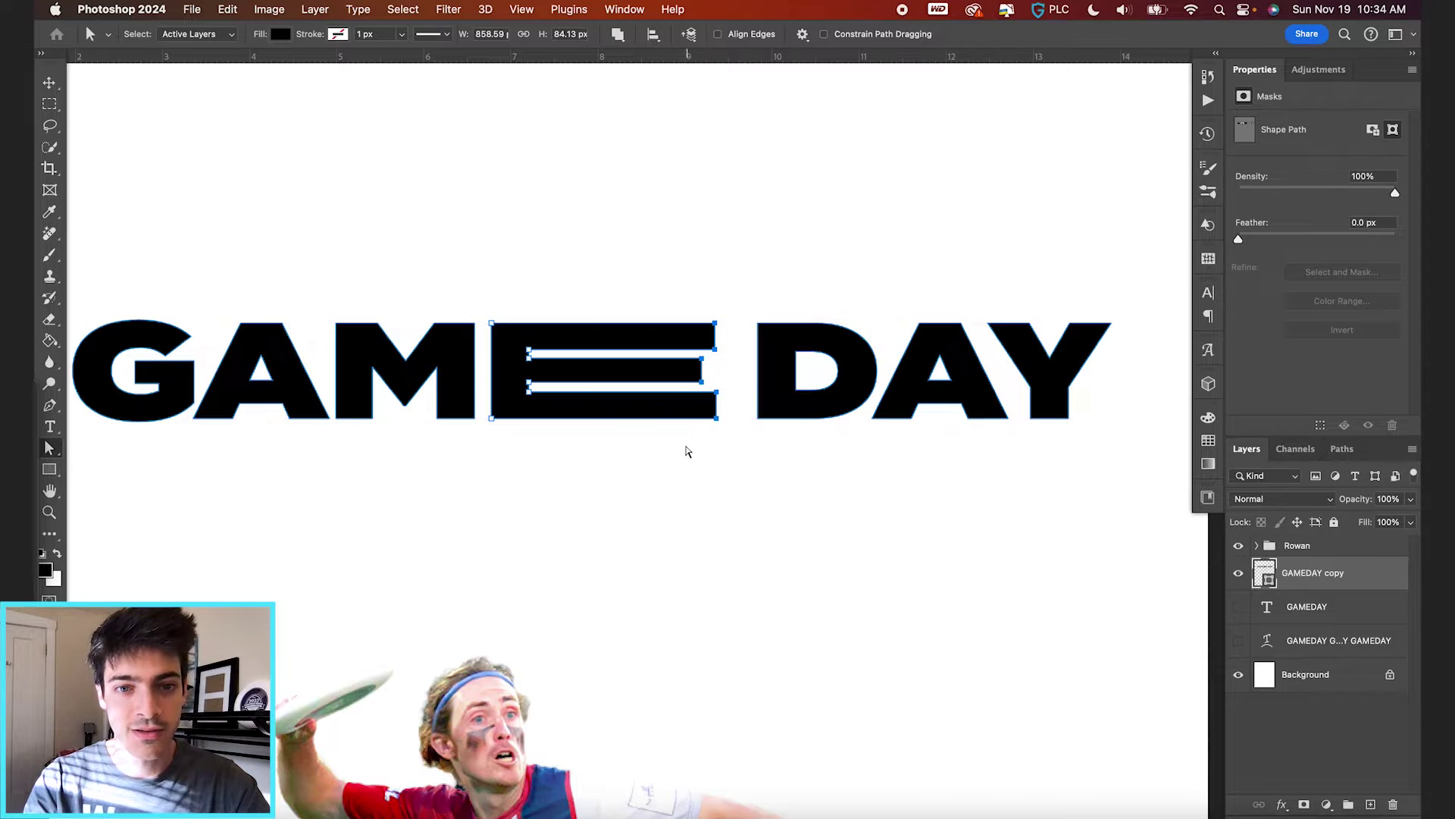
scroll(736, 356, up, 3)
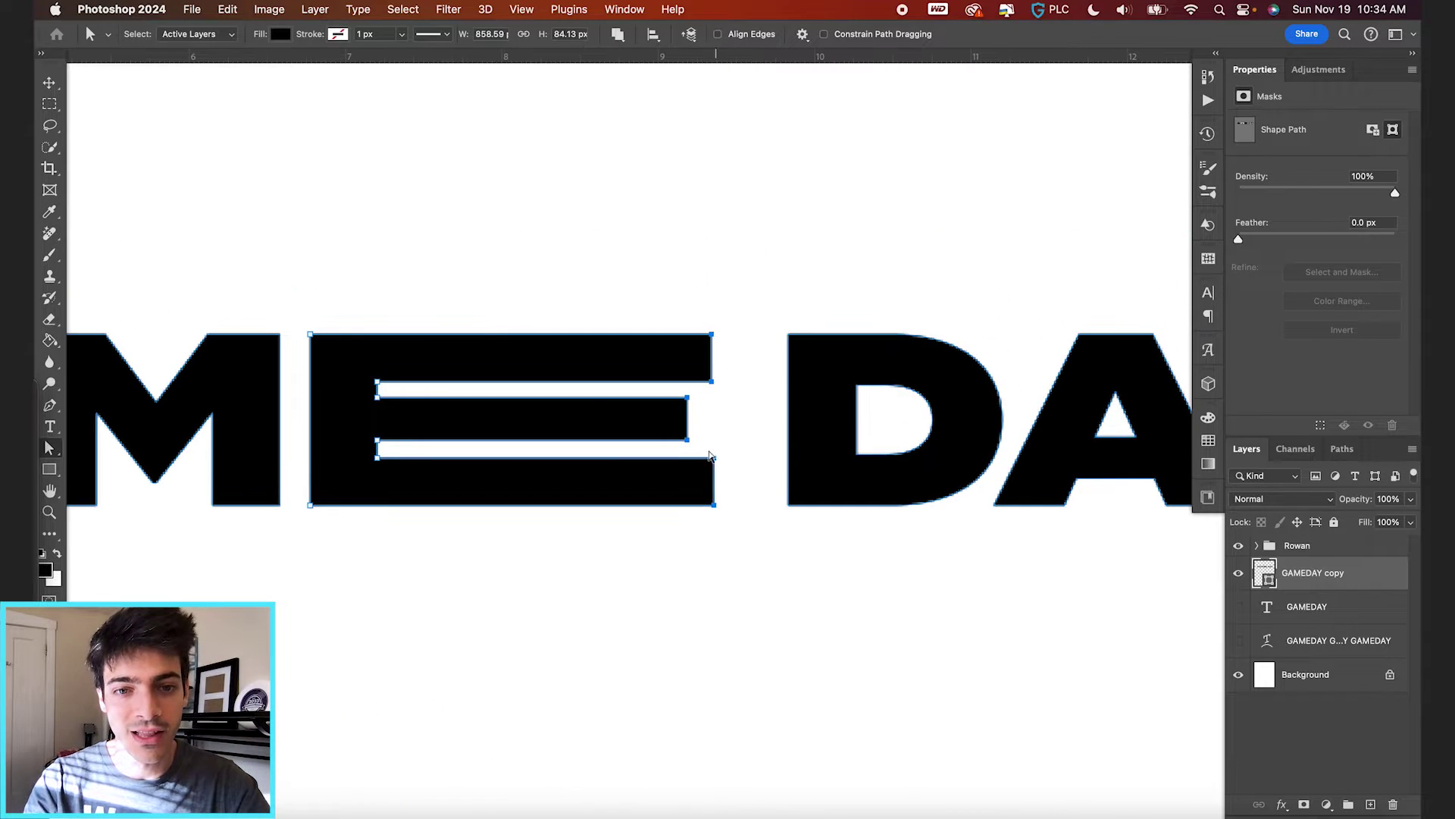
click(702, 452)
drag(701, 450, 713, 403)
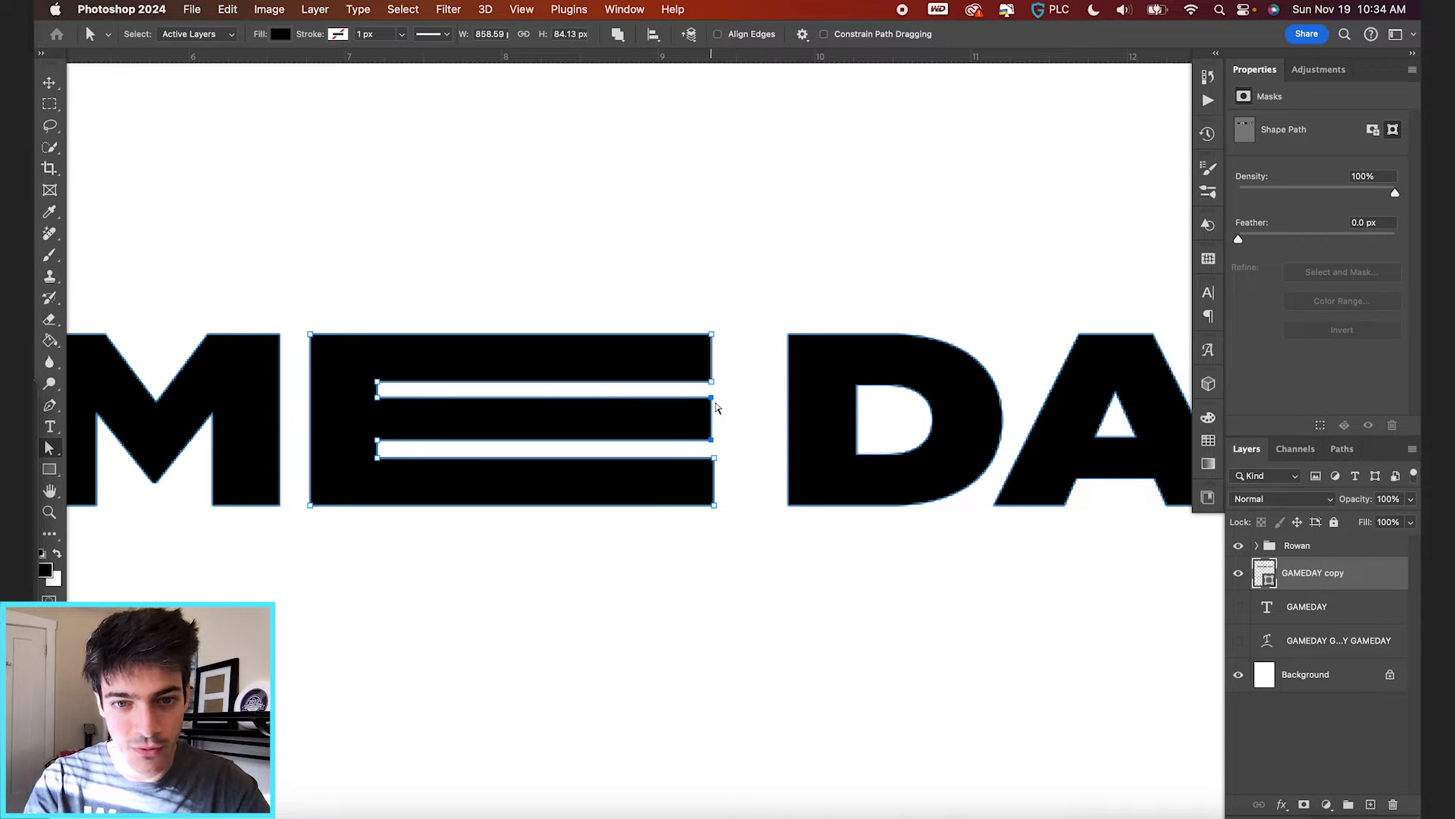
scroll(744, 489, down, 2)
click(744, 489)
scroll(744, 489, down, 3)
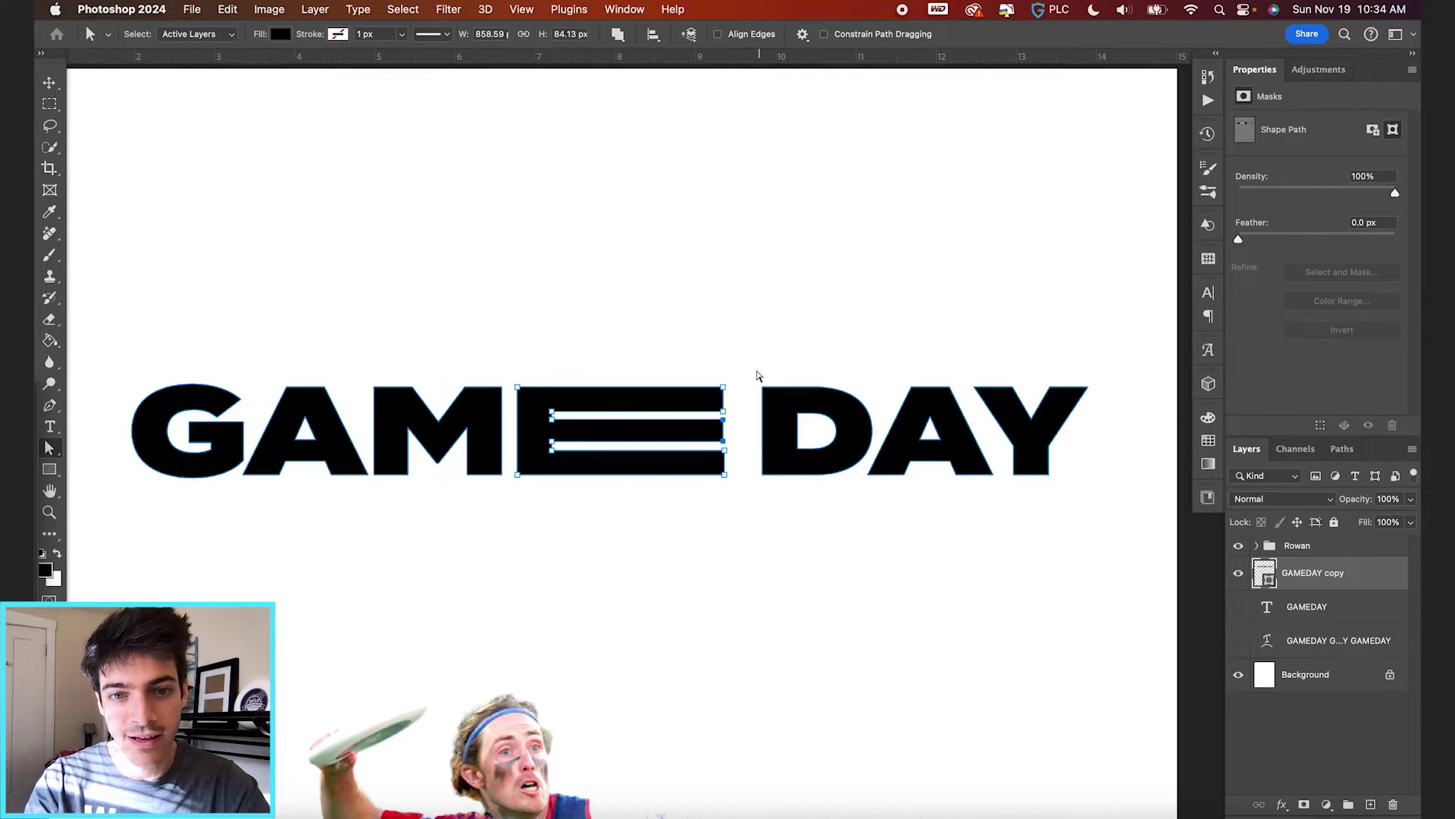
Nudge DAY back left to close the gap and fit the poster in view
drag(1061, 477, 1121, 500)
key(shift+Left)
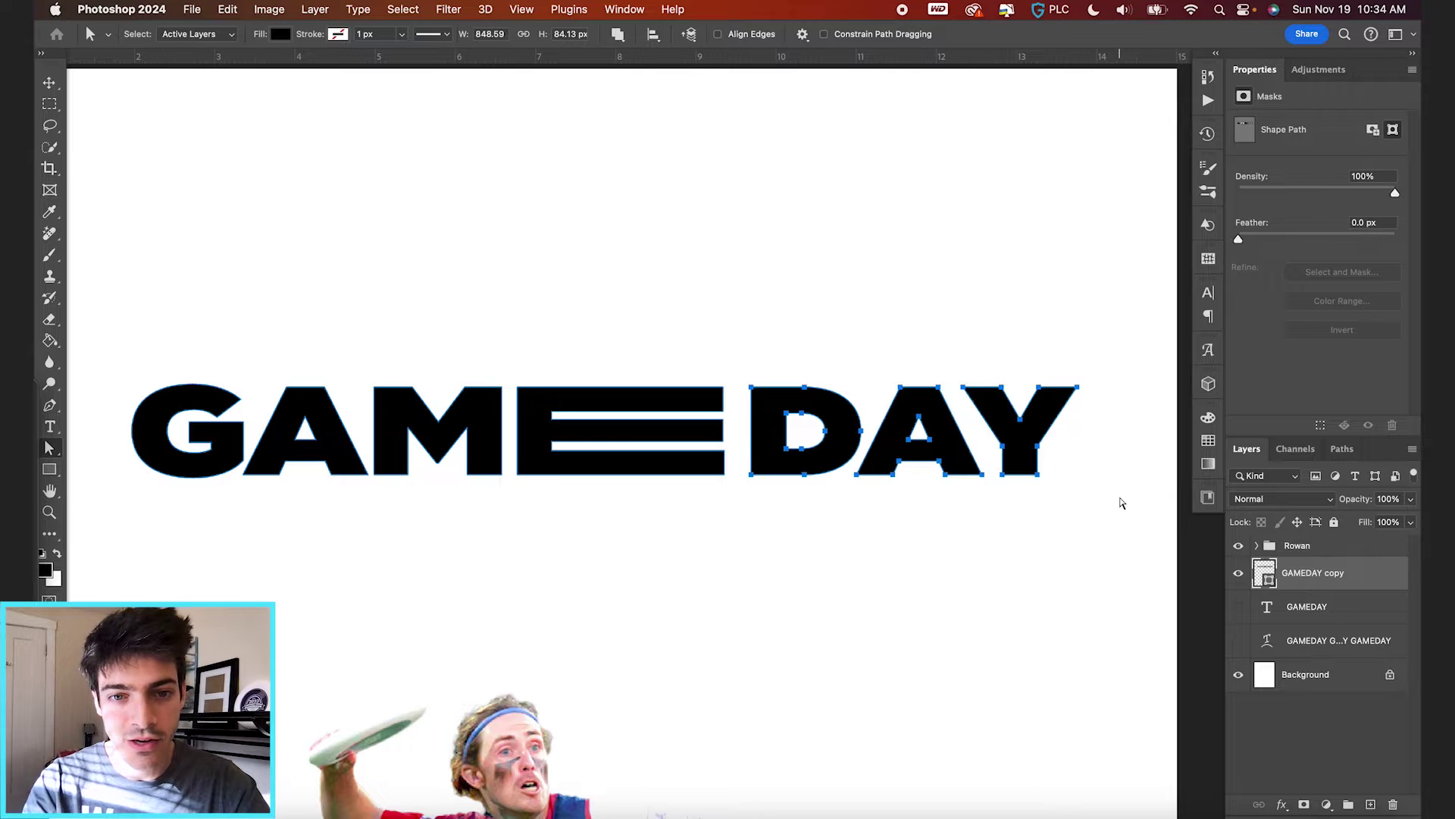
key(shift+Left)
key(v)
key(super+0)
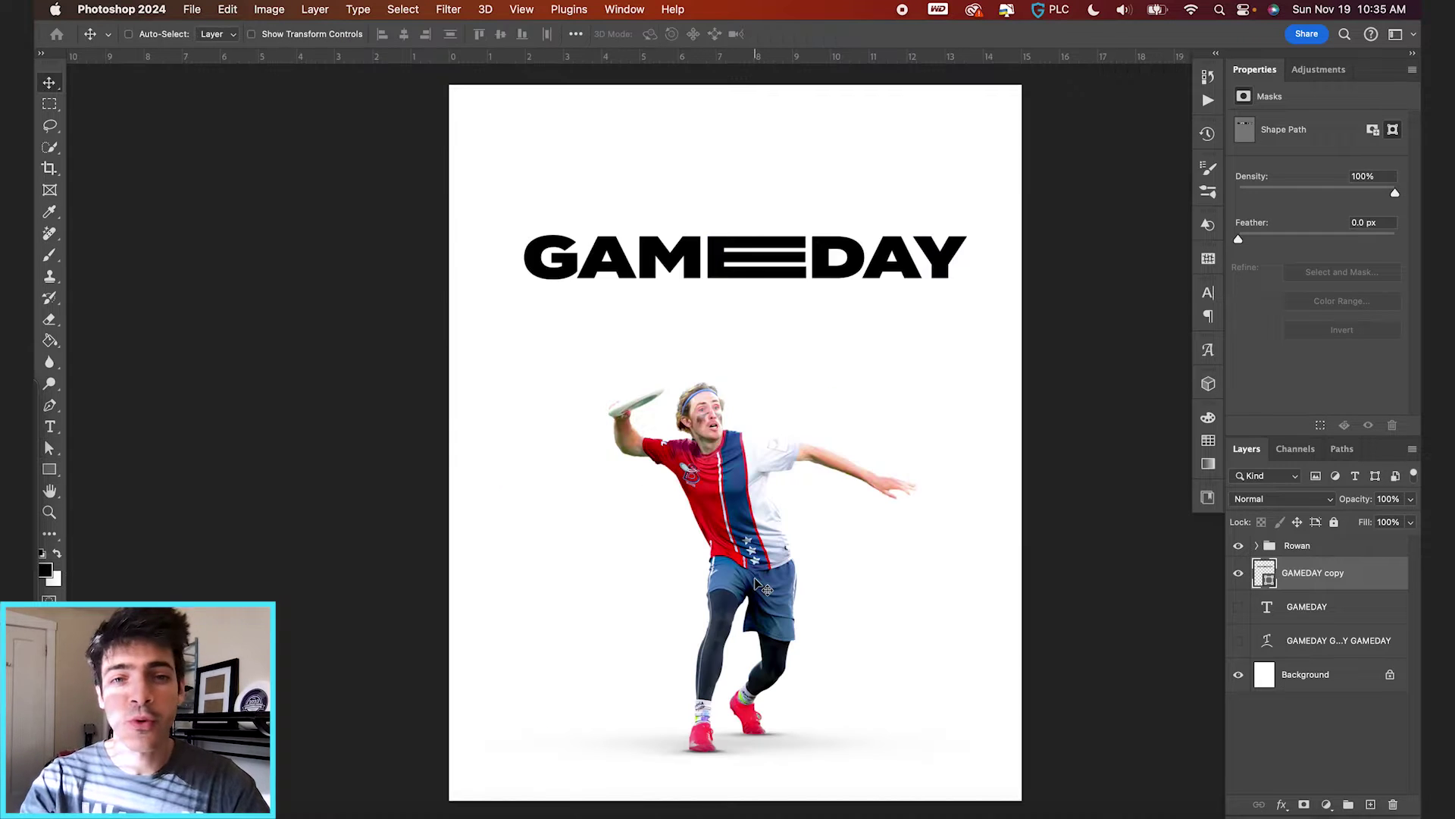
Hide the shape copy, show the original GAMEDAY text layer, and duplicate it
click(1238, 573)
click(1238, 606)
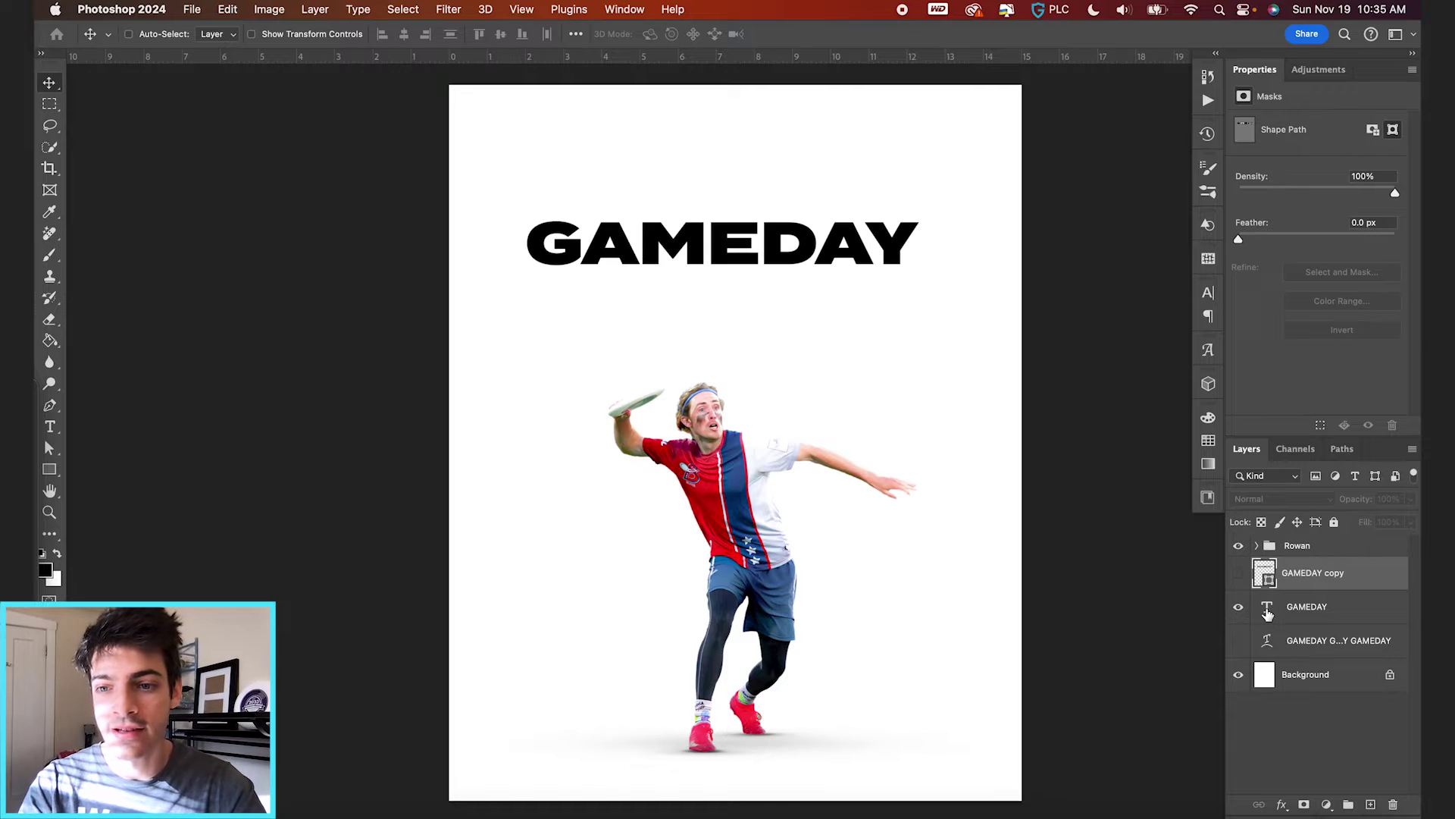
click(1278, 610)
key(super+j)
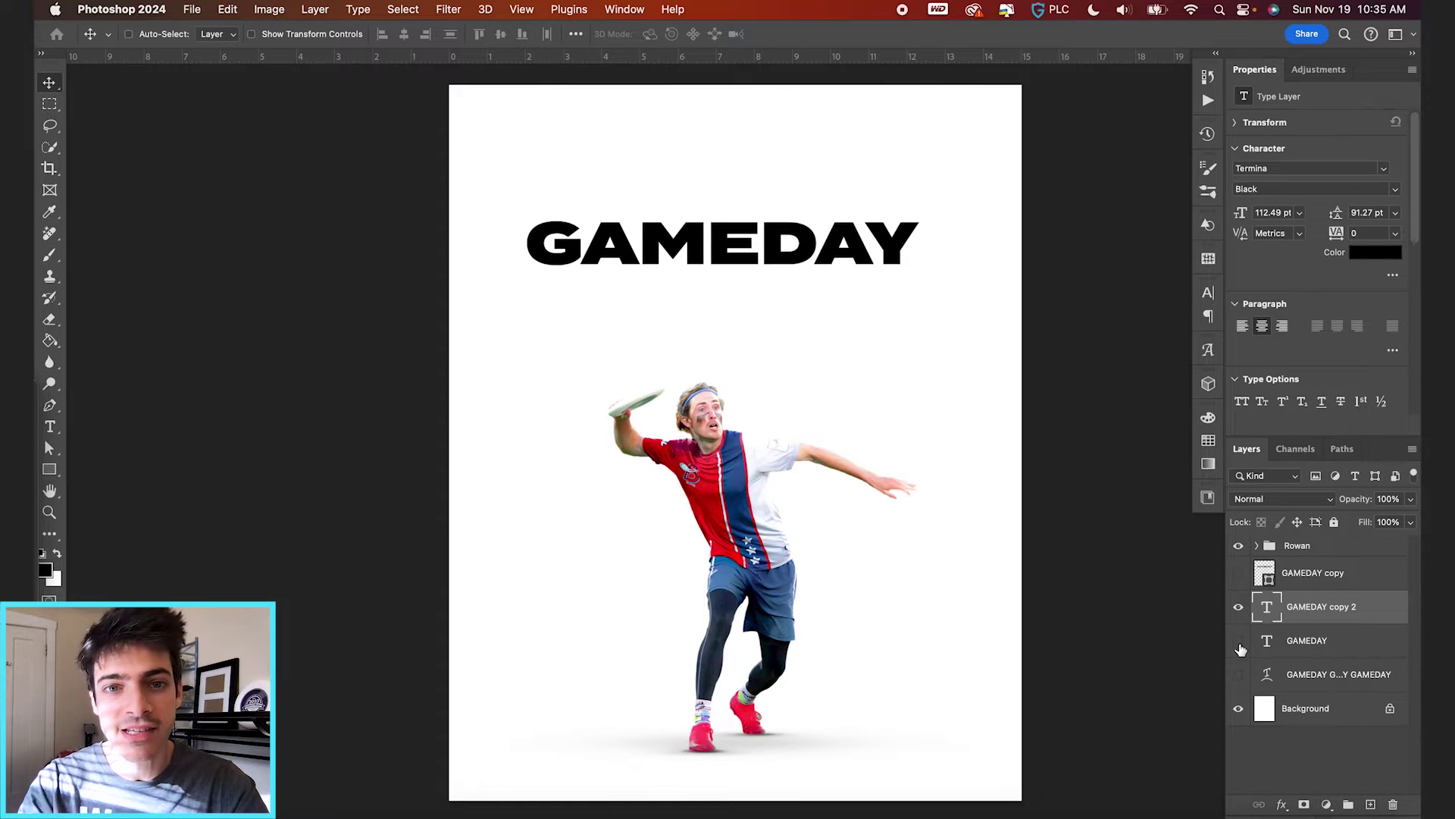
scroll(773, 286, up, 3)
scroll(774, 286, up, 2)
Set the GAMEDAY tracking to -240 in the Character panel
key(t)
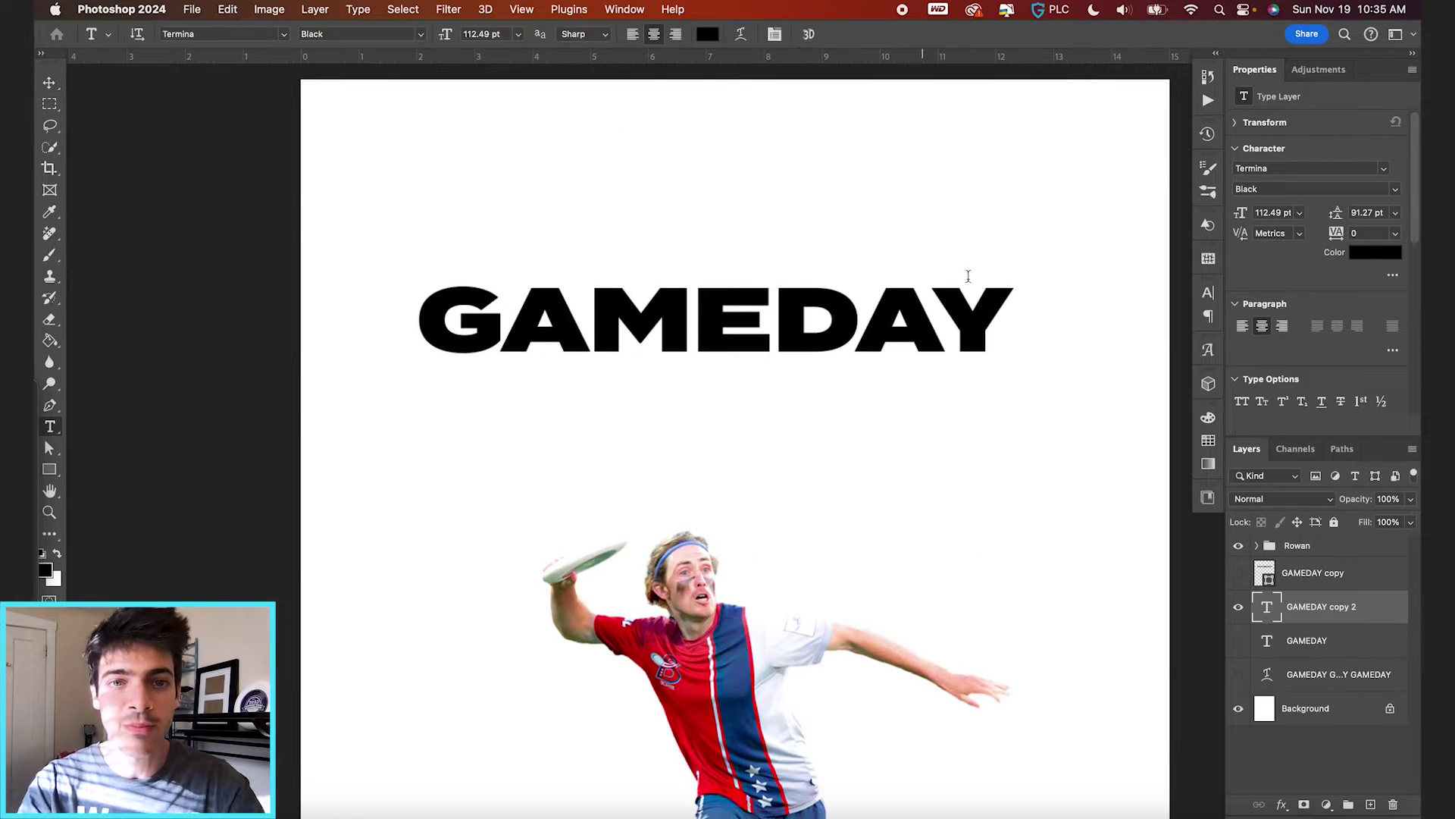
click(773, 34)
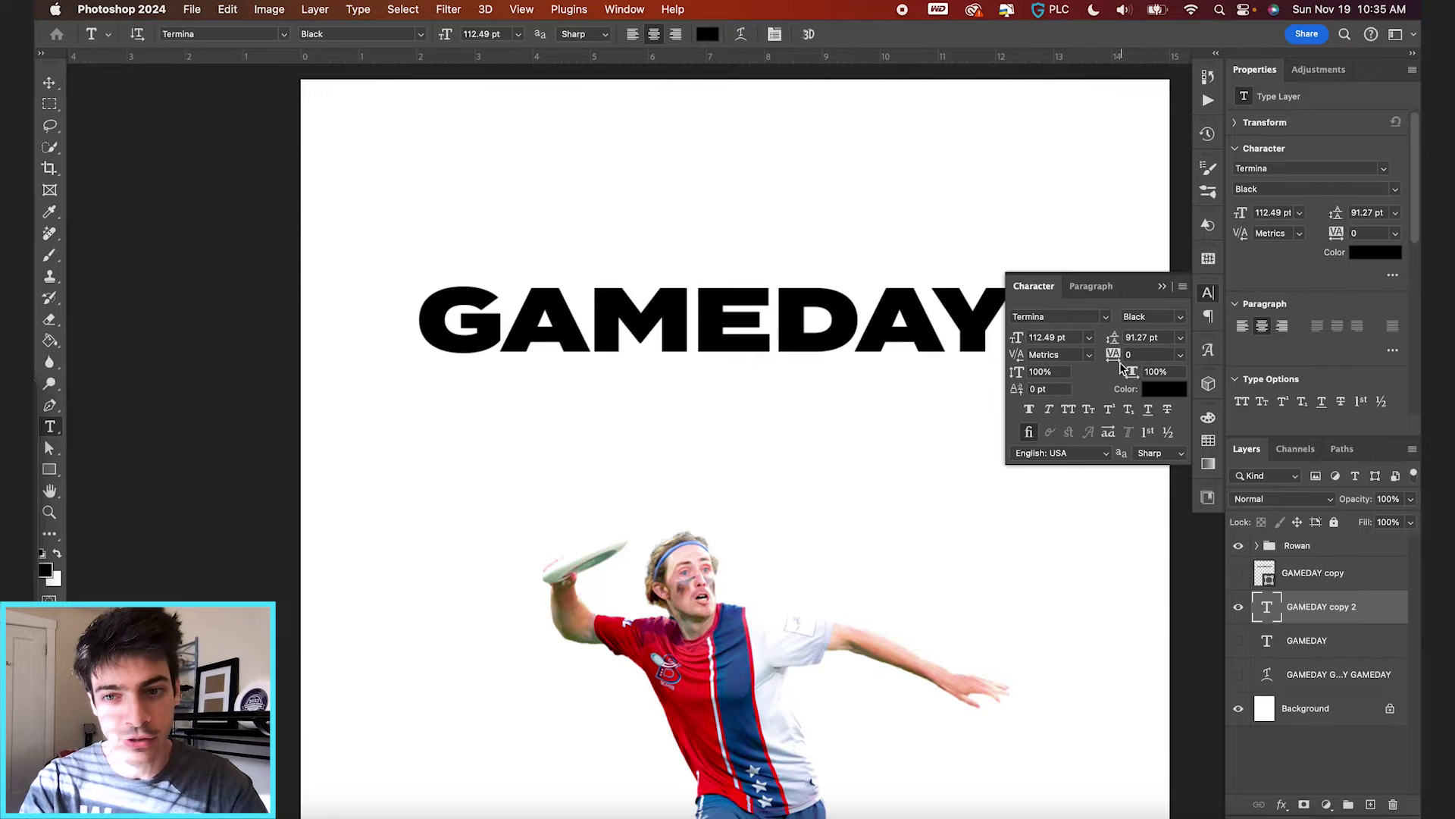
drag(1119, 366, 1115, 362)
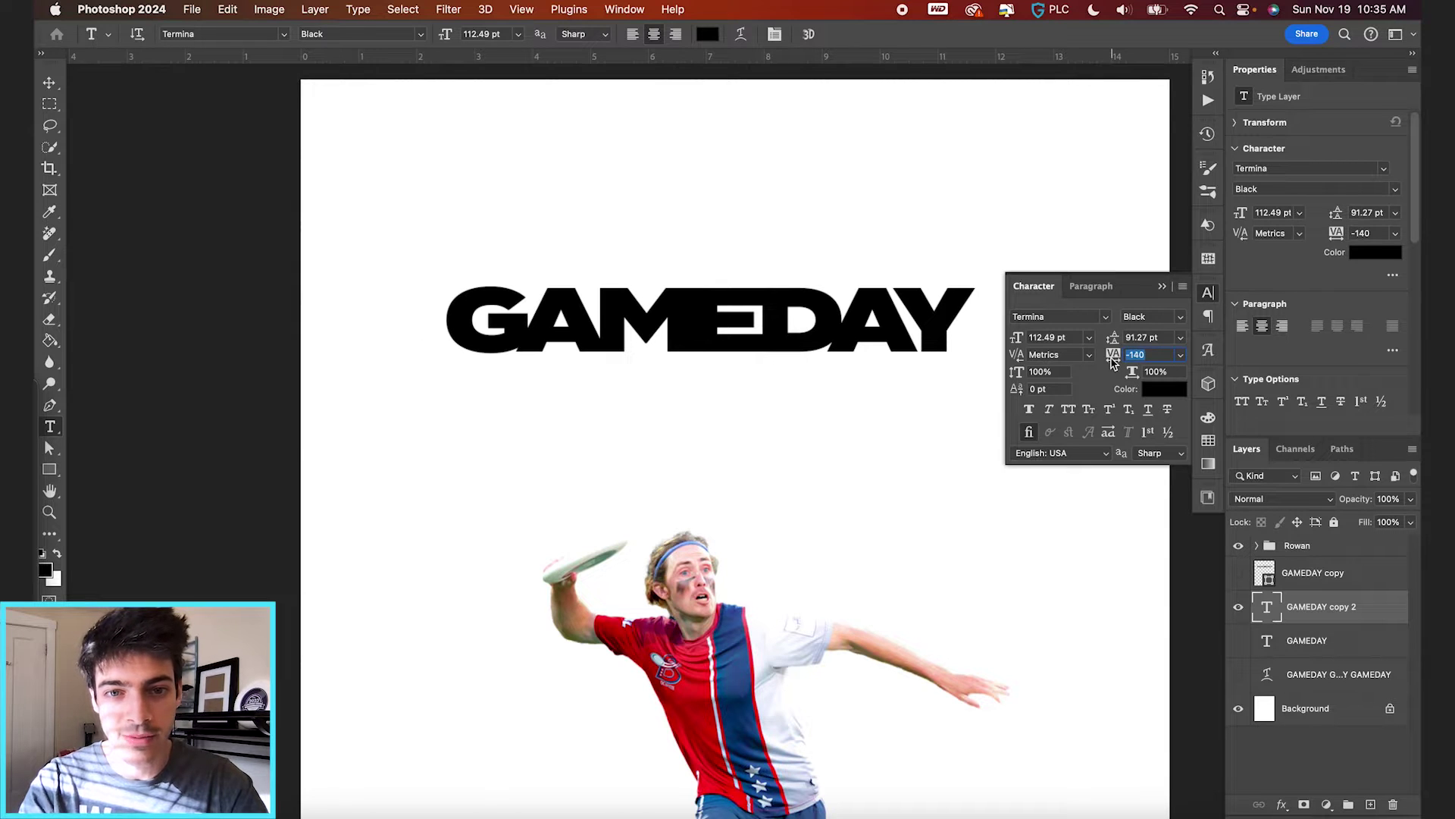
drag(1112, 362, 1109, 363)
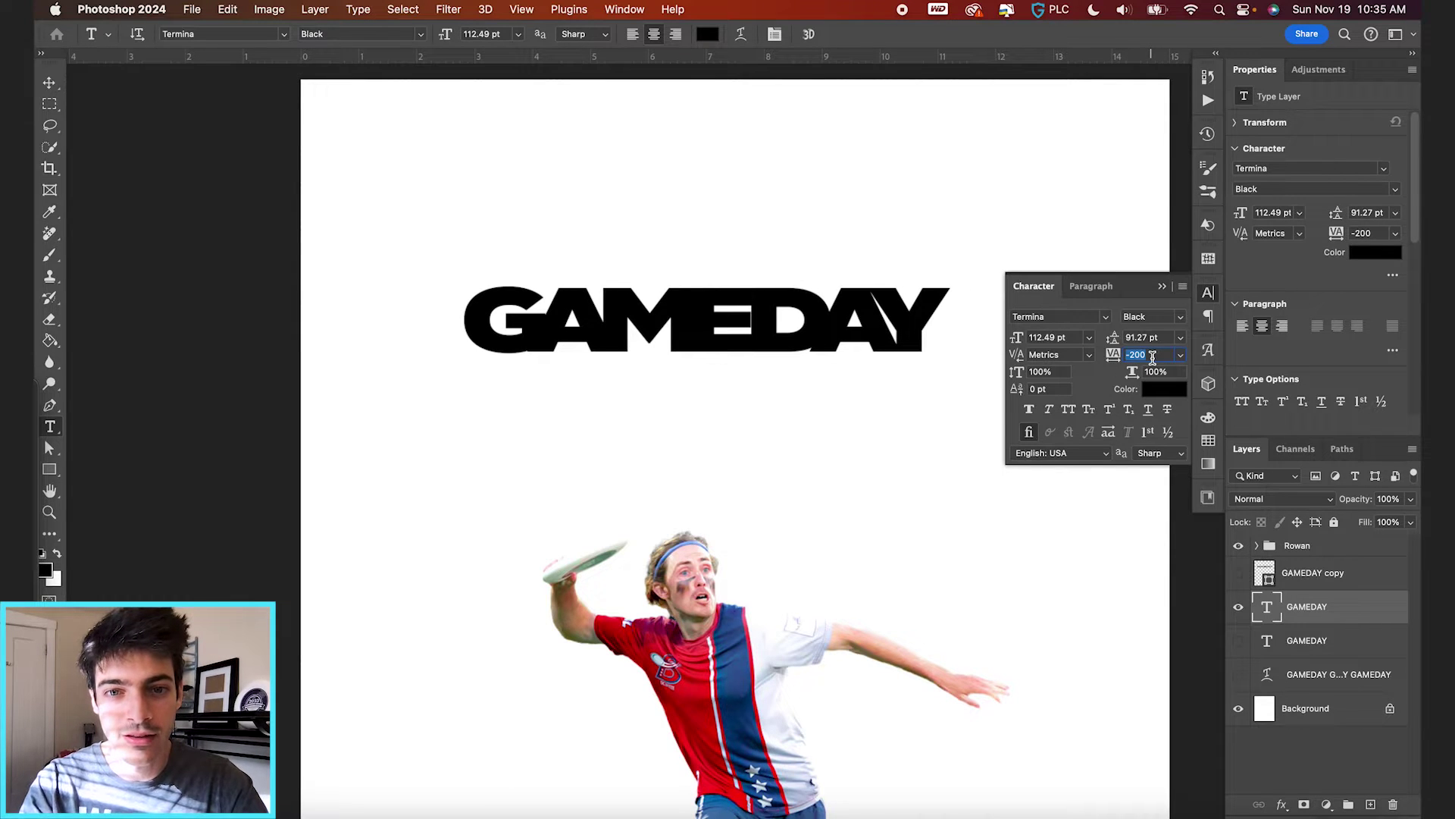
key(Down)
key(Down)
key(Up)
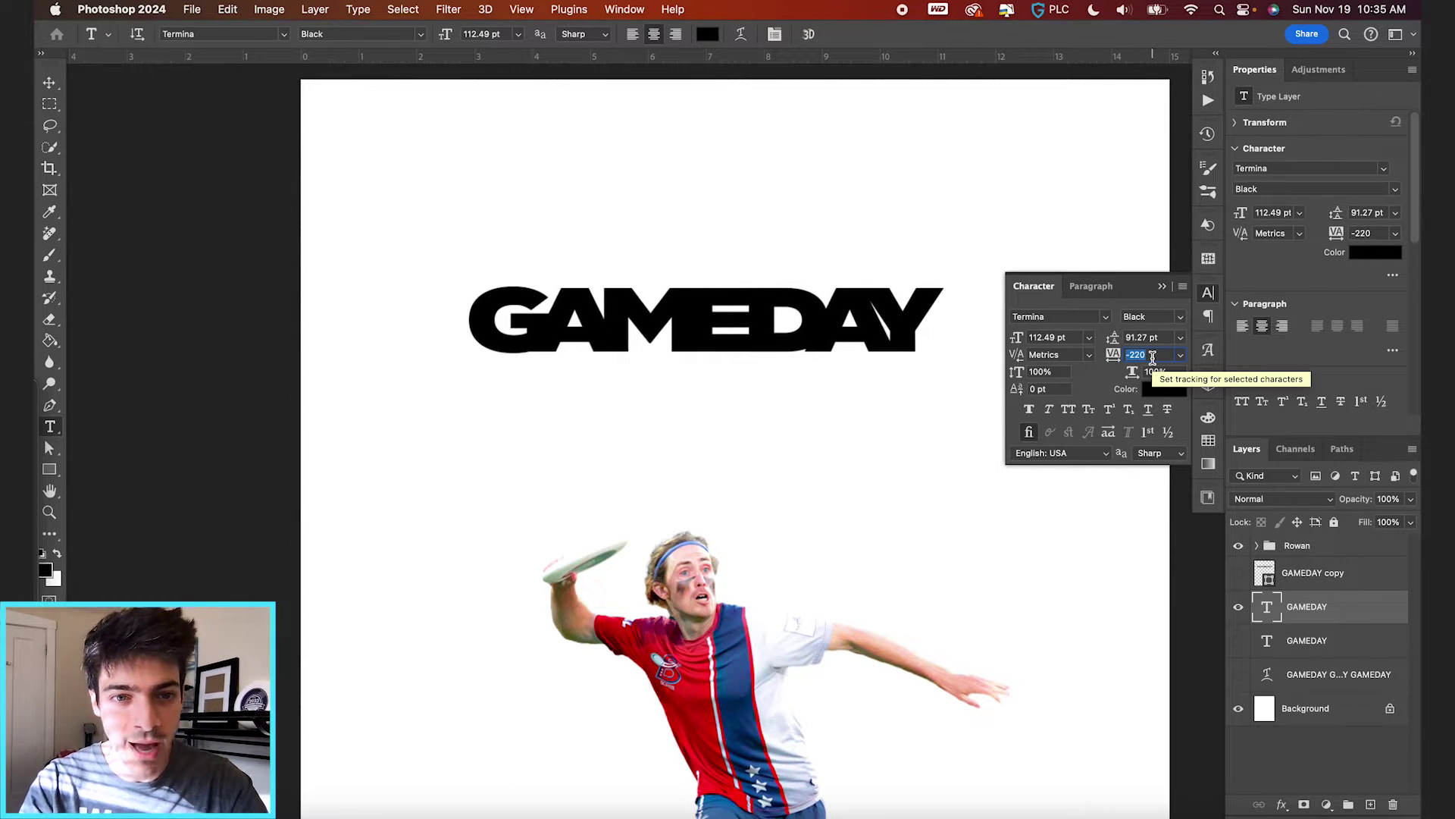
key(Down)
key(super+equal)
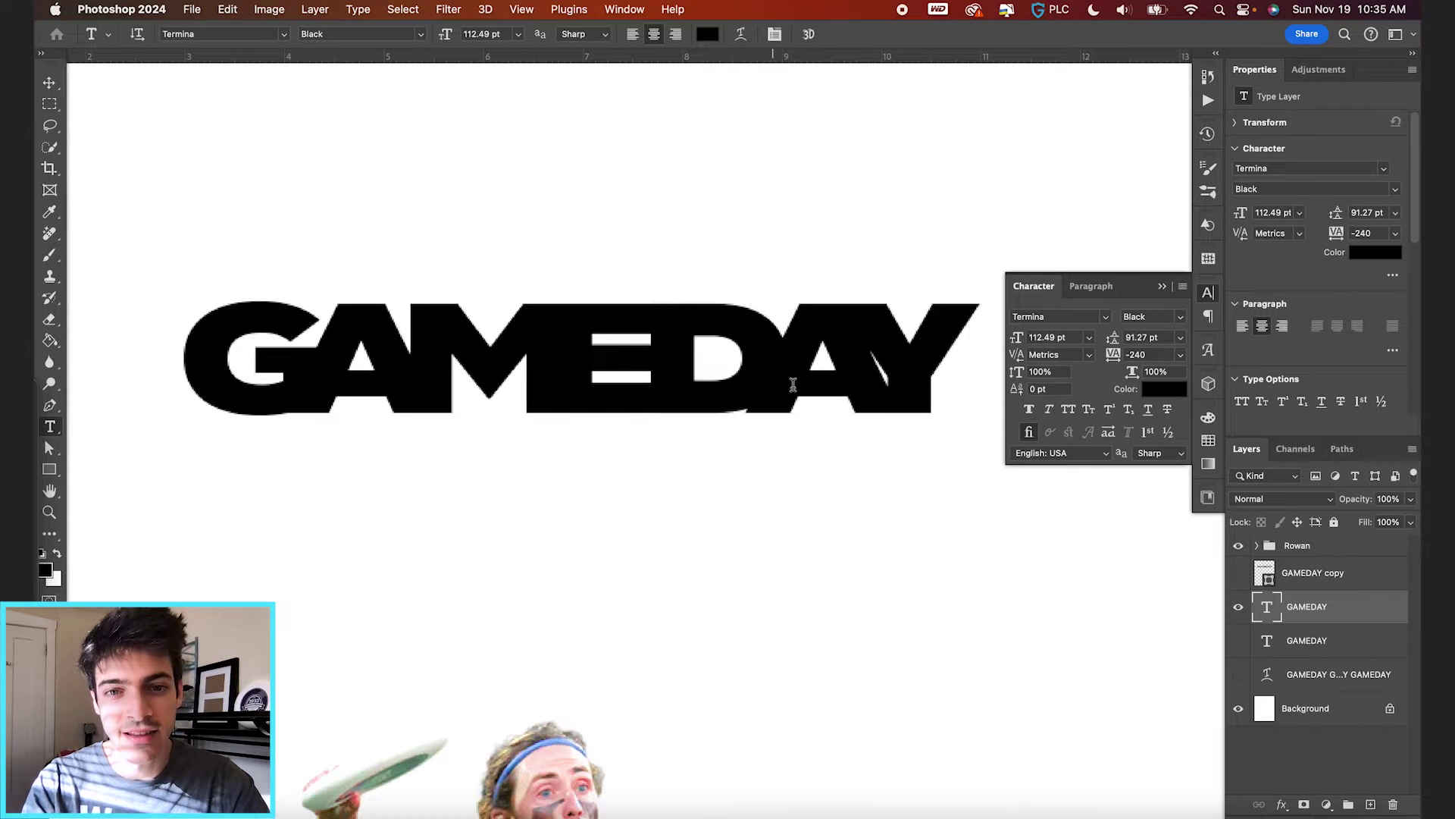
Tighten the tracking on the D and A individually so they overlap neighbours
click(737, 340)
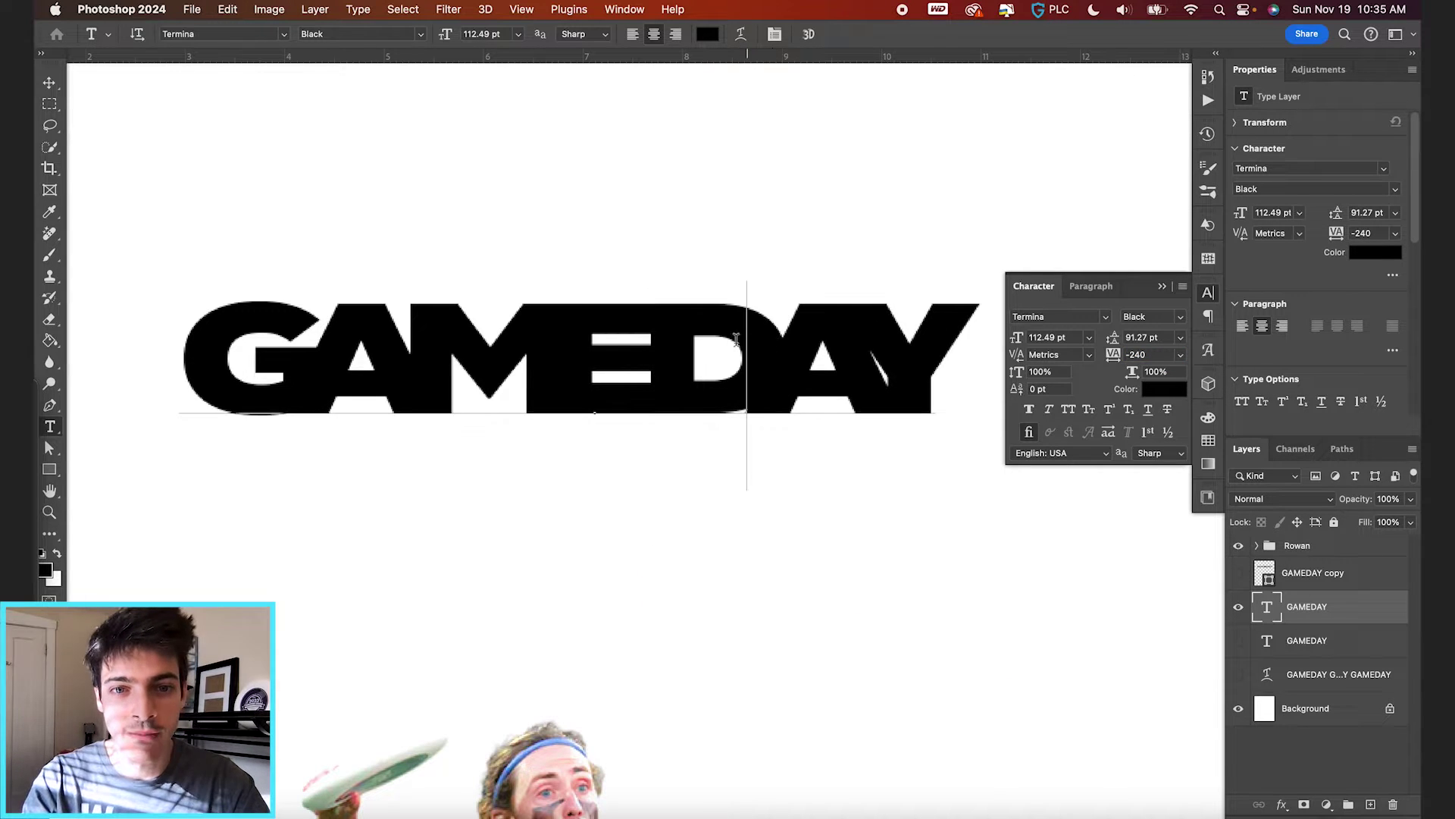
drag(737, 340, 683, 343)
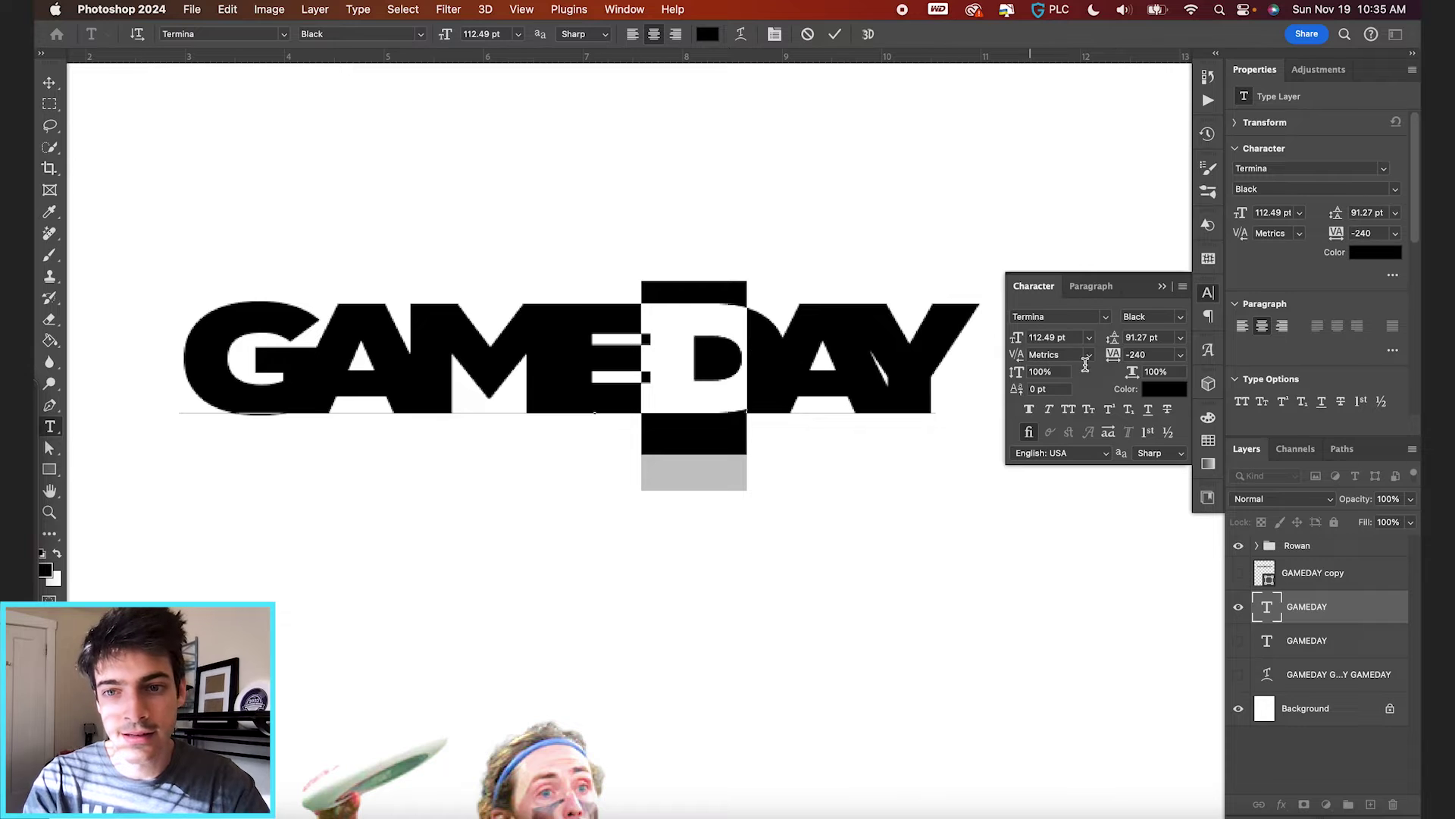
drag(1114, 356, 1110, 358)
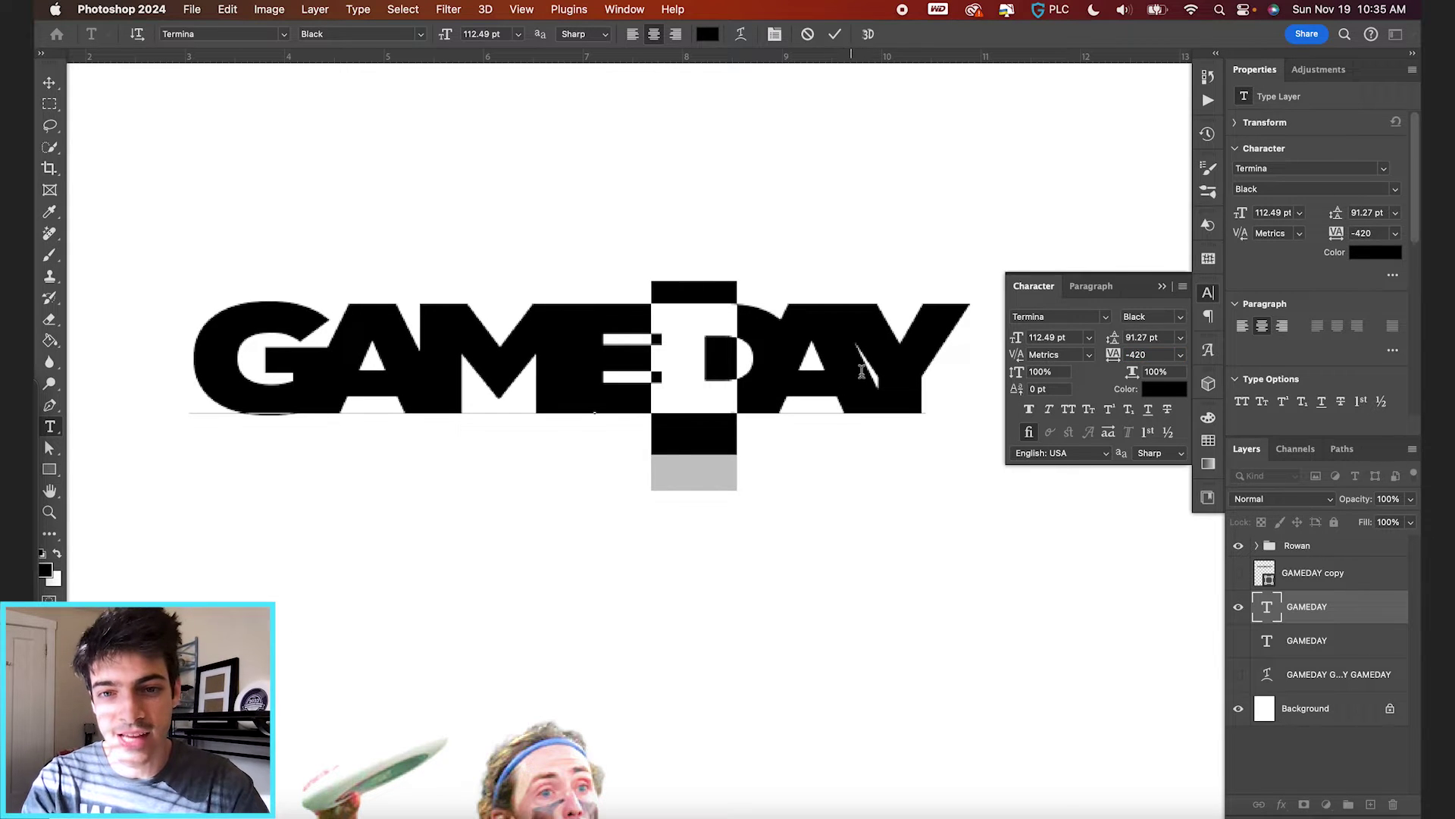
drag(865, 377, 773, 373)
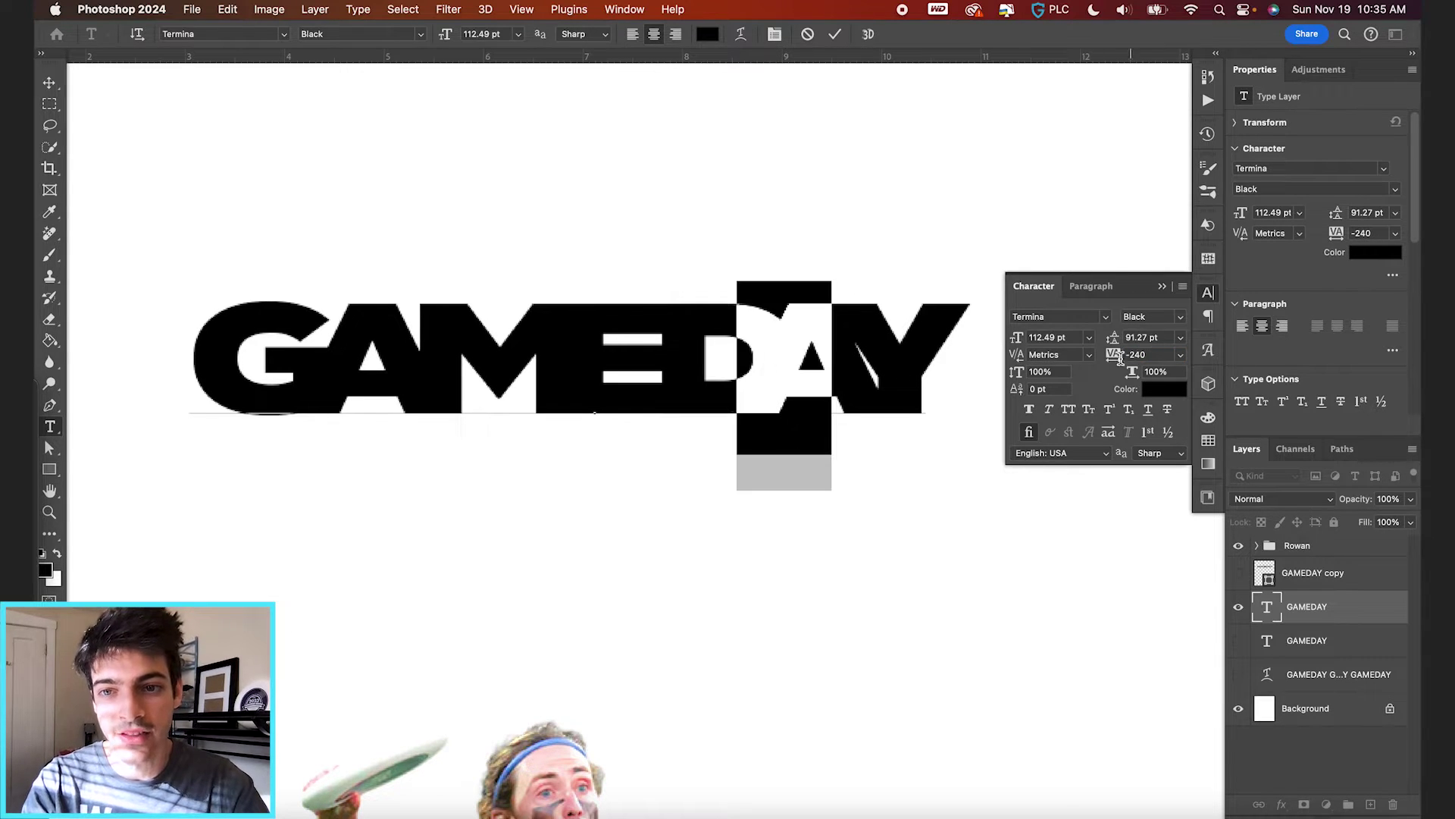
drag(1112, 362, 1106, 362)
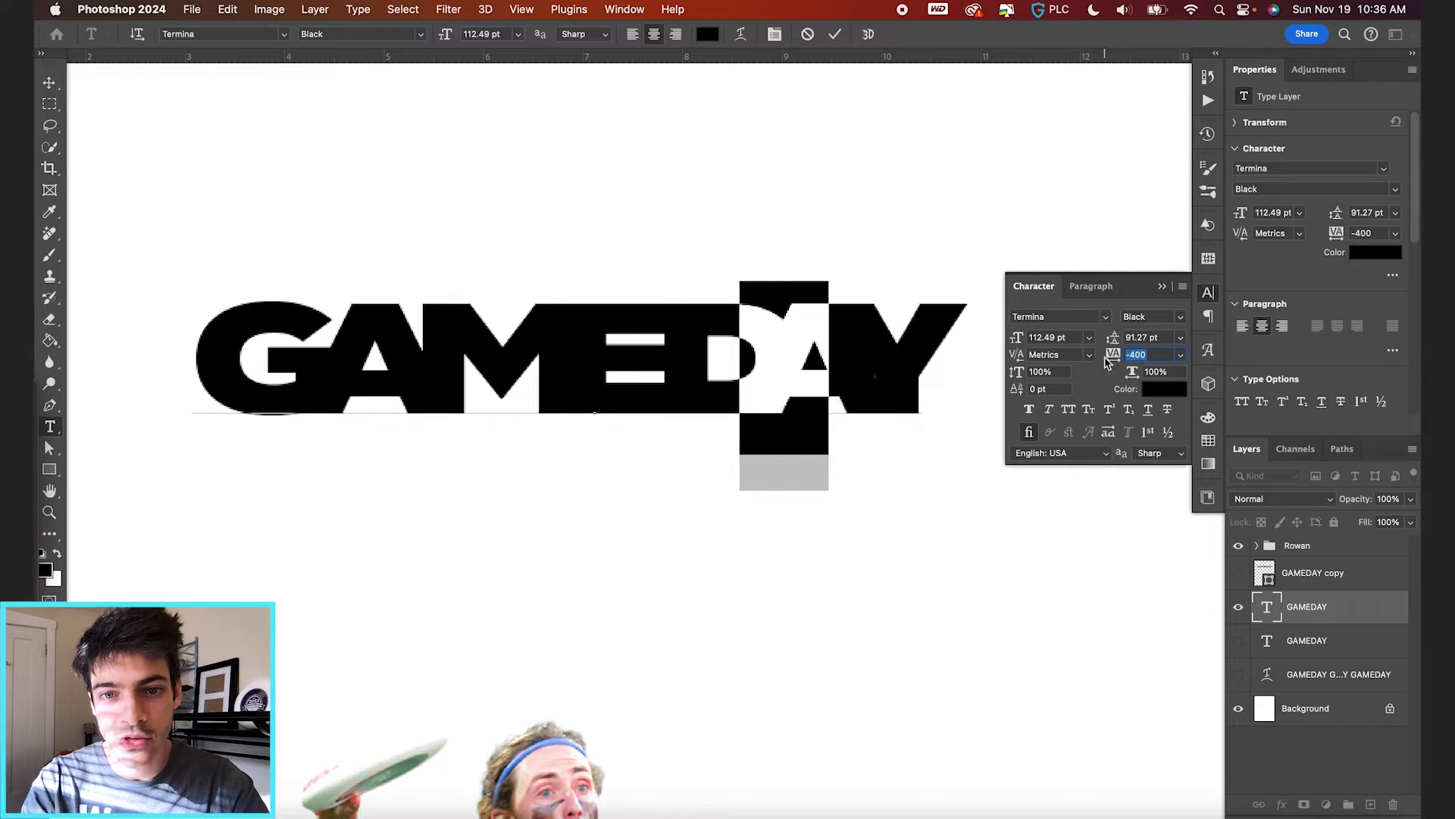
key(Escape)
key(v)
key(super+0)
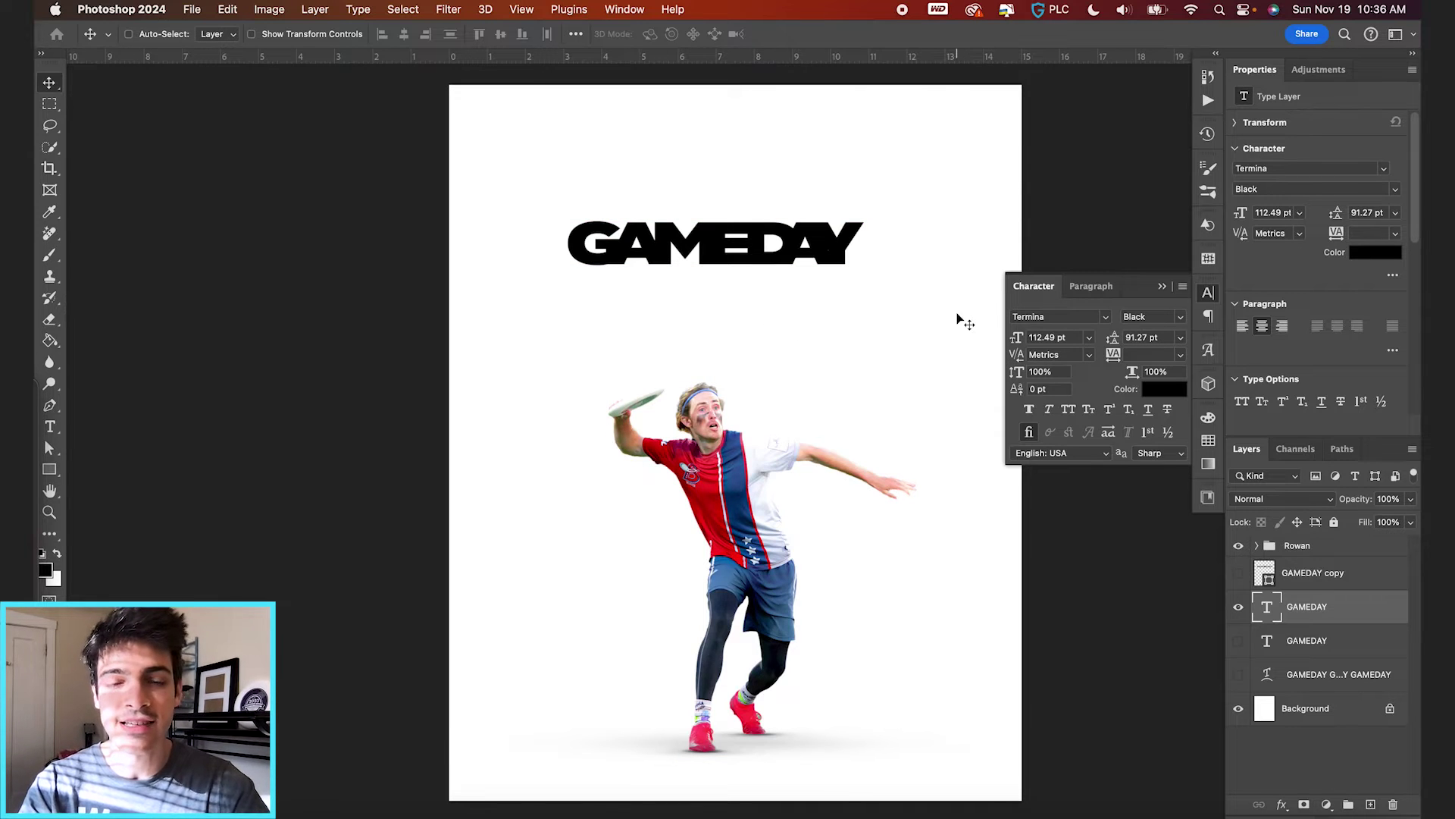
Enlarge the tightly tracked GAMEDAY text with Free Transform
click(1162, 286)
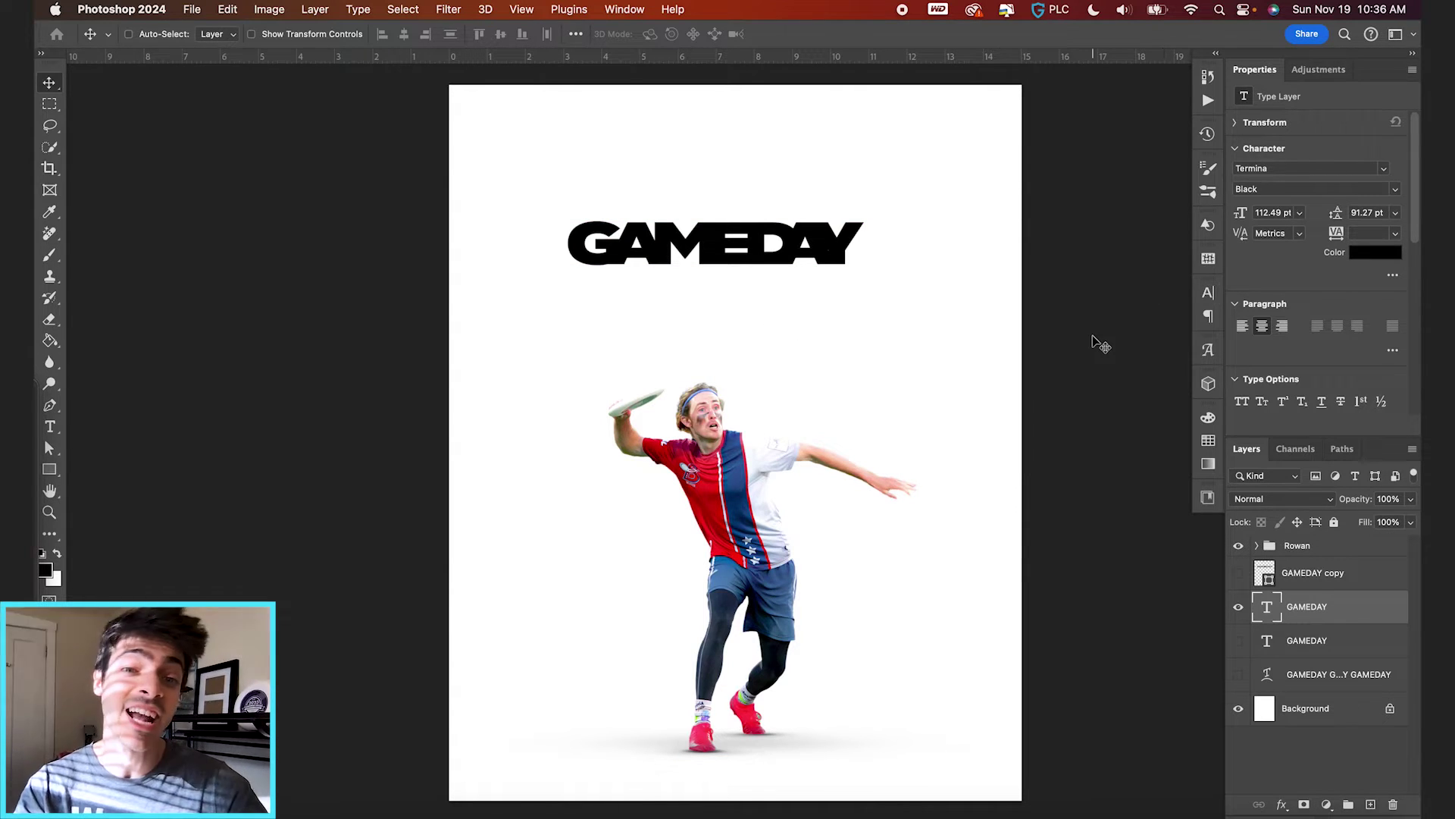
scroll(867, 331, up, 5)
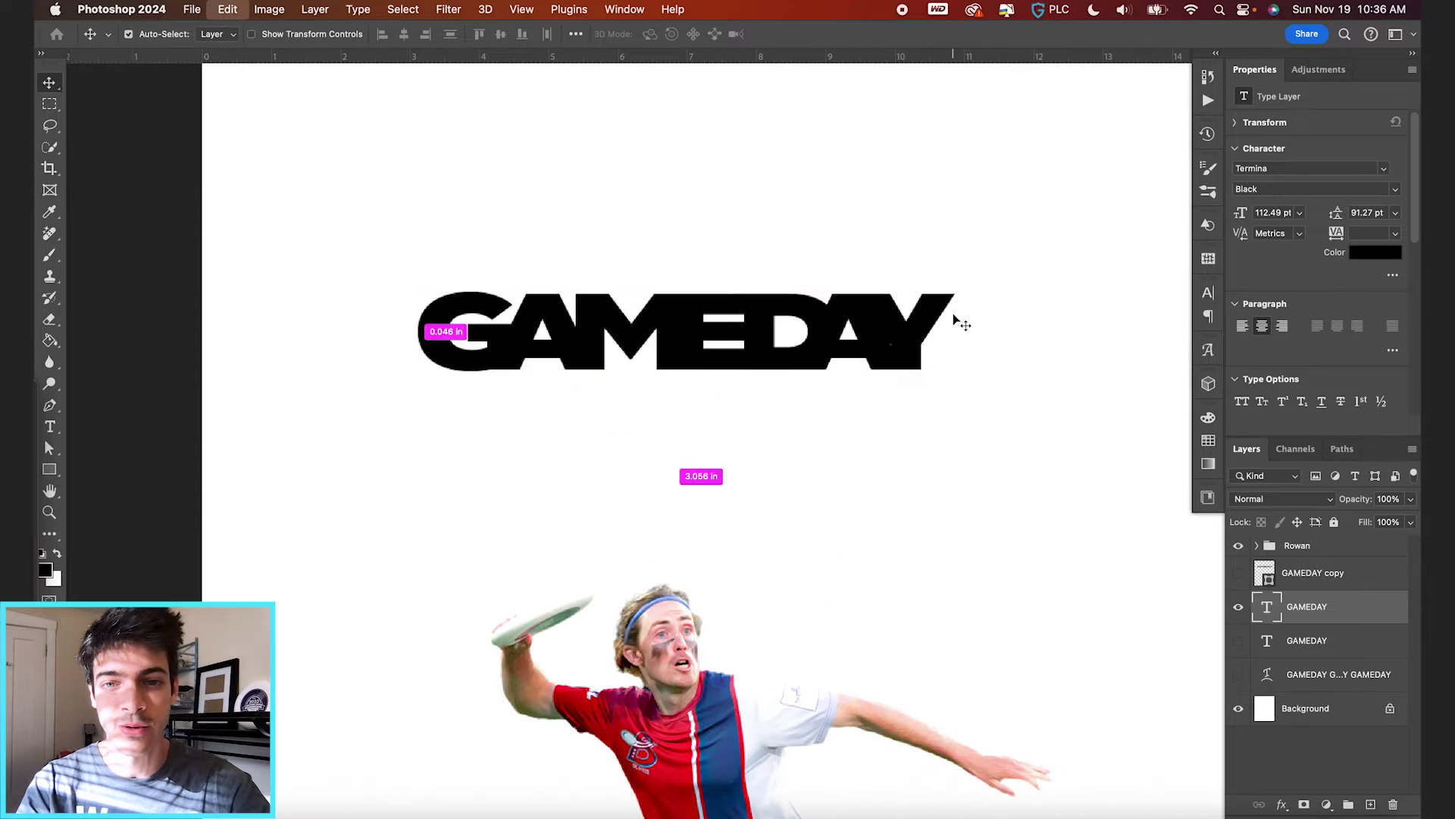
key(ctrl+t)
drag(954, 278, 1063, 210)
key(Return)
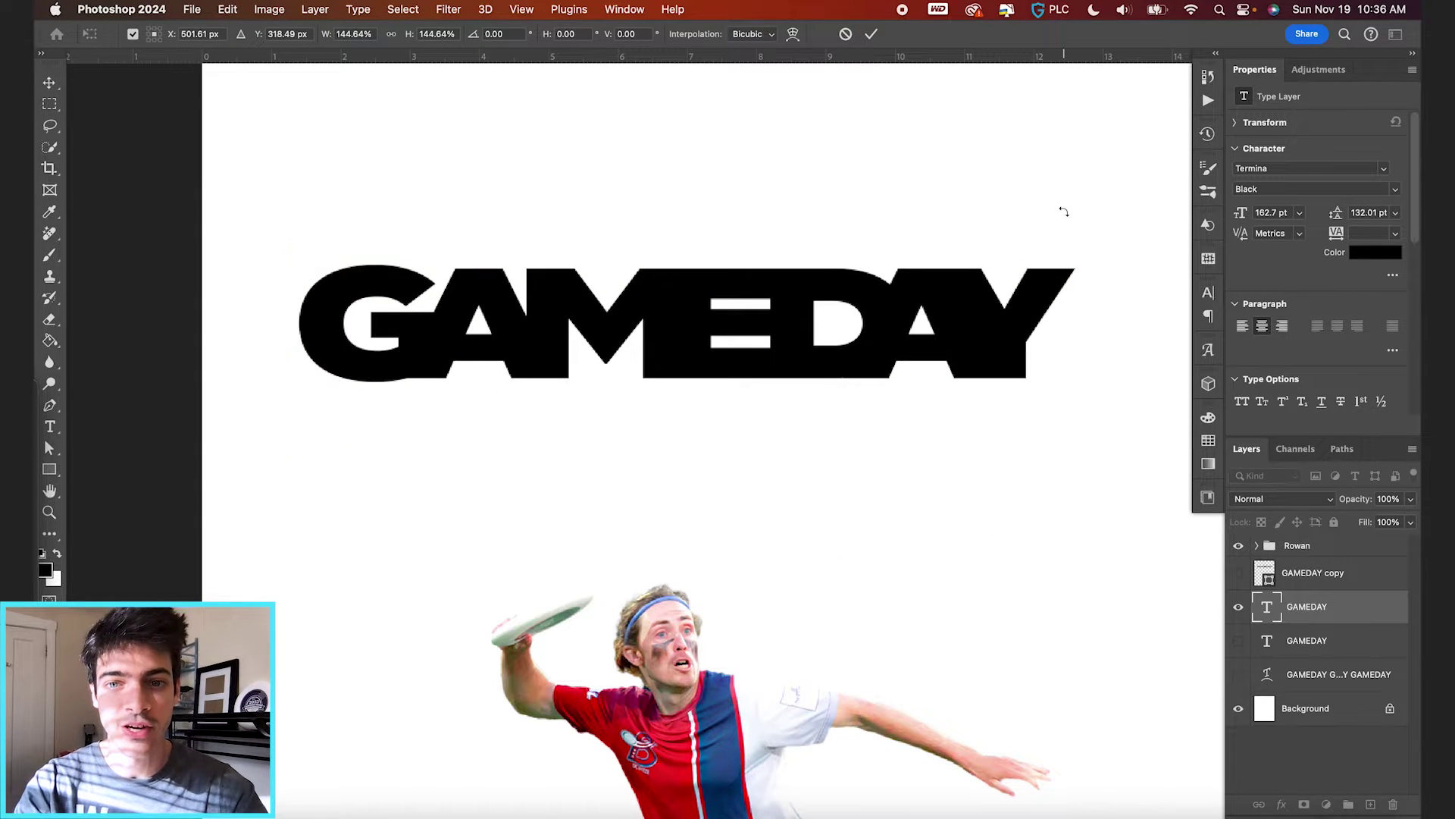
scroll(767, 420, down, 3)
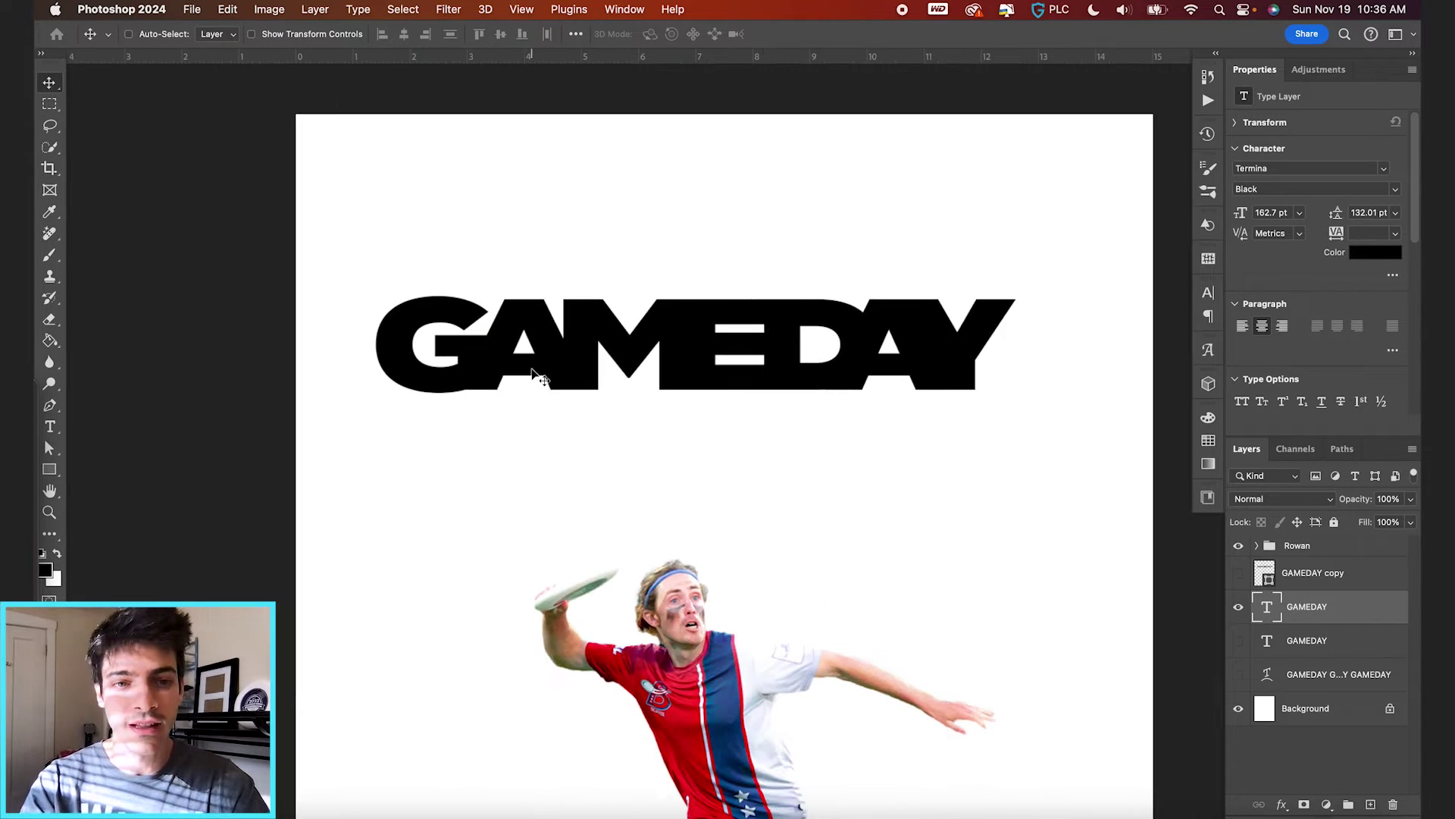
Draw a full-width black rectangle bar on a new layer beneath GAMEDAY
click(50, 470)
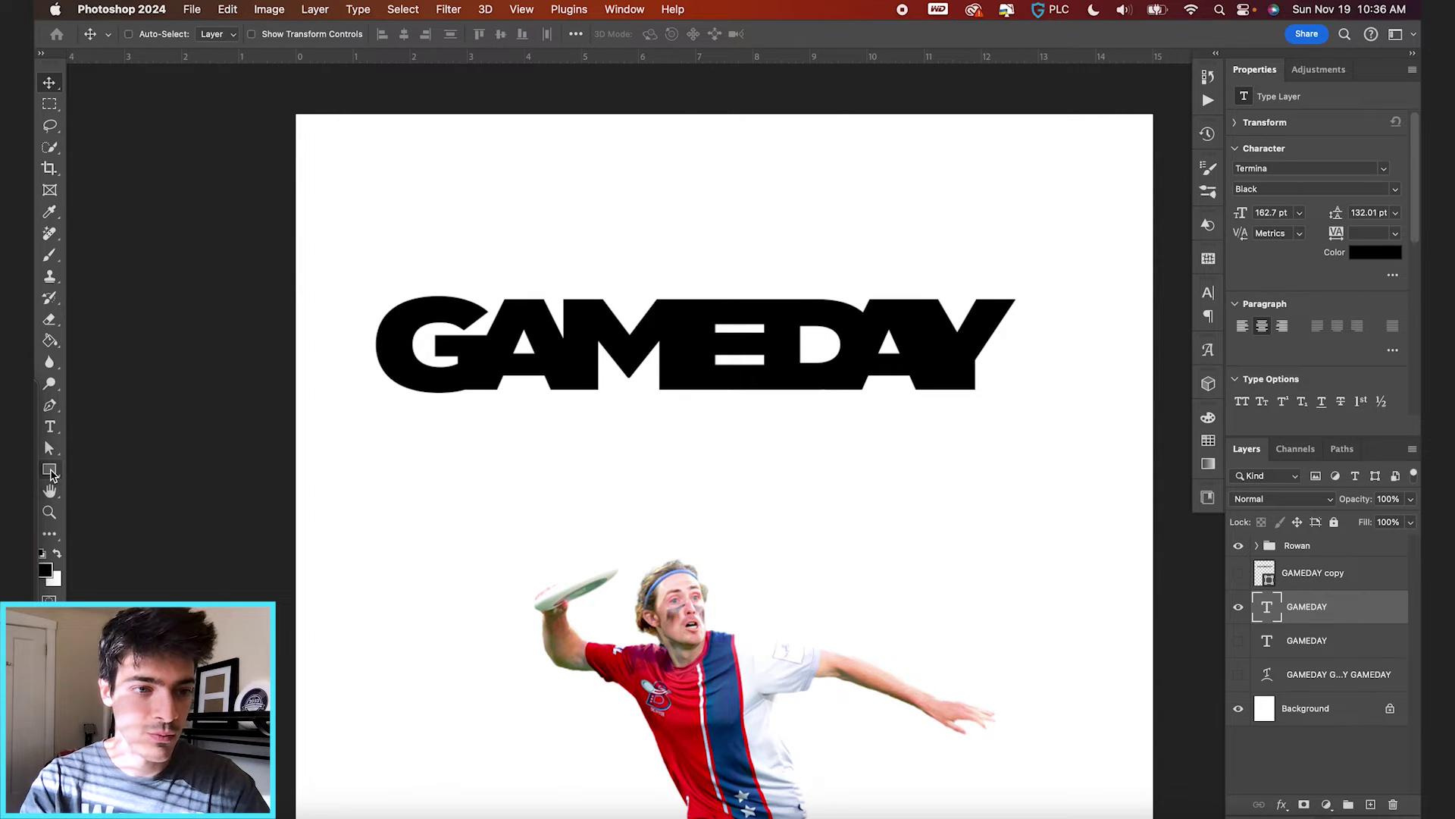
click(1285, 643)
key(super+alt+shift+n)
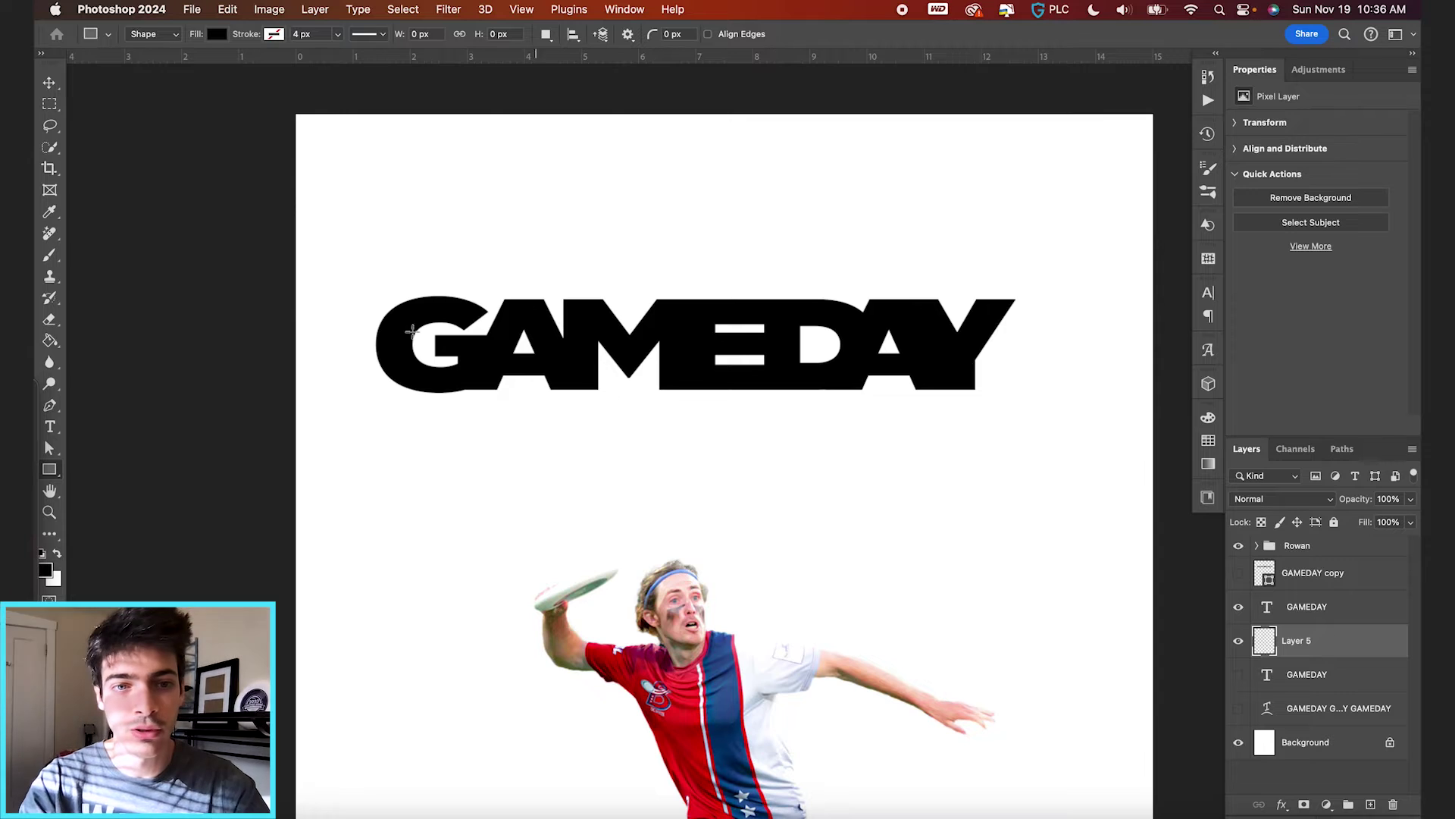
drag(290, 297, 1154, 393)
key(v)
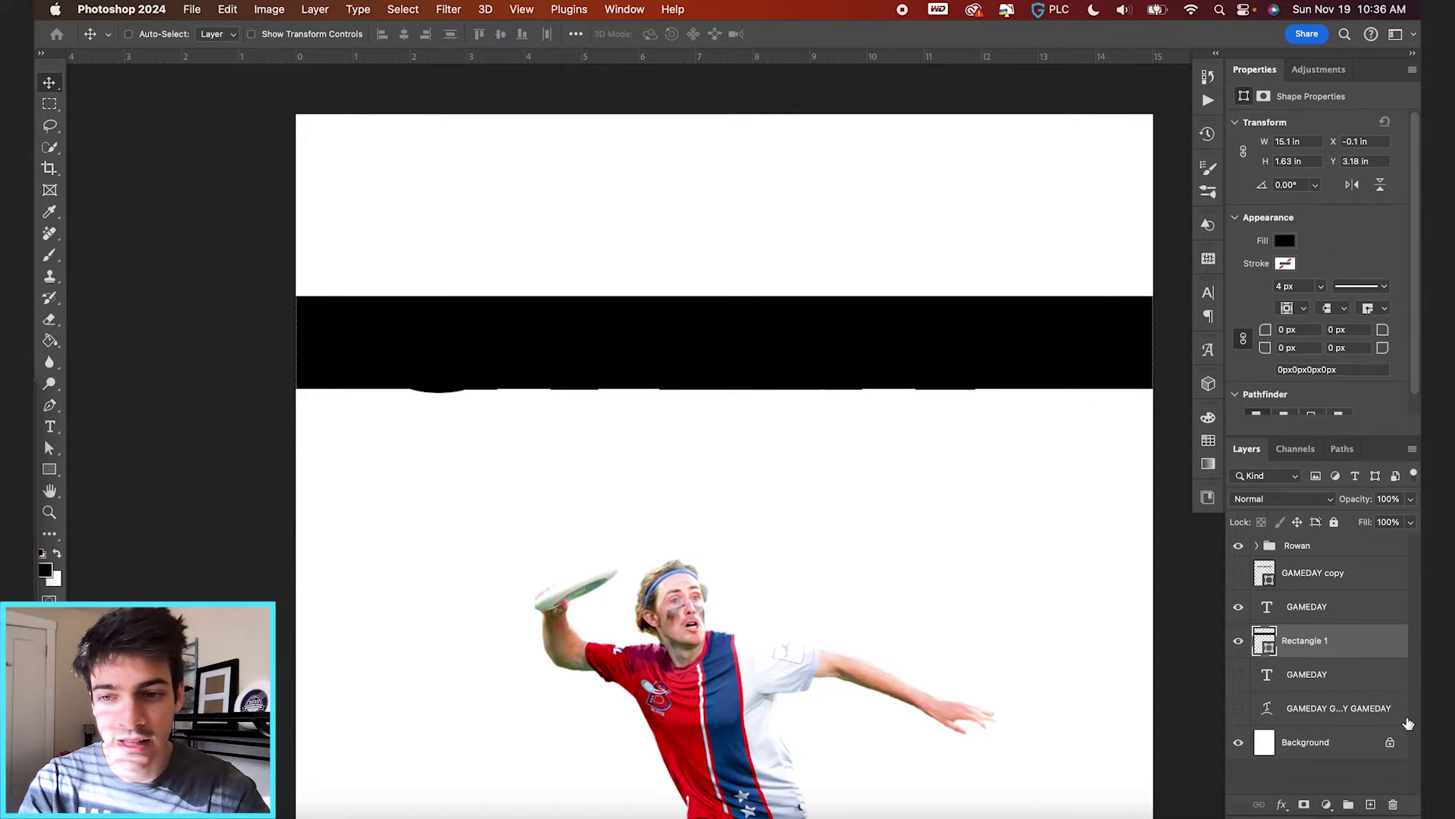
key(shift+Down)
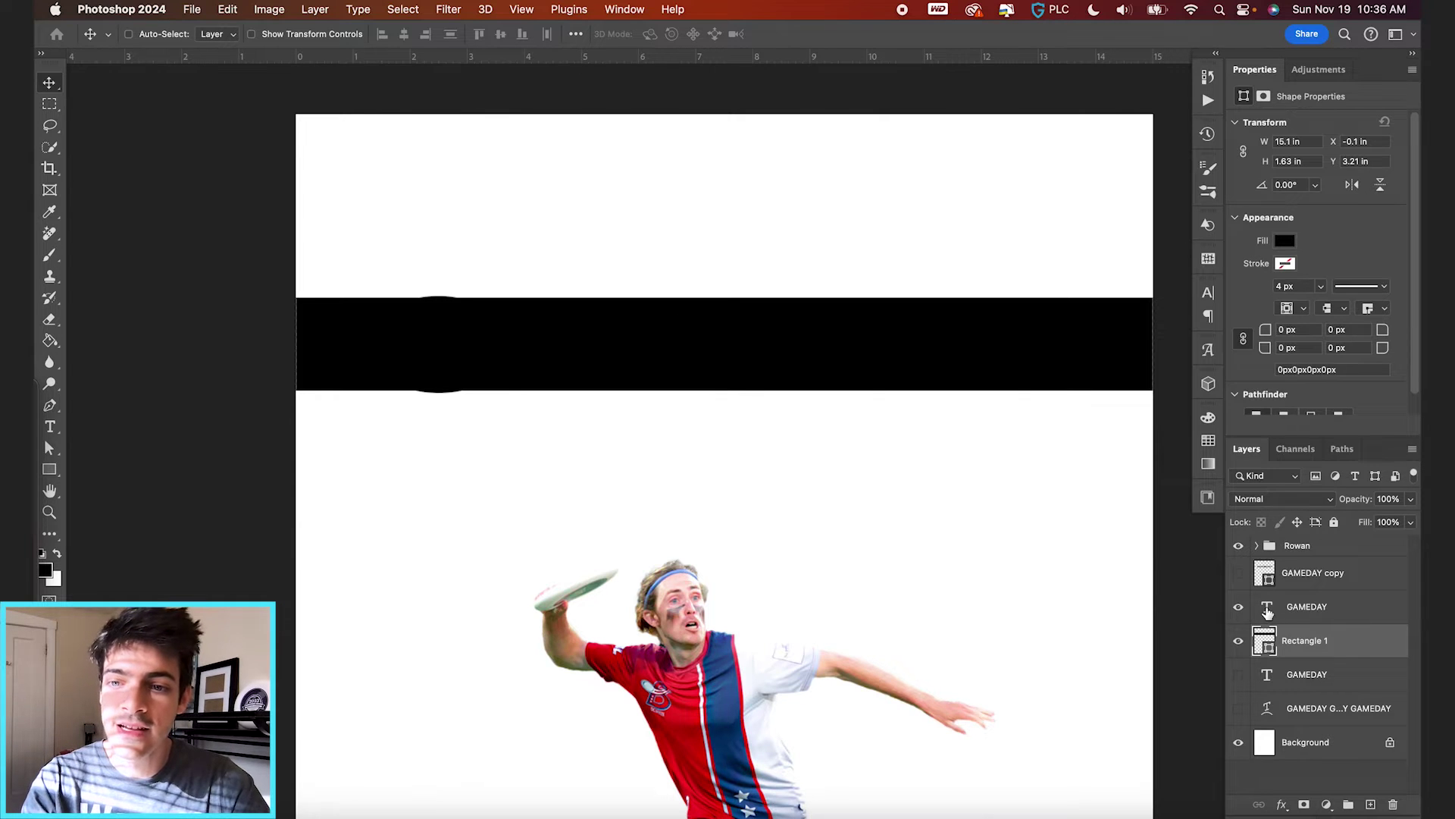
Colour the GAMEDAY text white from the swatches
click(1271, 610)
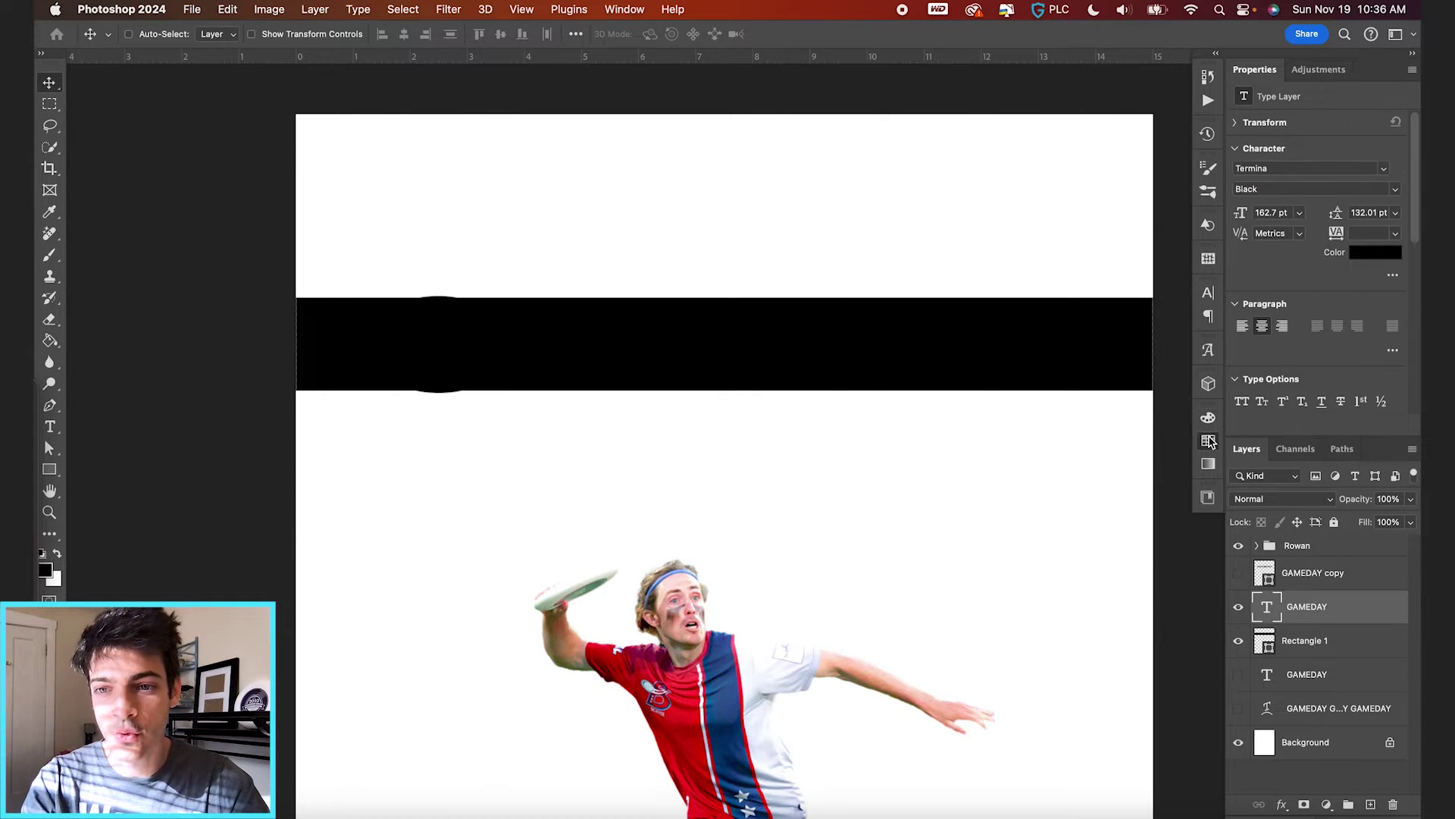
click(1208, 441)
click(1029, 458)
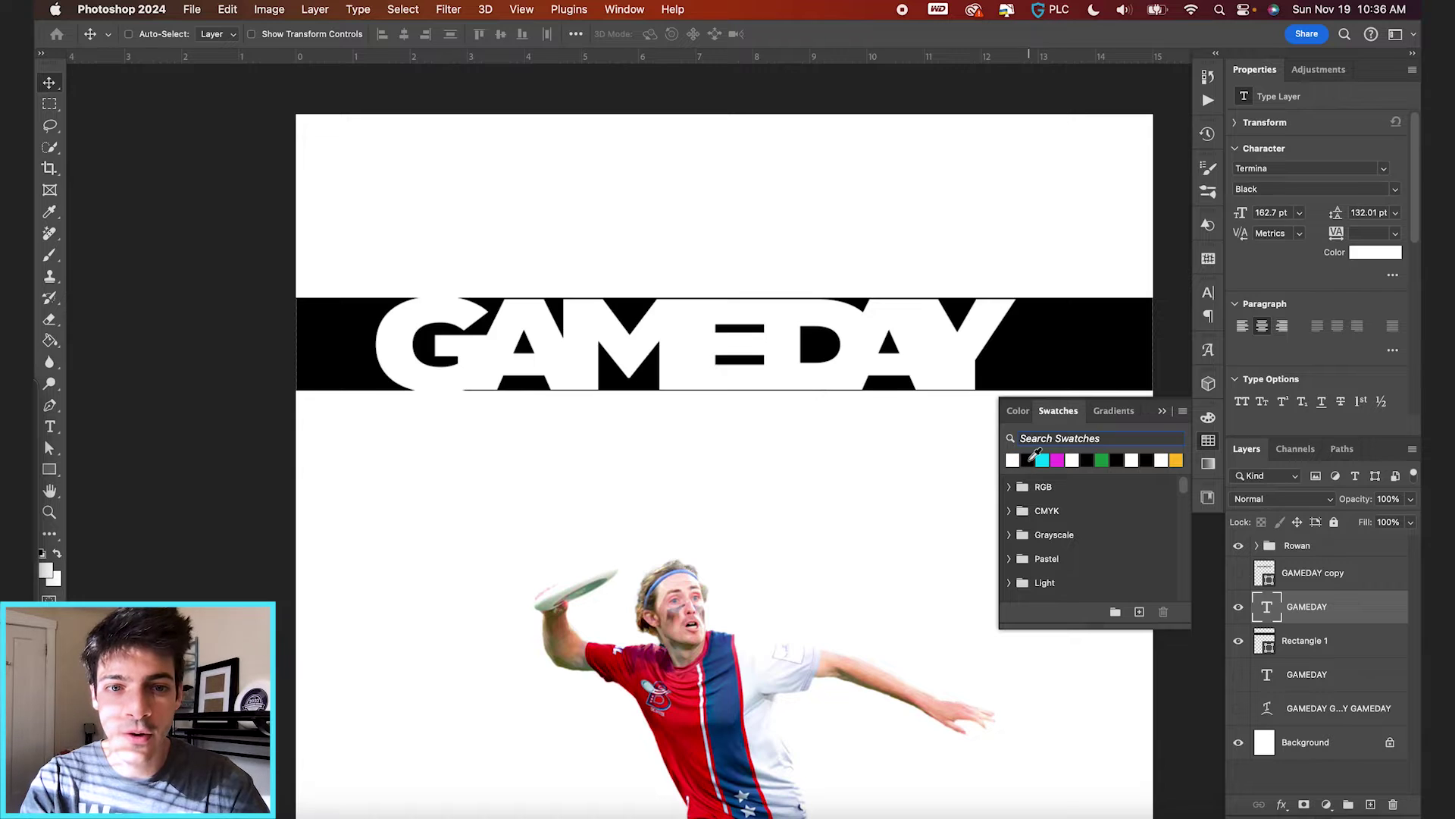
click(1163, 411)
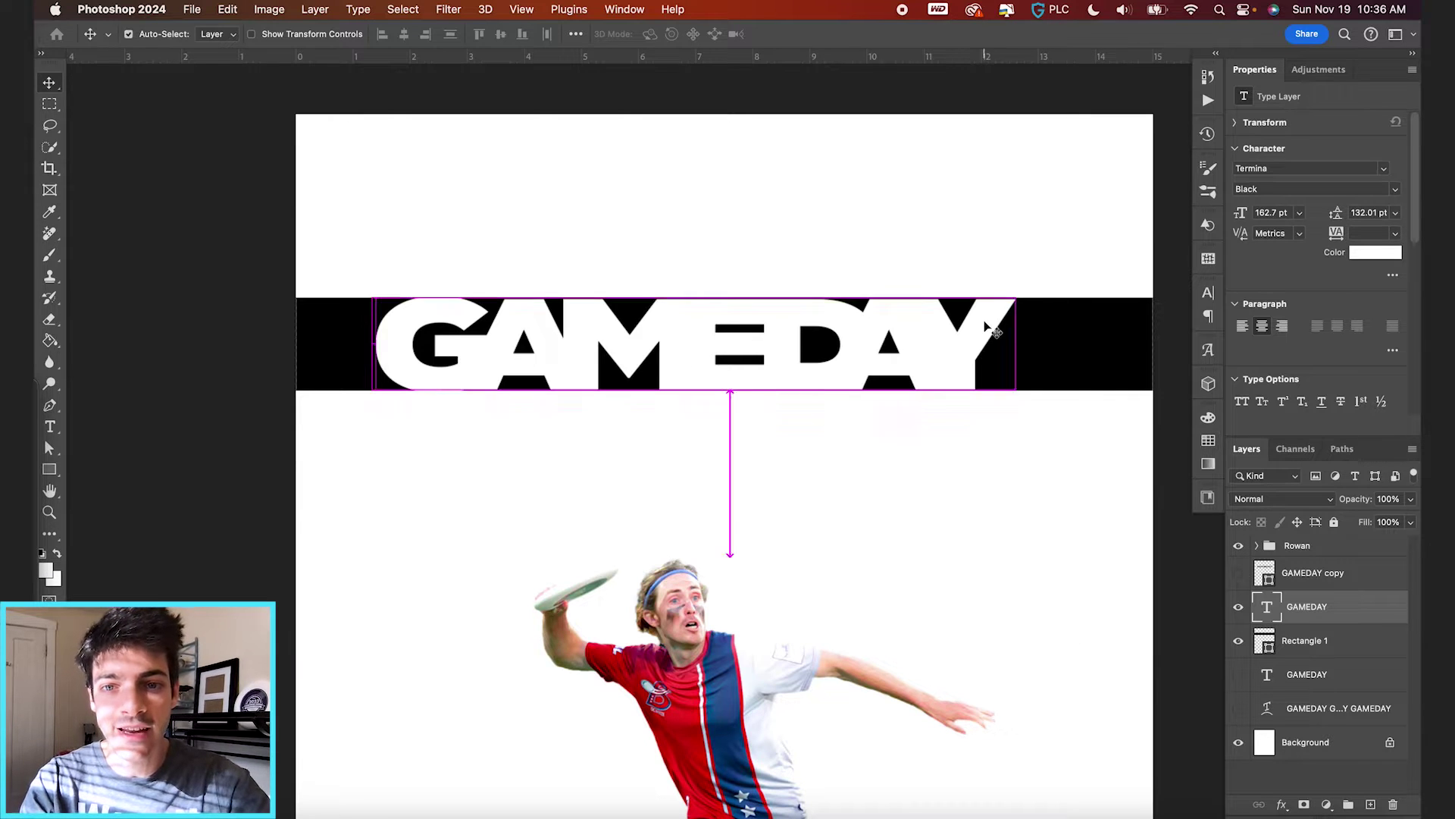
Scale GAMEDAY to 168.94 pt to fill the bar and centre it horizontally
key(super+t)
drag(1017, 282, 1028, 277)
key(Return)
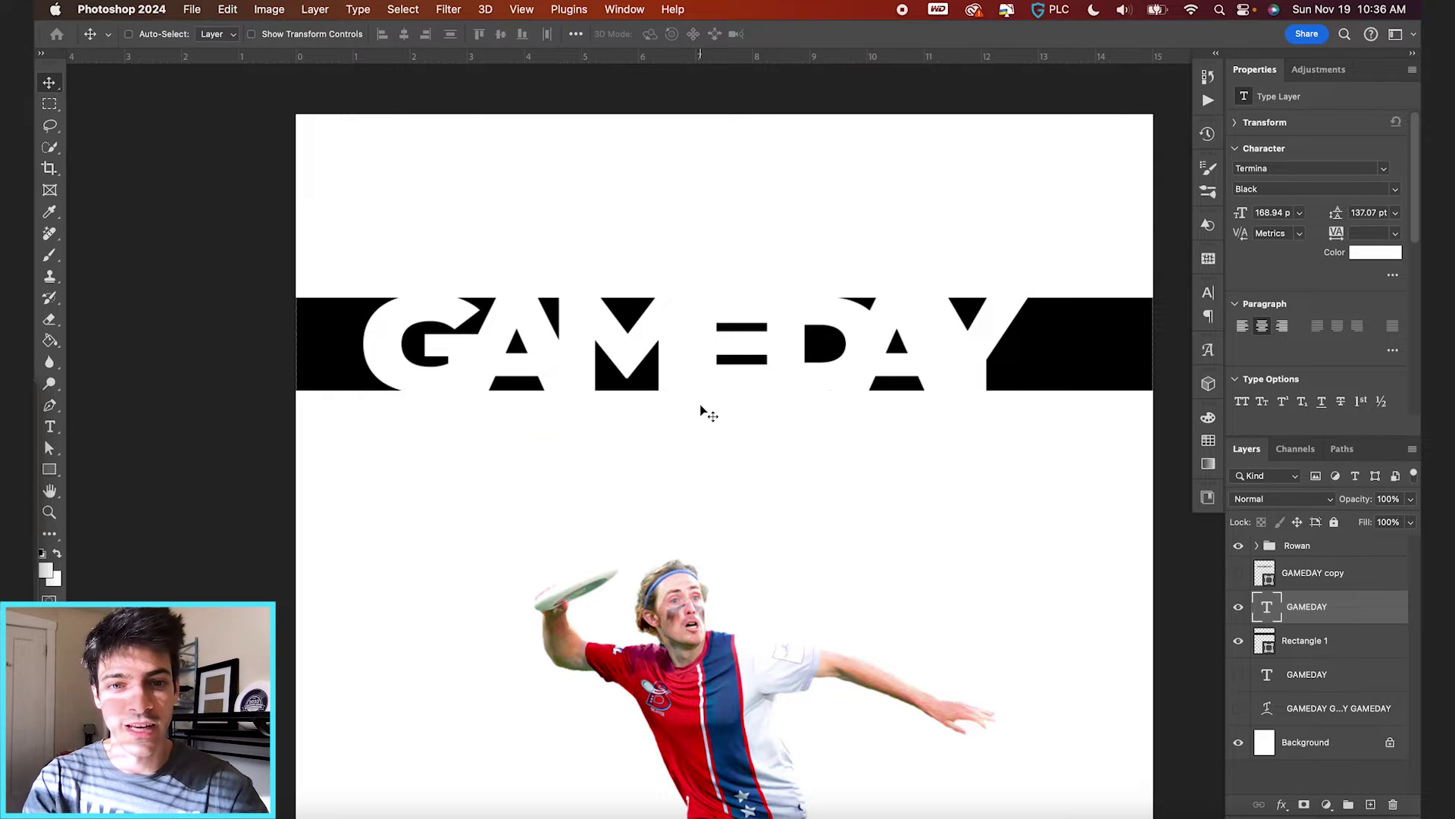
key(super+minus)
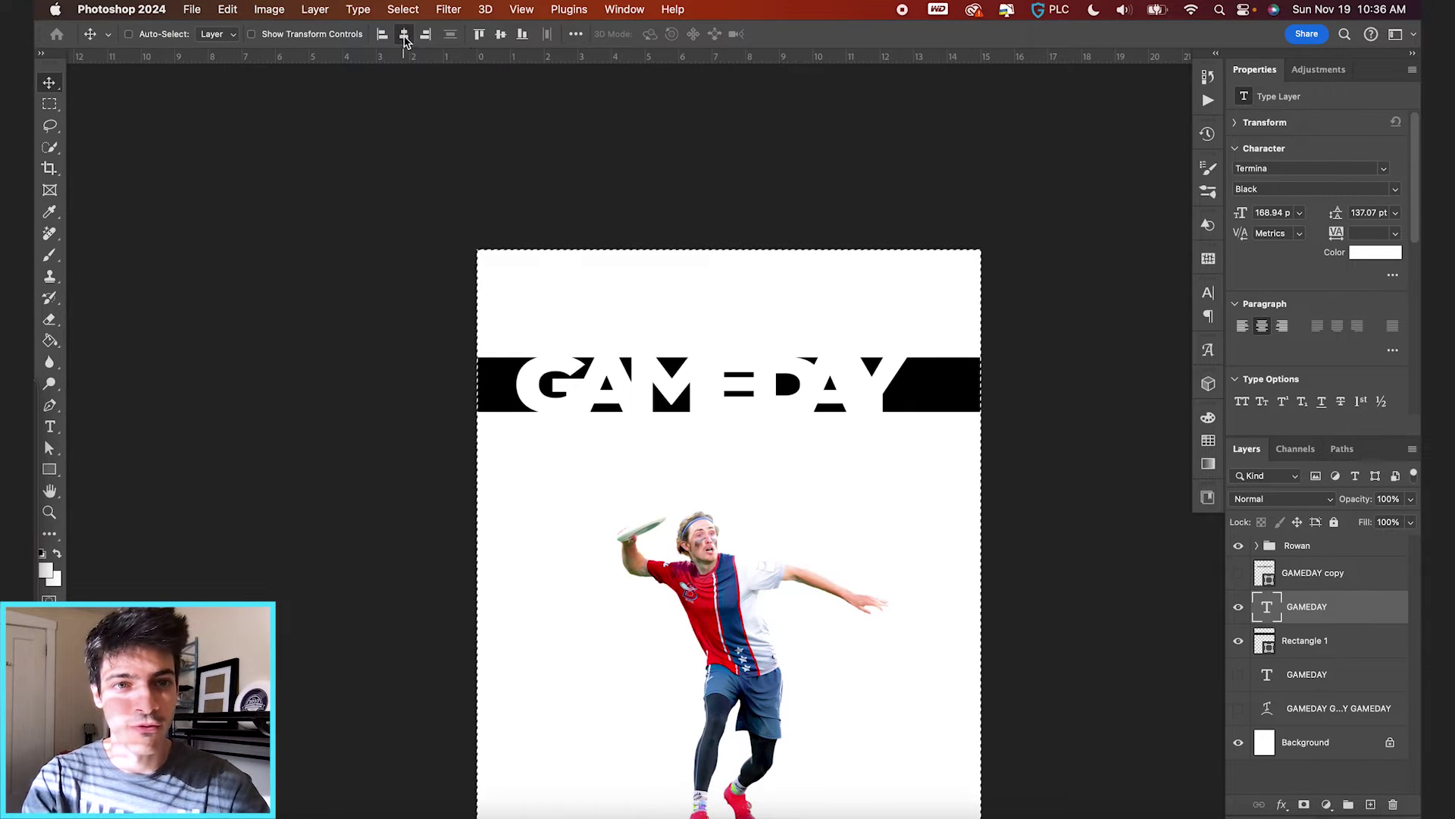
drag(741, 391, 758, 390)
key(super+minus)
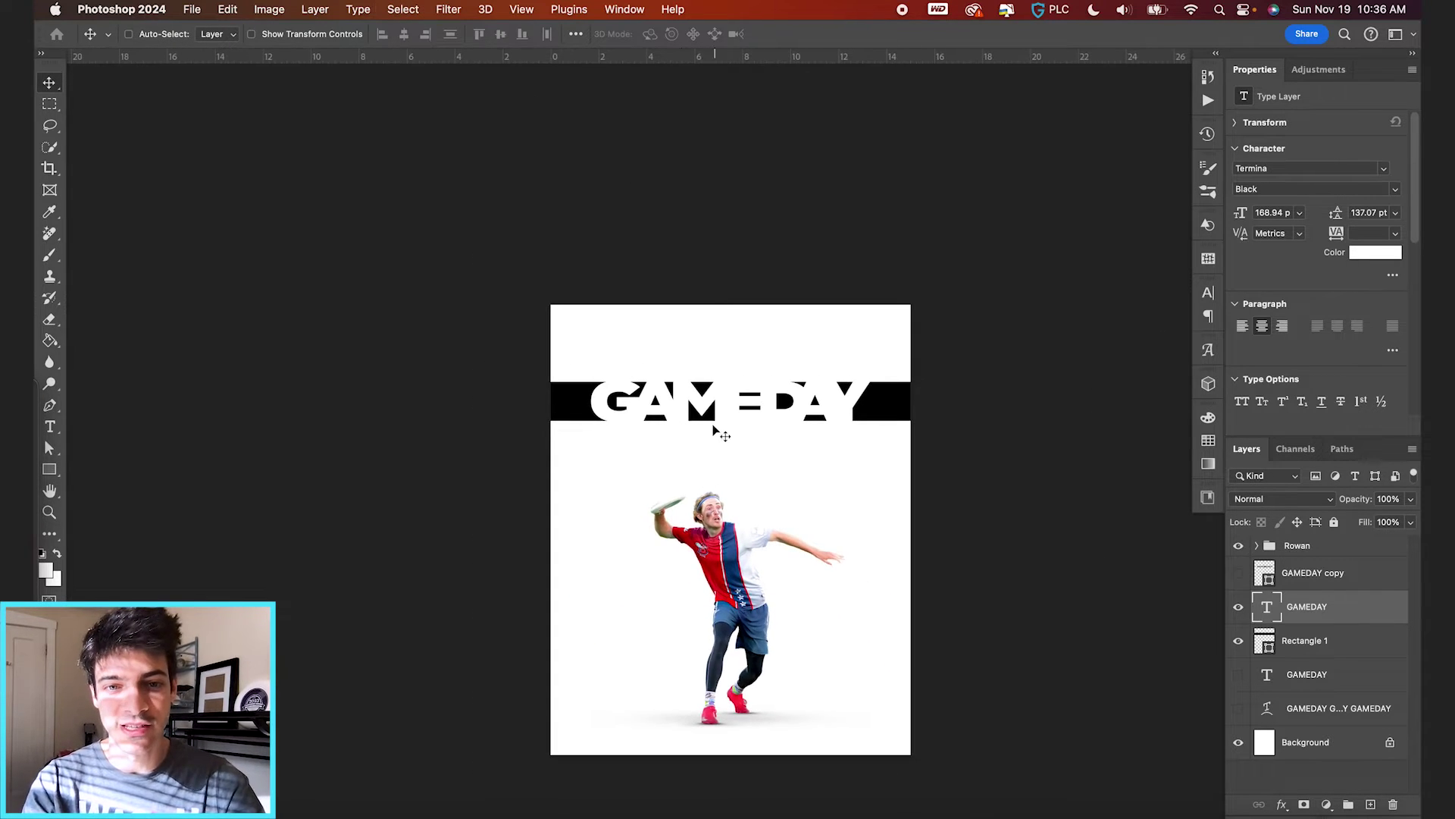
key(super+equal)
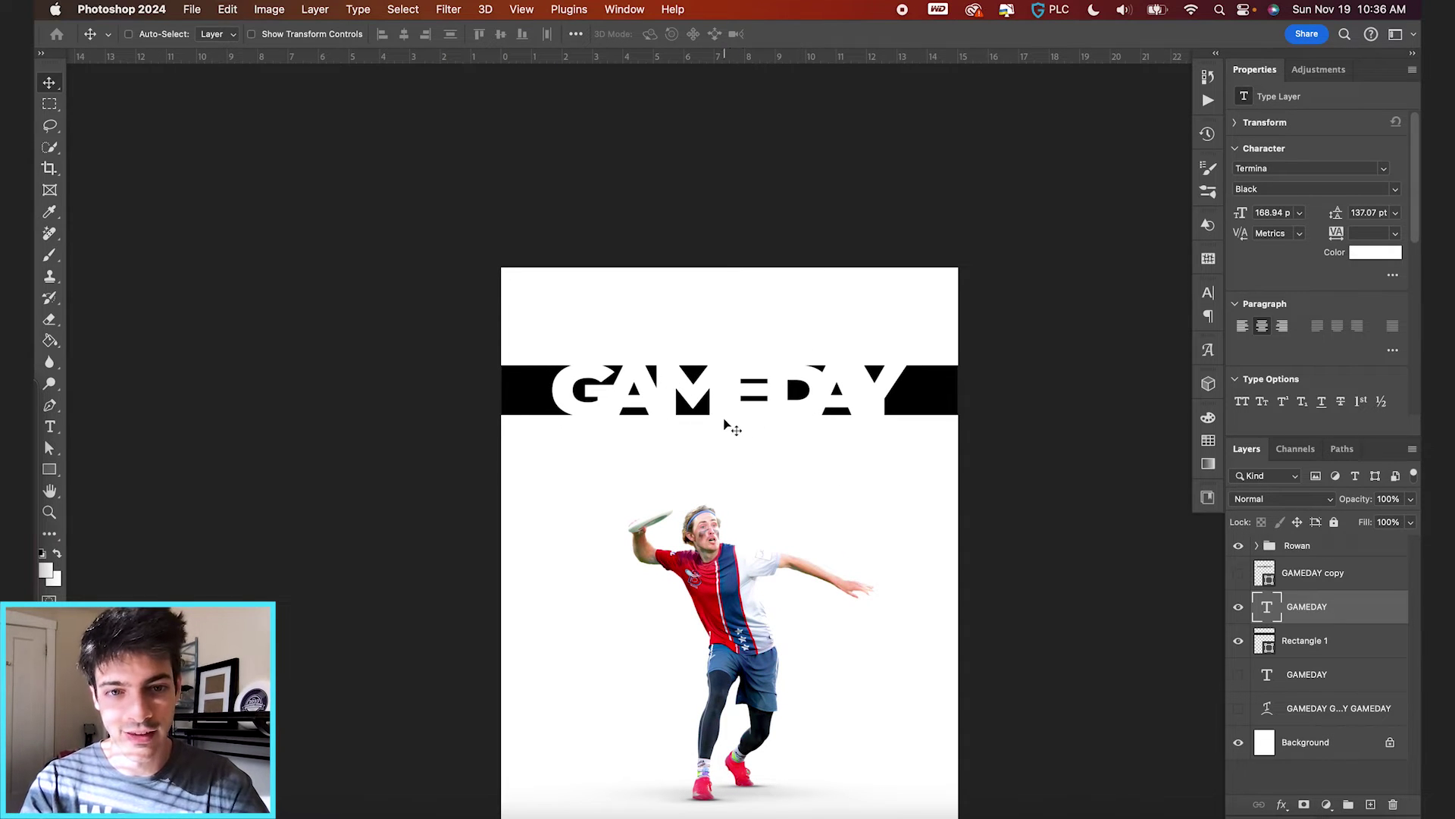
key(super+0)
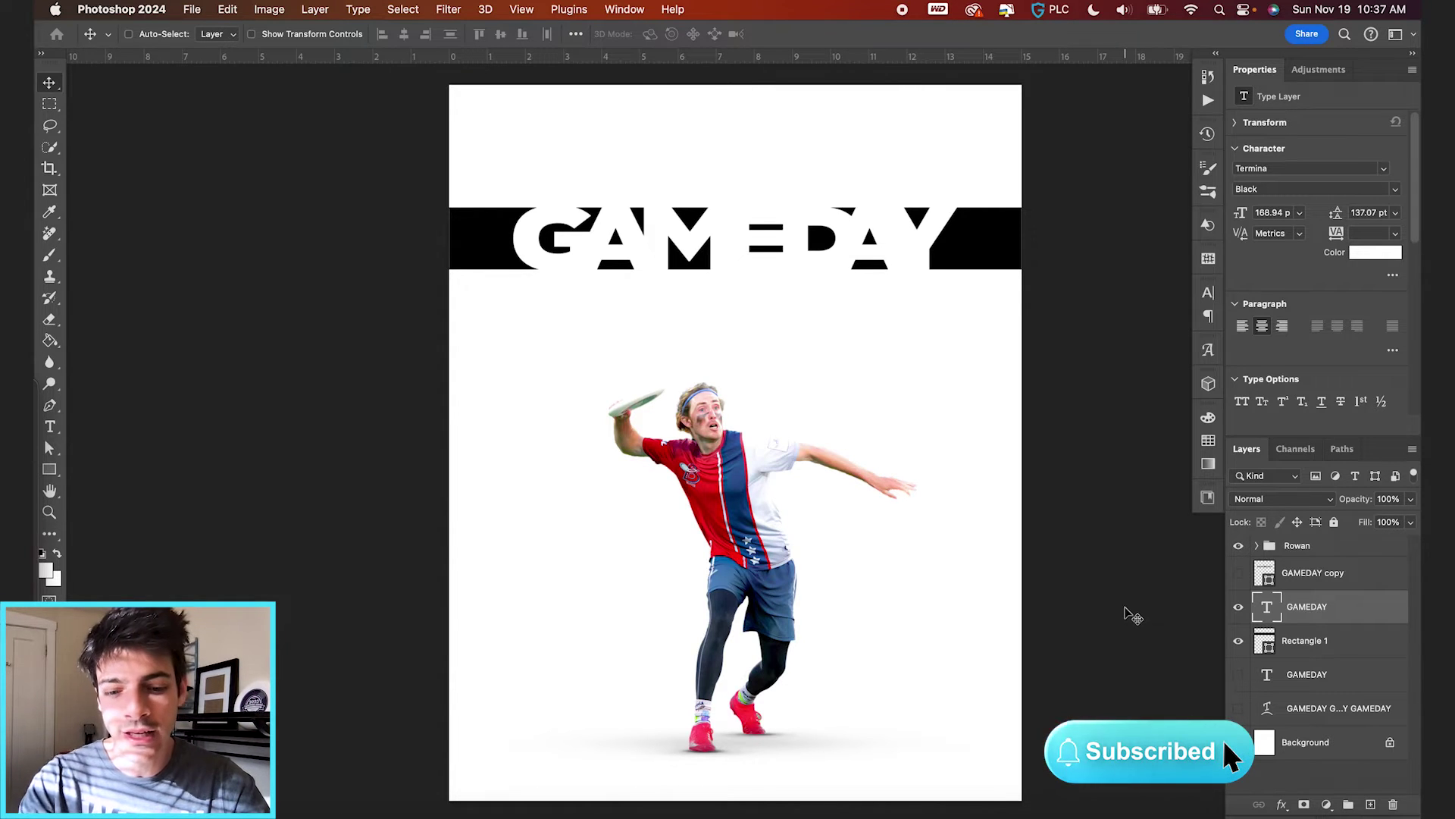
Add a new layer, hide the GAMEDAY text and black bar, and type MCDONNELL above the player
key(super+alt+shift+n)
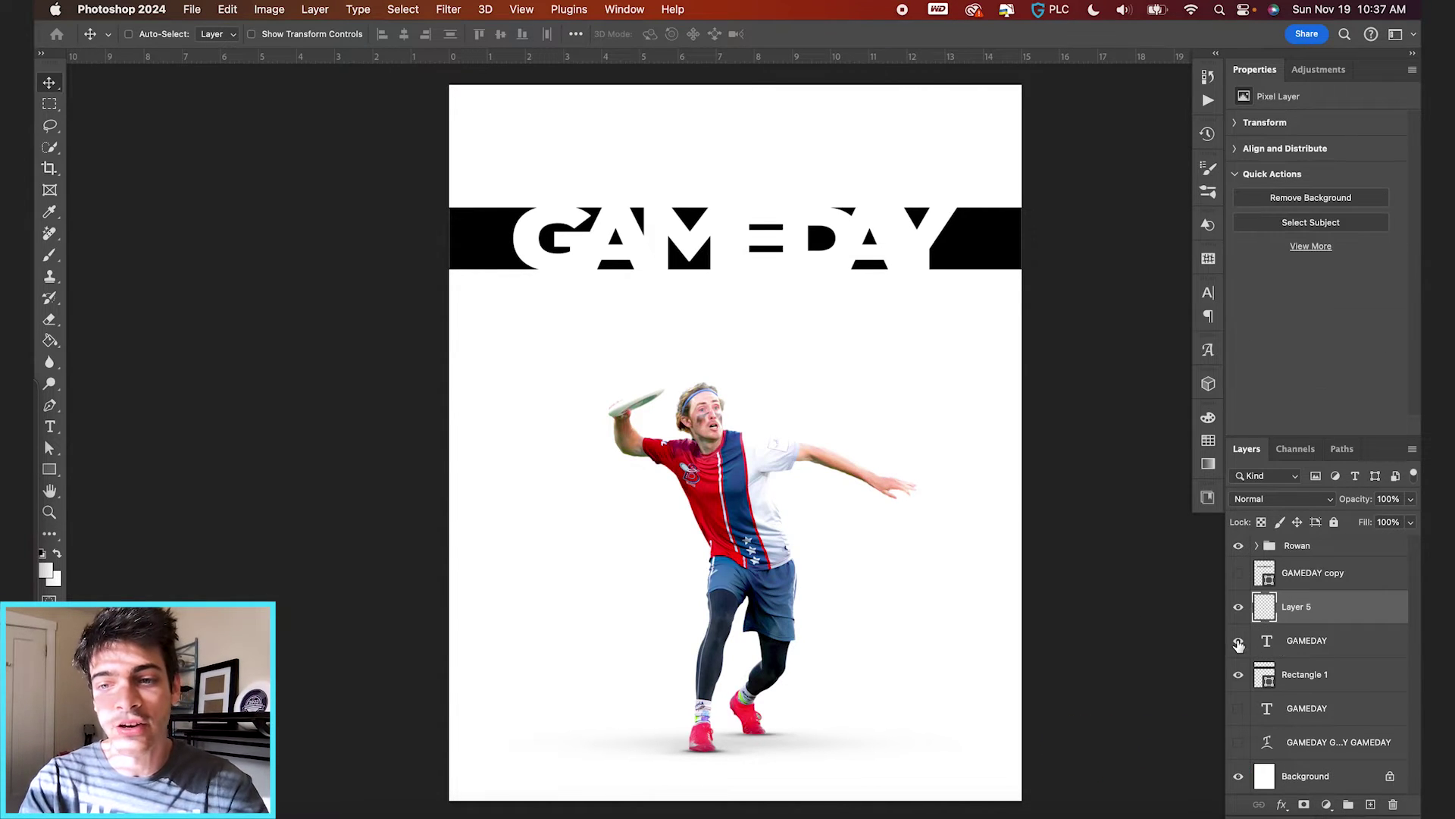
click(1239, 641)
click(1239, 677)
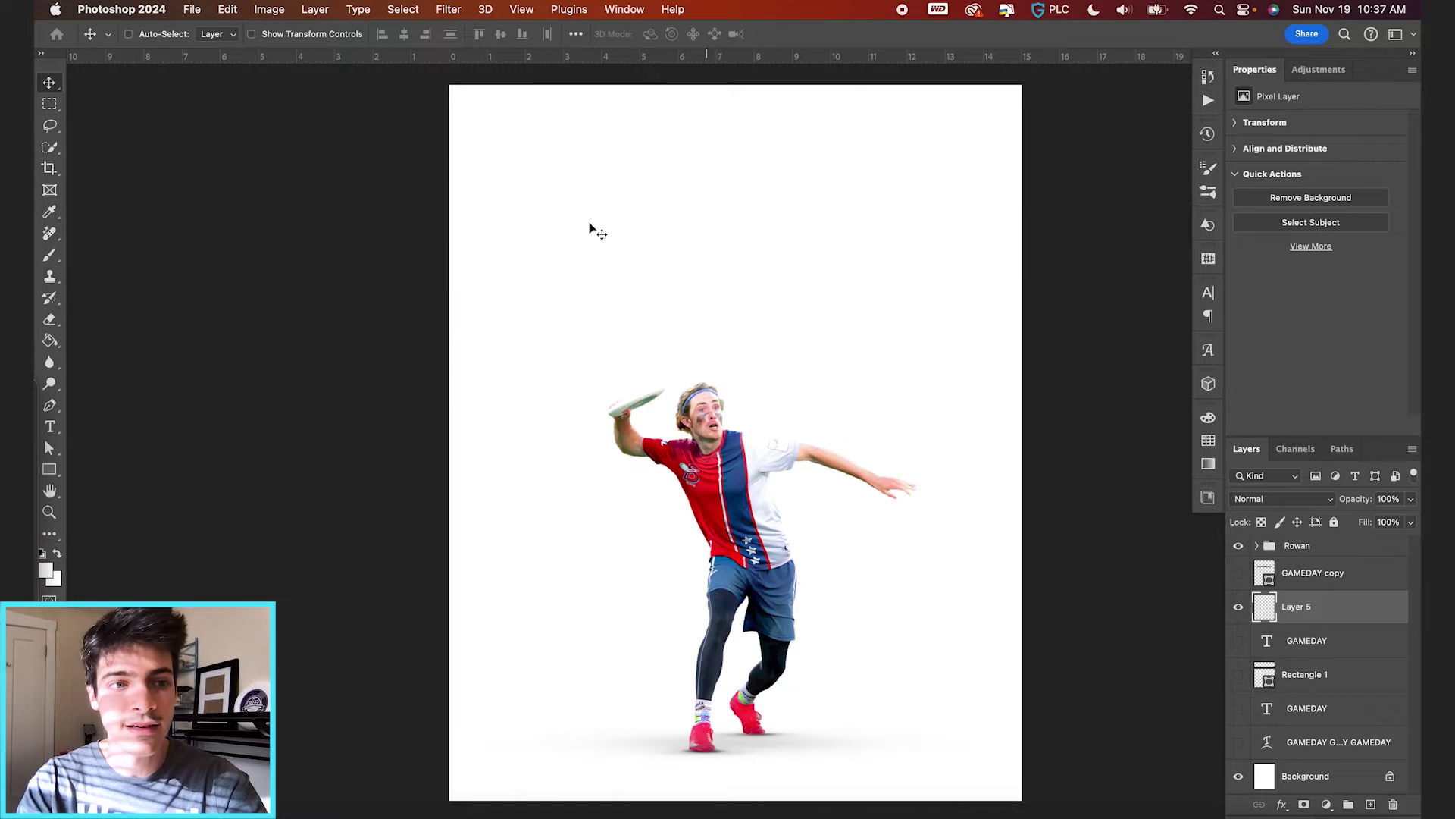
key(t)
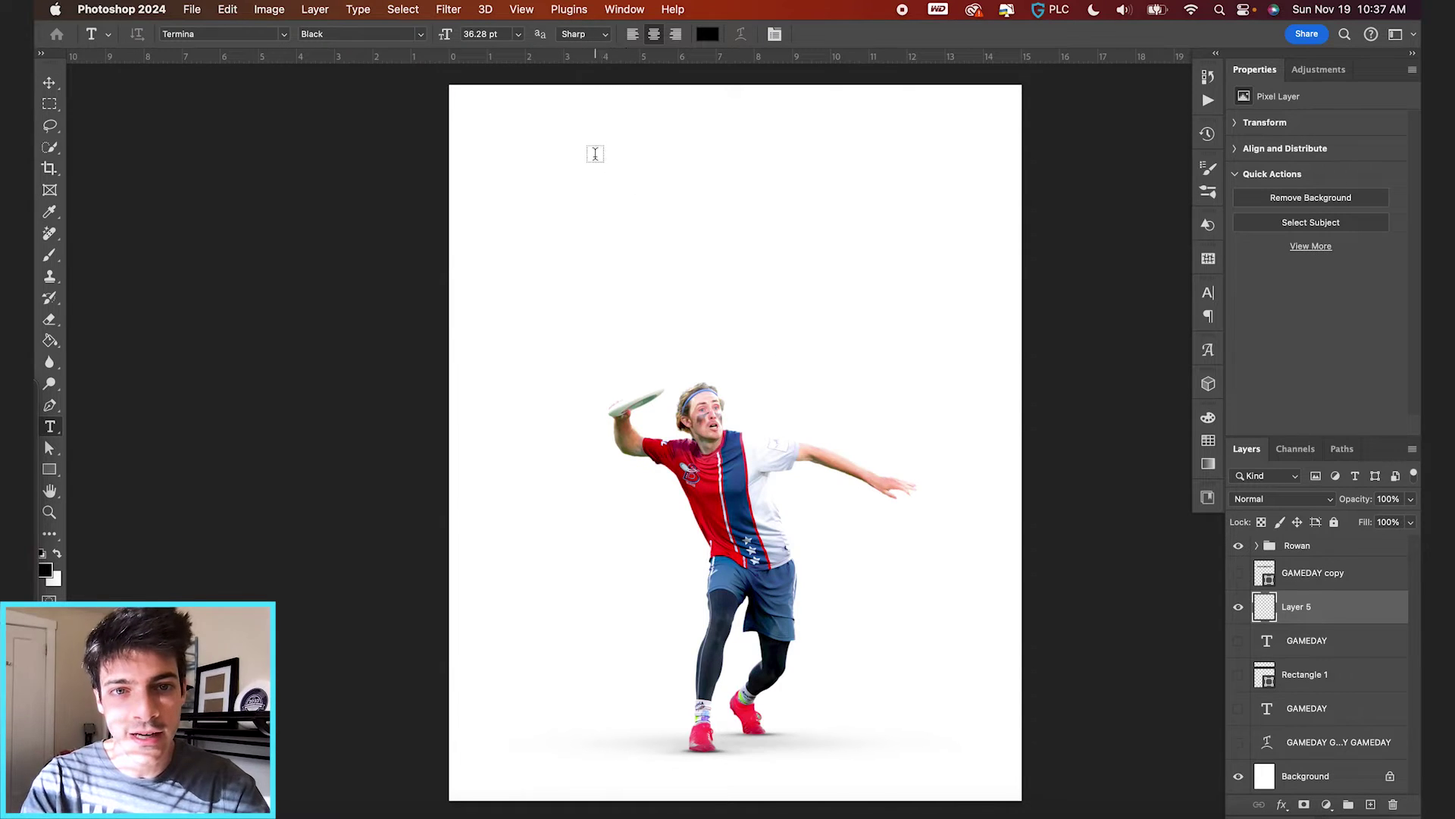
drag(590, 155, 825, 354)
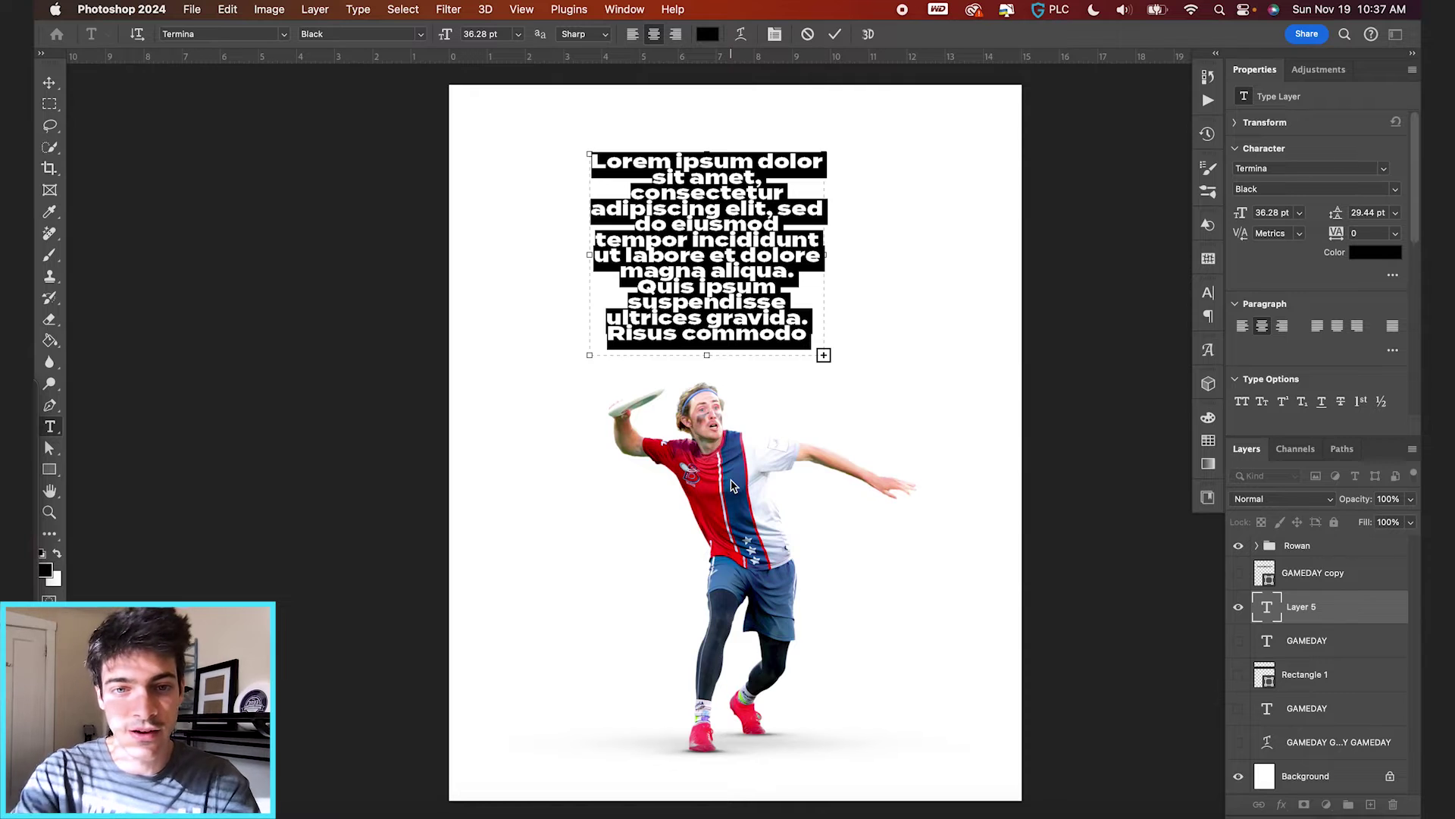
text(MC)
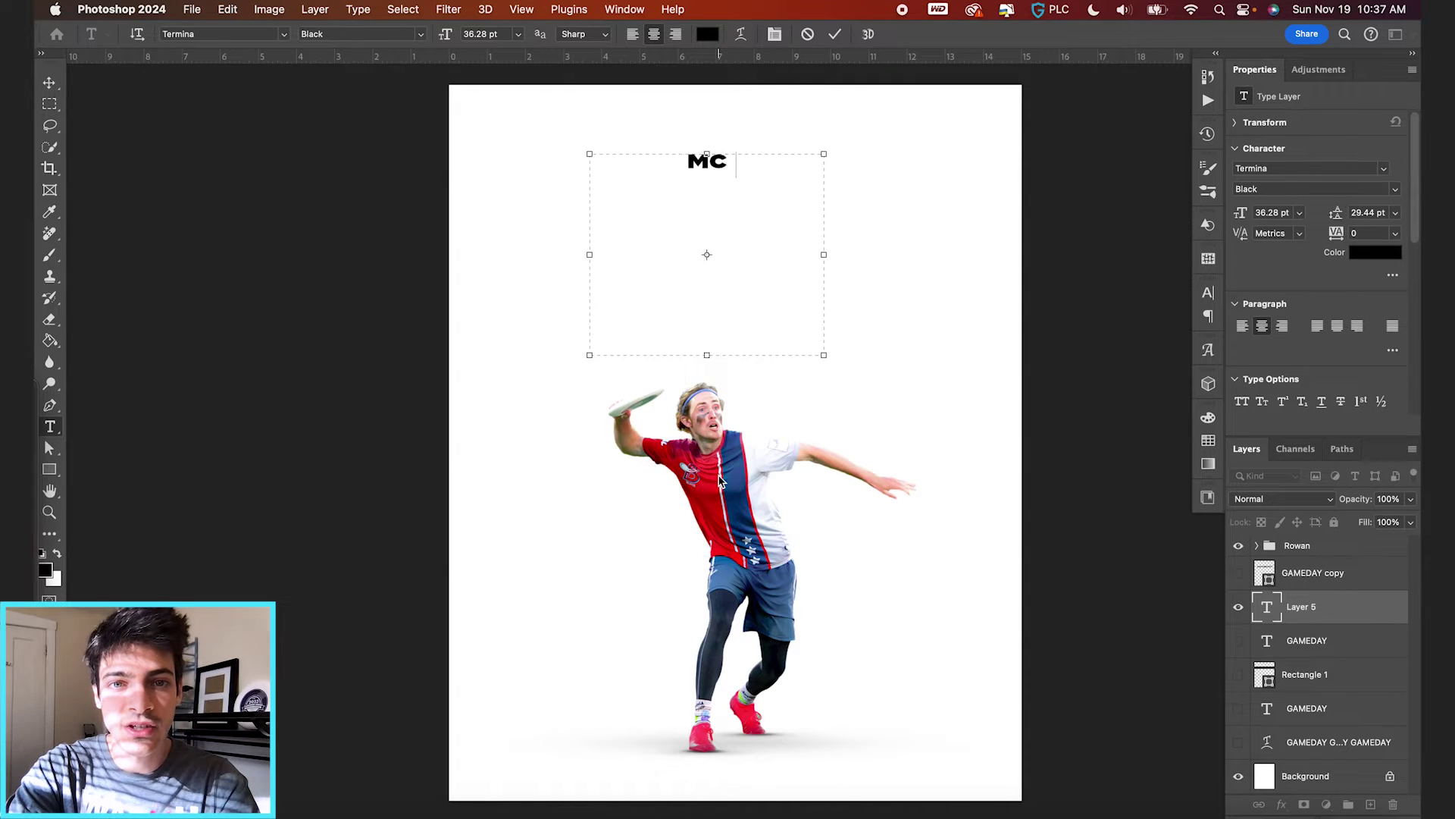
text(DONNELL)
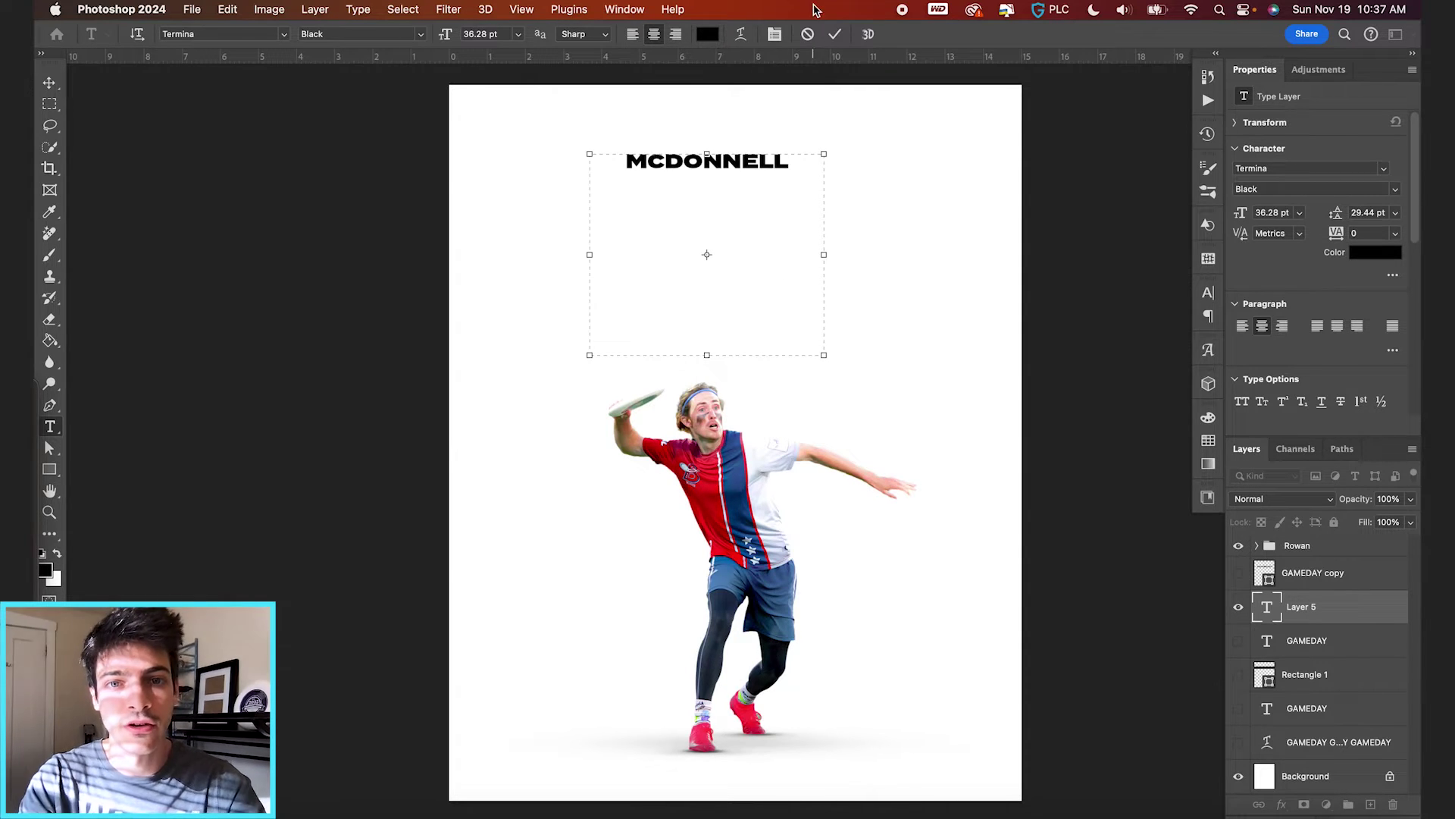
Justify the MCDONNELL text across its full text box with Justify All
key(super+a)
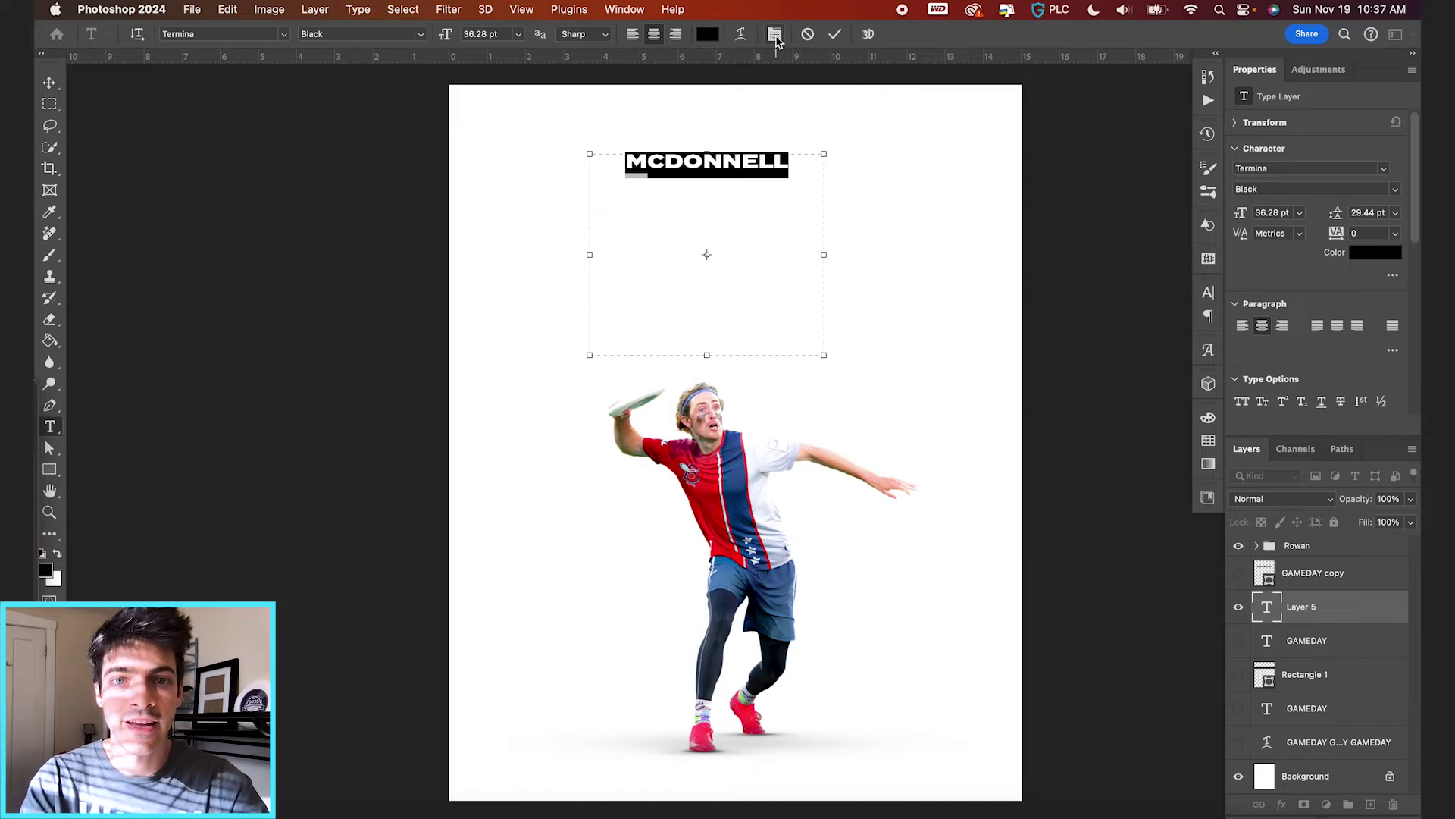
click(1208, 293)
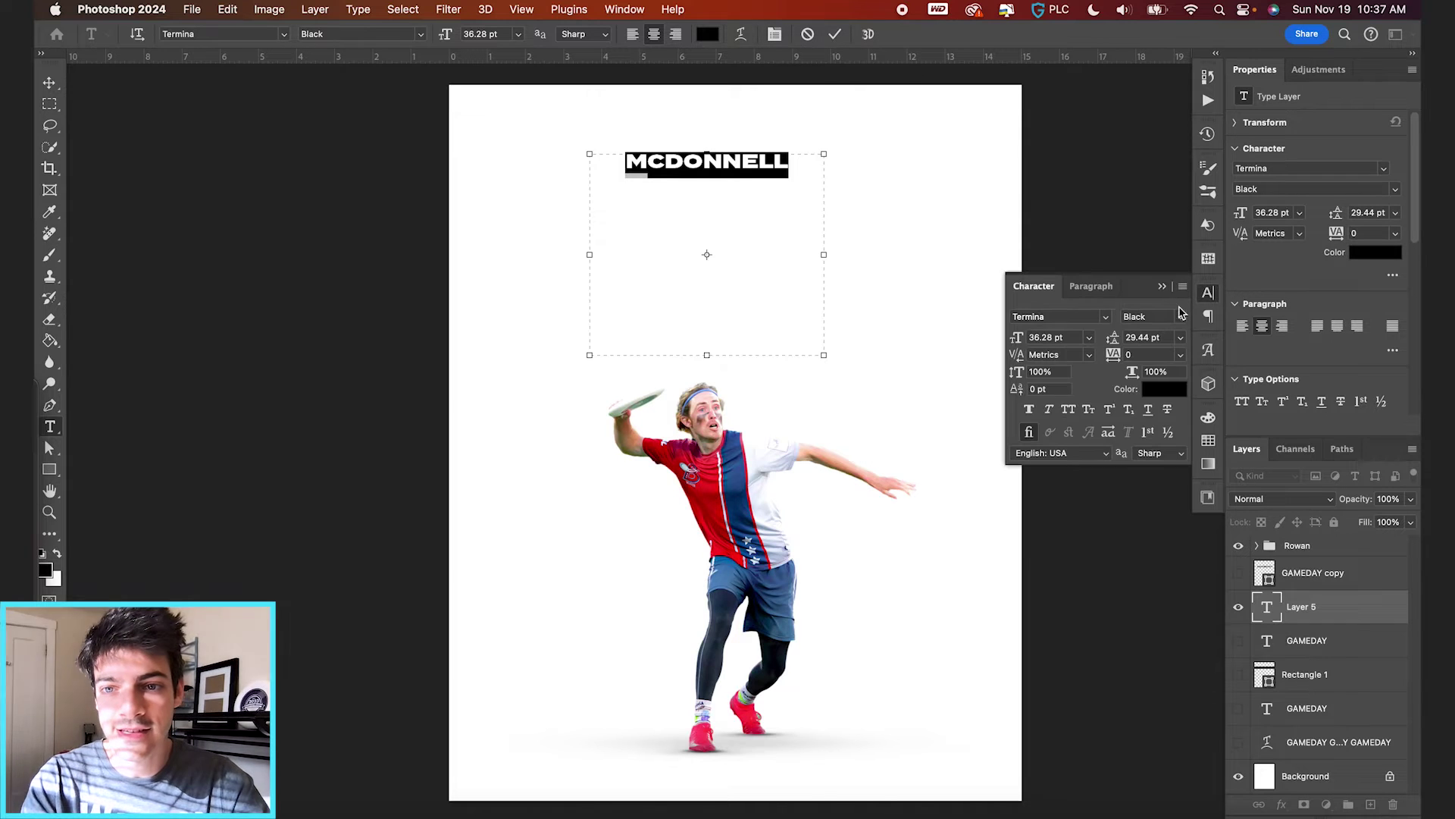
click(1091, 286)
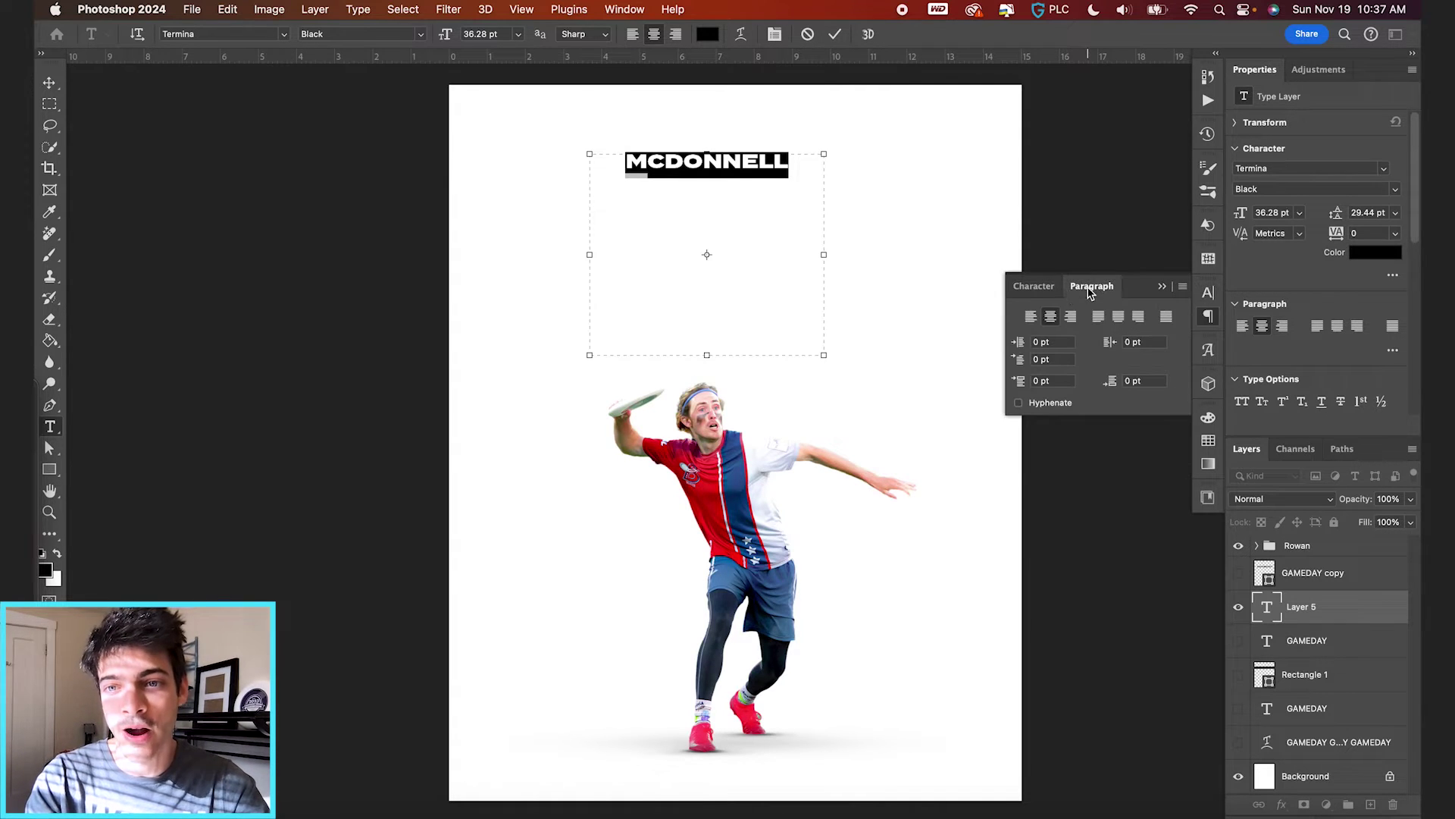
click(1167, 319)
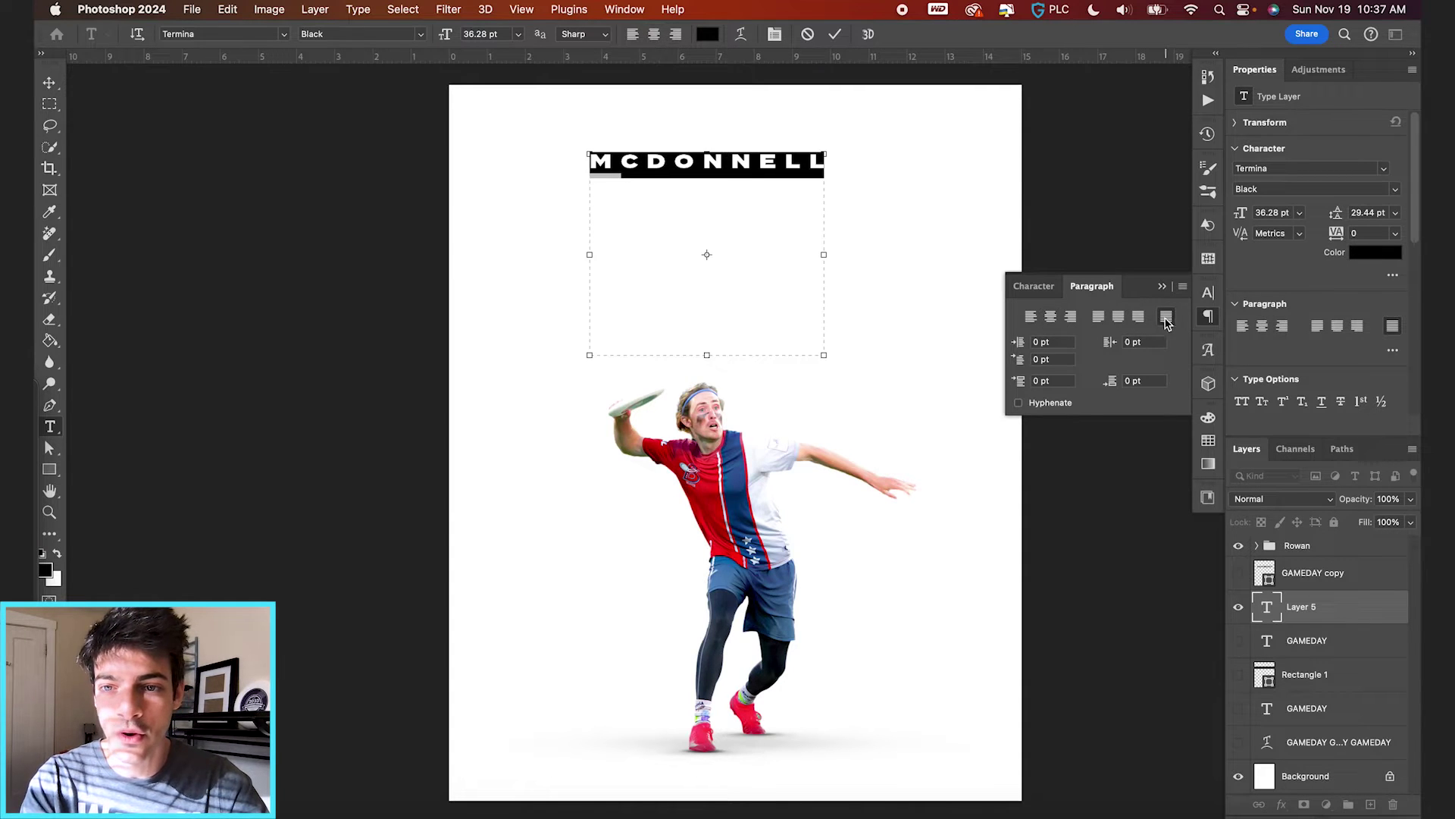
Break the name into three lines, MCD, ONN and ELL, then reselect all the text
click(673, 162)
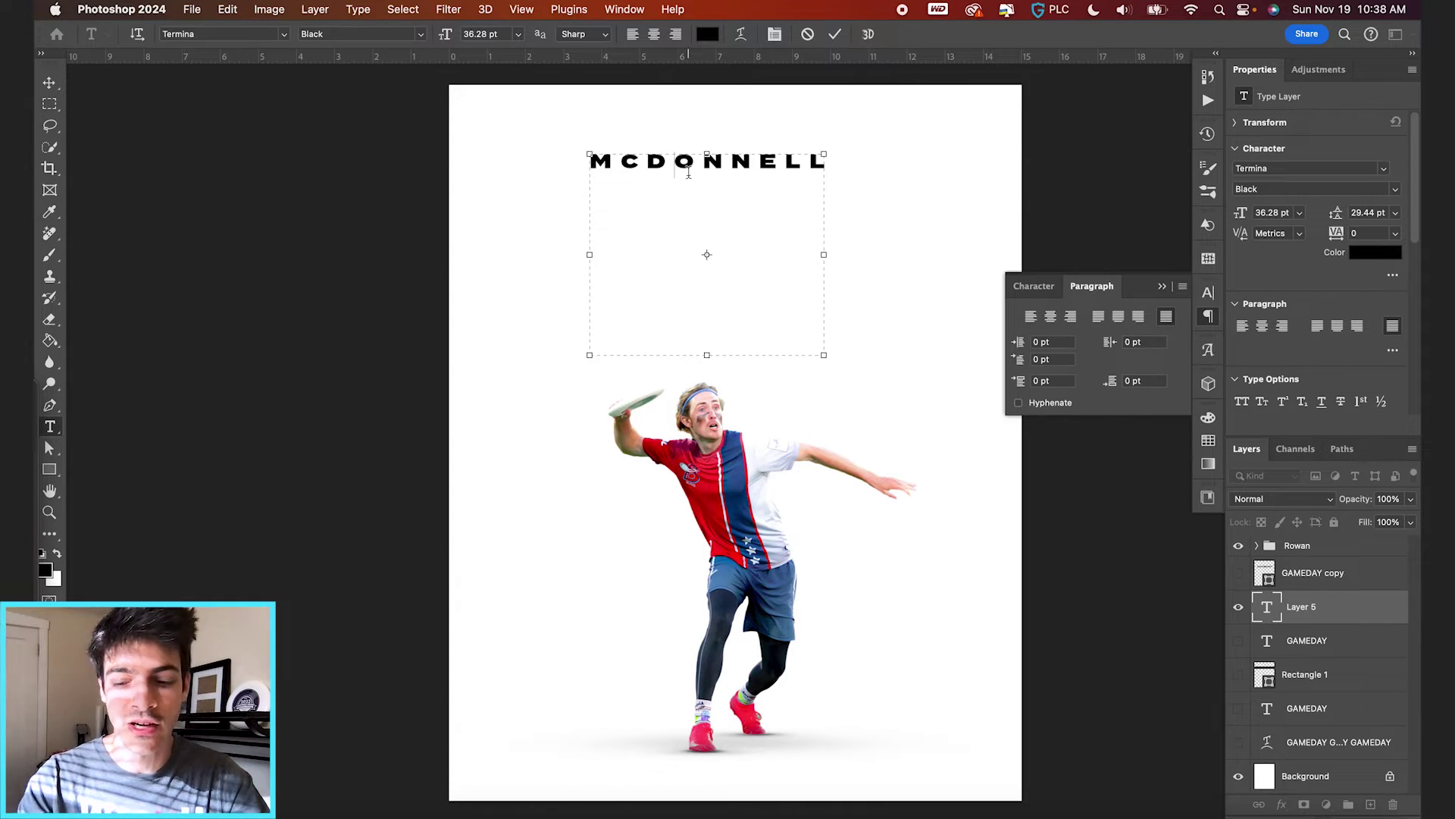
key(Return)
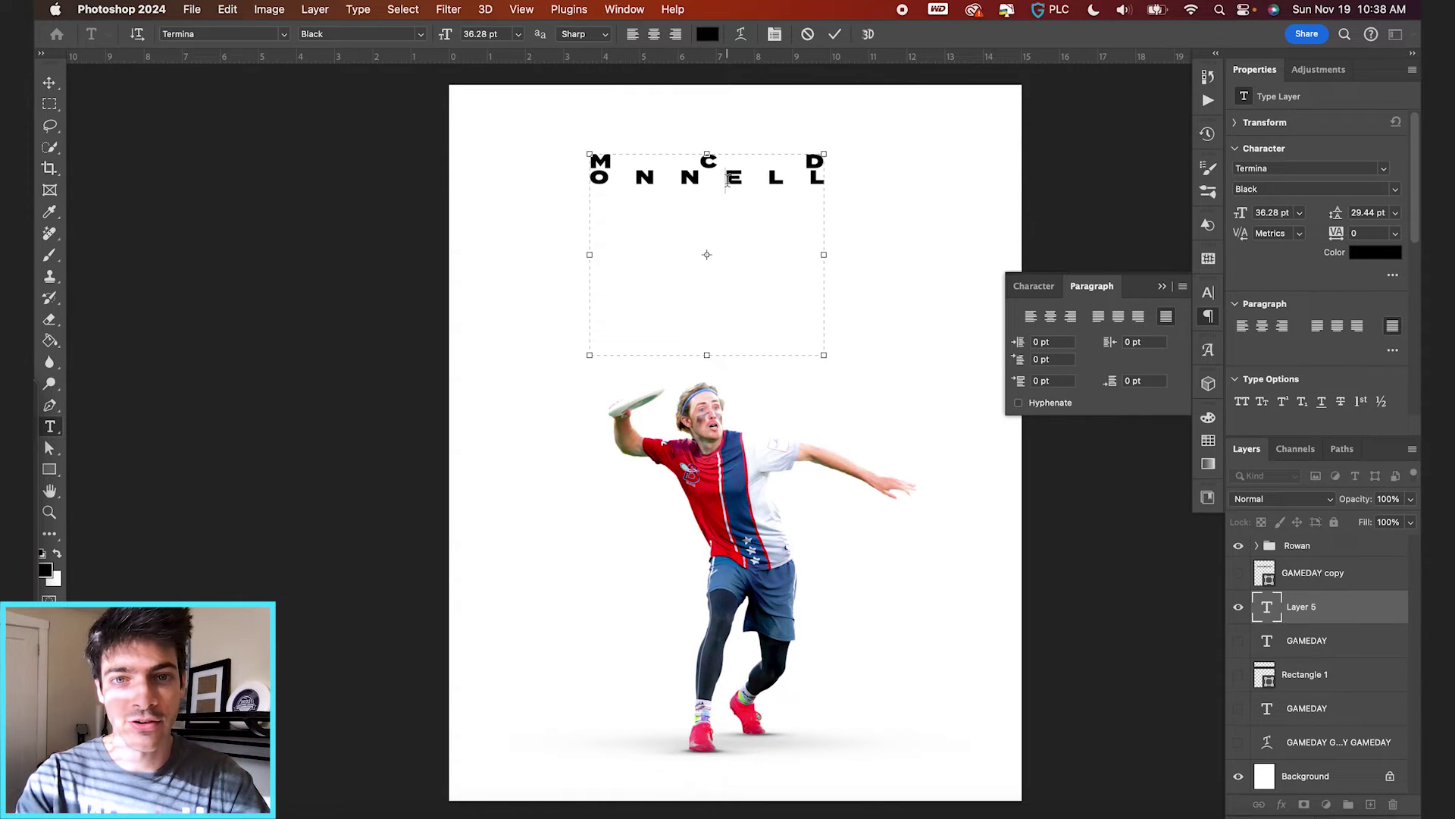
click(727, 179)
key(Return)
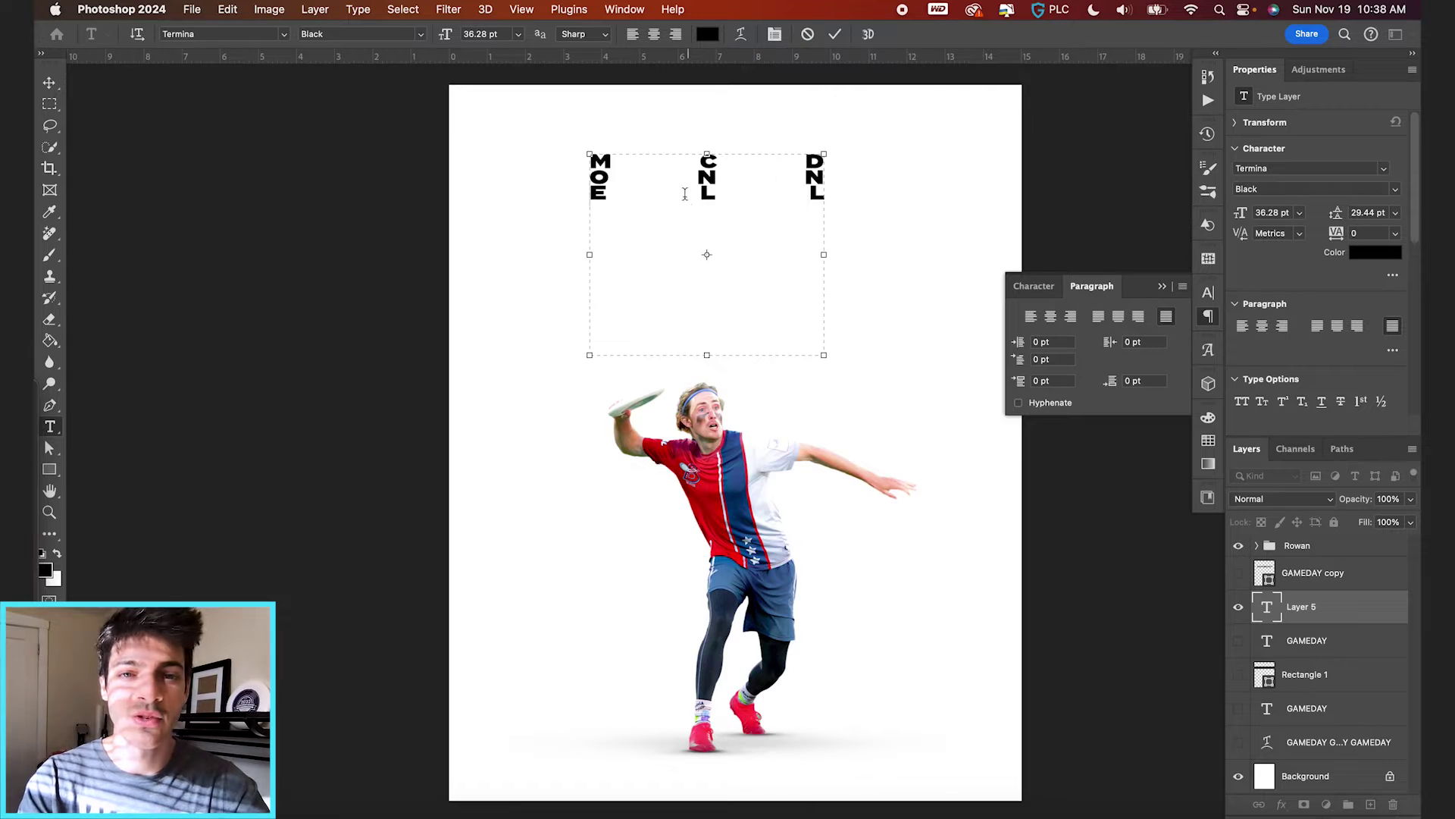
key(super+a)
click(1038, 286)
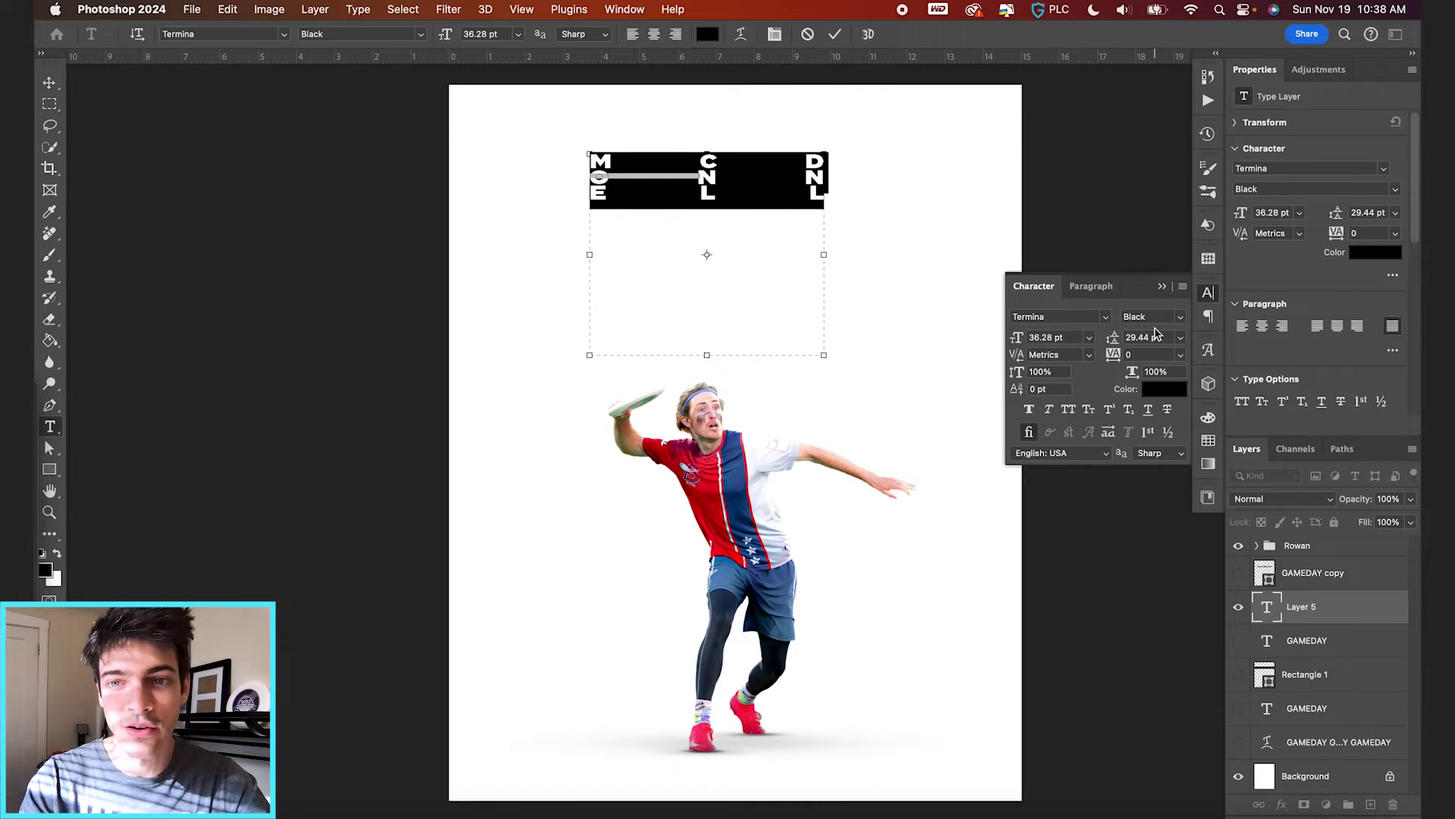
Set leading to 123 pt and font size to 81 pt, then lower the name block toward the player
mouse_move(1115, 341)
mouse_down()
mouse_move(1188, 337)
mouse_move(1119, 340)
mouse_up()
click(835, 34)
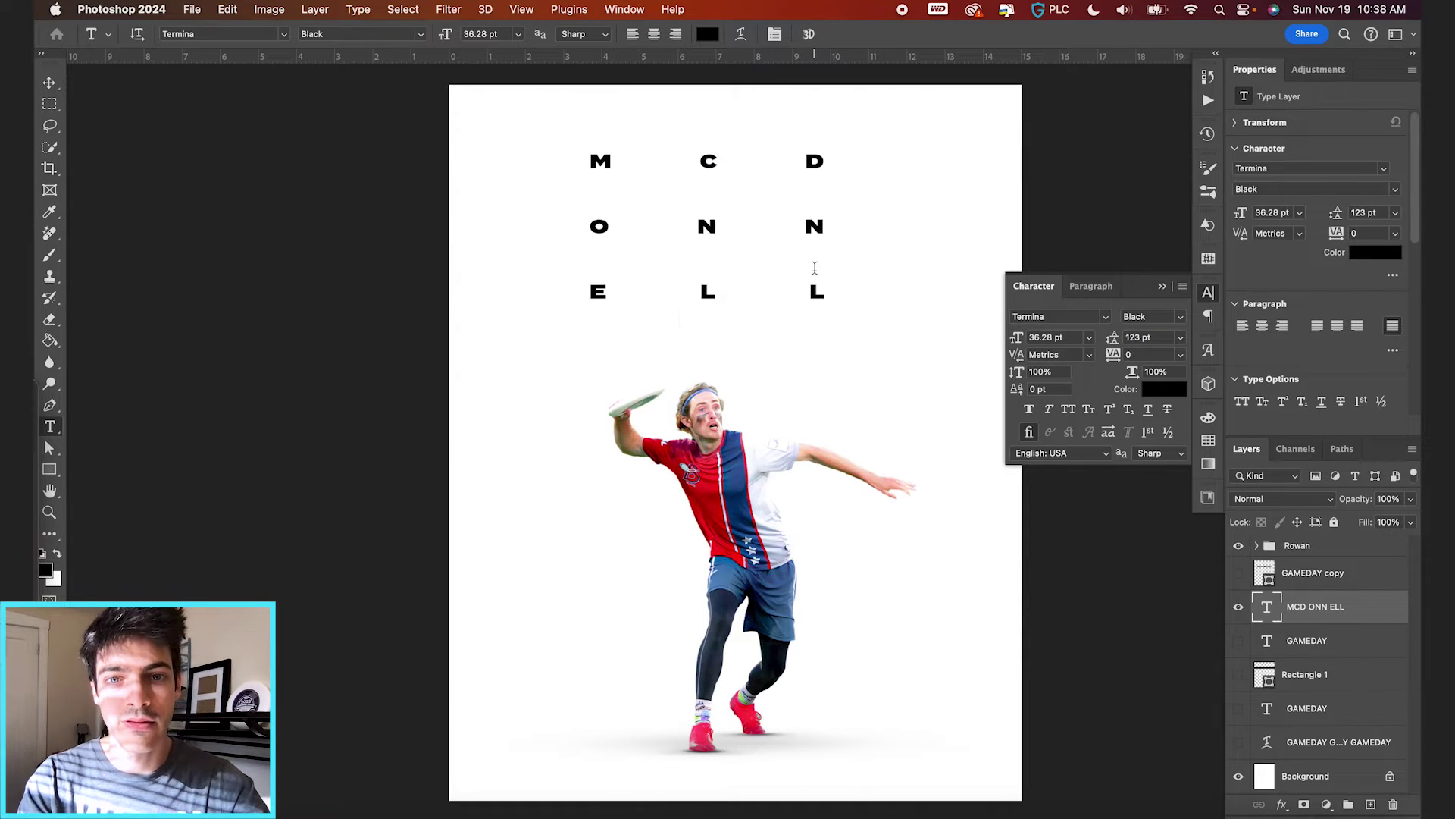
key(v)
drag(810, 253, 823, 261)
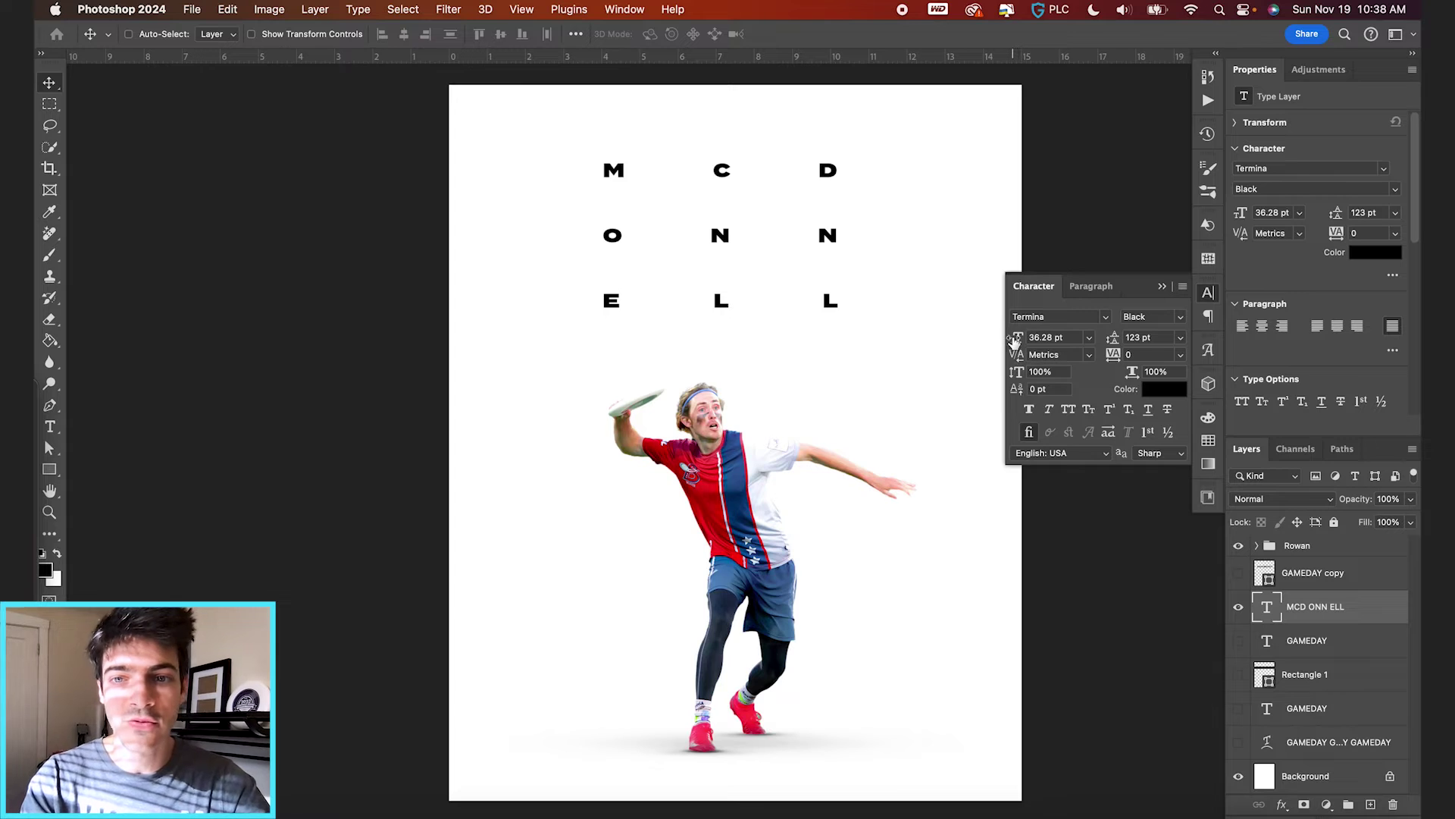
mouse_move(1014, 340)
mouse_down()
mouse_move(993, 336)
mouse_move(1040, 340)
mouse_up()
click(879, 343)
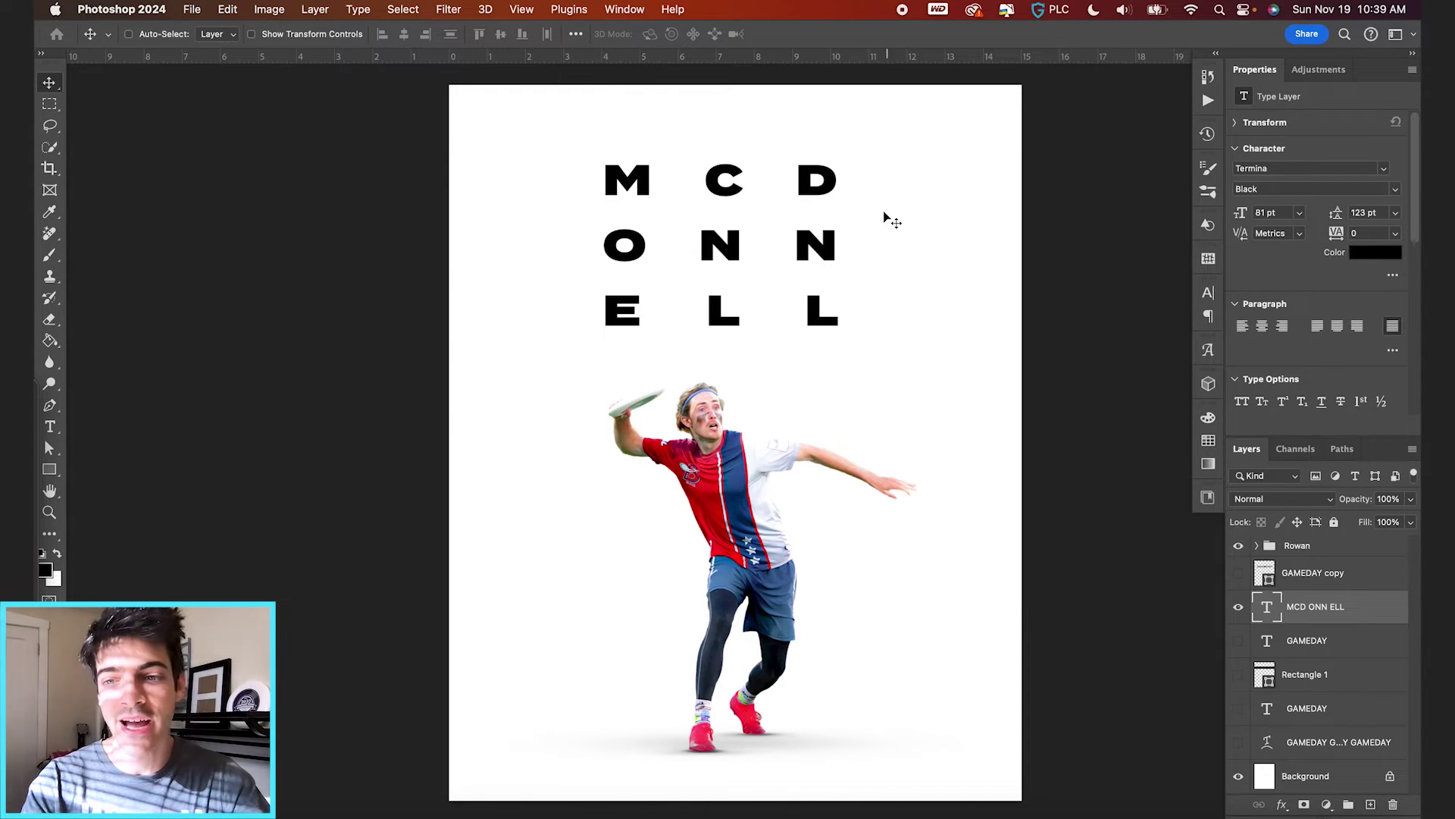
drag(885, 215, 886, 265)
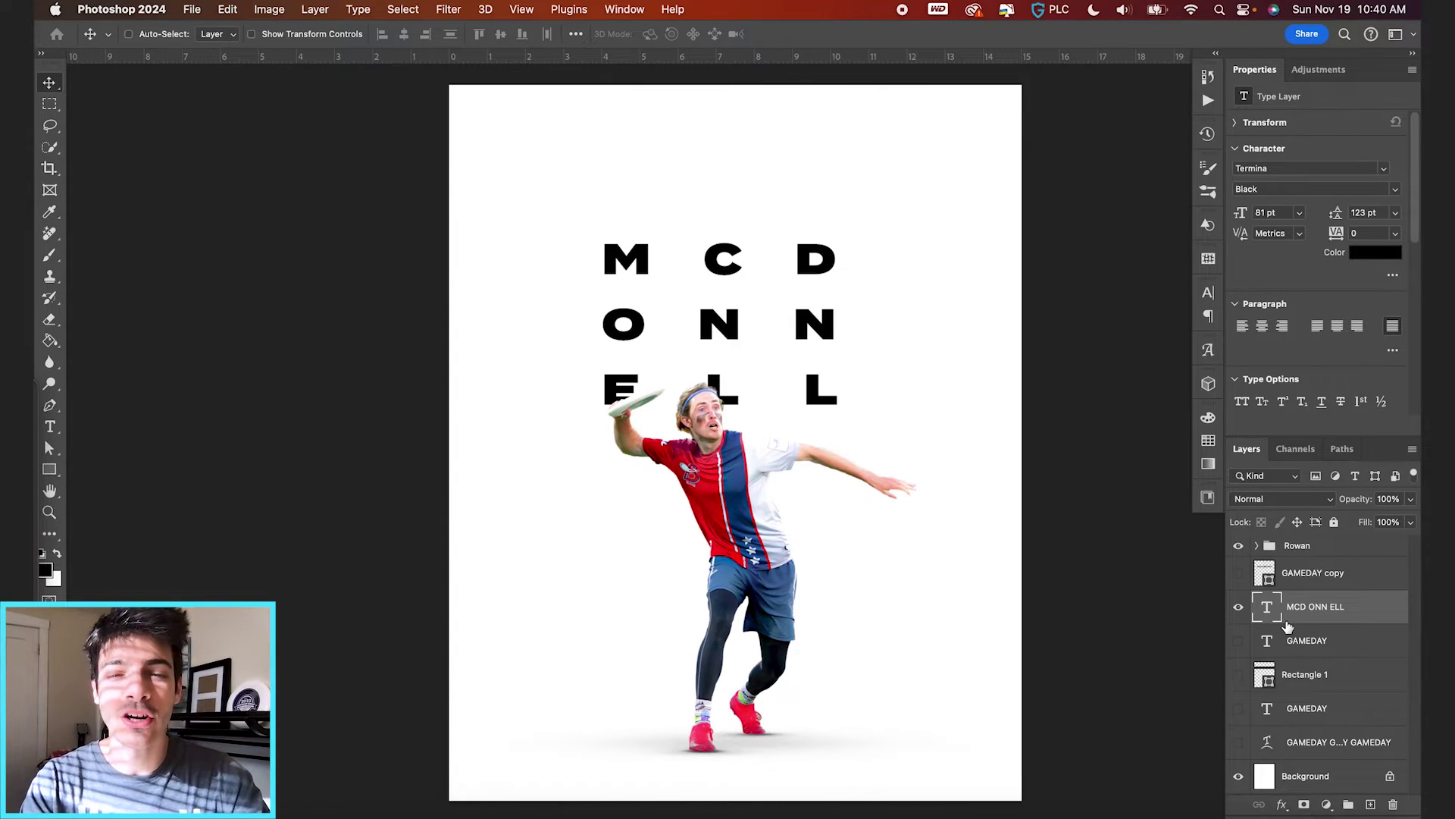
Hide the name, show GAMEDAY, and duplicate it to the top of the layer stack
click(1237, 611)
click(1238, 708)
click(1267, 713)
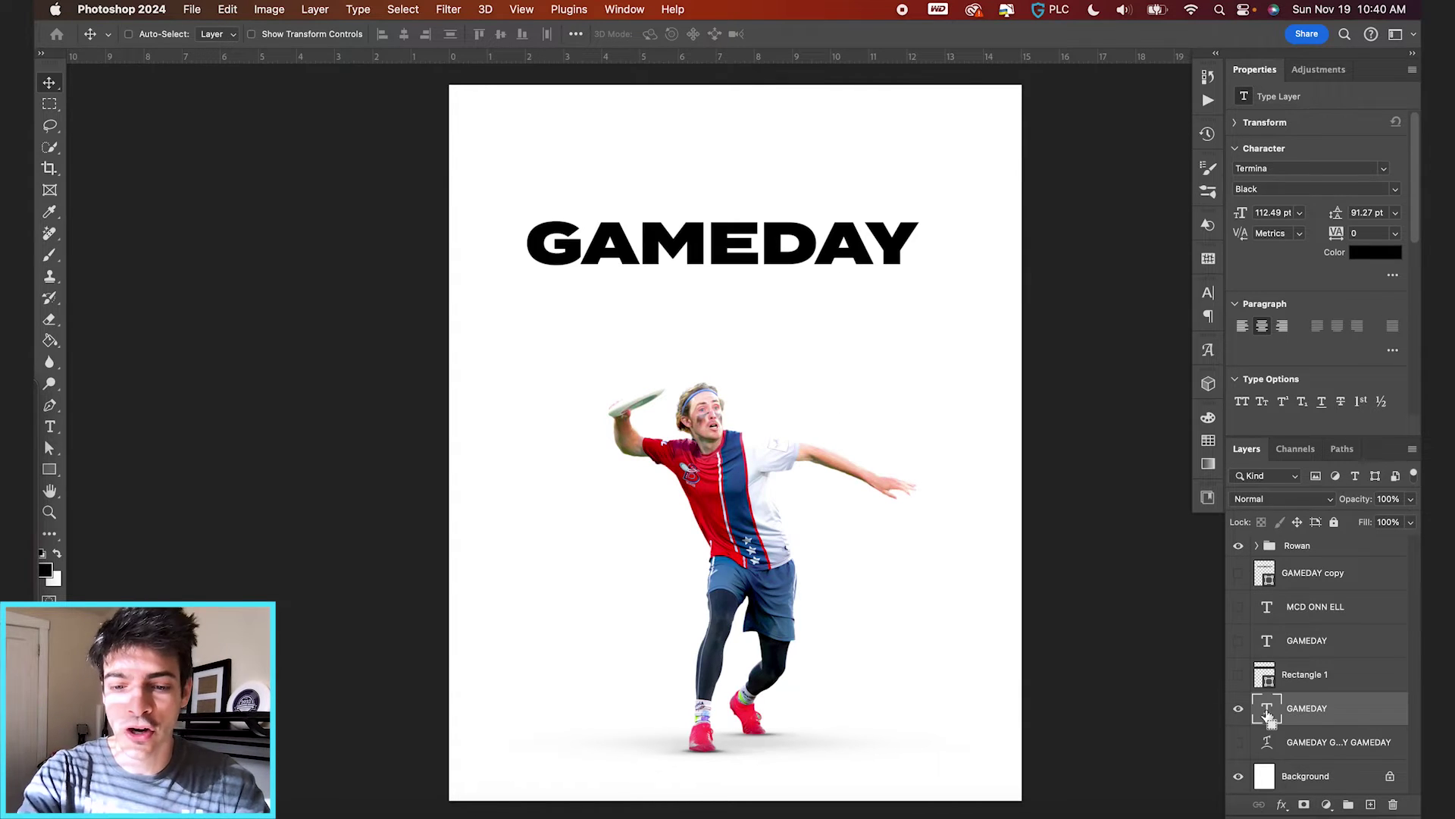
key(super+j)
drag(1270, 716, 1285, 570)
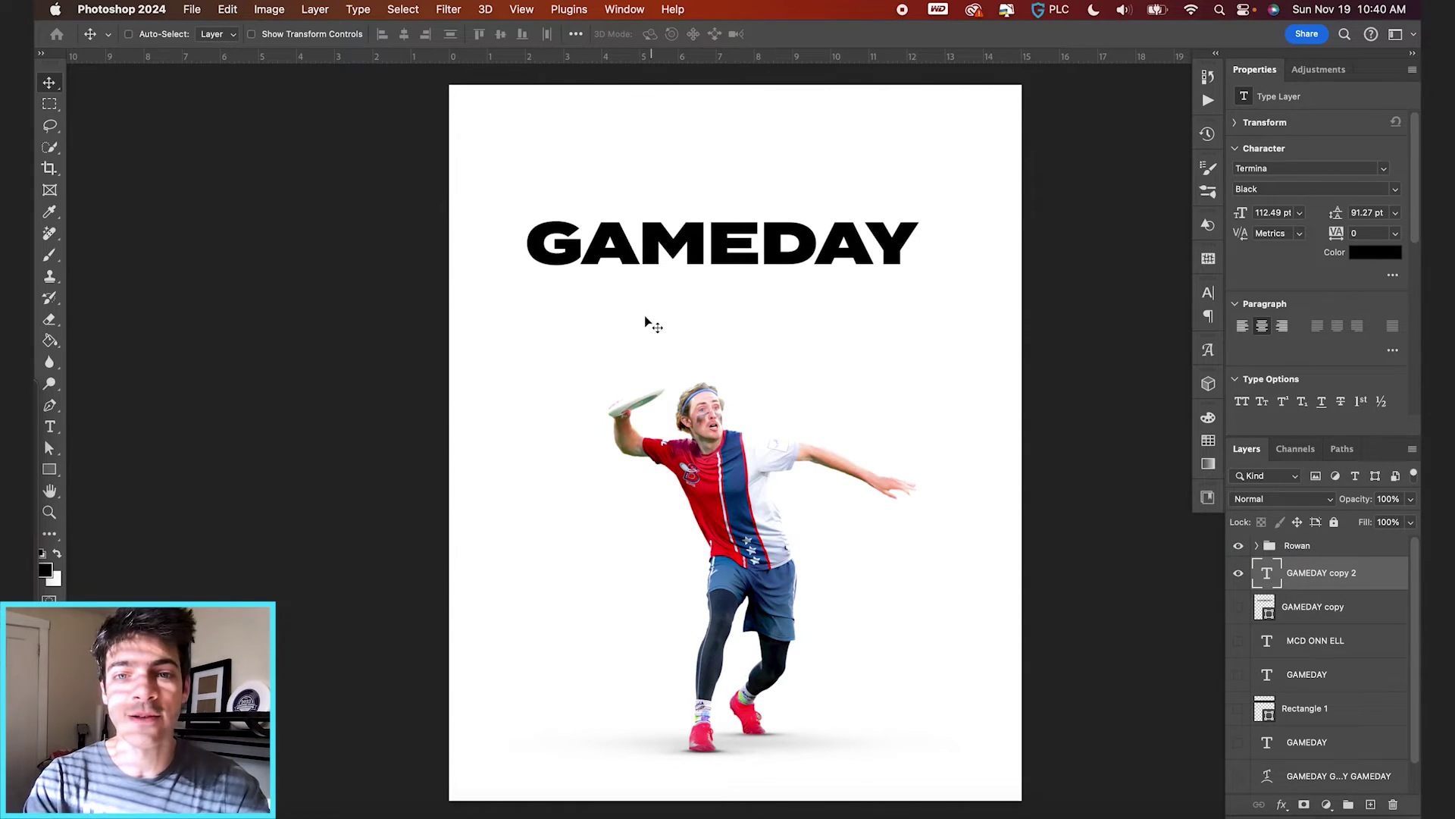
Enlarge the GAMEDAY copy to about double size and place GAME at top, running off the right edge
drag(620, 315, 898, 203)
key(ctrl+t)
drag(812, 195, 659, 305)
key(Return)
drag(891, 209, 906, 250)
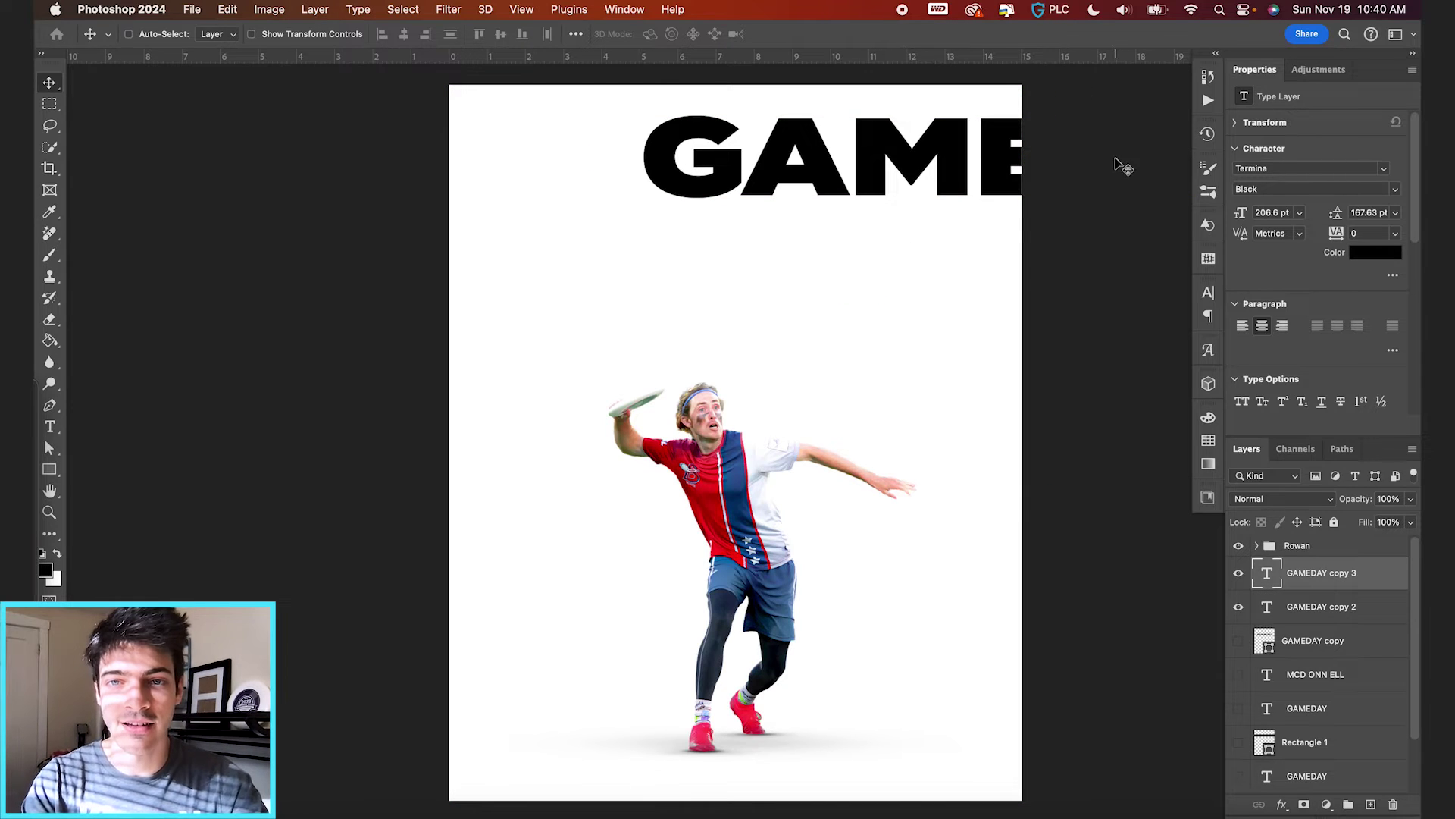
Add a copy showing EDAY under GAME, then duplicate the pair down behind the player, shifted left
drag(1121, 167, 666, 215)
drag(590, 281, 582, 278)
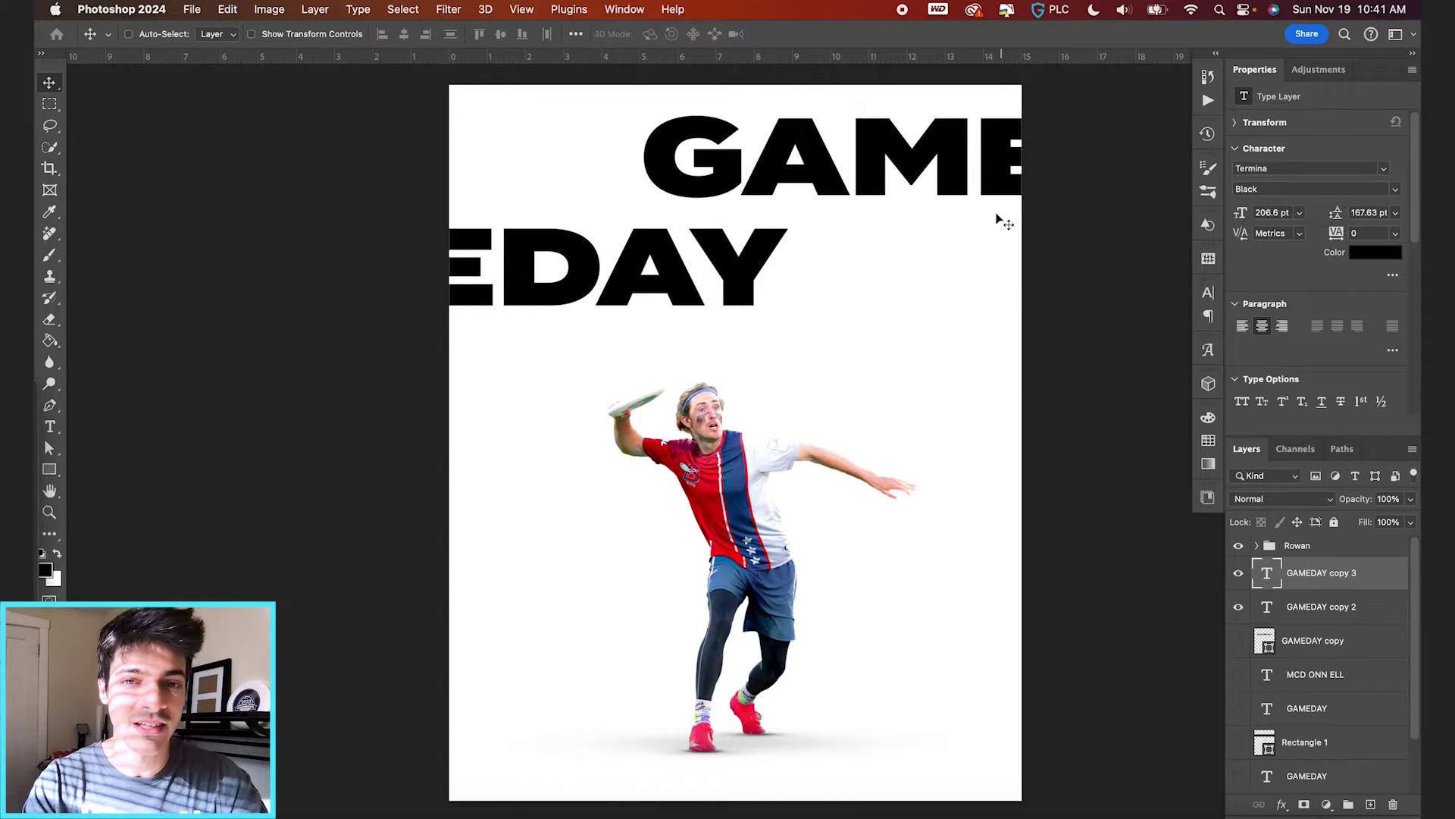
drag(791, 430, 788, 534)
drag(771, 667, 779, 315)
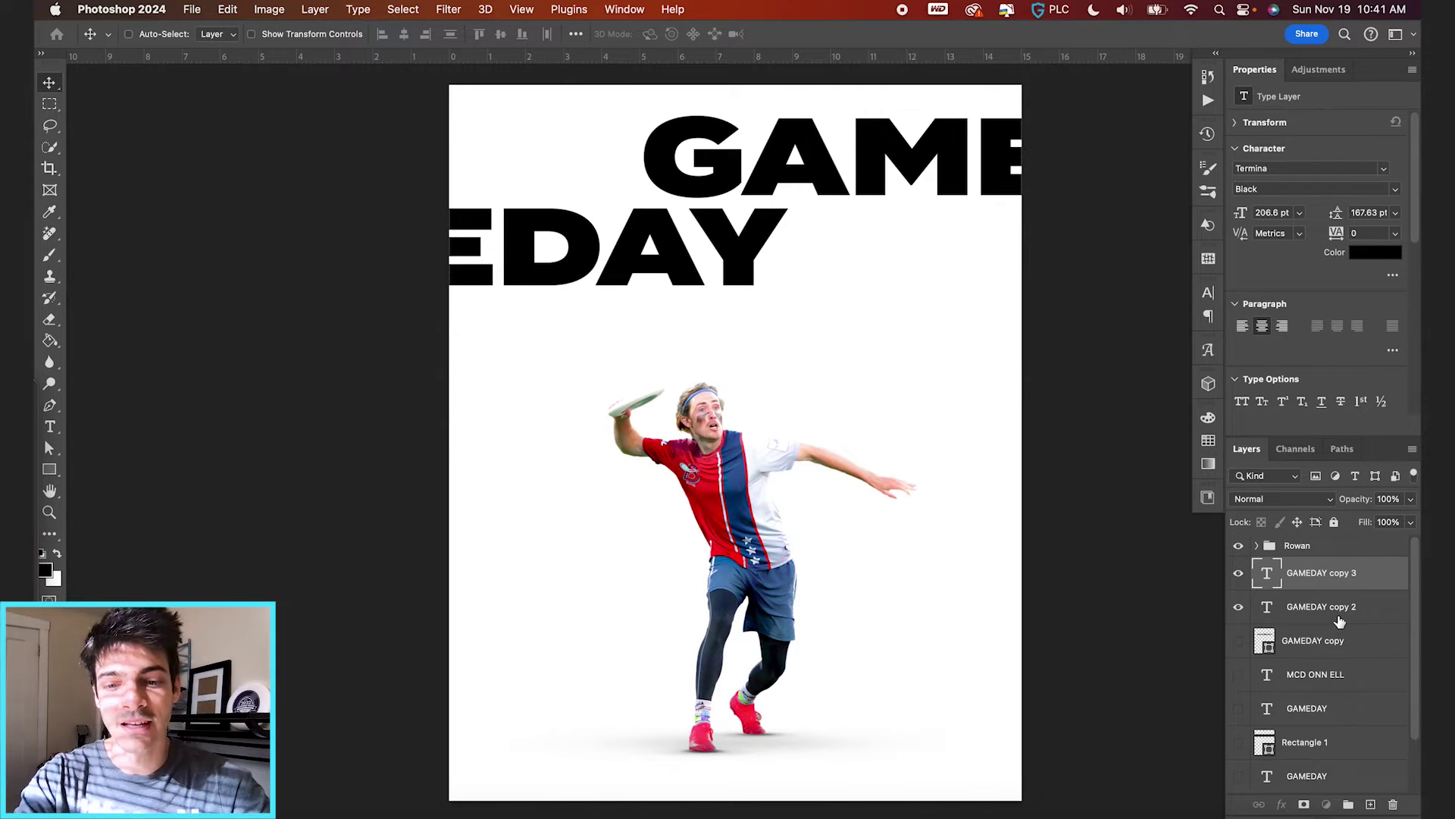
key(super+j)
drag(965, 488, 831, 601)
drag(943, 601, 837, 605)
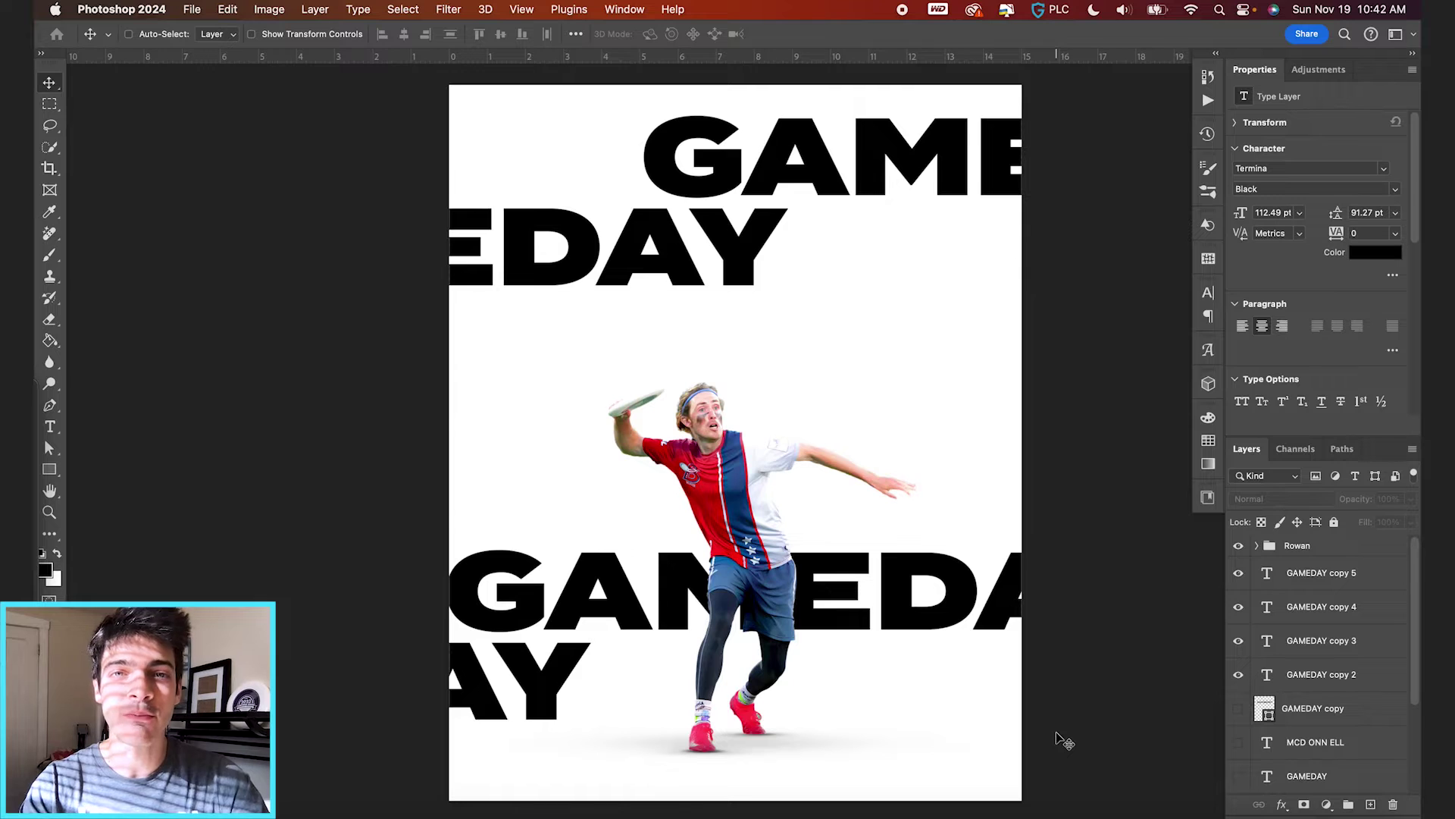
Hide the stacked copies and turn a fresh top GAMEDAY copy 6 into a smart object
click(1238, 674)
scroll(1247, 678, down, 2)
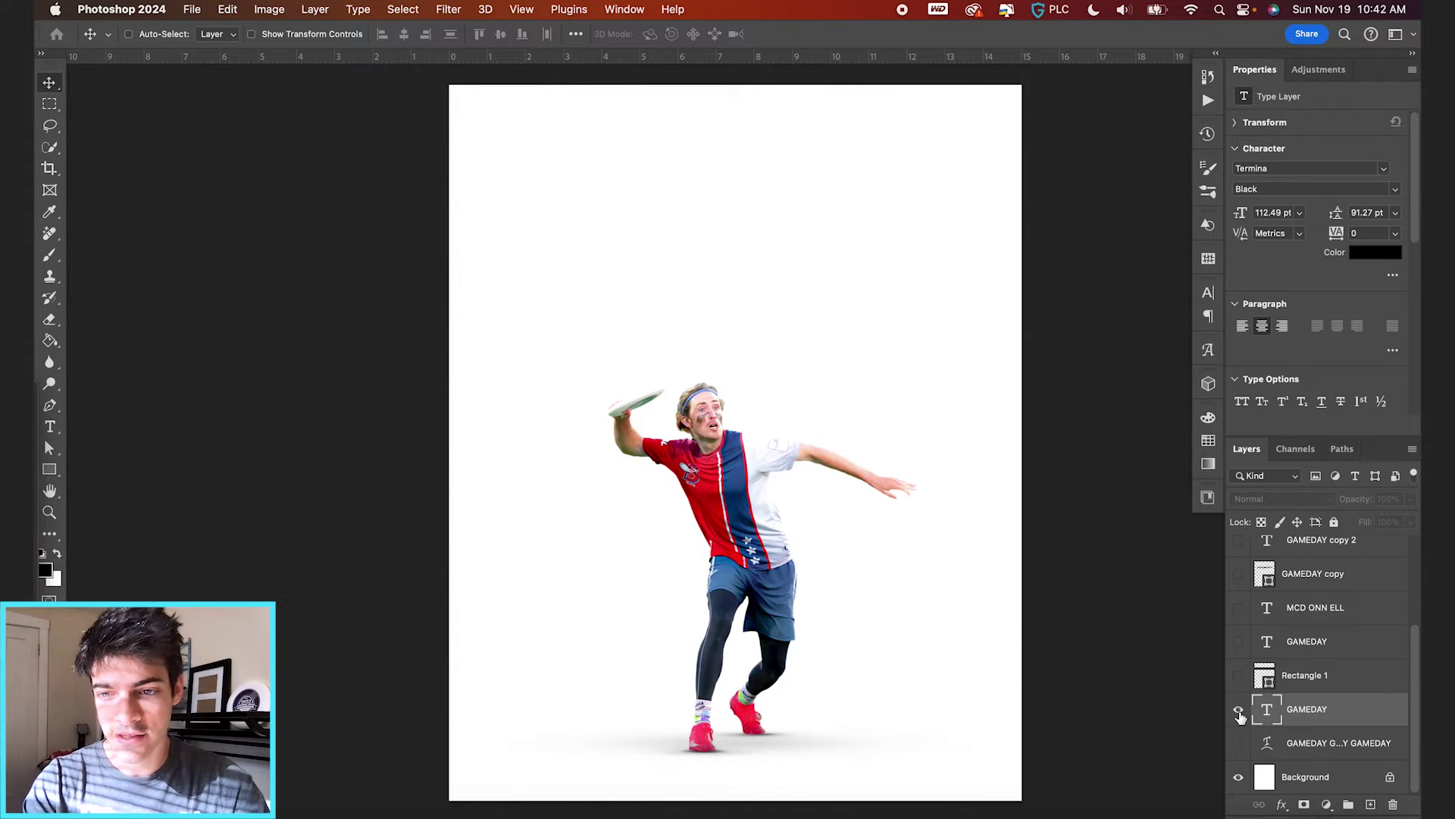
click(1239, 711)
key(super+j)
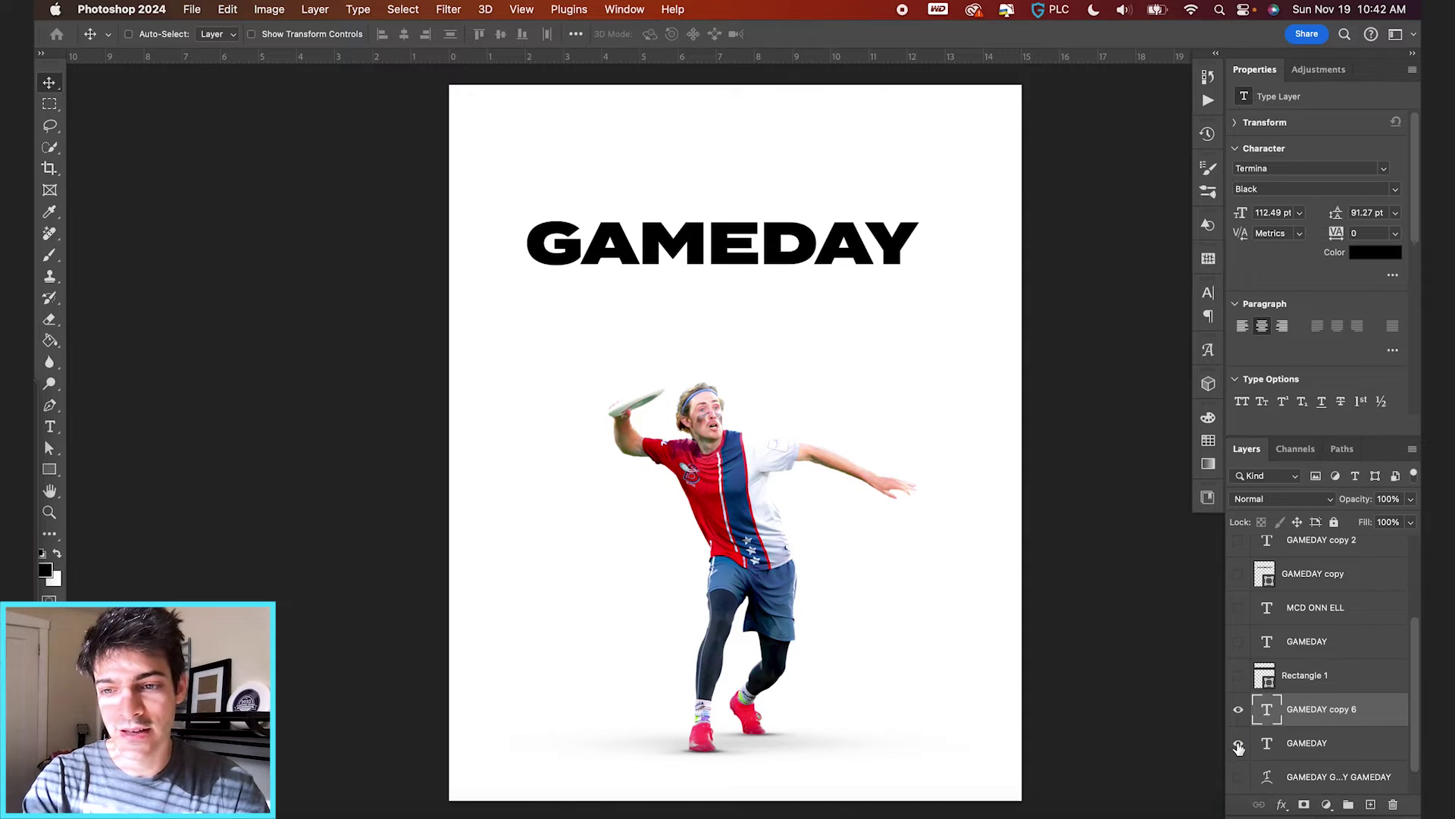
drag(1266, 718, 1315, 578)
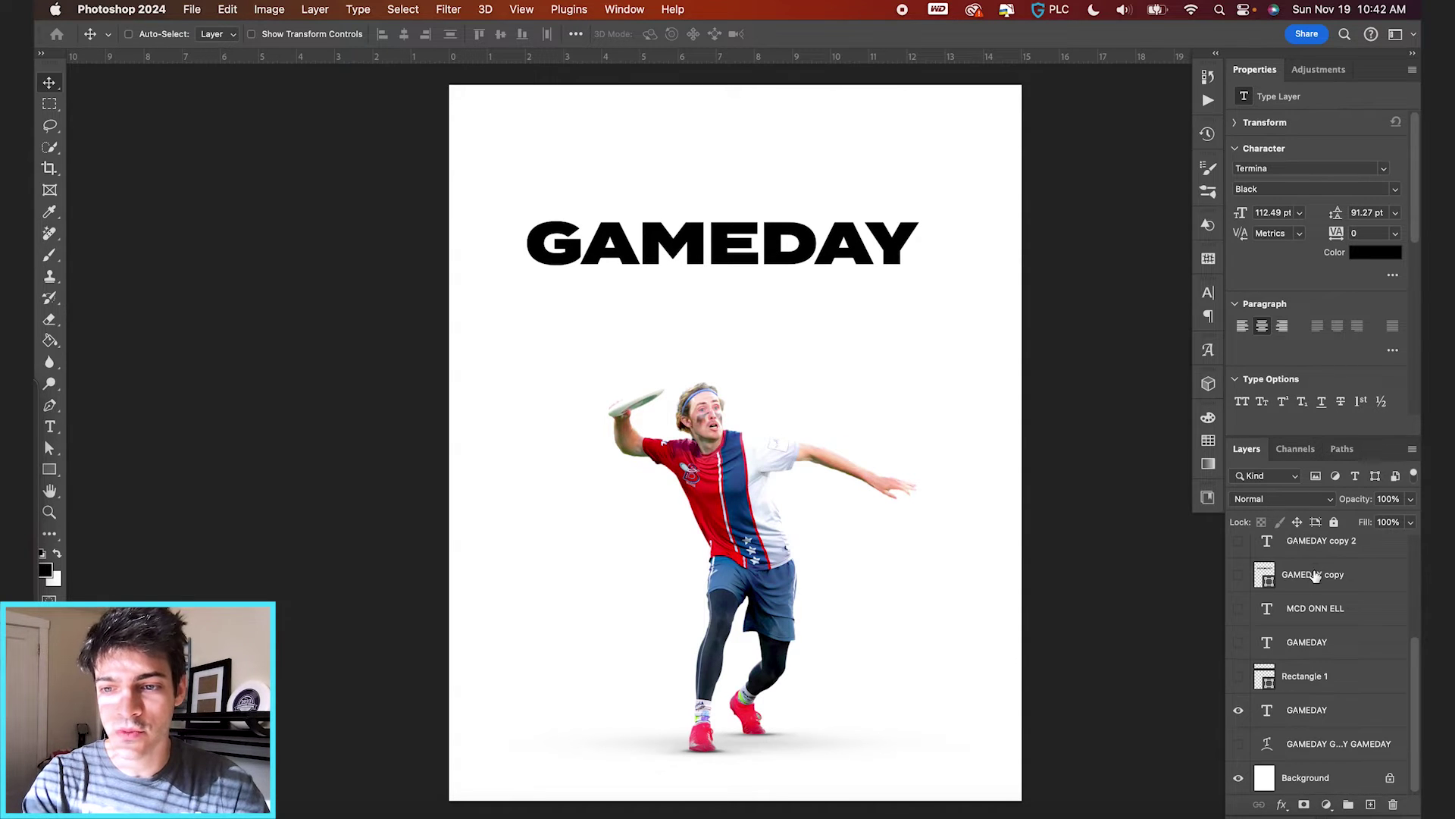
scroll(1291, 715, up, 5)
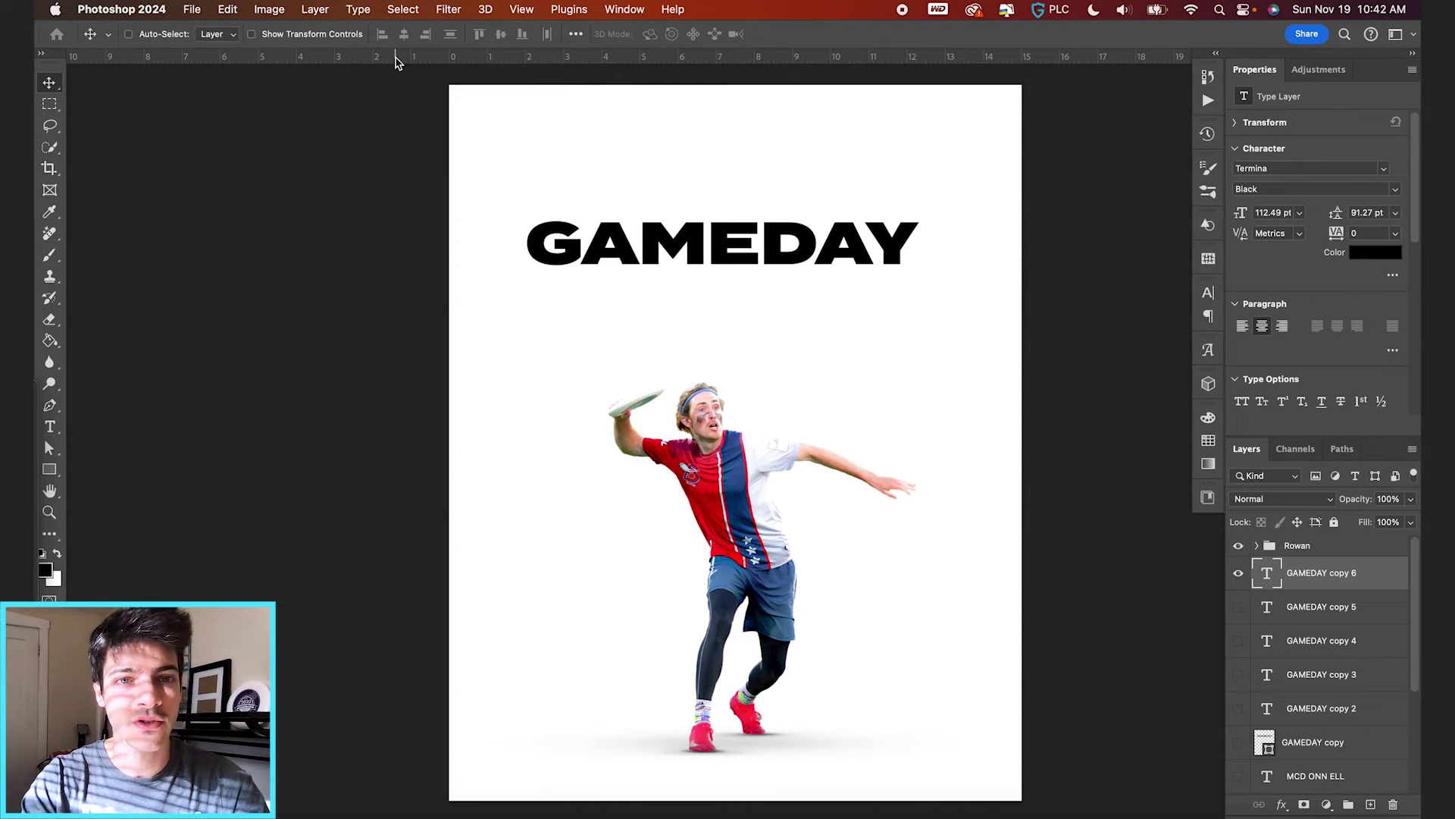
click(455, 8)
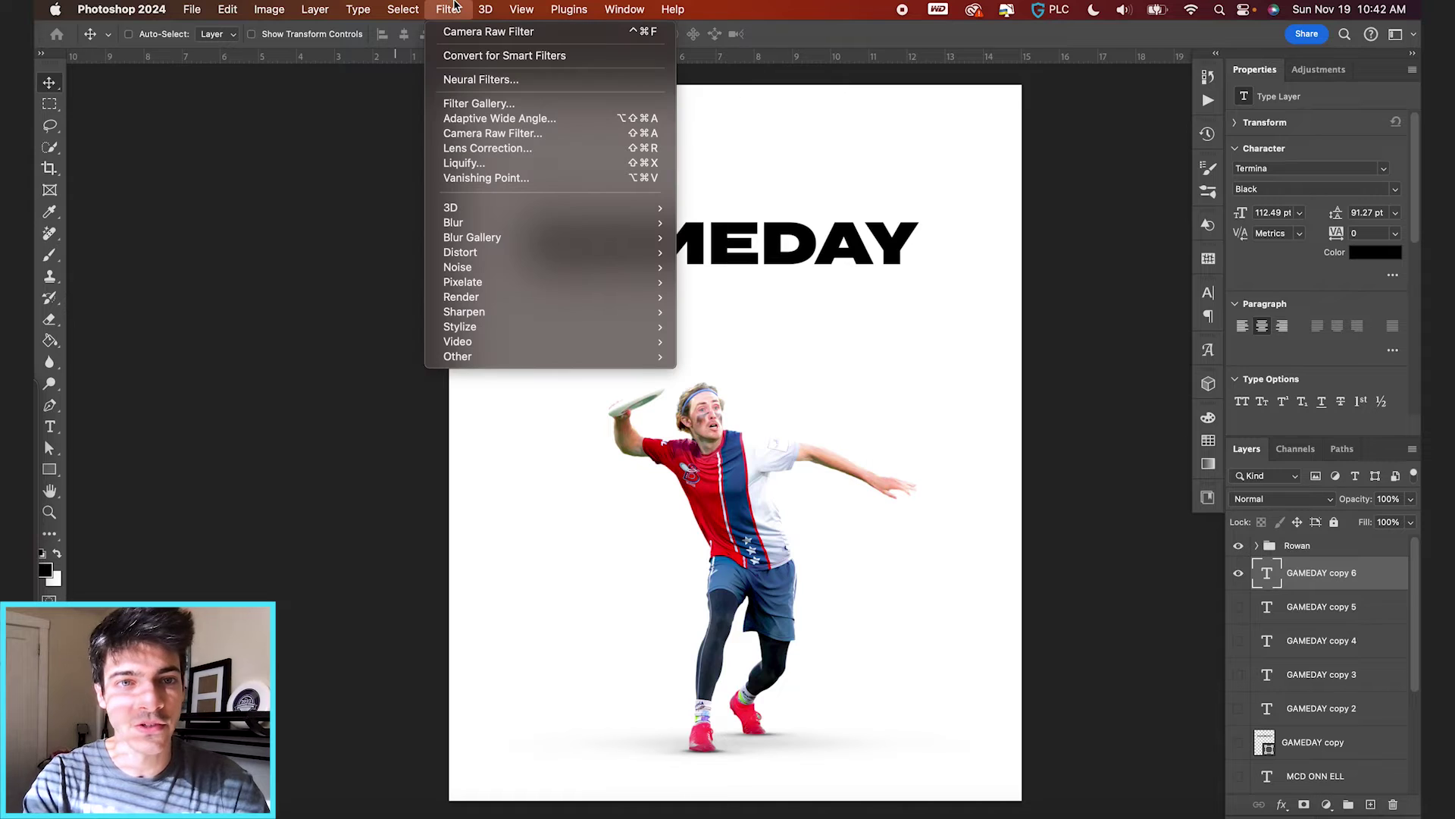
click(482, 58)
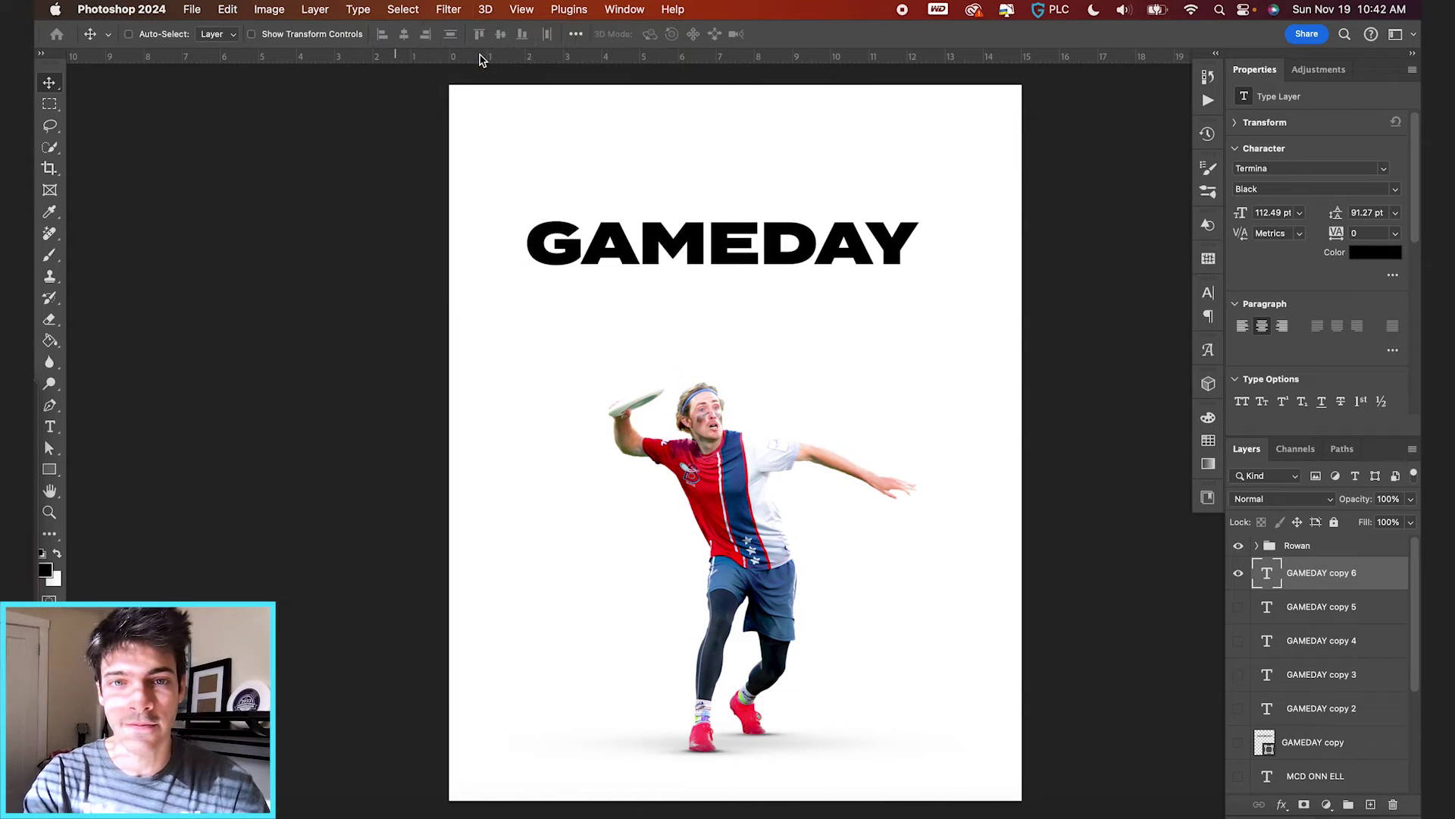
Apply a perspective transform so GAMEDAY flares taller and wider toward its right end
click(1238, 573)
click(1238, 573)
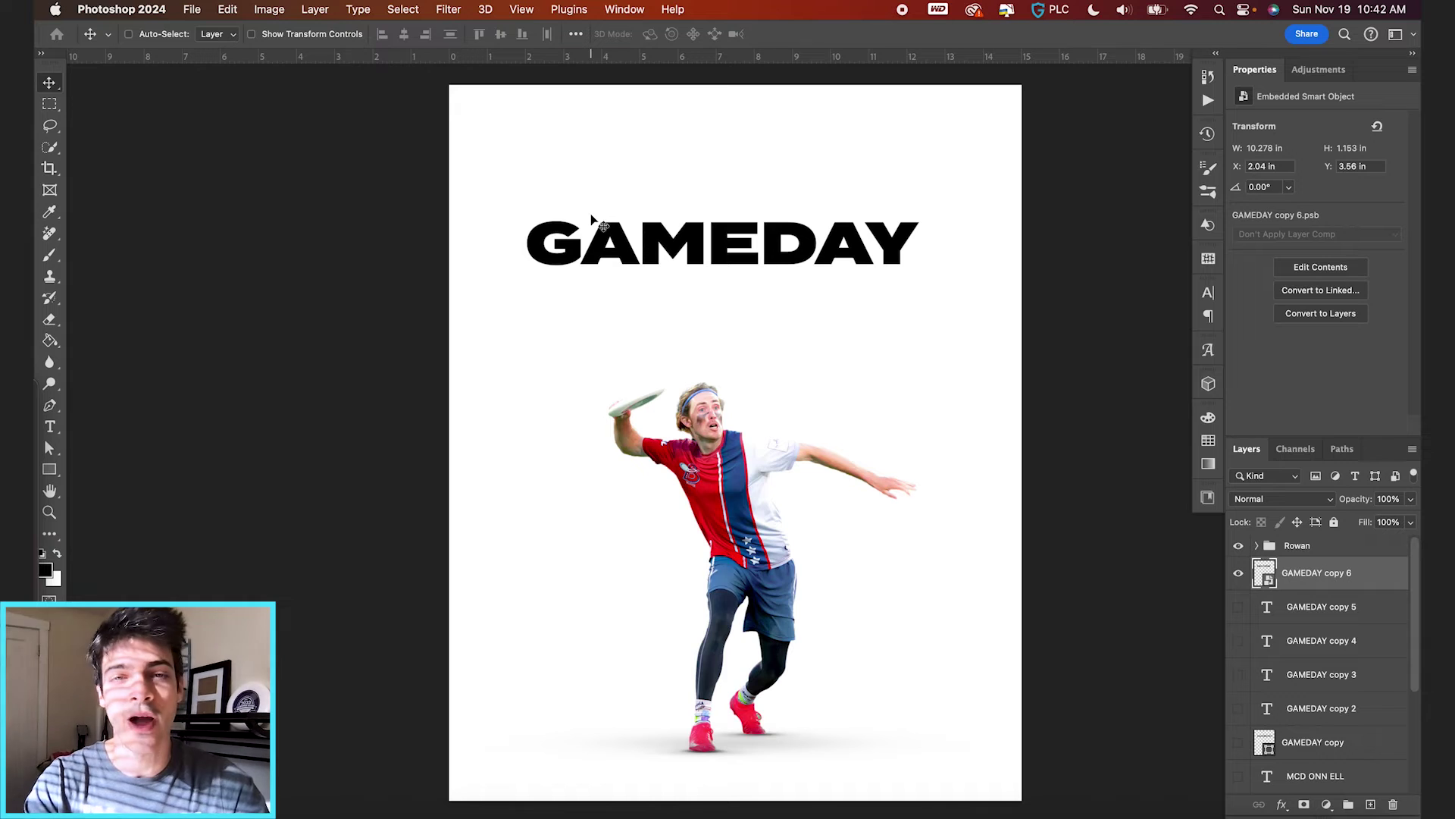
click(228, 8)
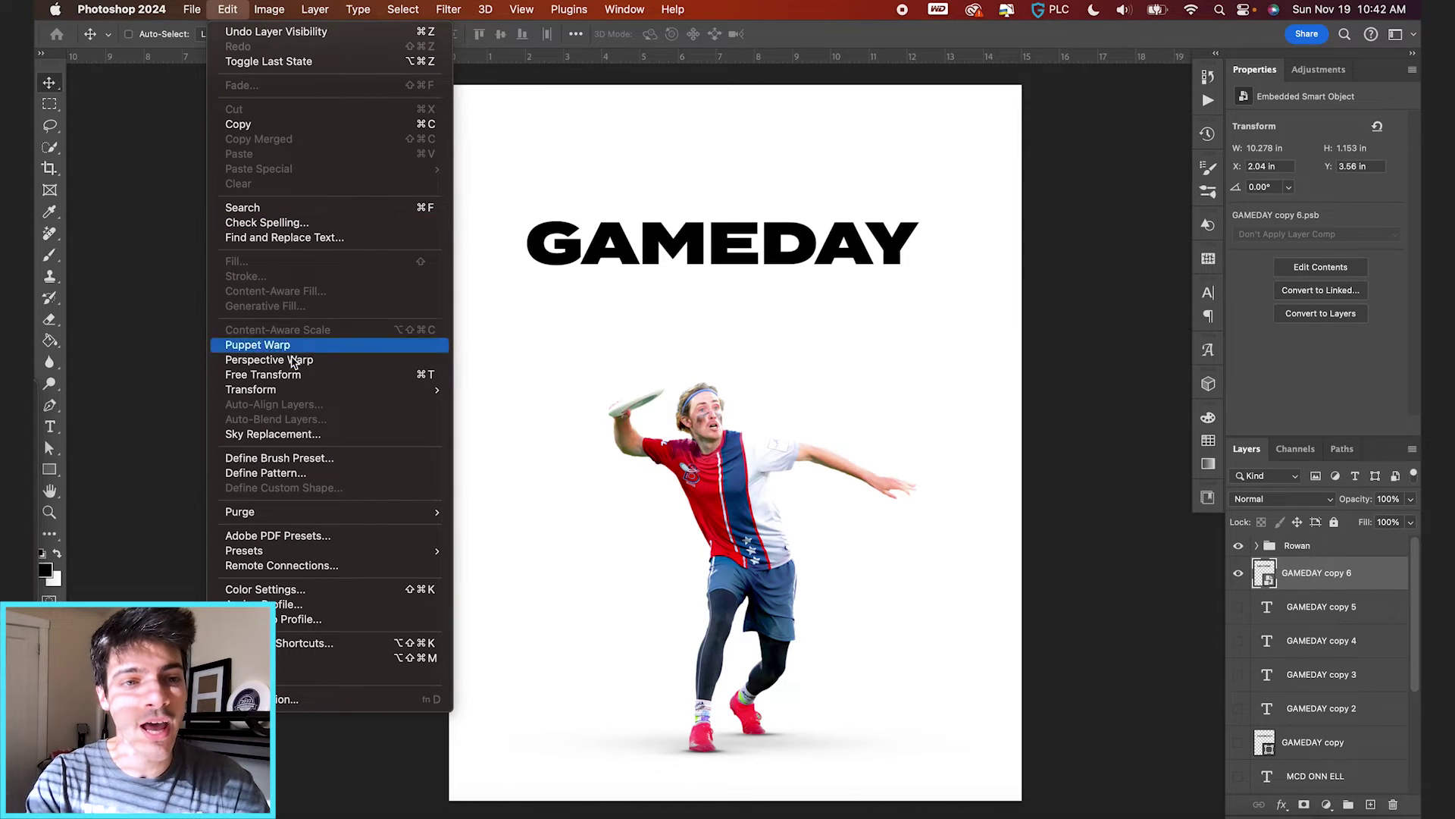
mouse_move(300, 389)
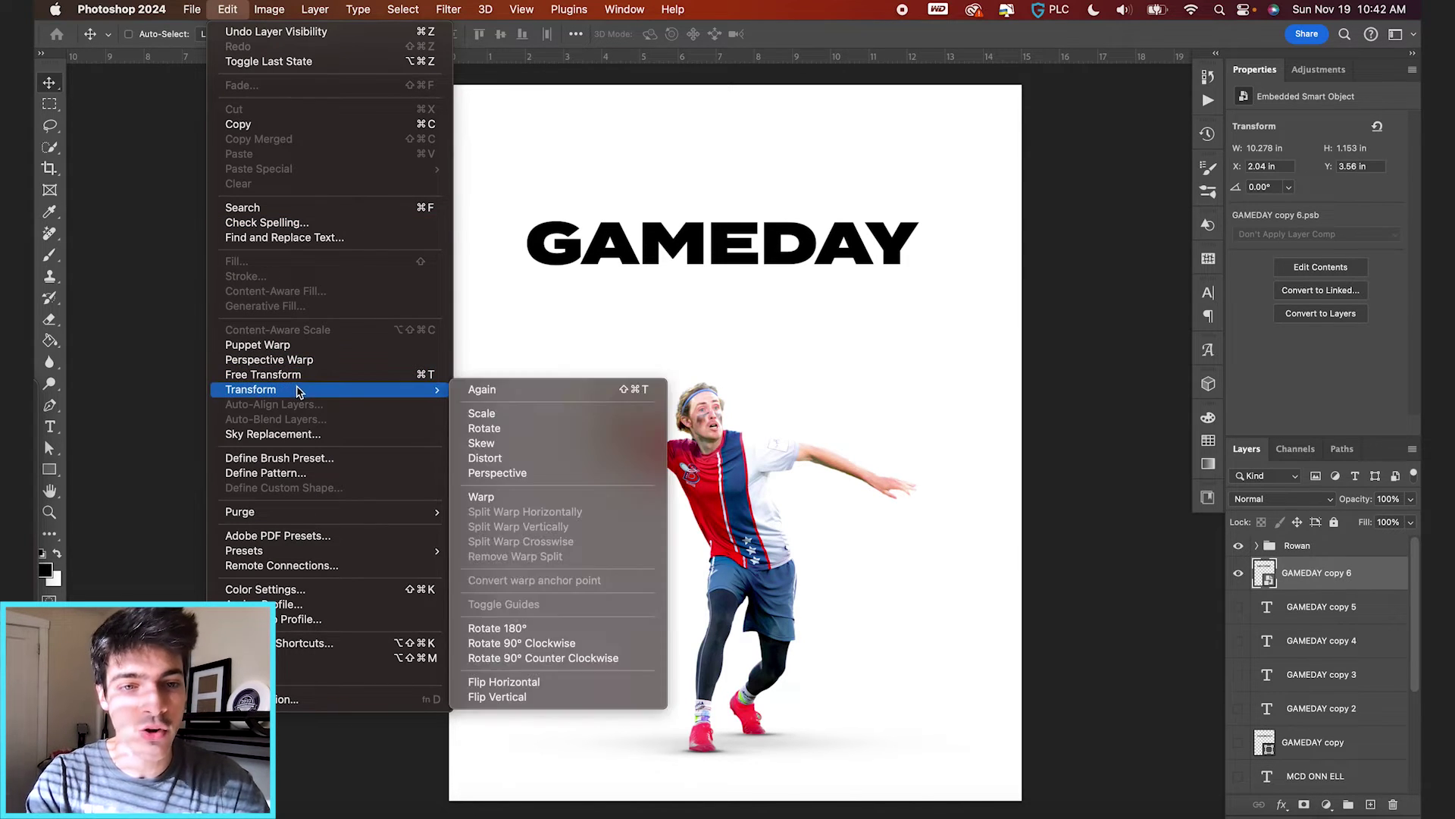
click(558, 473)
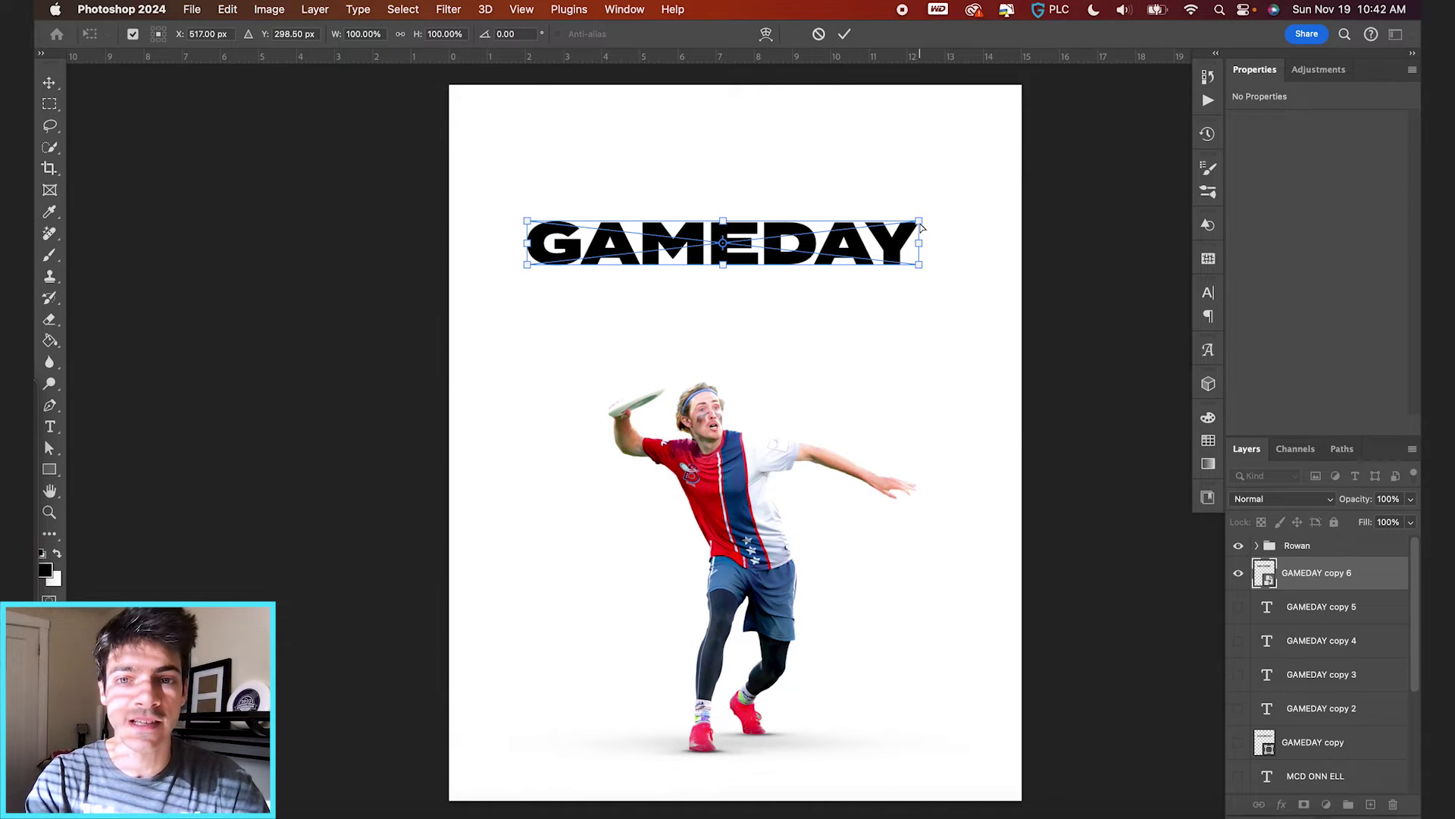
drag(921, 225, 920, 183)
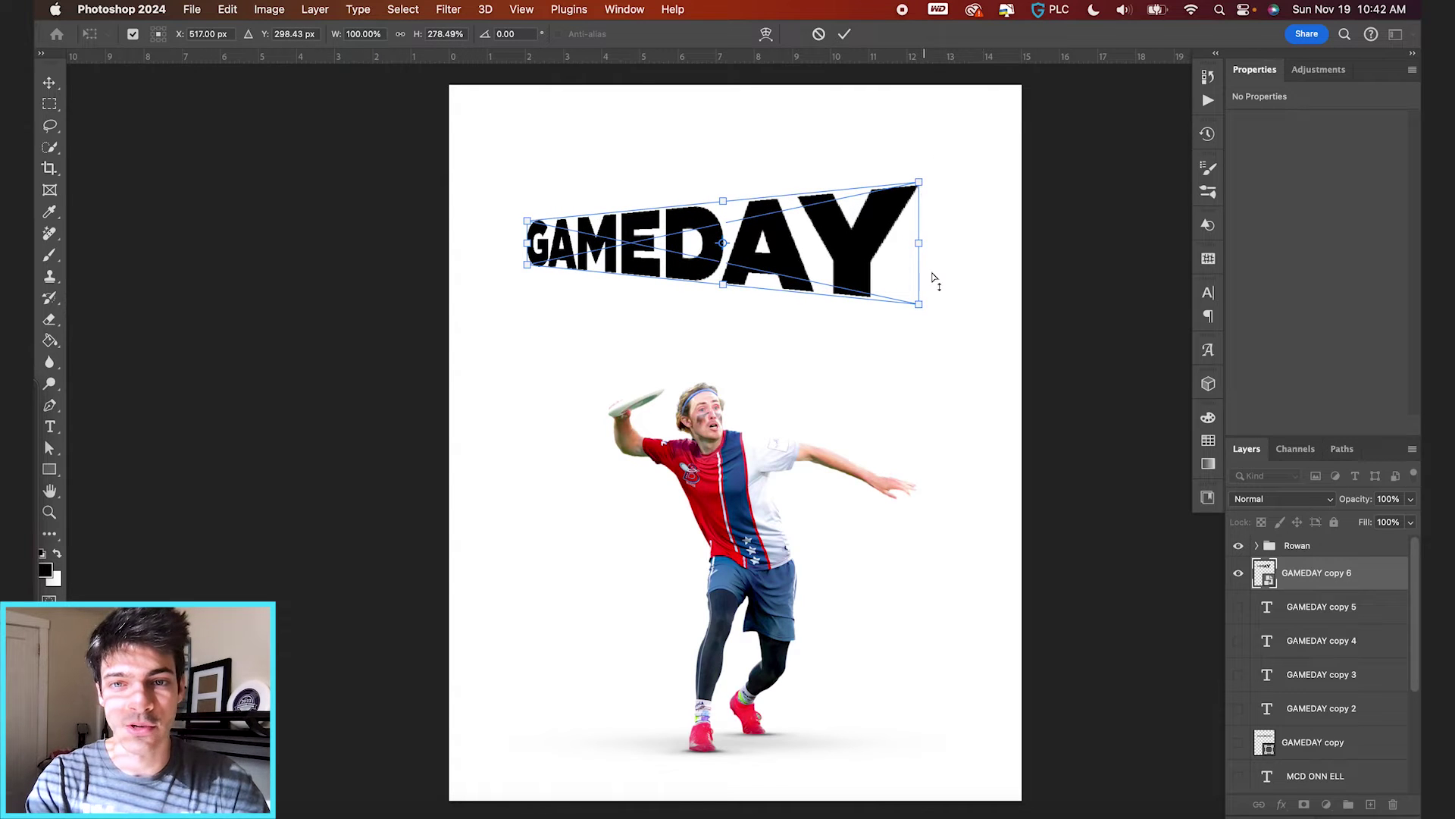
drag(921, 307, 920, 313)
key(Return)
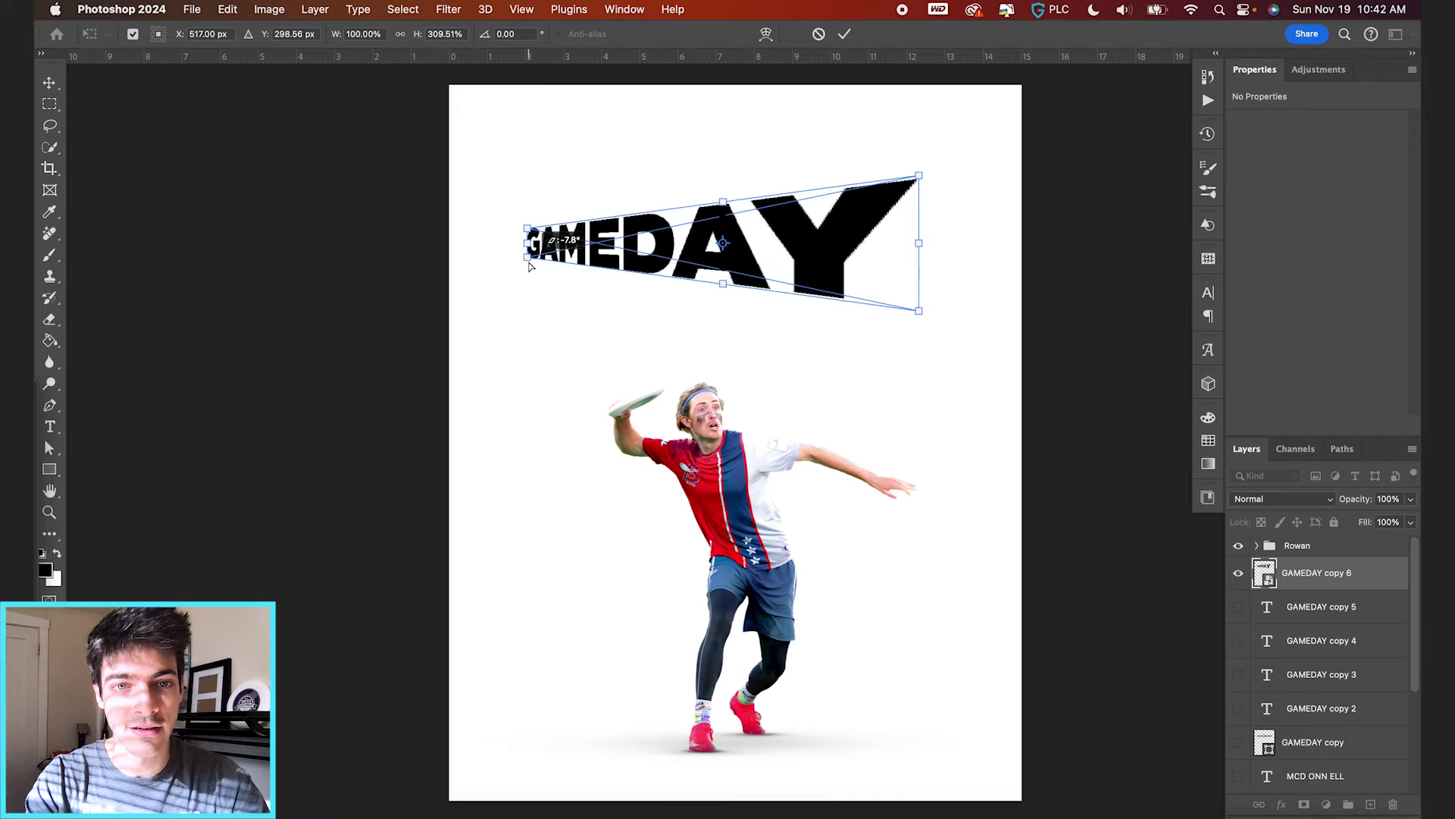
Move the warped GAMEDAY behind the player and stretch it up toward the upper right
drag(828, 227, 880, 402)
key(super+t)
drag(970, 349, 1002, 338)
key(Return)
drag(903, 437, 912, 425)
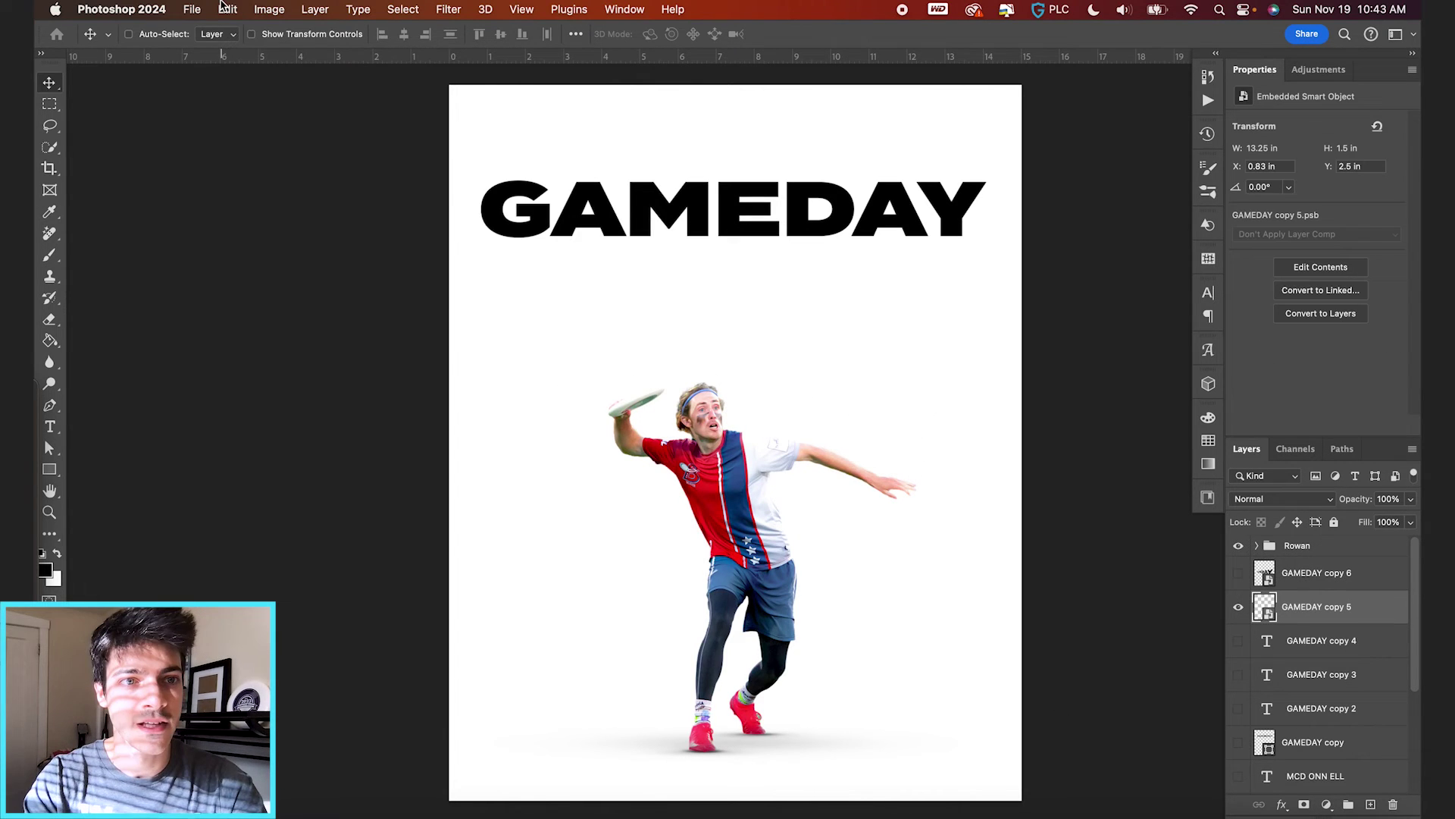
Flatten GAMEDAY copy 5 with a perspective transform, flaring the bottom and pinching the top corners
click(227, 9)
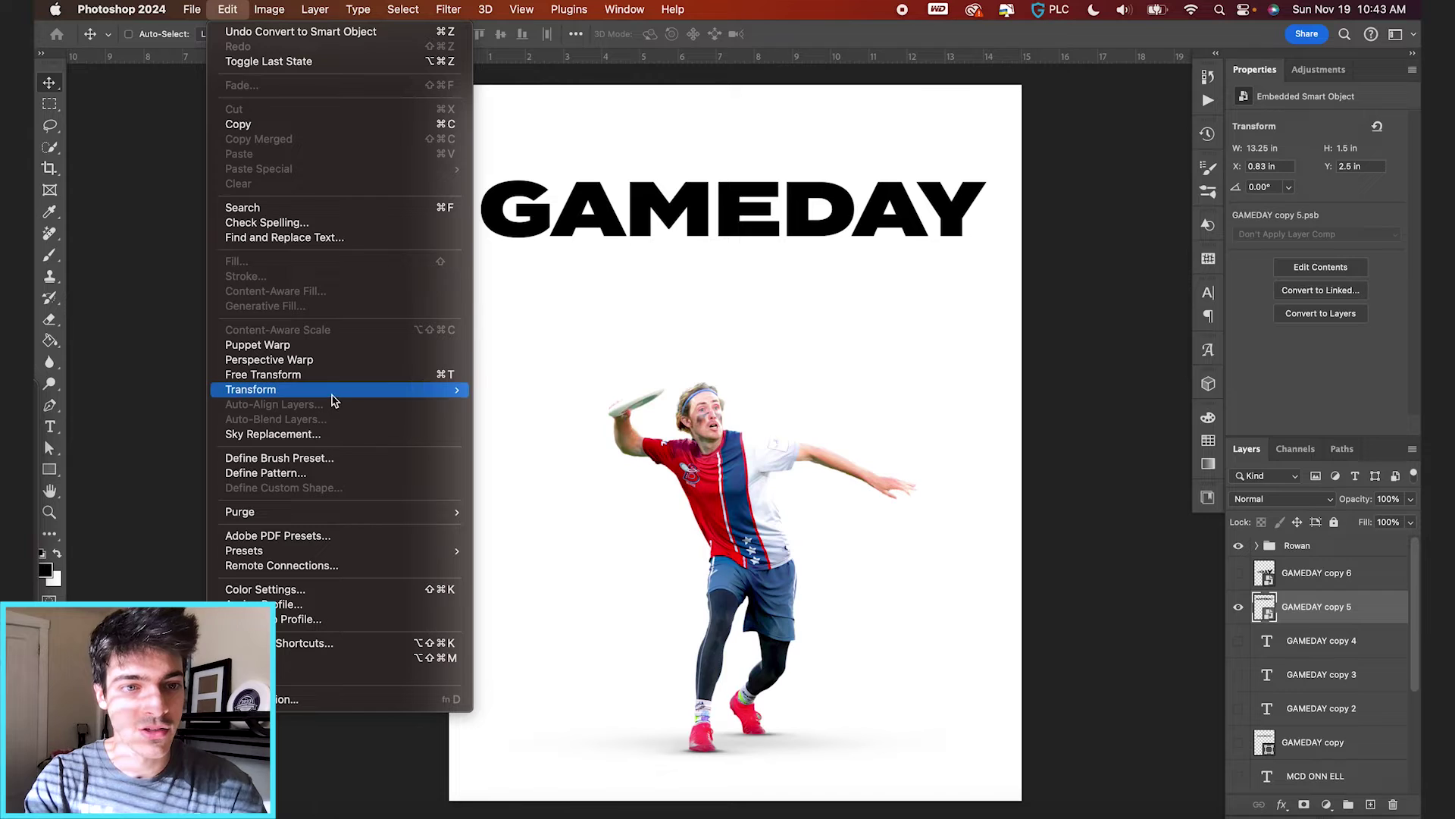
mouse_move(334, 395)
click(555, 469)
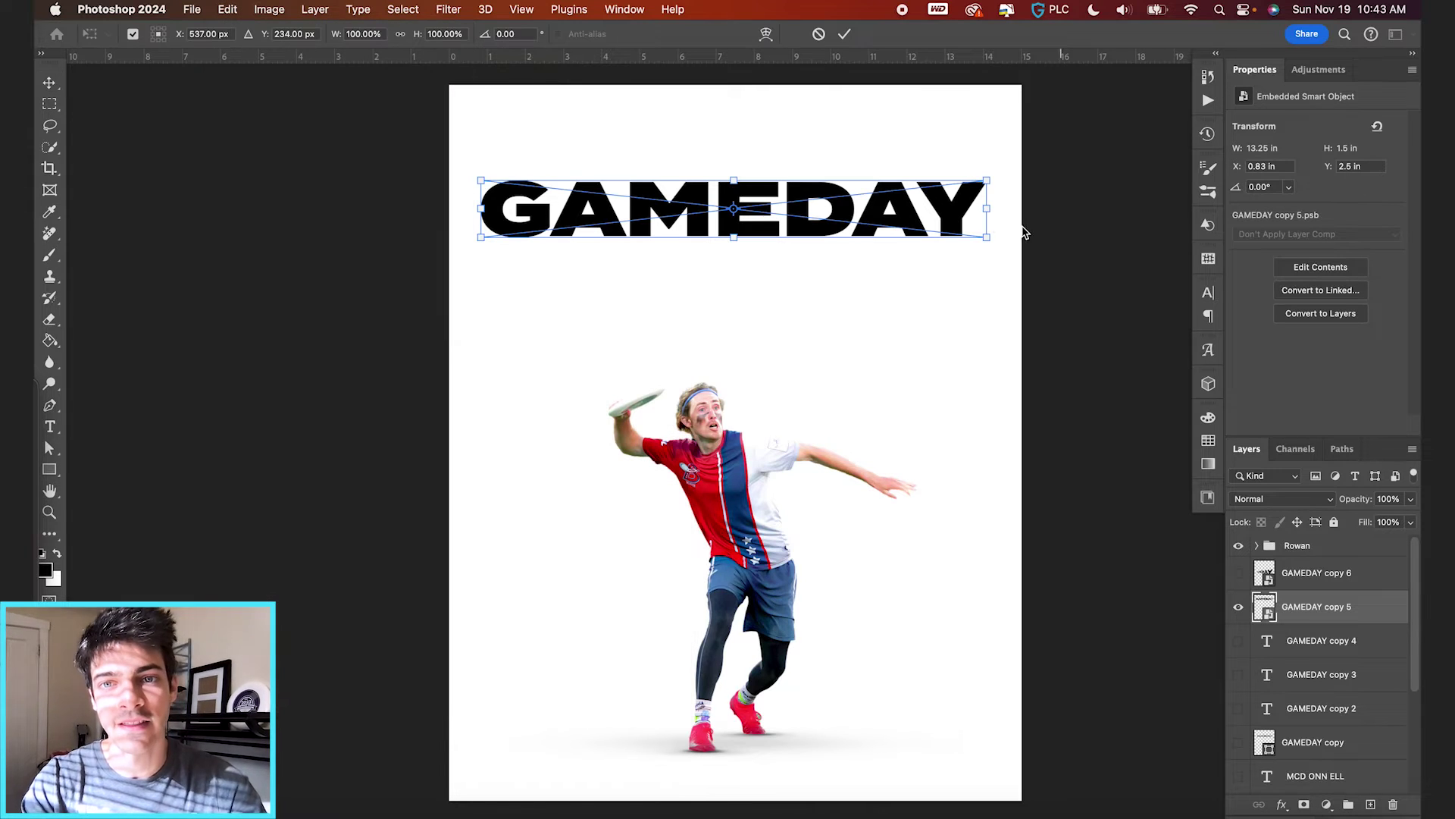
drag(987, 237, 1146, 230)
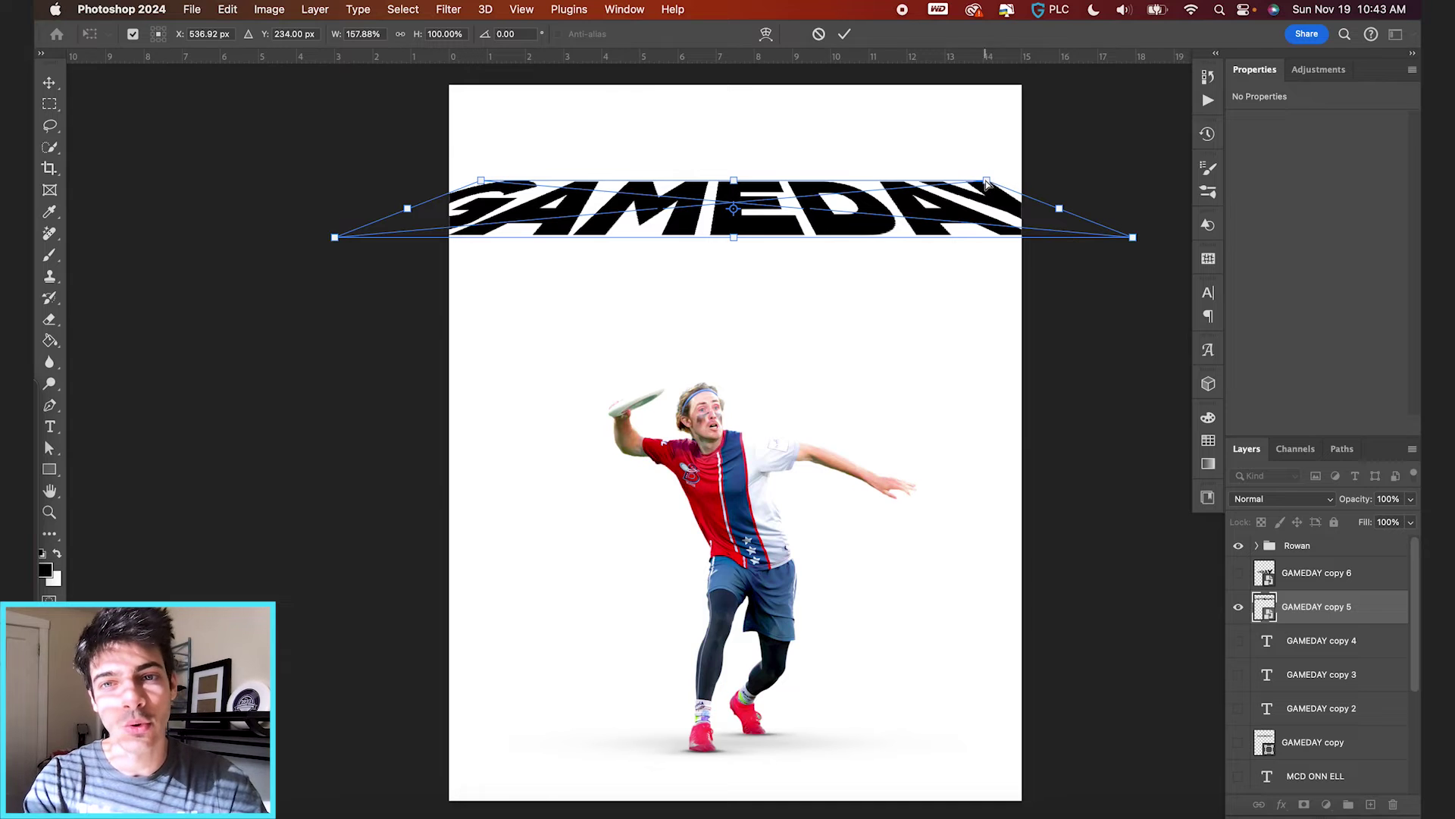
drag(987, 182, 886, 183)
key(Return)
Move the flattened text to the poster's bottom and enlarge it like a floor
drag(933, 293, 919, 683)
key(super+t)
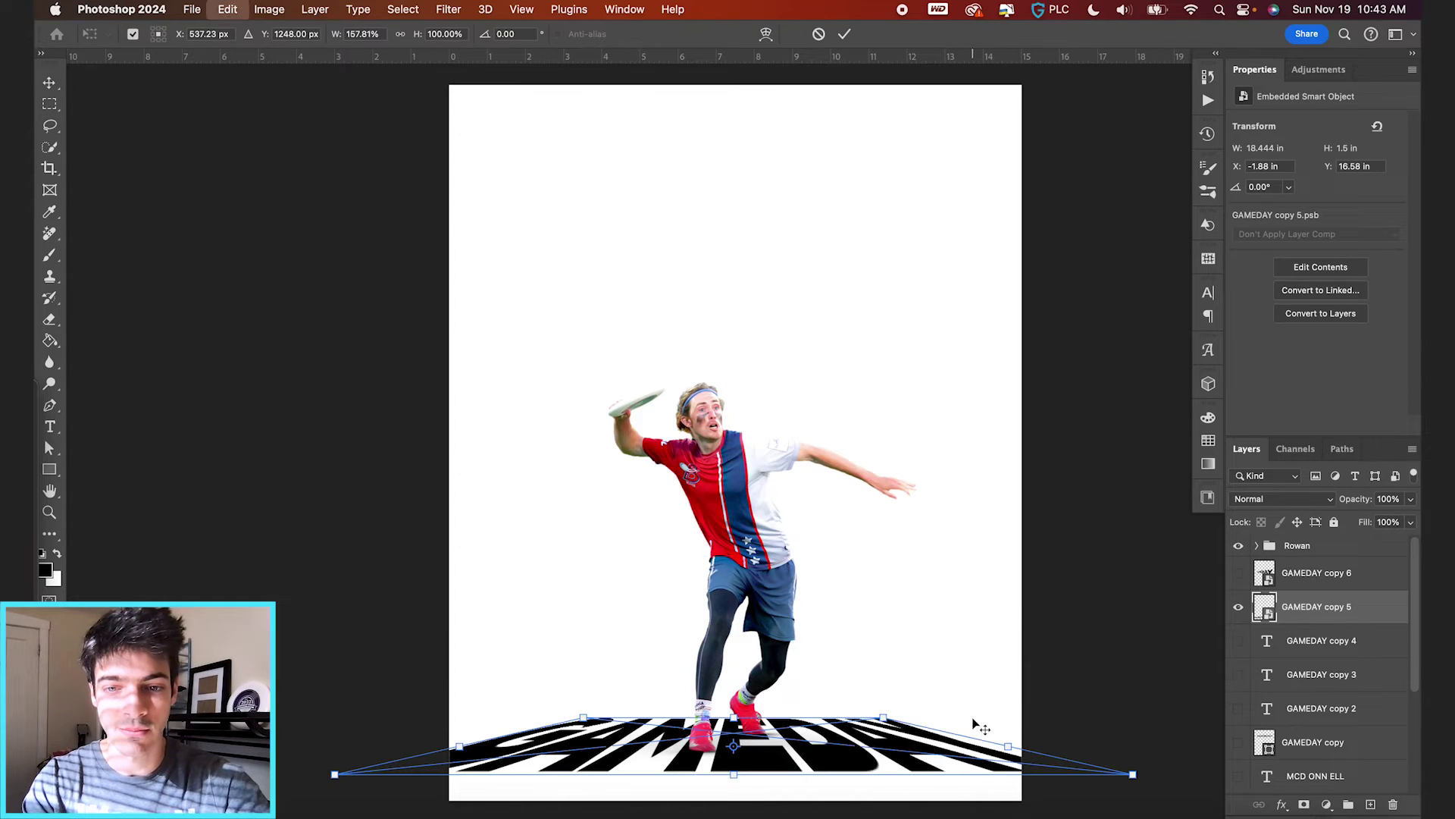
drag(1132, 774, 1182, 761)
key(Return)
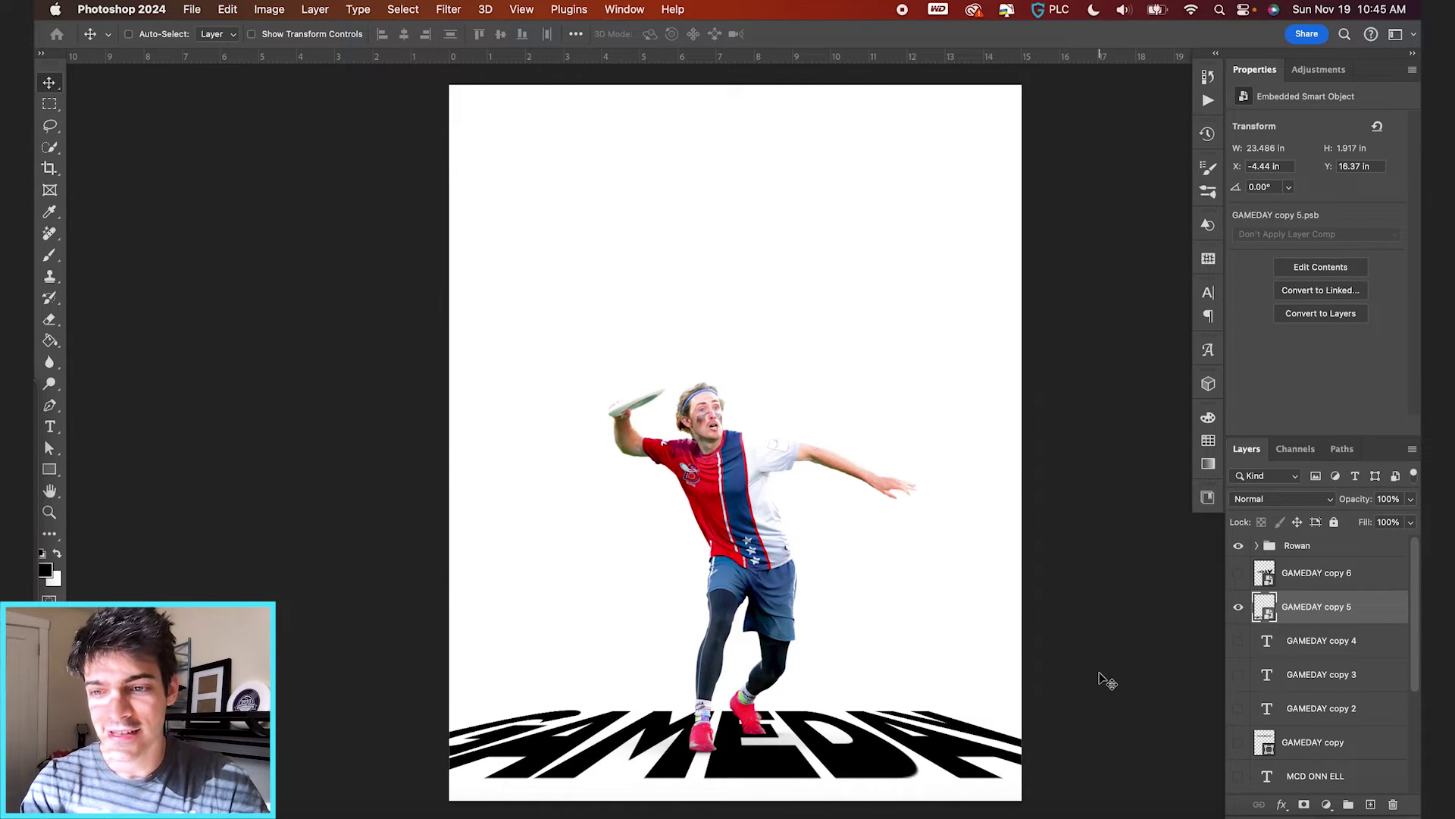
Hide the floor text and duplicate the original GAMEDAY as copy 7 at the top of the stack
click(1238, 609)
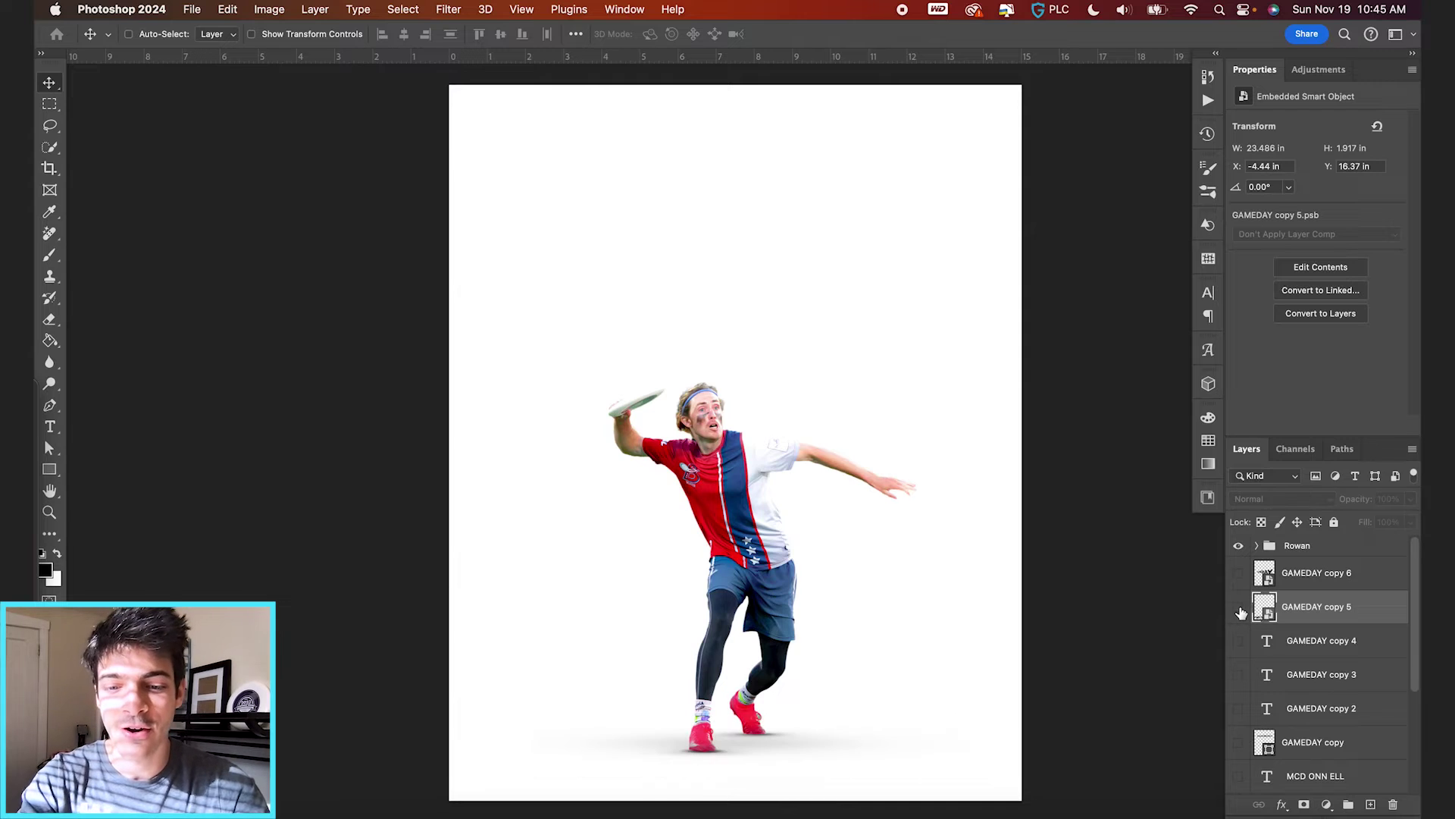
scroll(1240, 612, down, 5)
click(1239, 711)
click(1267, 712)
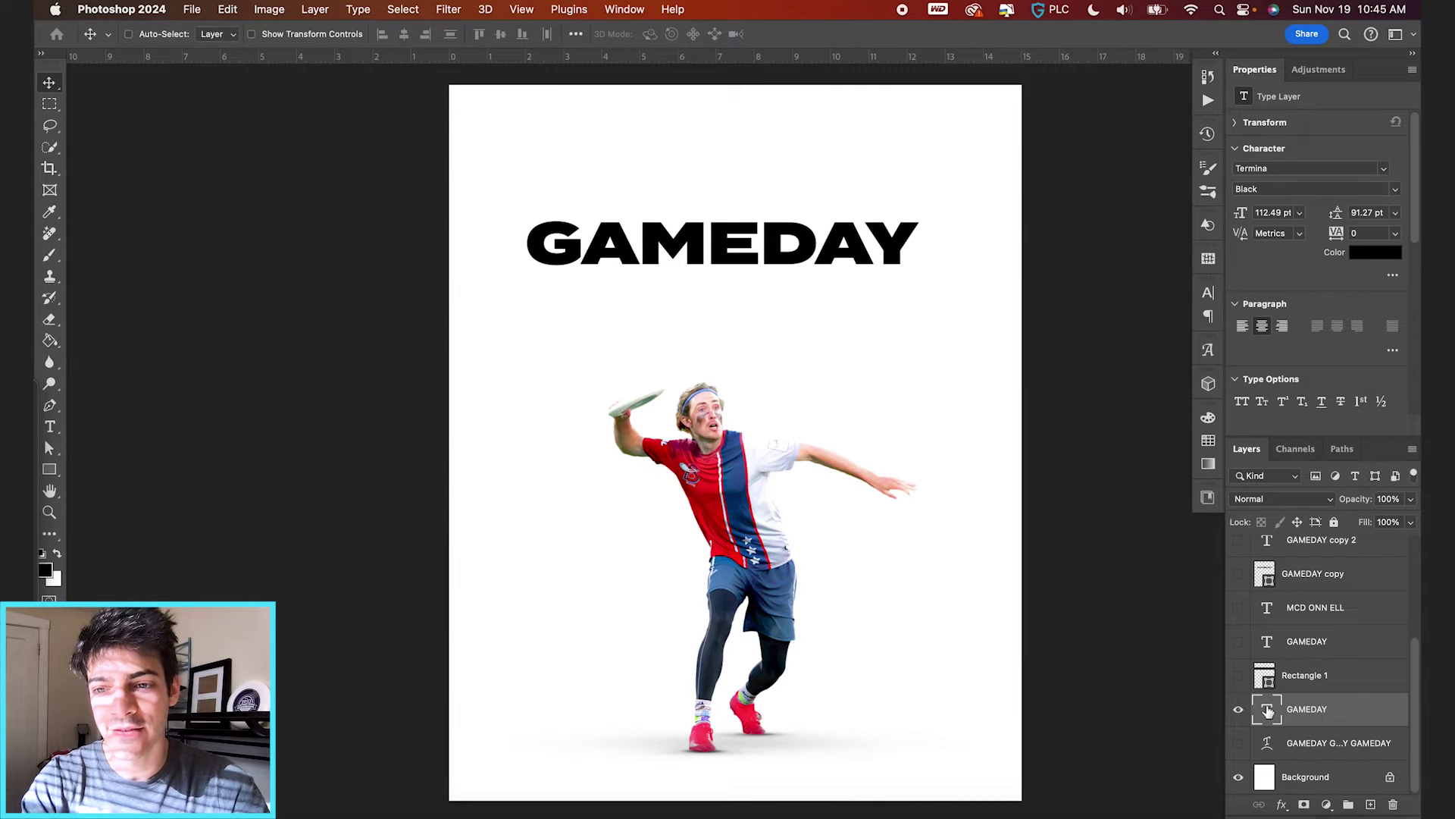
key(super+j)
drag(1269, 713, 1314, 560)
Scale GAMEDAY copy 7 up slightly, shift it right, and convert it for smart filters
key(super+t)
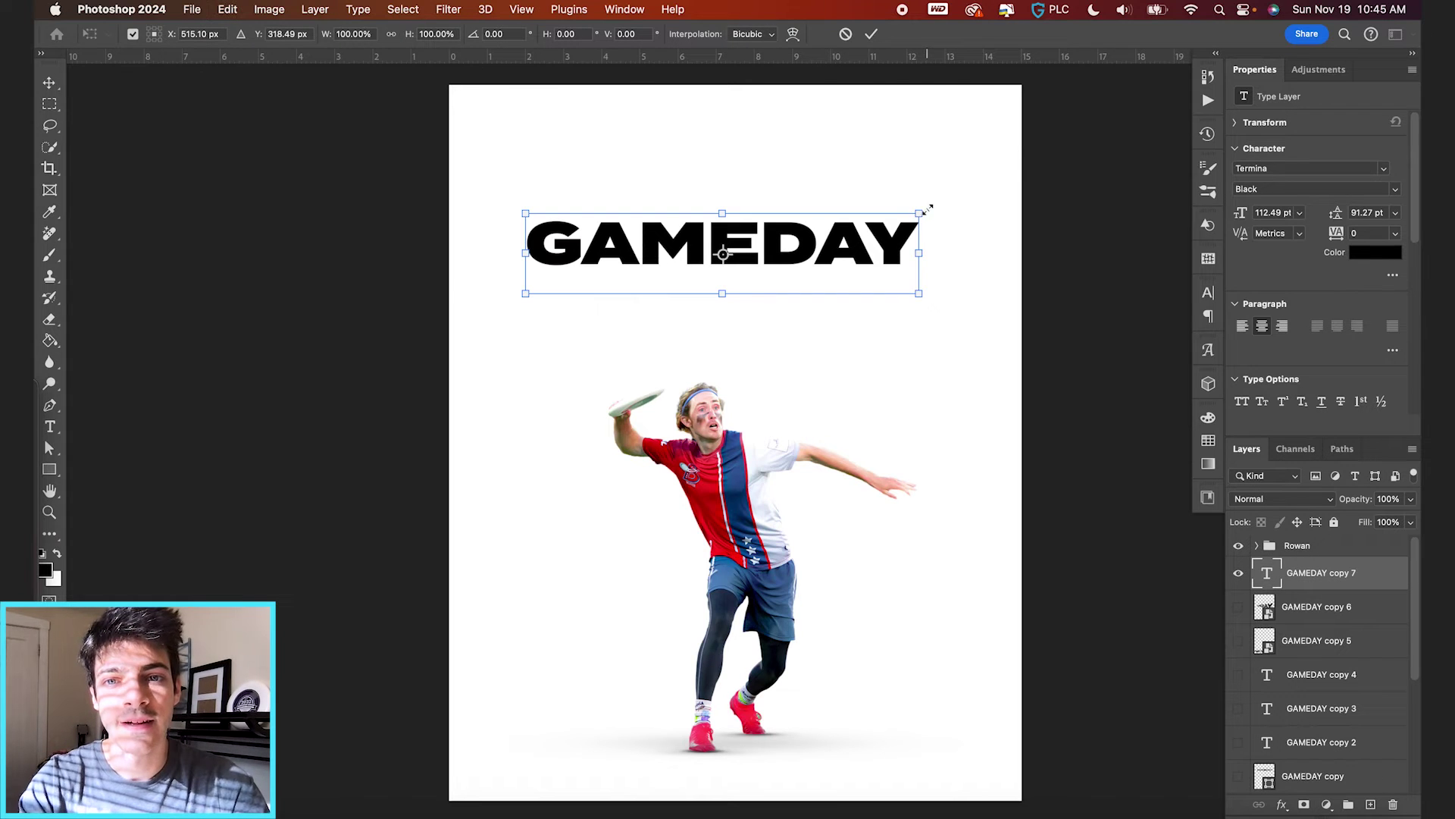
drag(925, 203, 963, 196)
key(Return)
drag(893, 281, 907, 282)
click(457, 6)
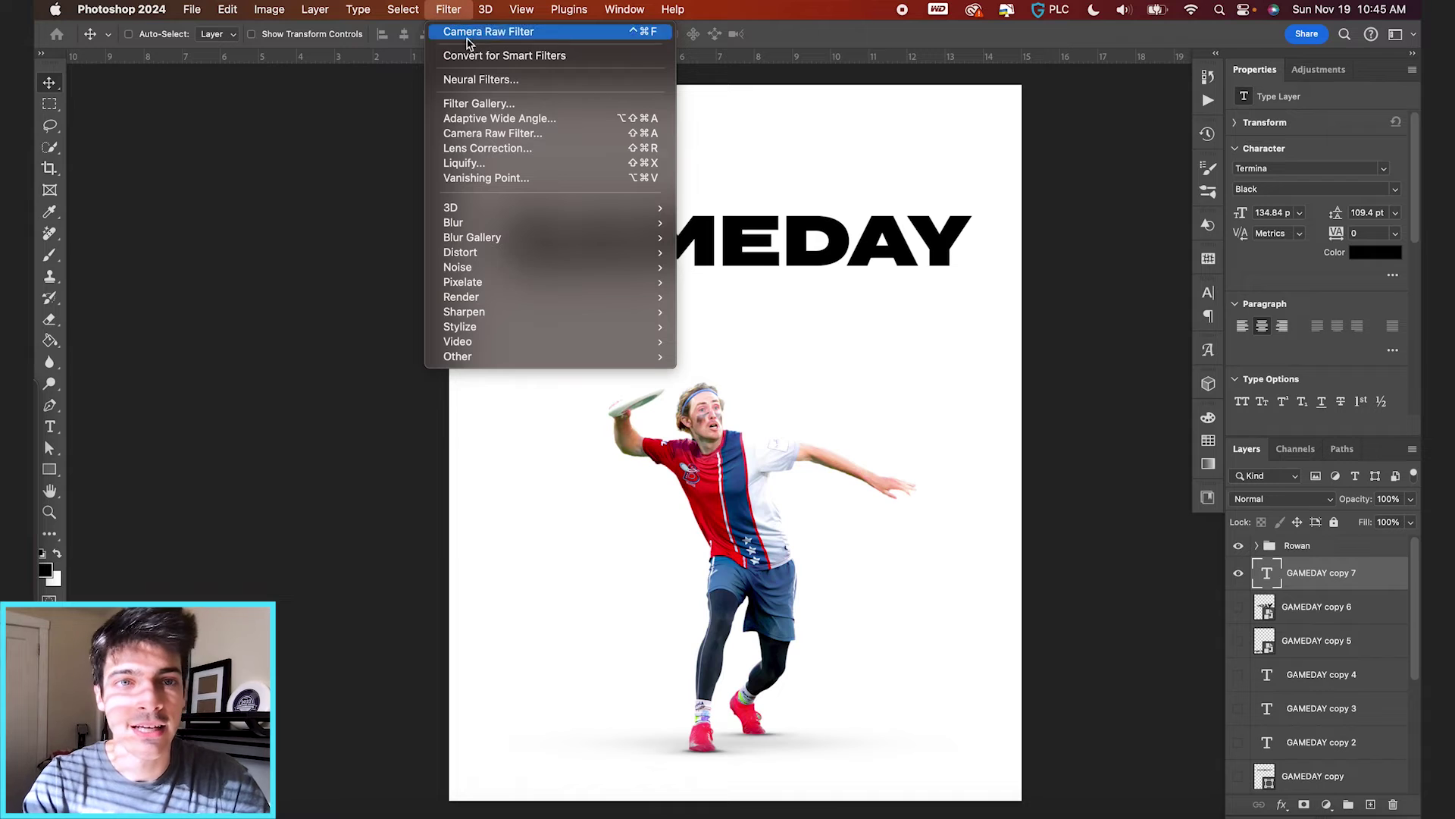
click(489, 53)
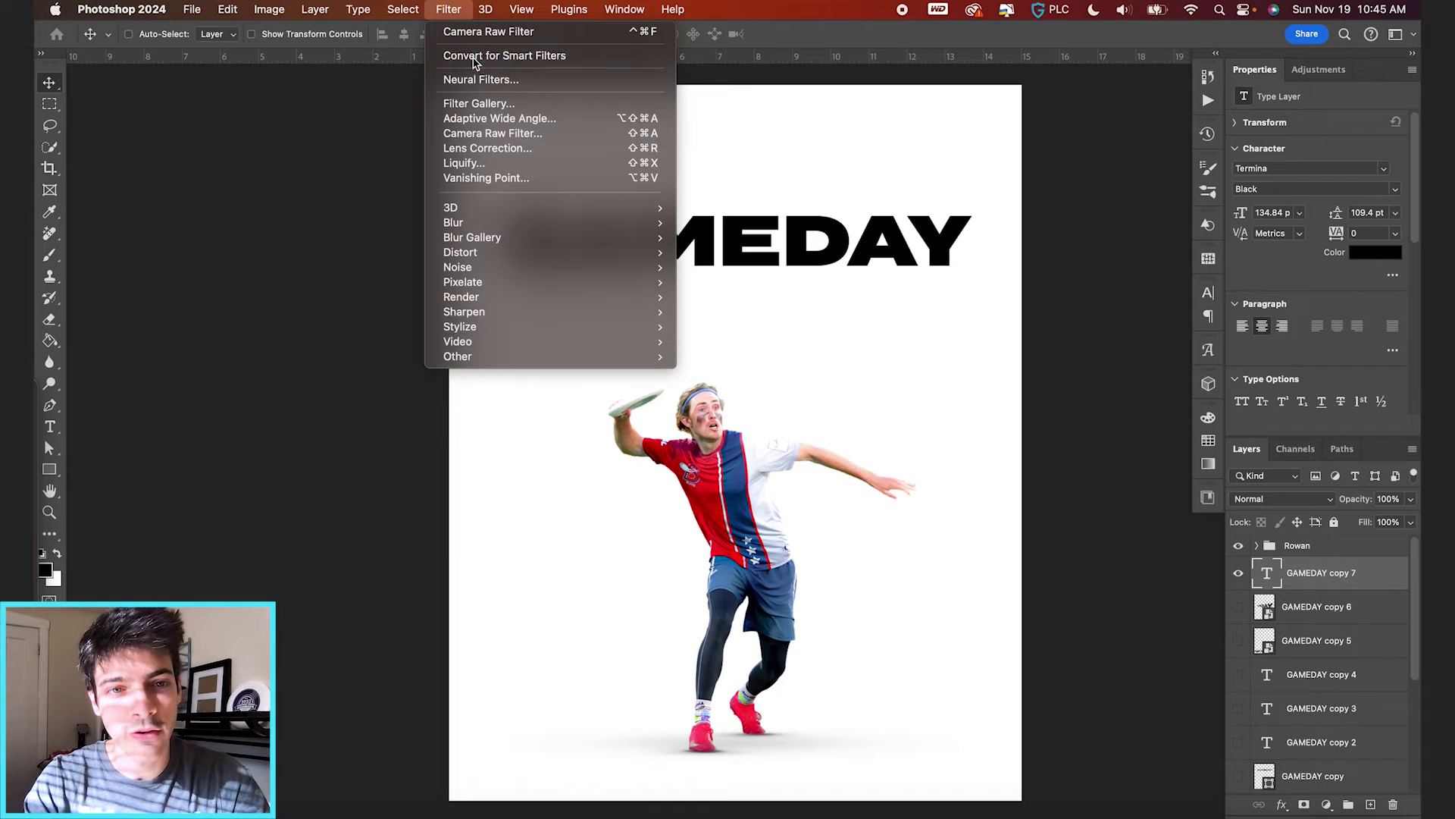
click(450, 8)
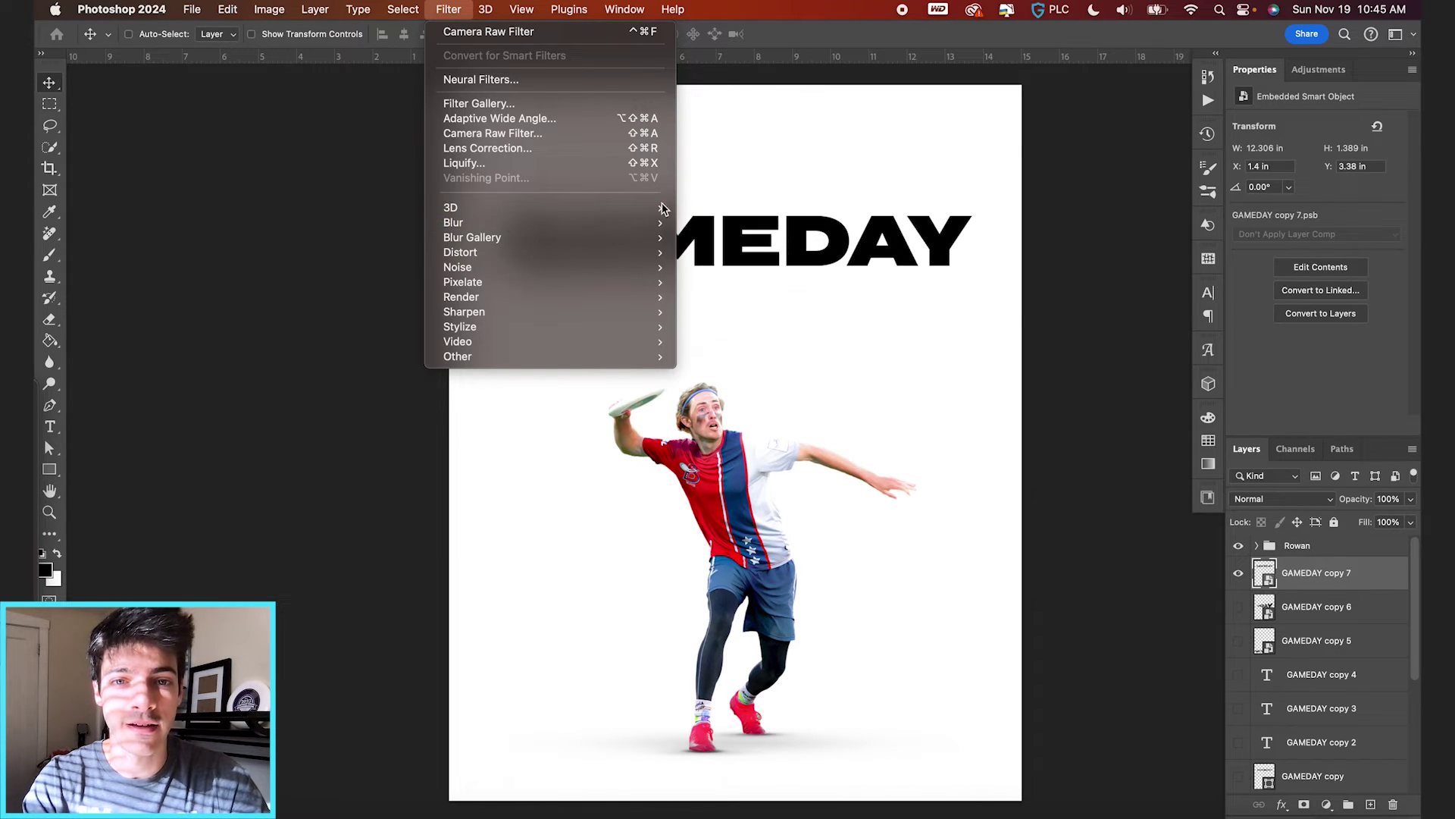
Apply a Field Blur to the title with a pin on the G and a 3 px pin on the A
mouse_move(627, 237)
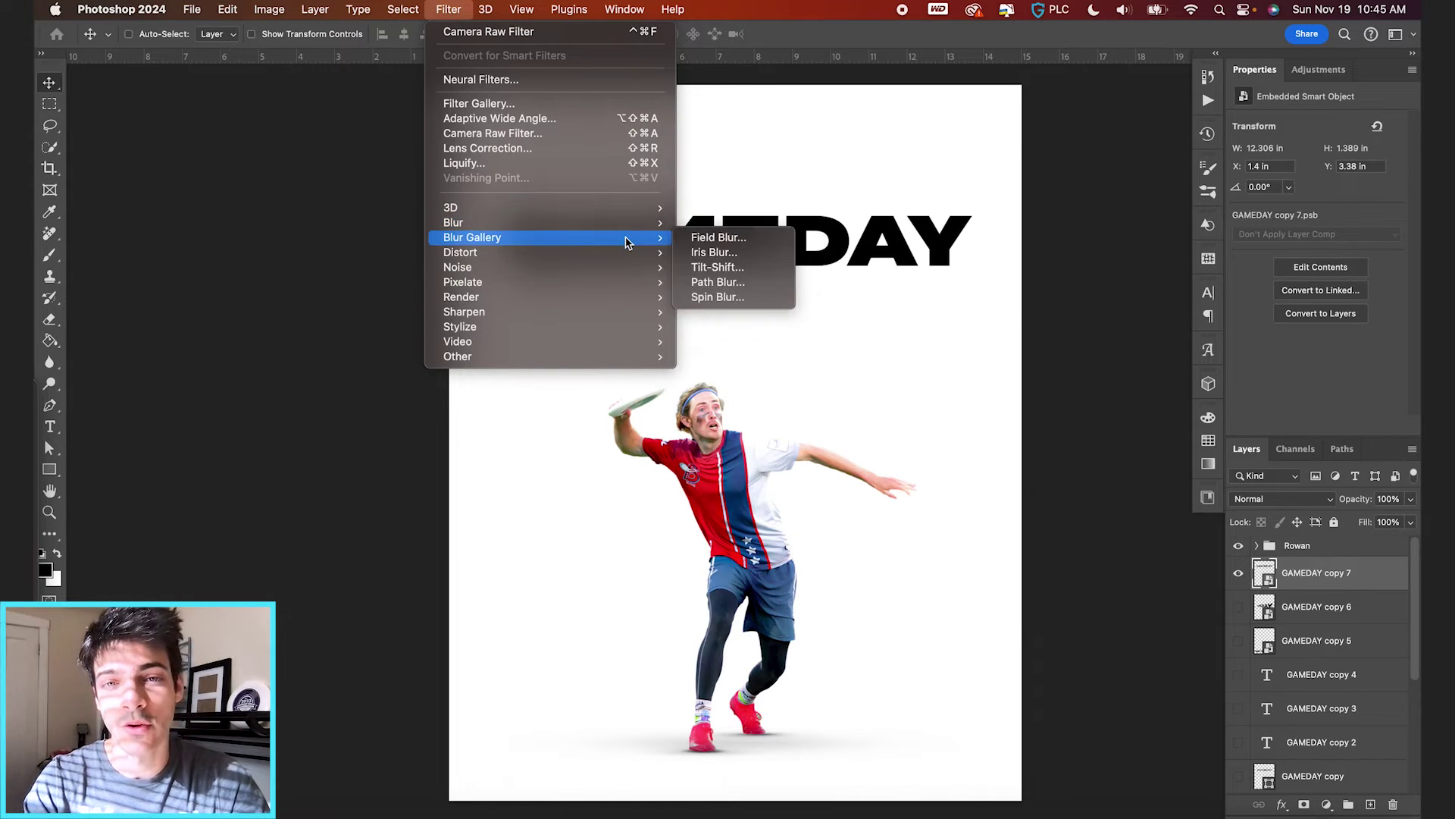
click(718, 238)
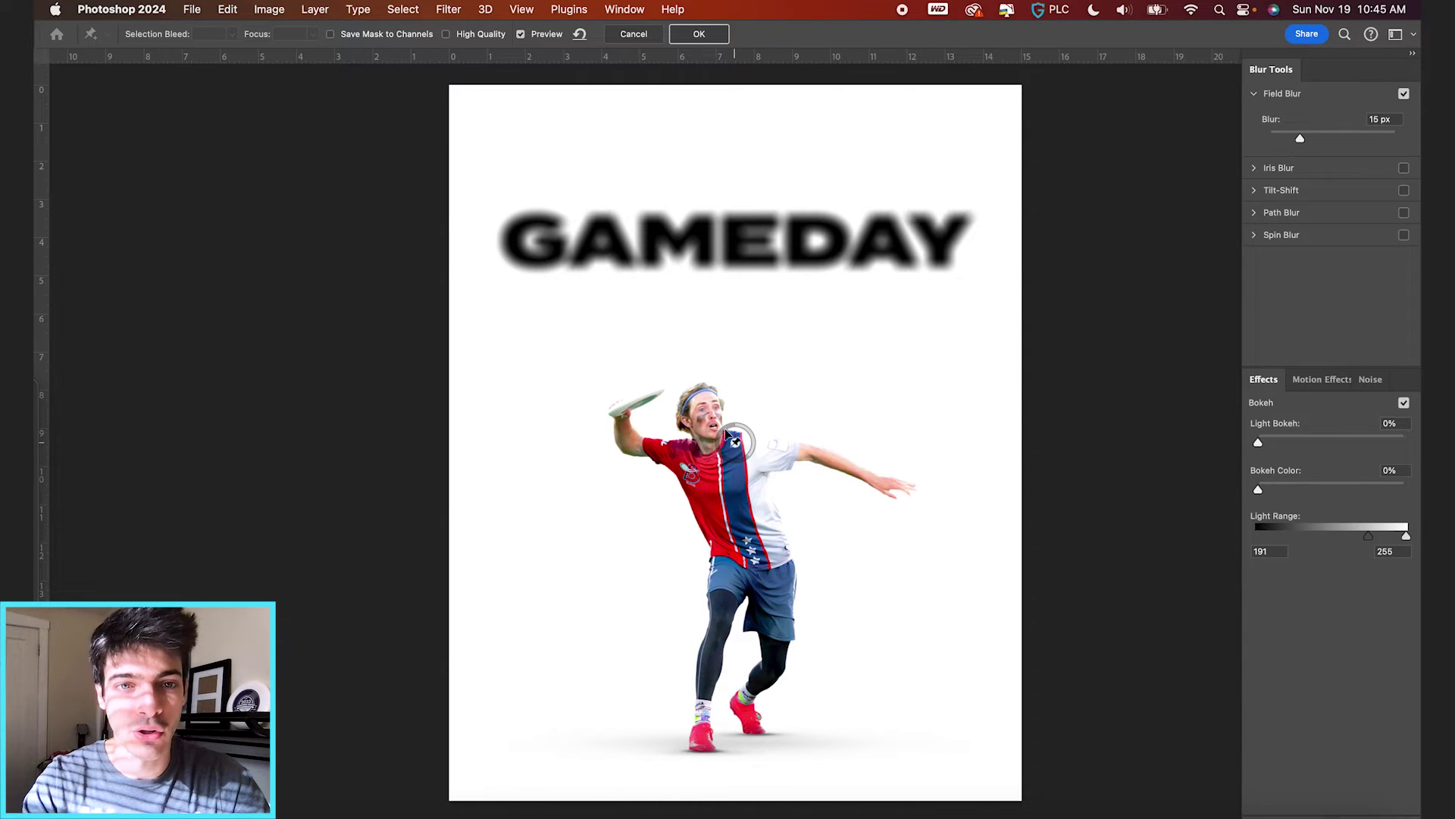
drag(736, 440, 519, 255)
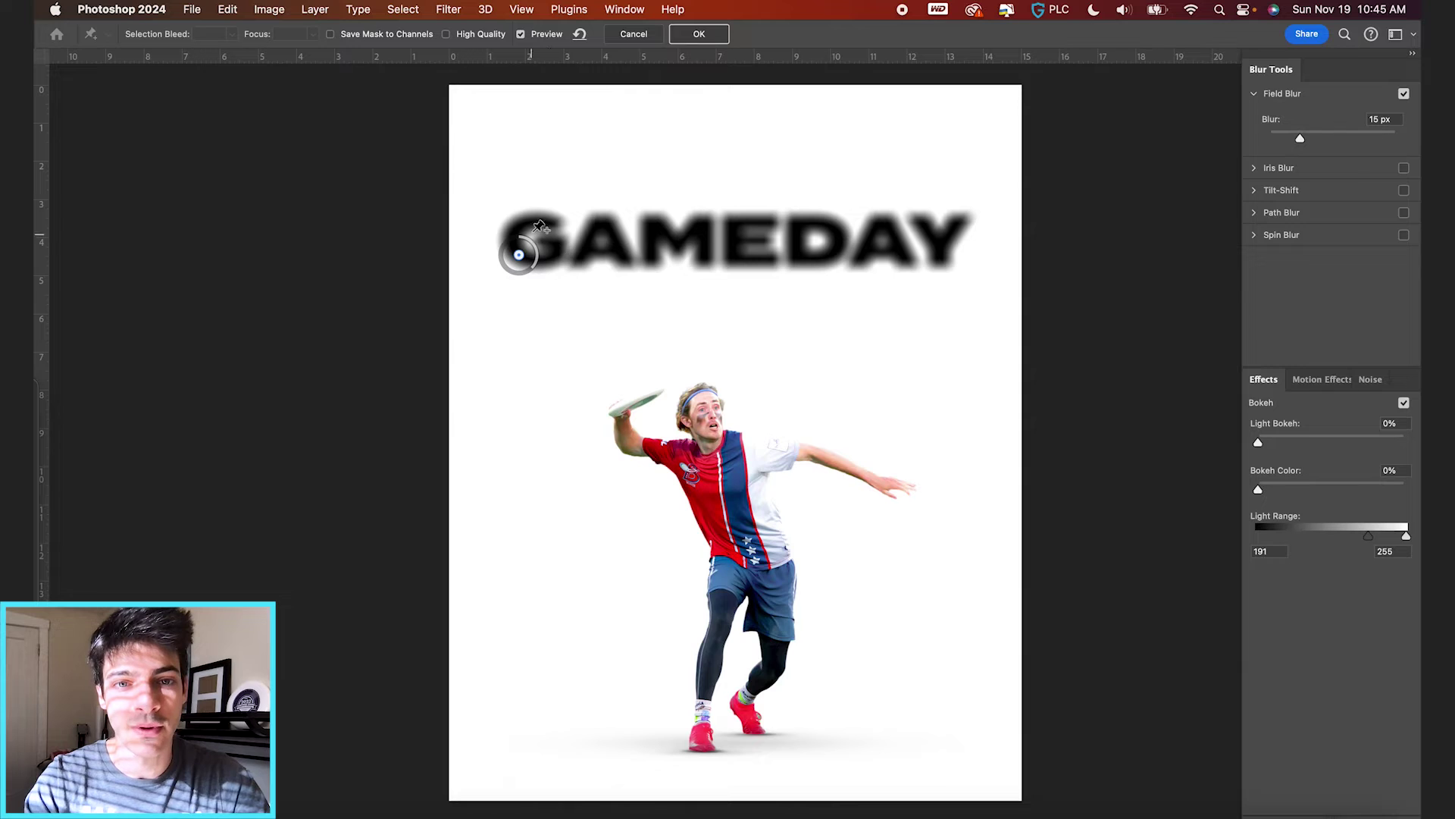
click(635, 237)
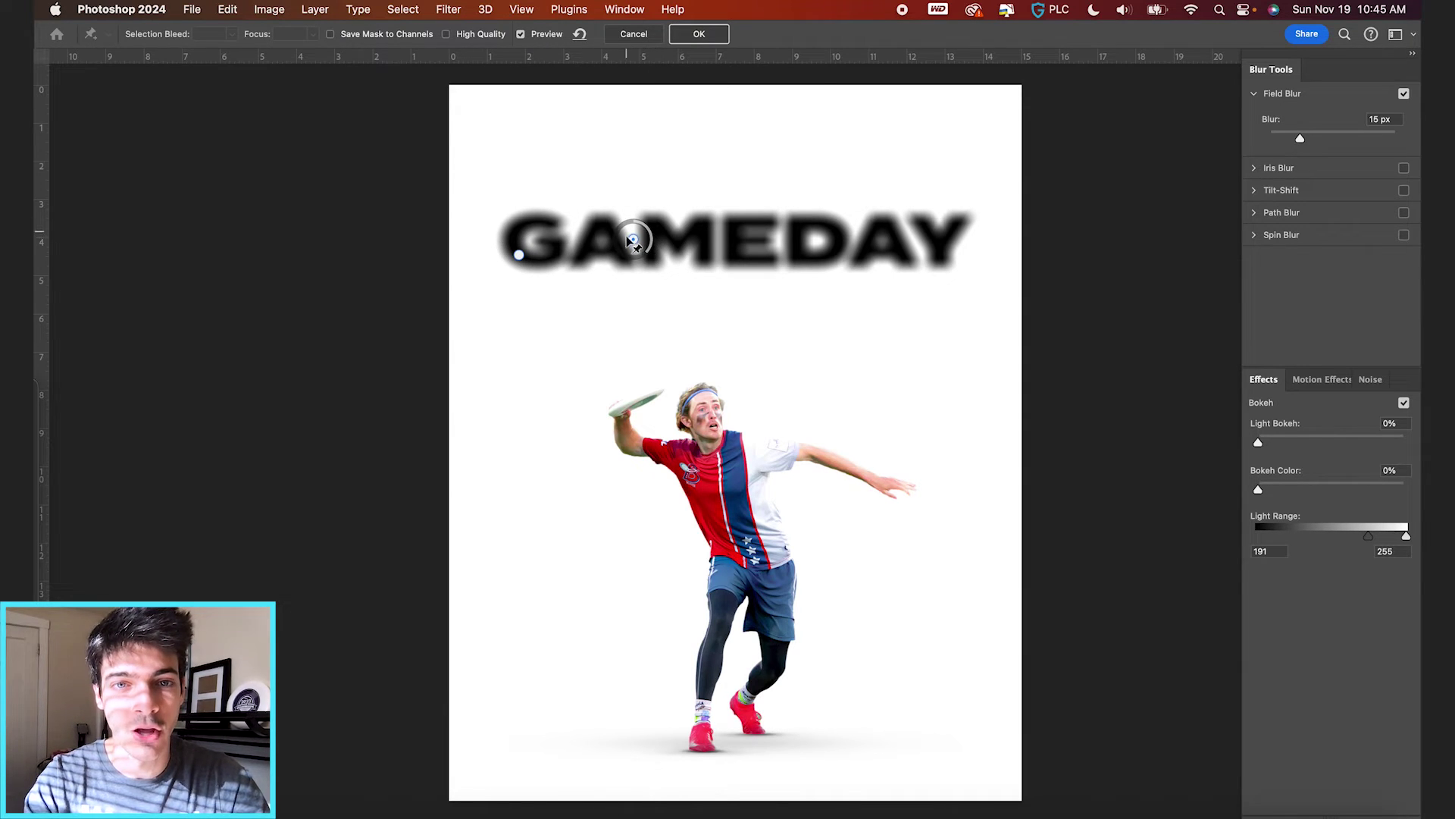
drag(648, 257, 648, 221)
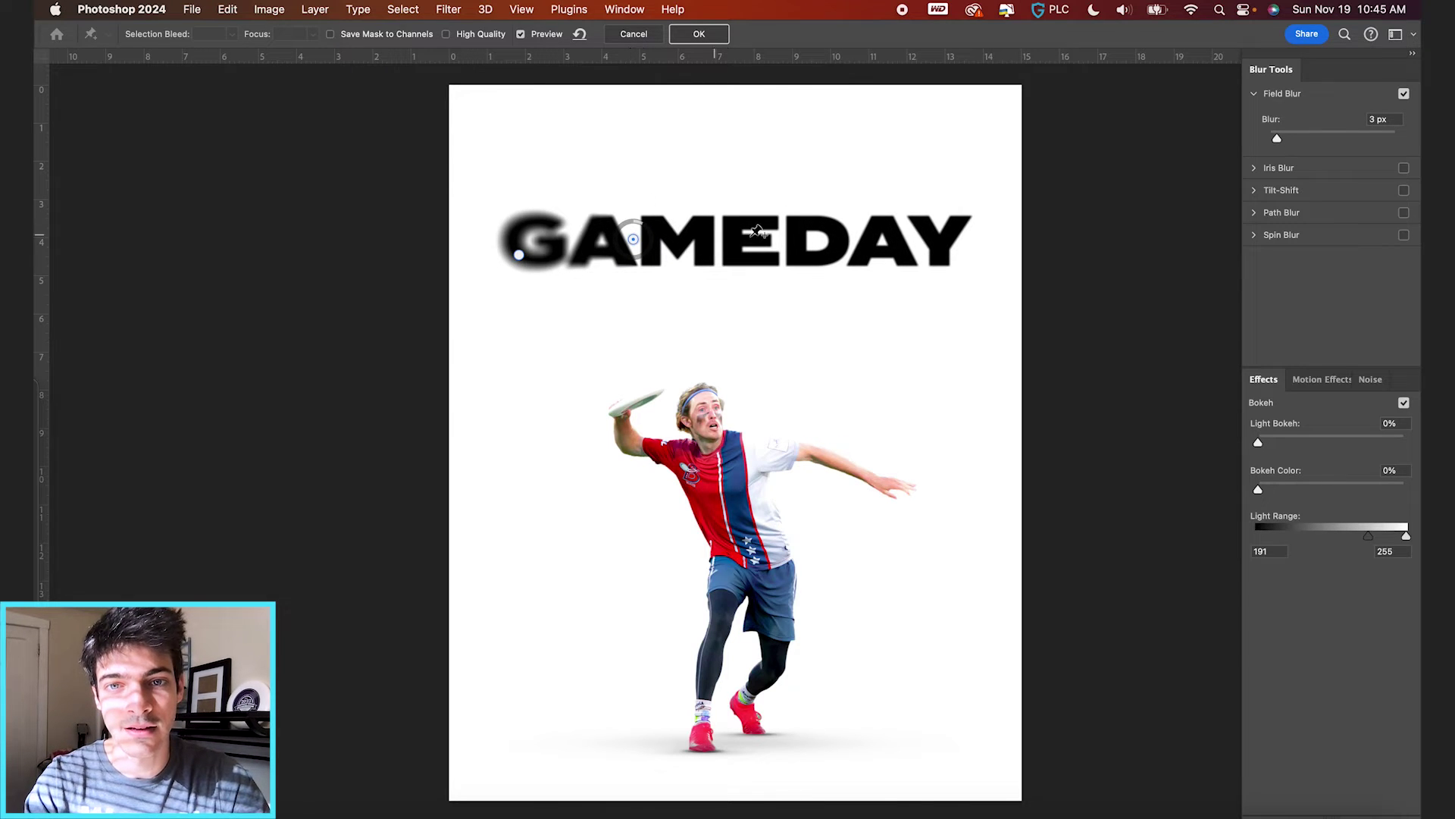
Add 5 px and 3 px blur pins around the D and a 14 px pin on the G, then apply
click(709, 260)
click(807, 219)
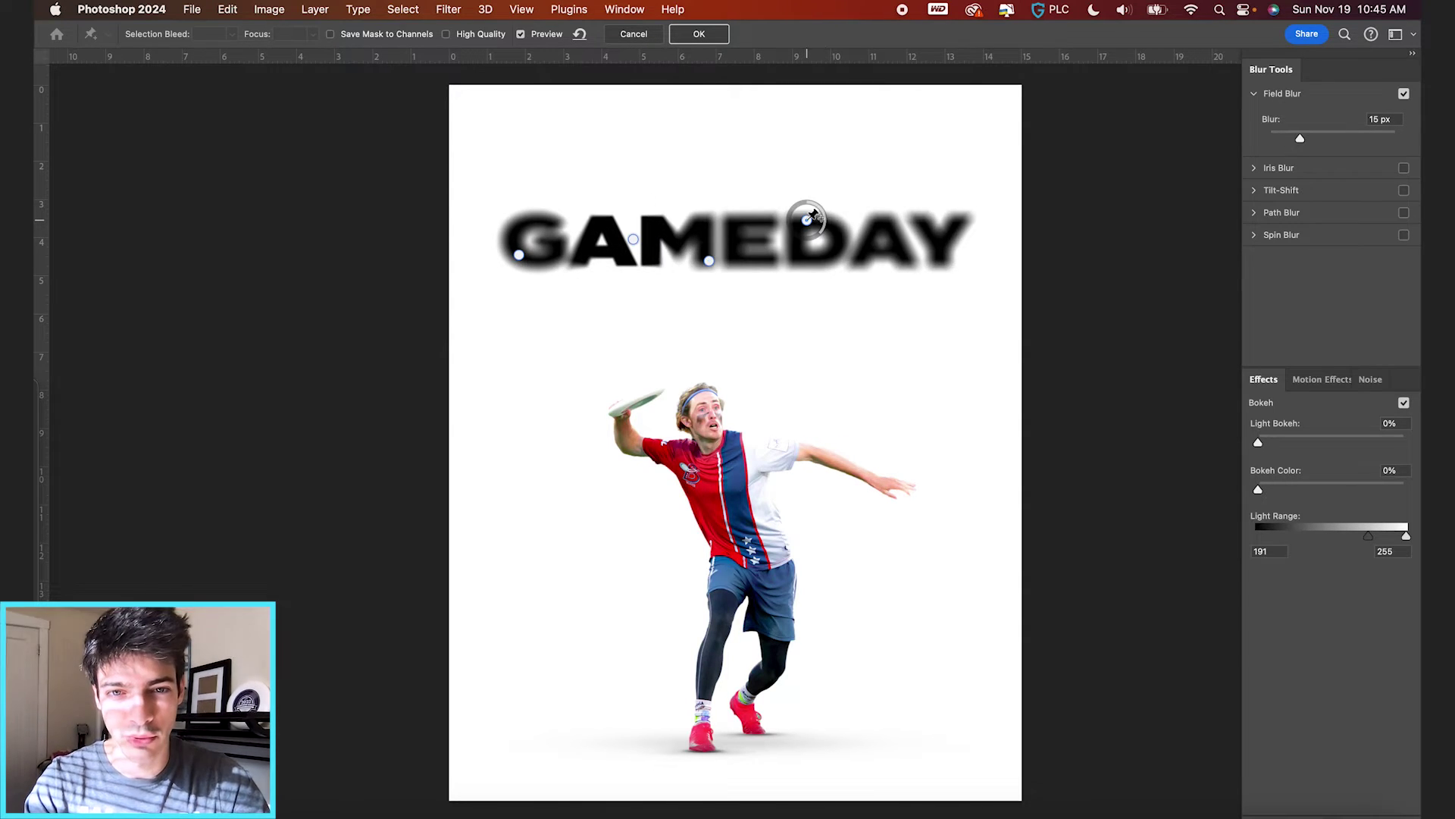
drag(825, 235, 825, 213)
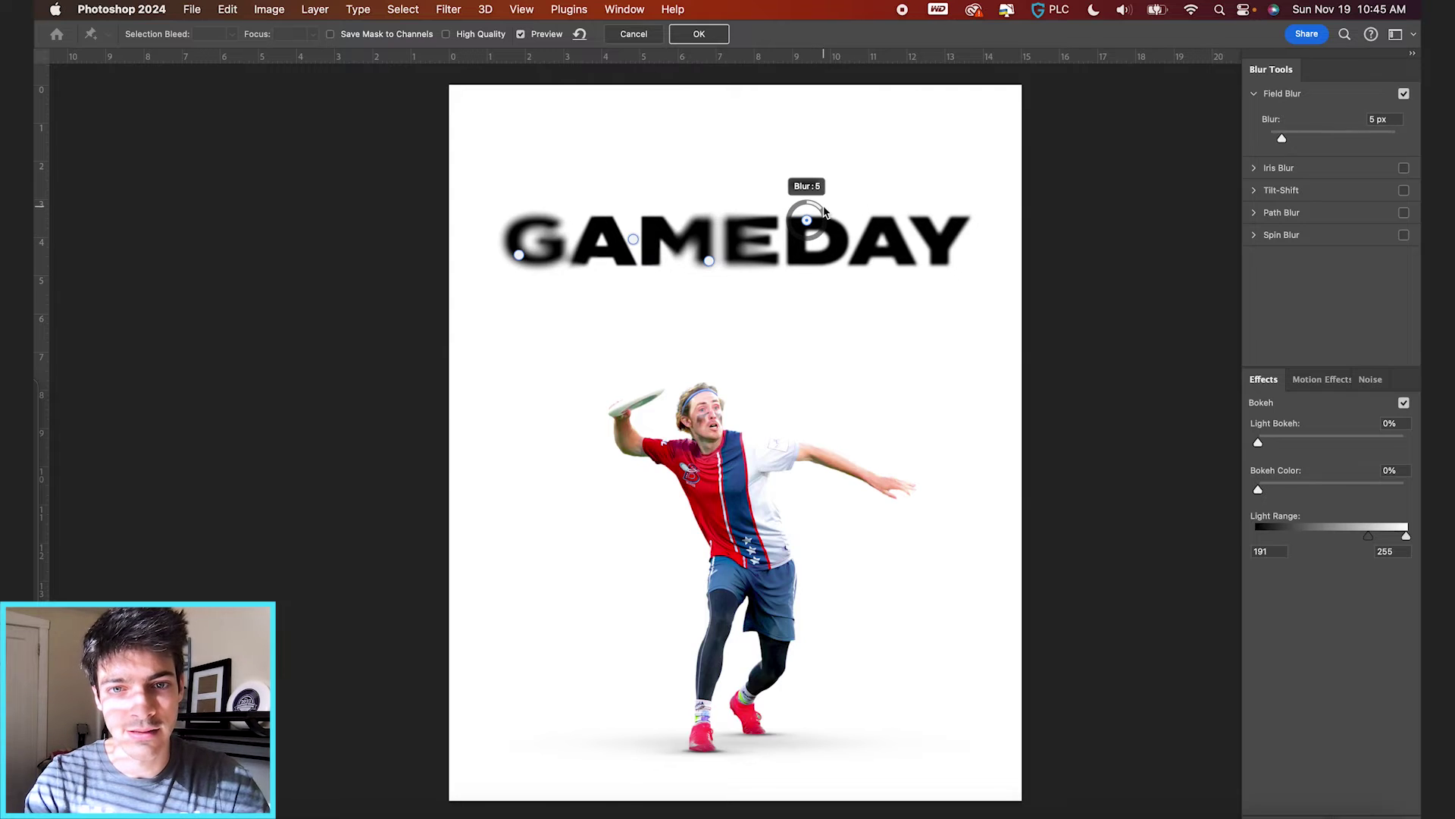
click(709, 261)
mouse_move(726, 262)
mouse_down()
mouse_move(721, 249)
mouse_move(729, 265)
mouse_up()
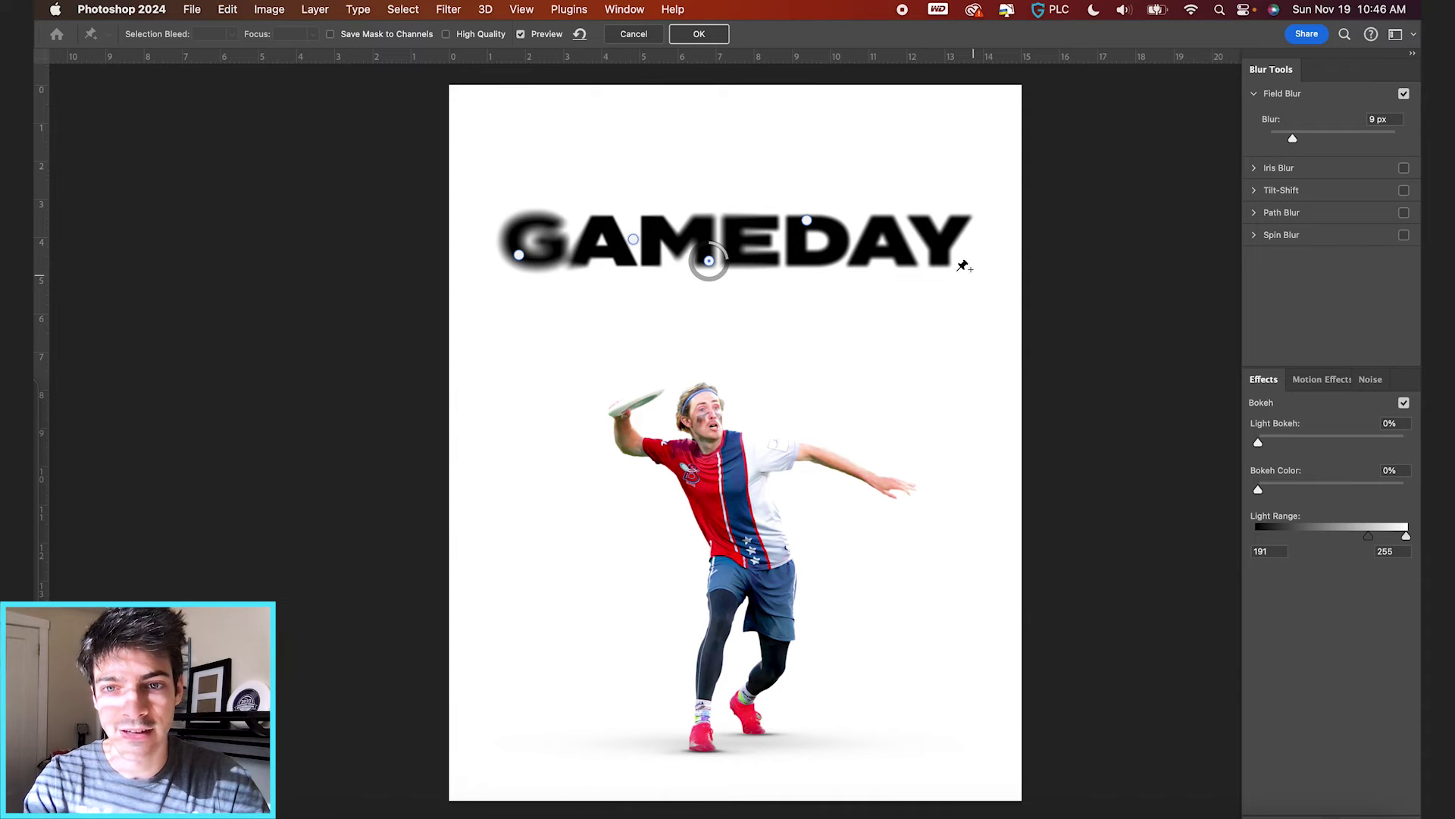
click(565, 216)
drag(575, 232, 582, 233)
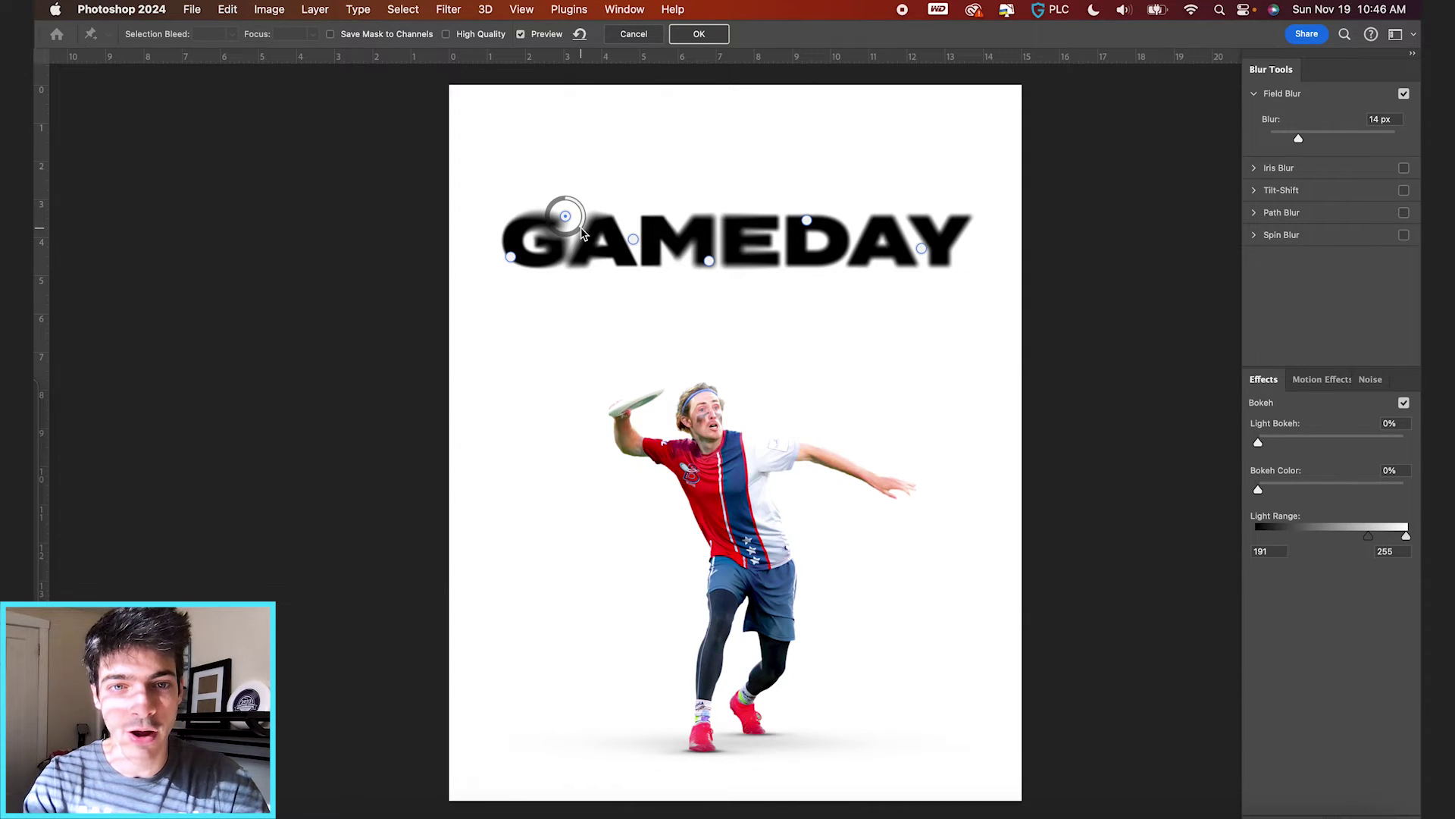
key(Return)
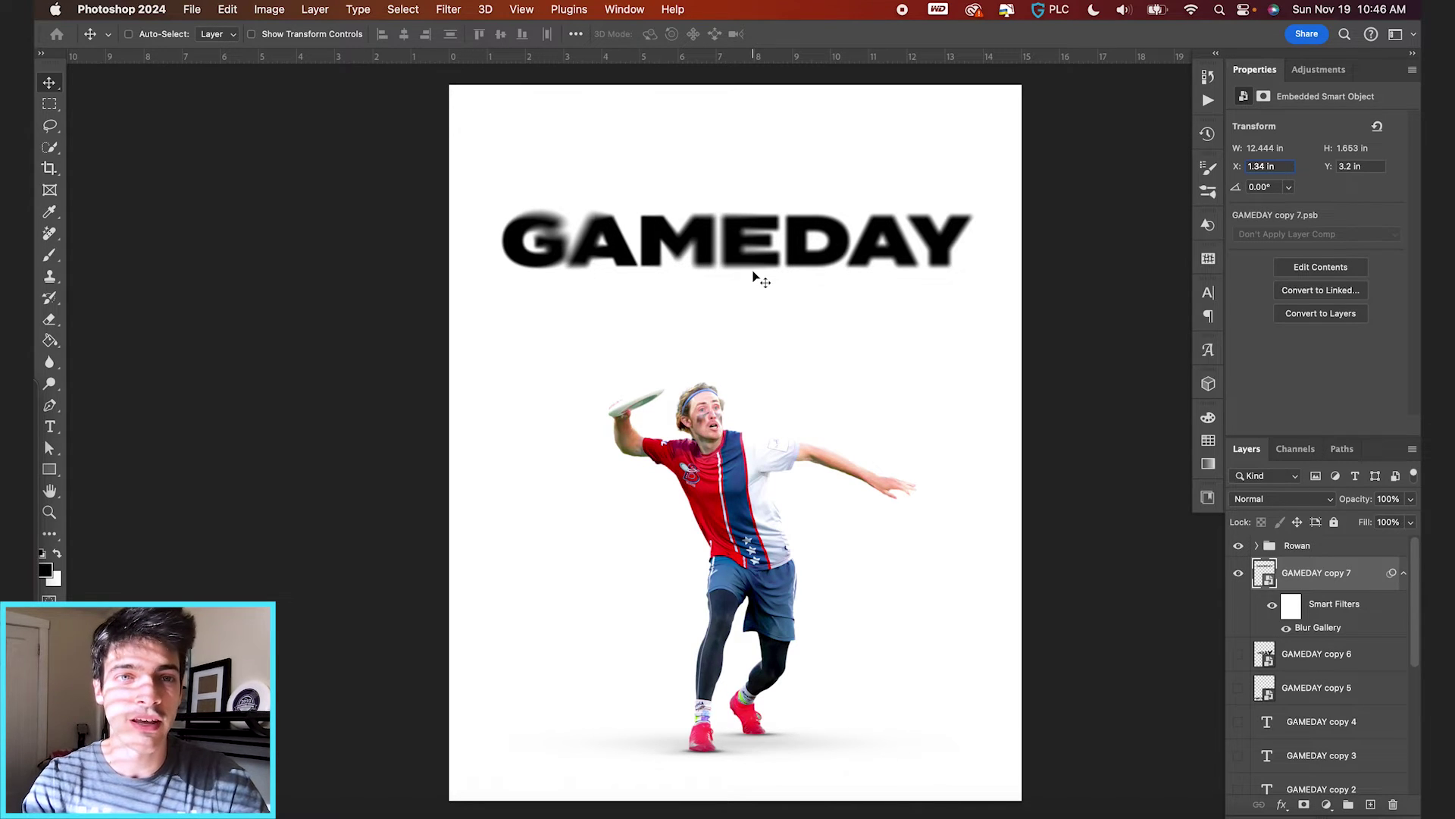
Open Liquify on the blurred title with the Forward Warp brush at size 100
click(446, 9)
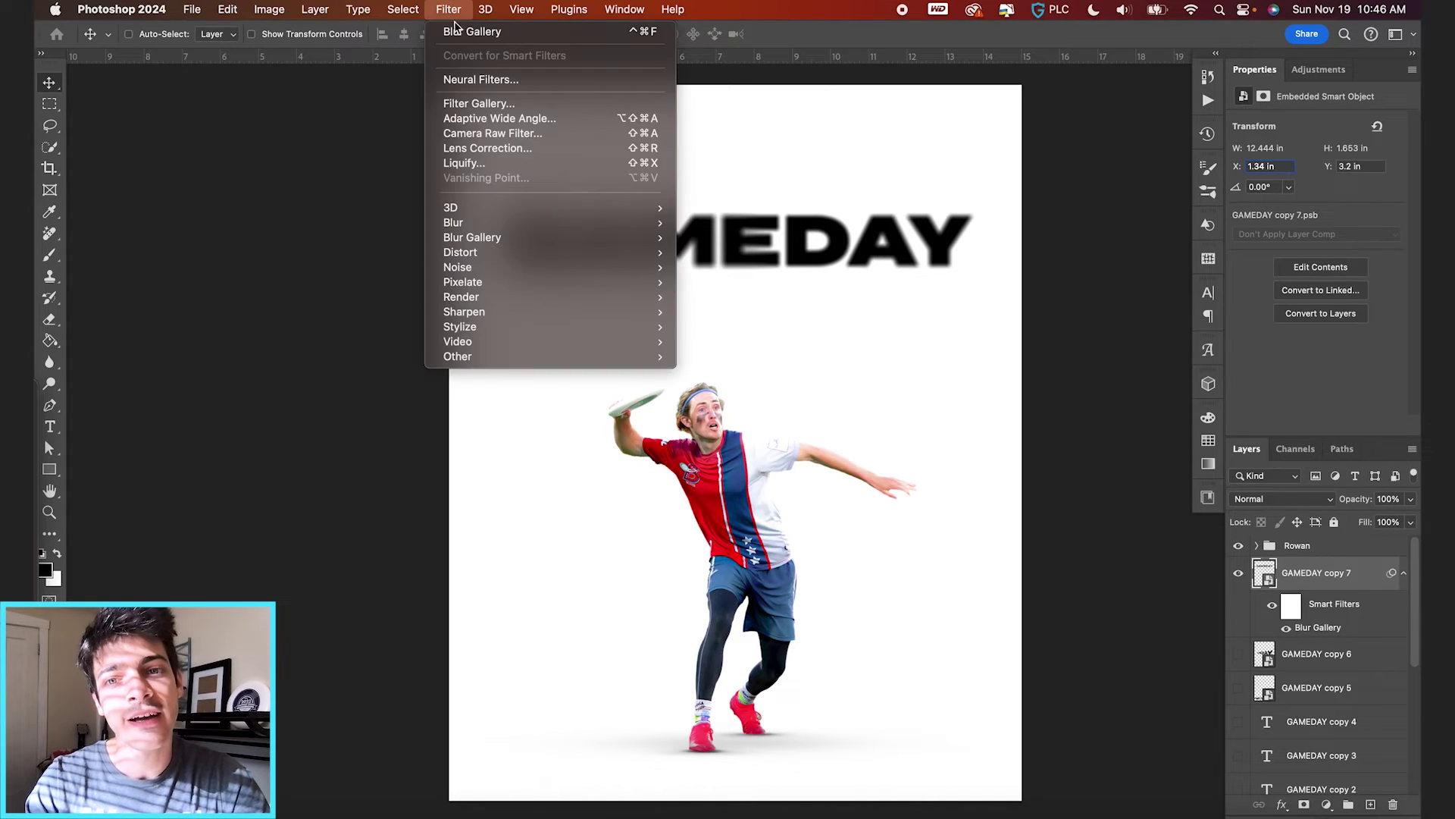
click(493, 165)
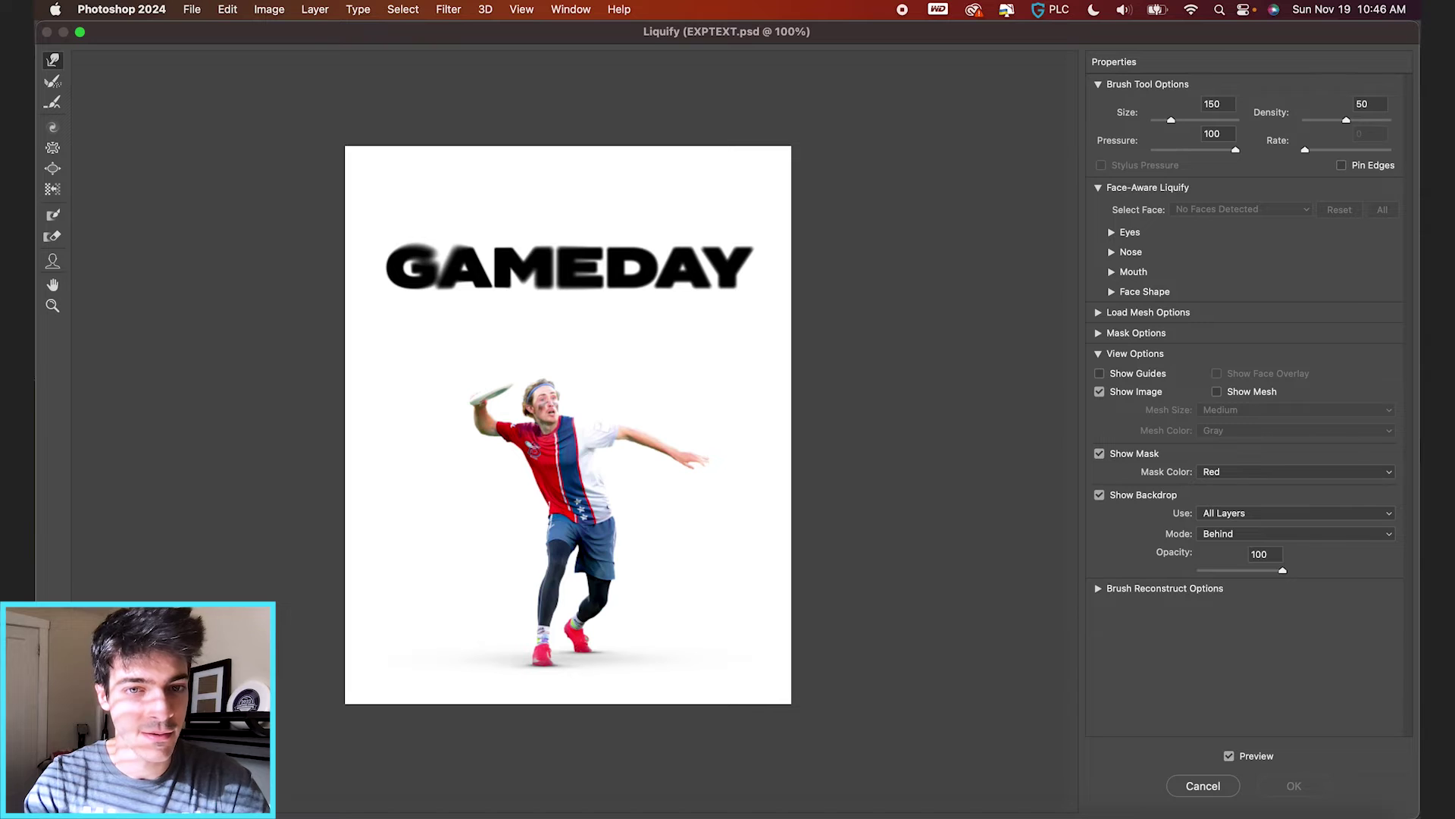
key(super+equal)
scroll(685, 455, up, 5)
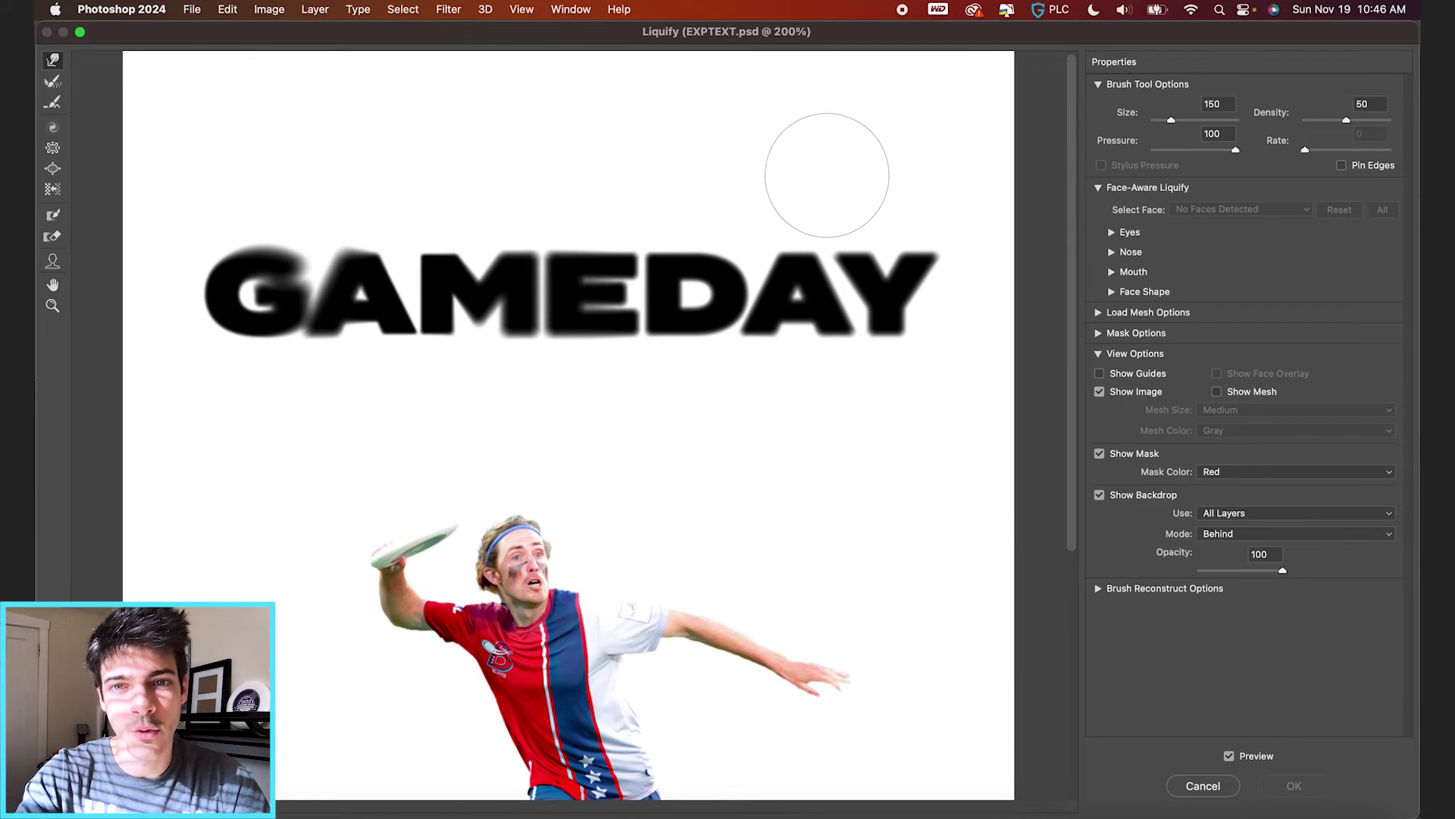
key(bracketleft)
key(bracketleft)
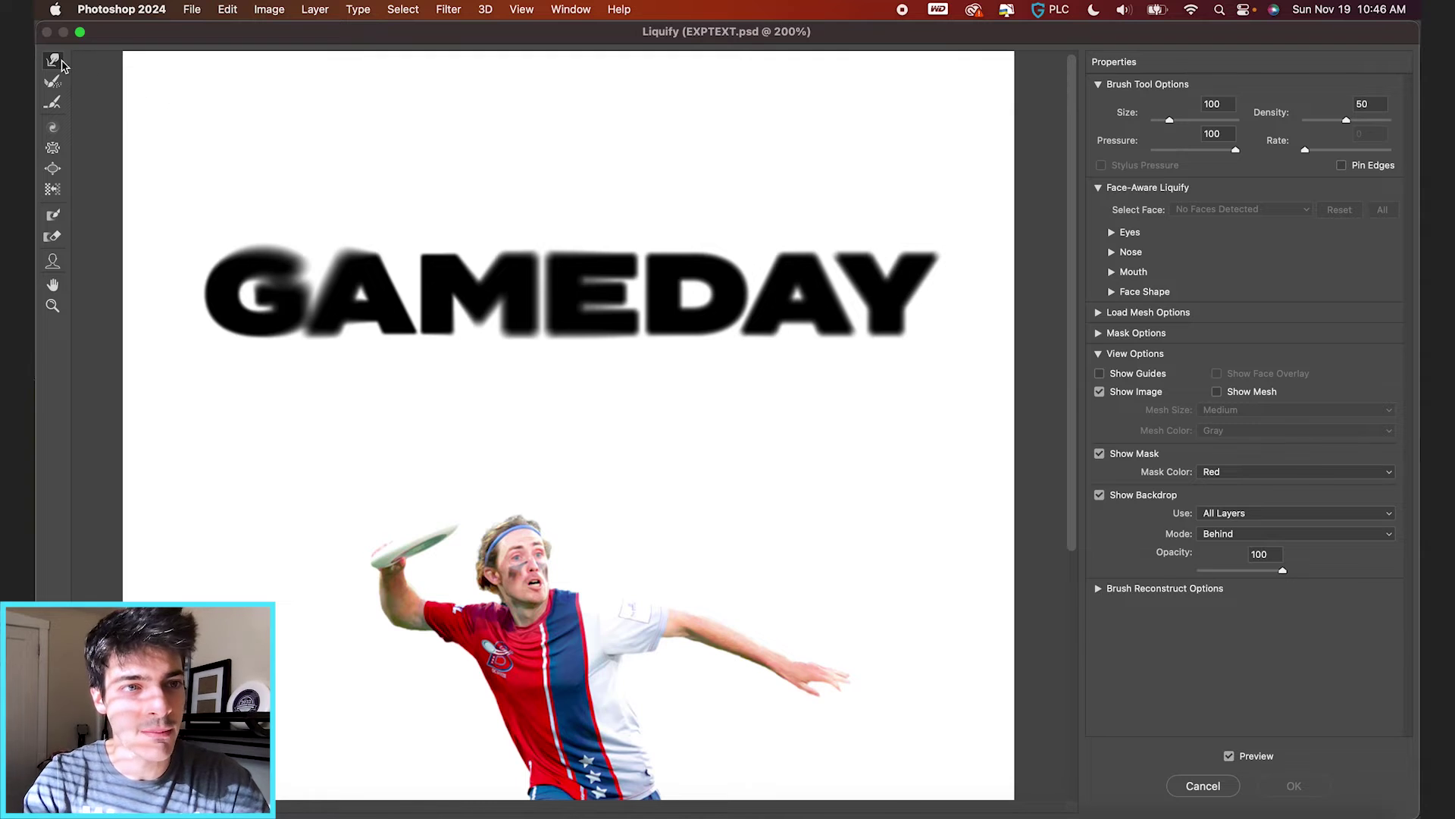
click(60, 65)
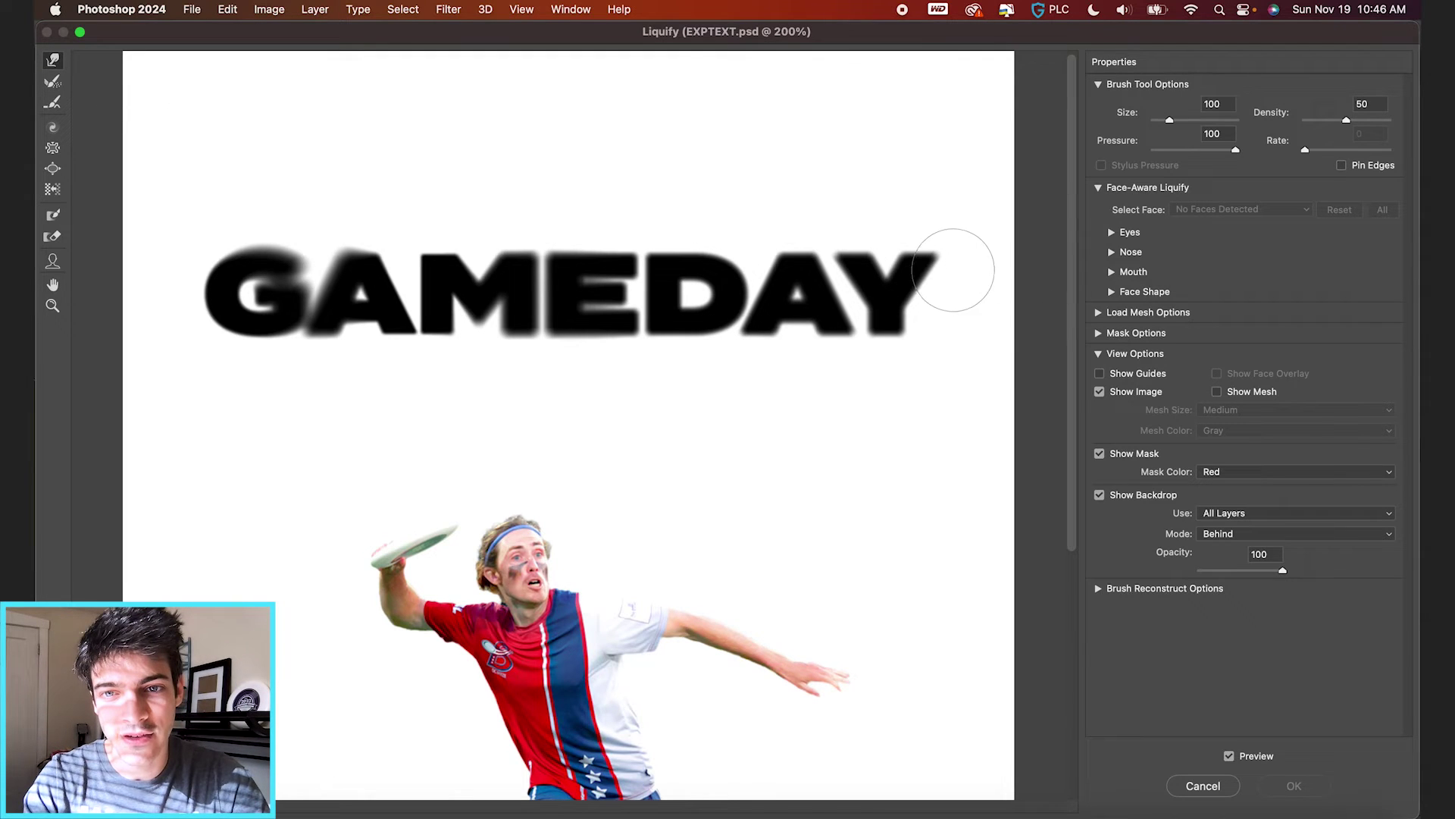
Smear the Y's upper arm to the right and pull drips down from the A and M
mouse_move(939, 252)
mouse_down()
mouse_move(981, 221)
mouse_move(1020, 227)
mouse_up()
key(alt)
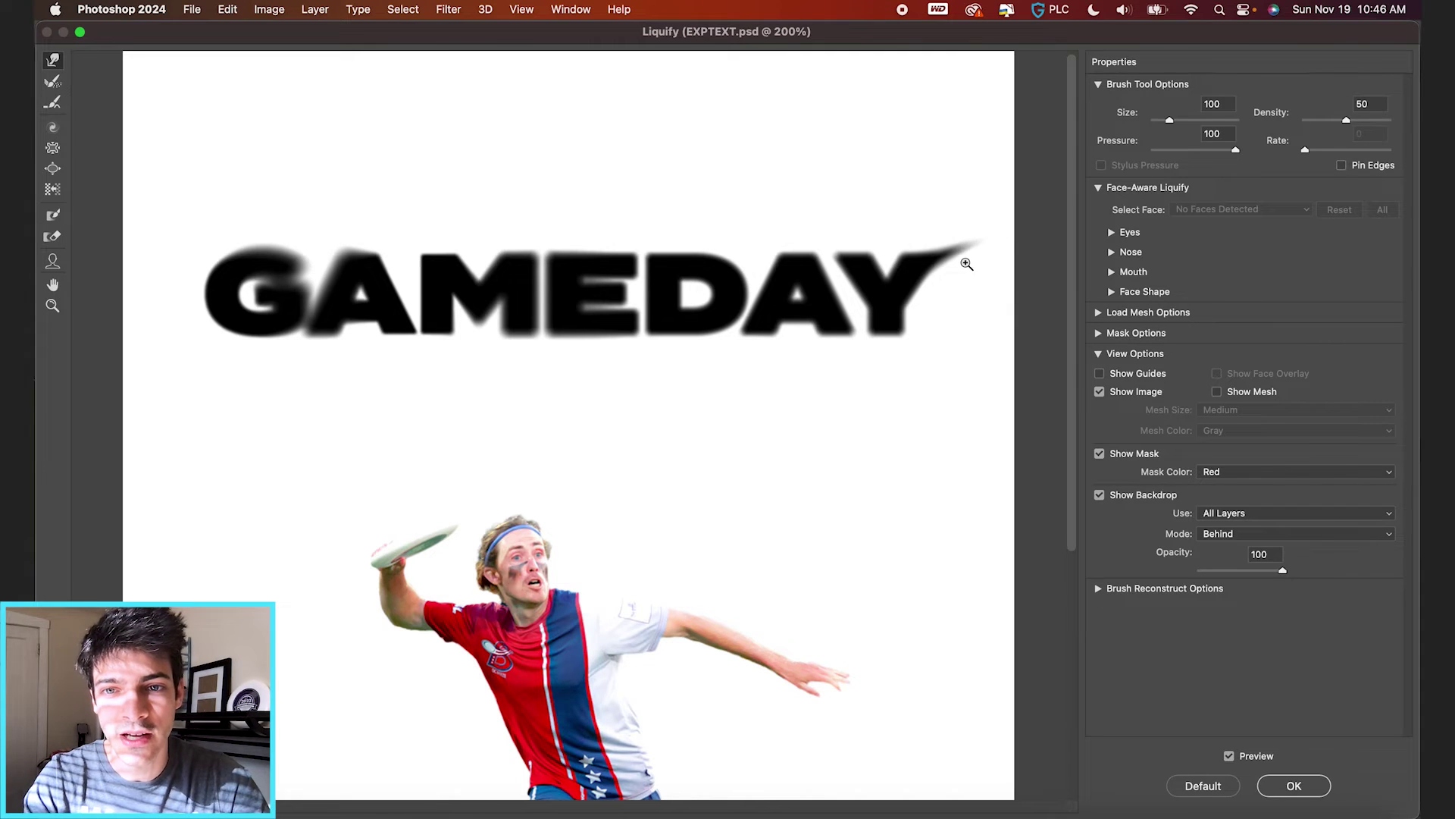
key(super+z)
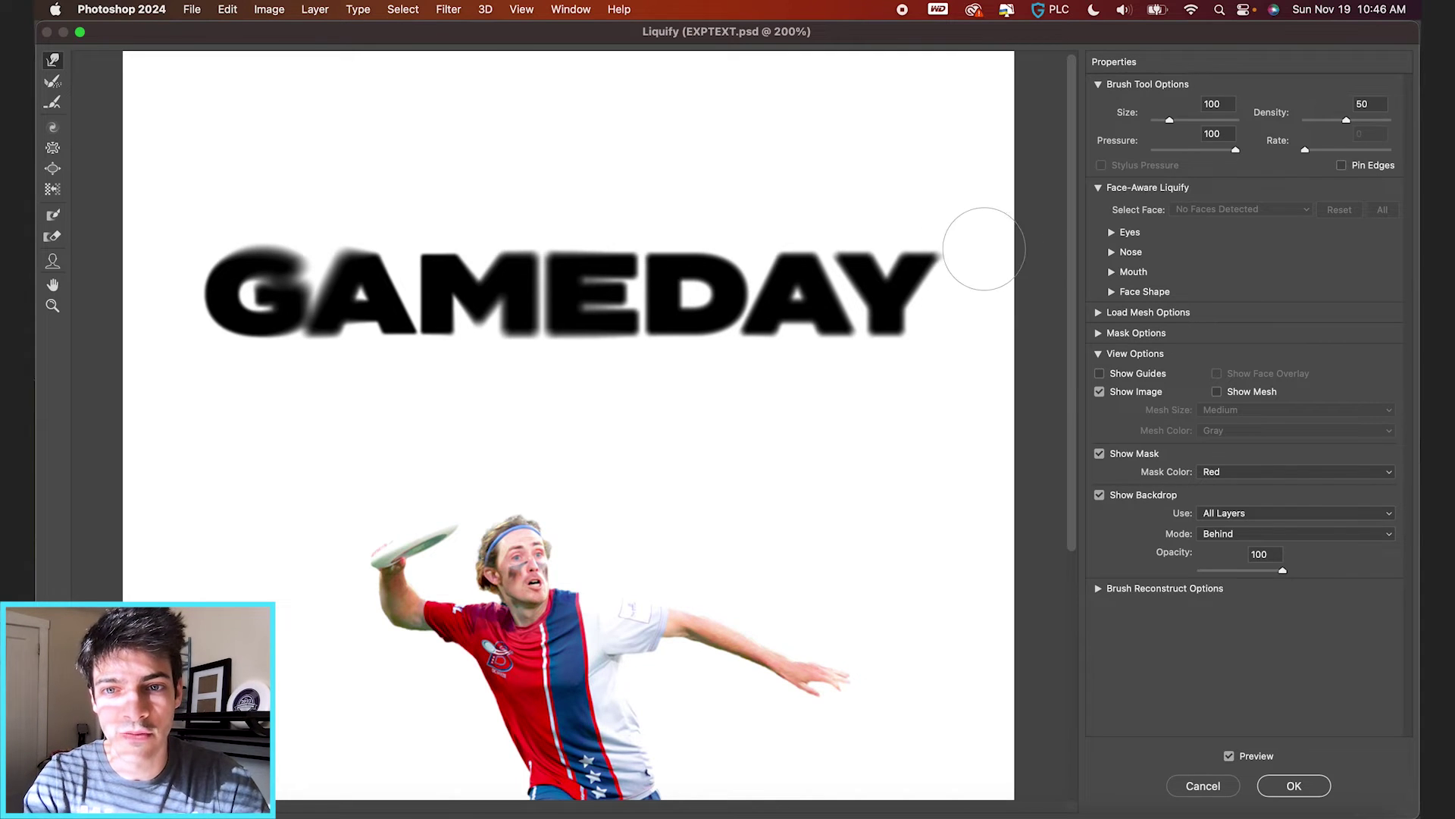
drag(947, 253, 993, 255)
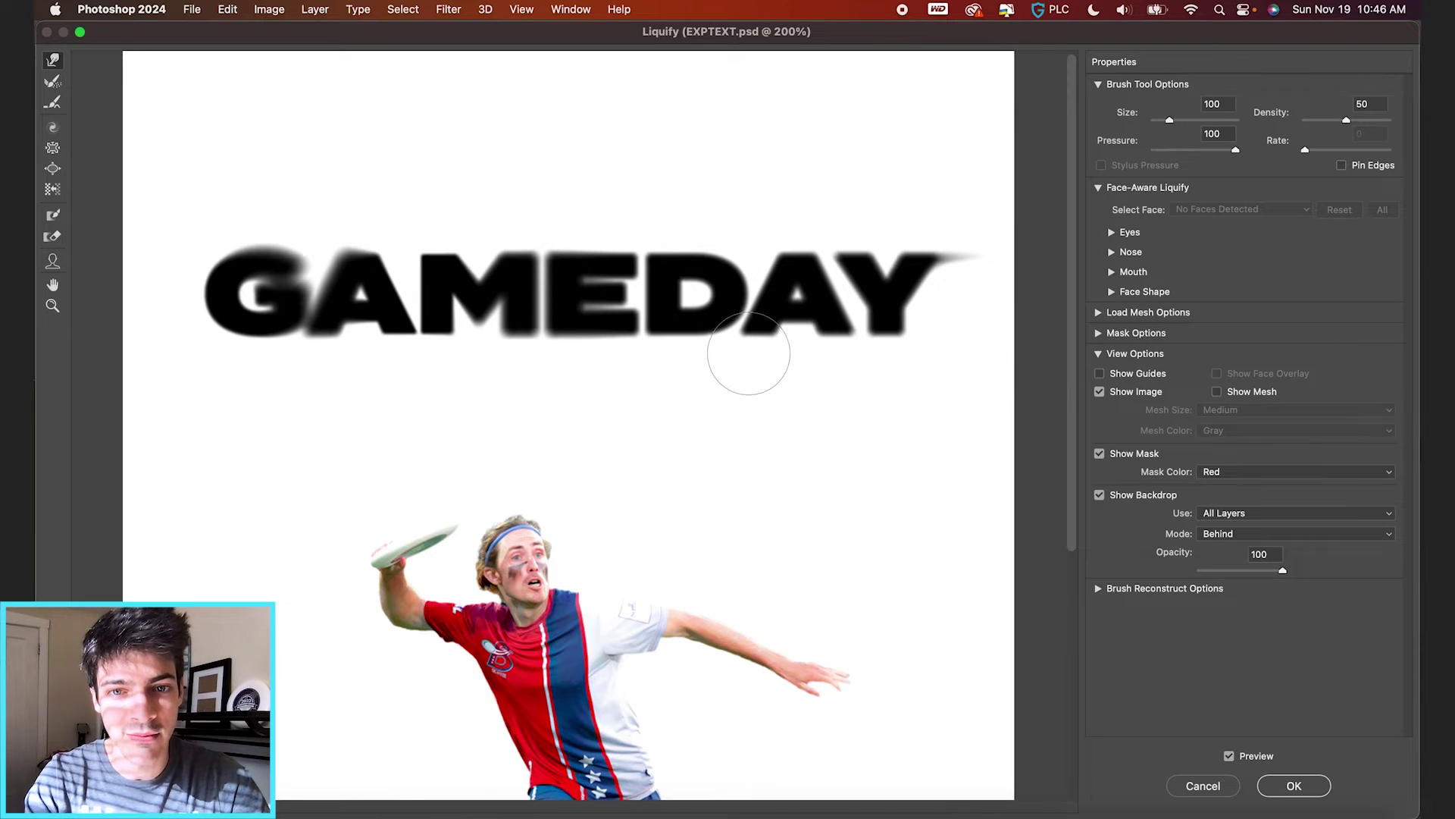
drag(749, 353, 773, 383)
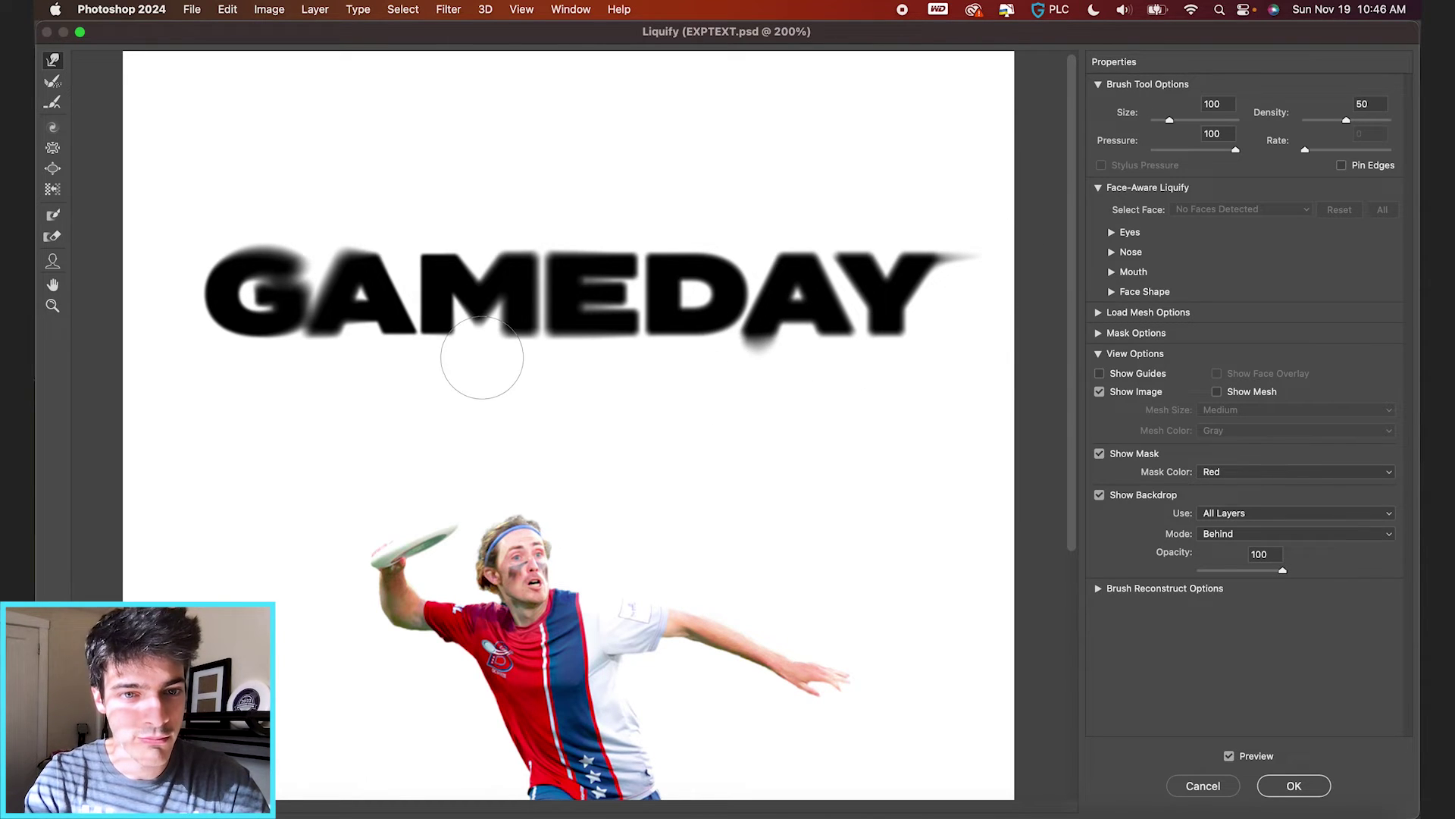
mouse_move(422, 357)
mouse_down()
mouse_move(438, 351)
mouse_move(445, 397)
mouse_up()
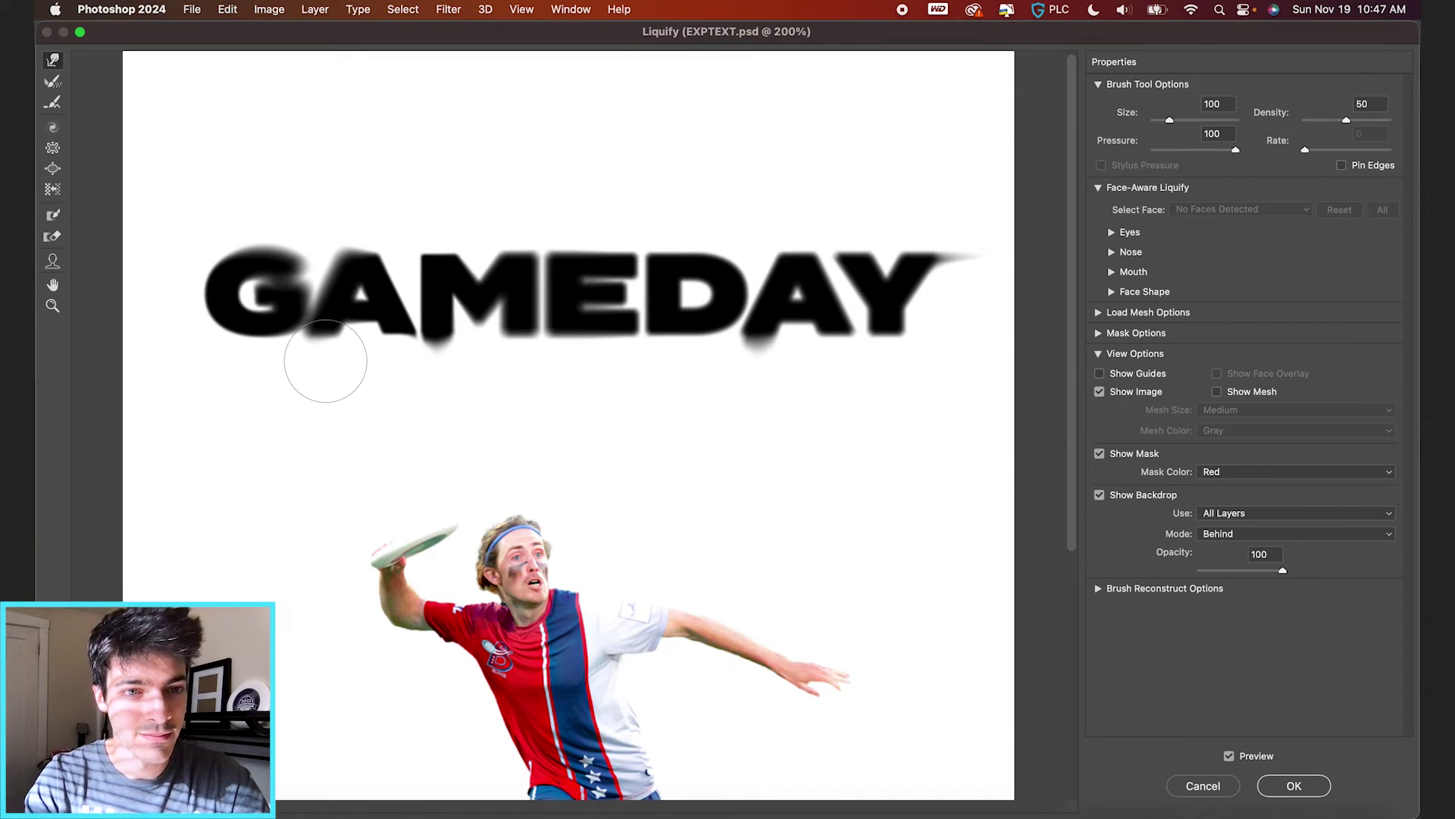
key(Return)
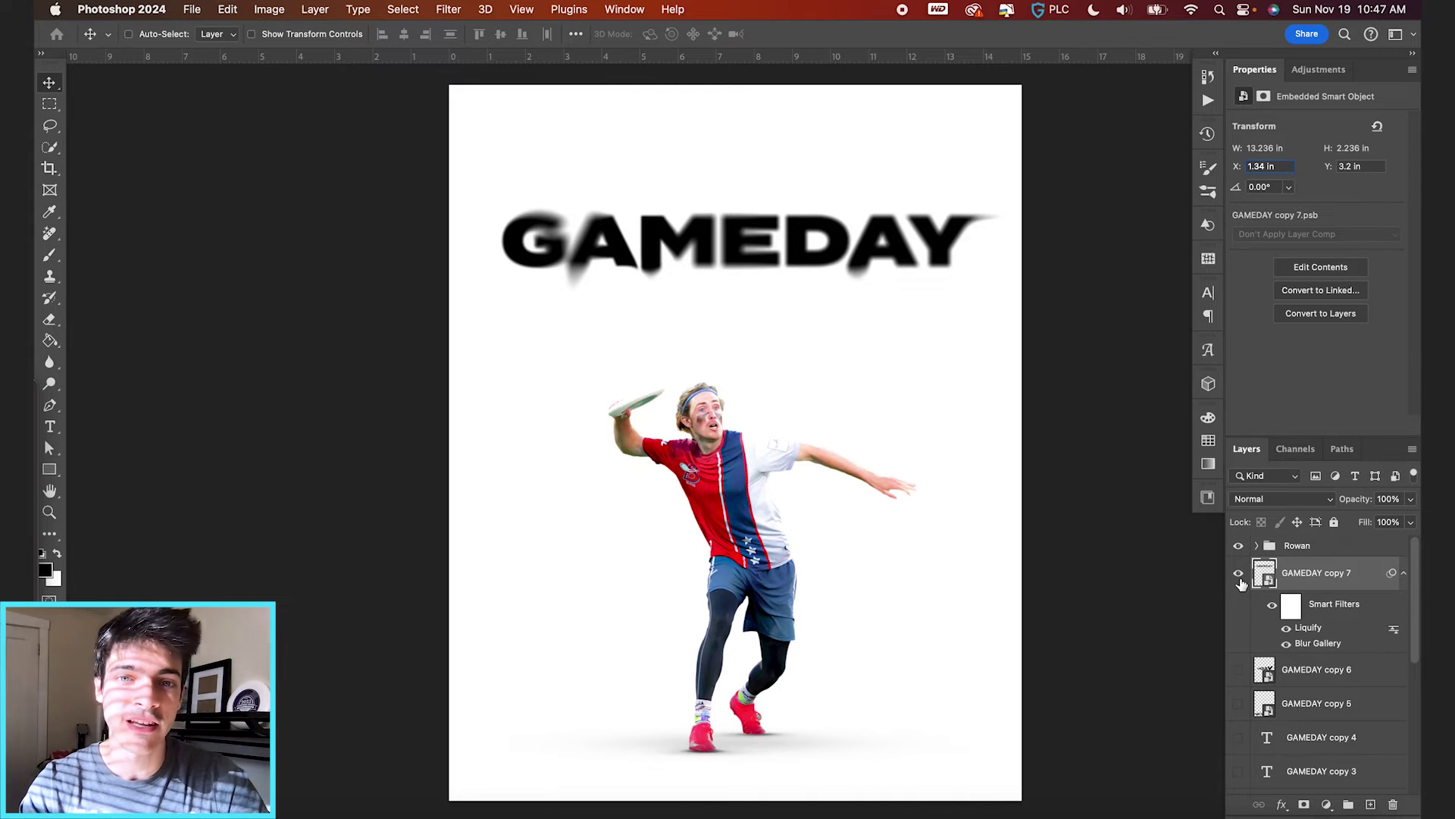
key(super+equal)
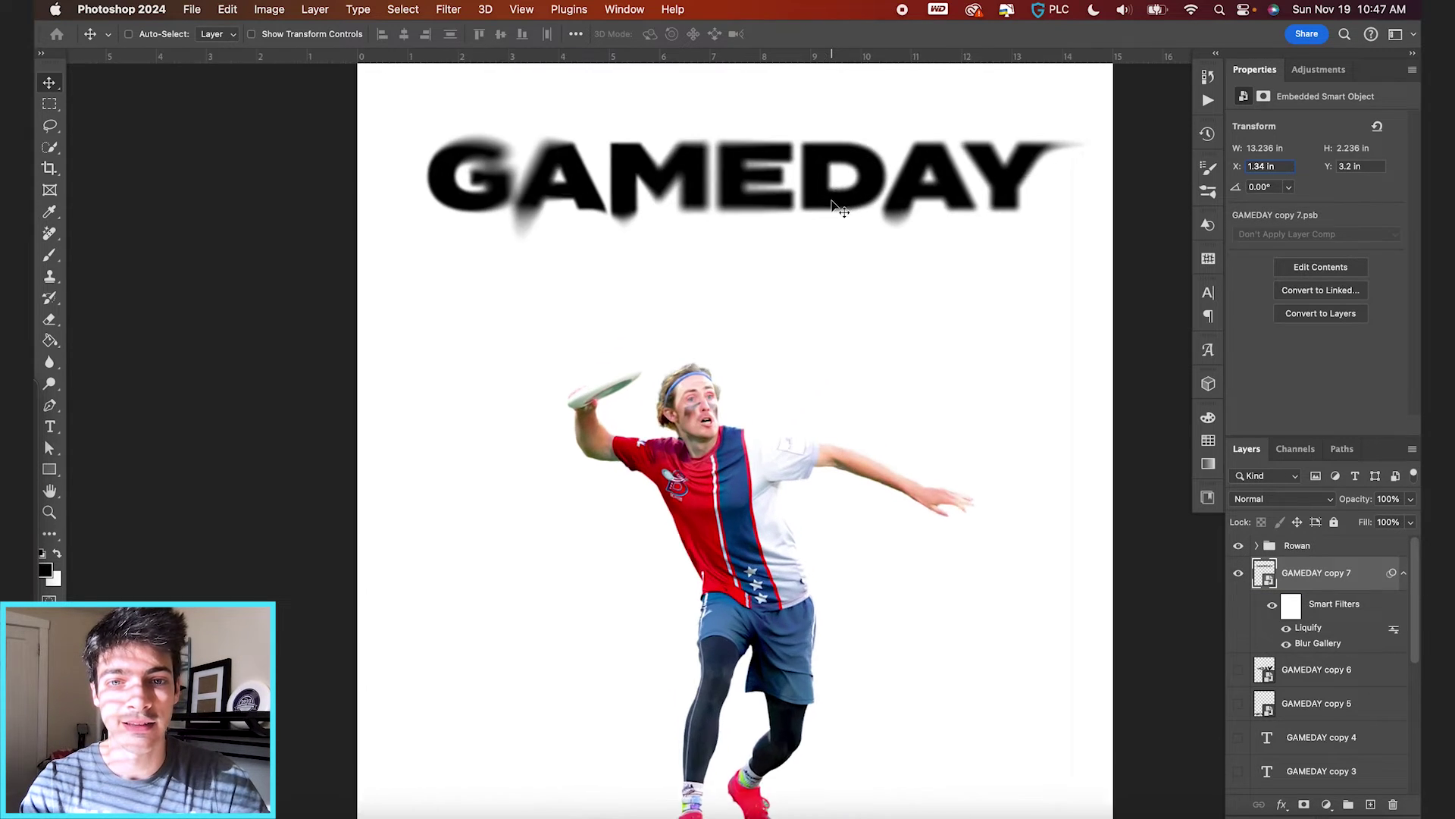
key(super+minus)
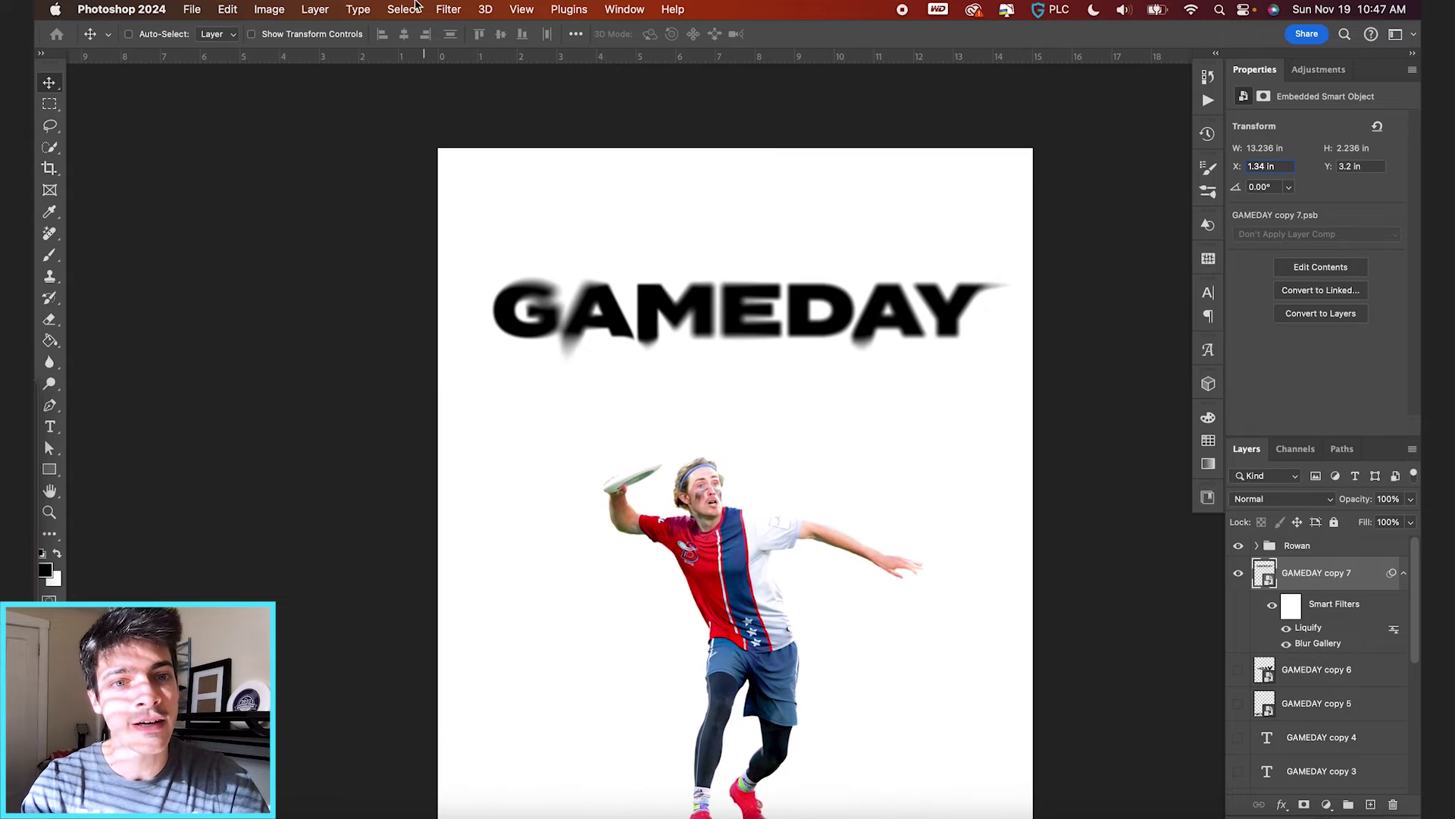
click(448, 9)
Apply Displace at scale 10 using Texture.psd as the displacement map
mouse_move(523, 254)
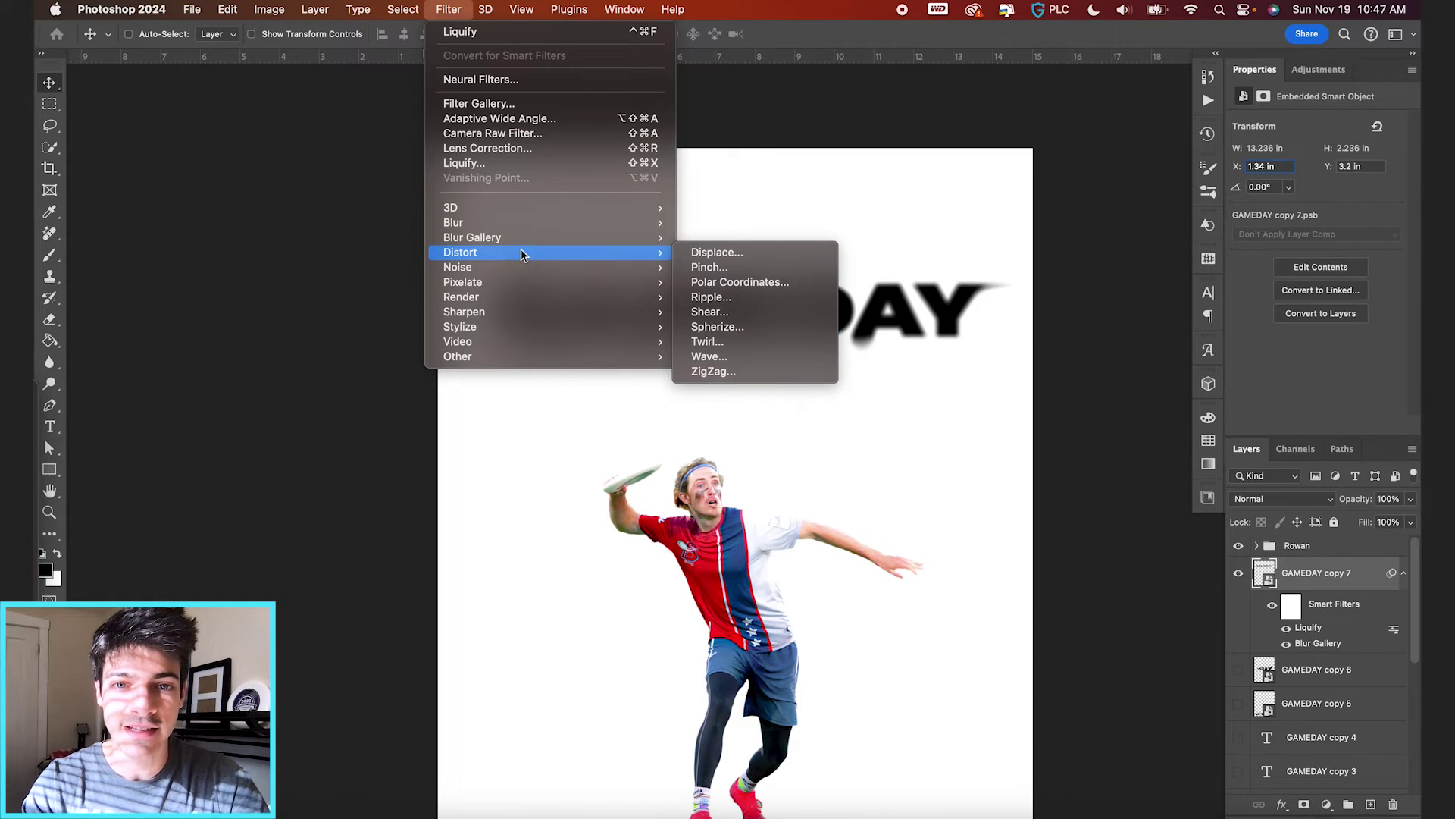
click(733, 254)
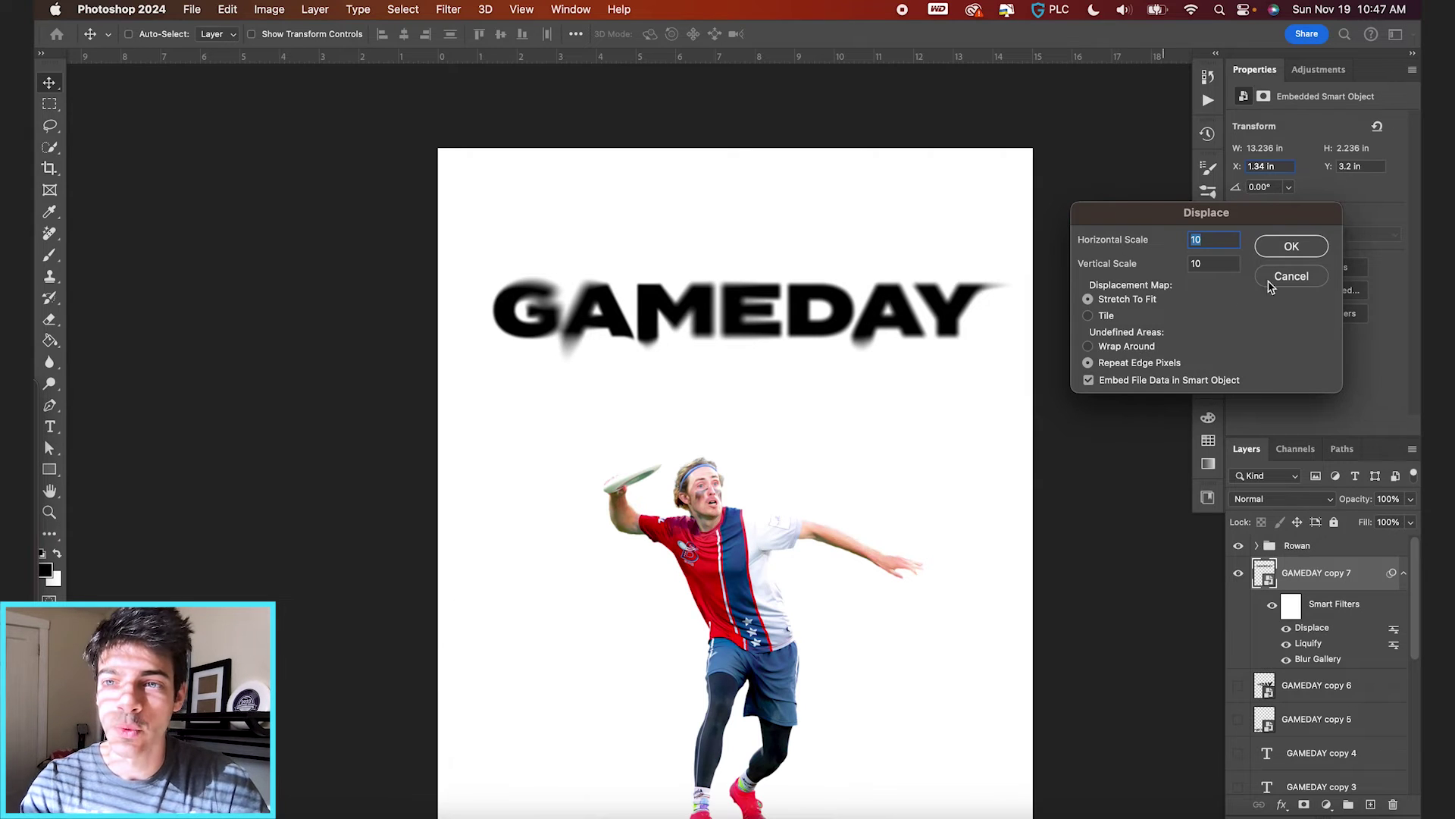
click(1293, 246)
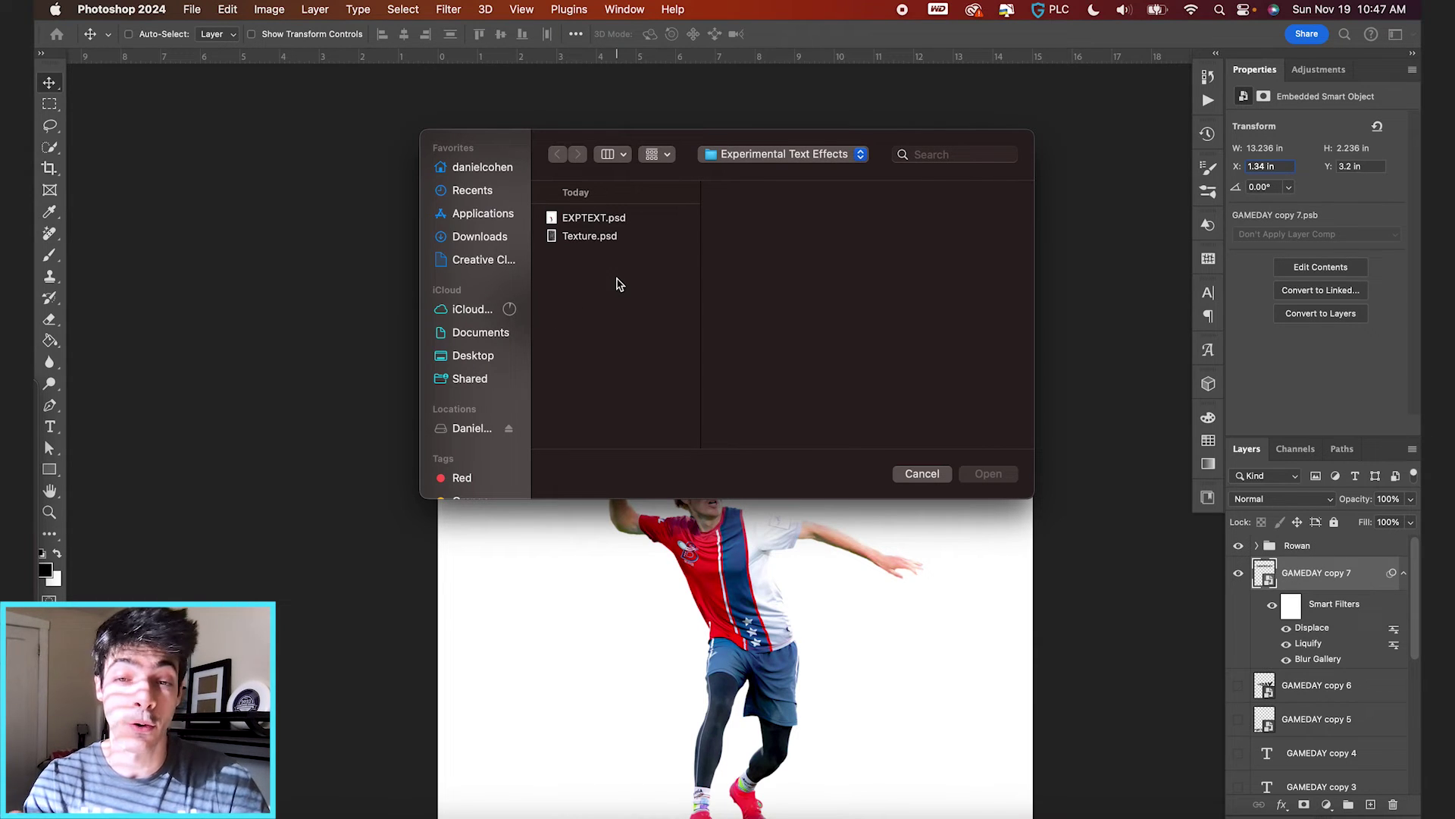
double_click(589, 236)
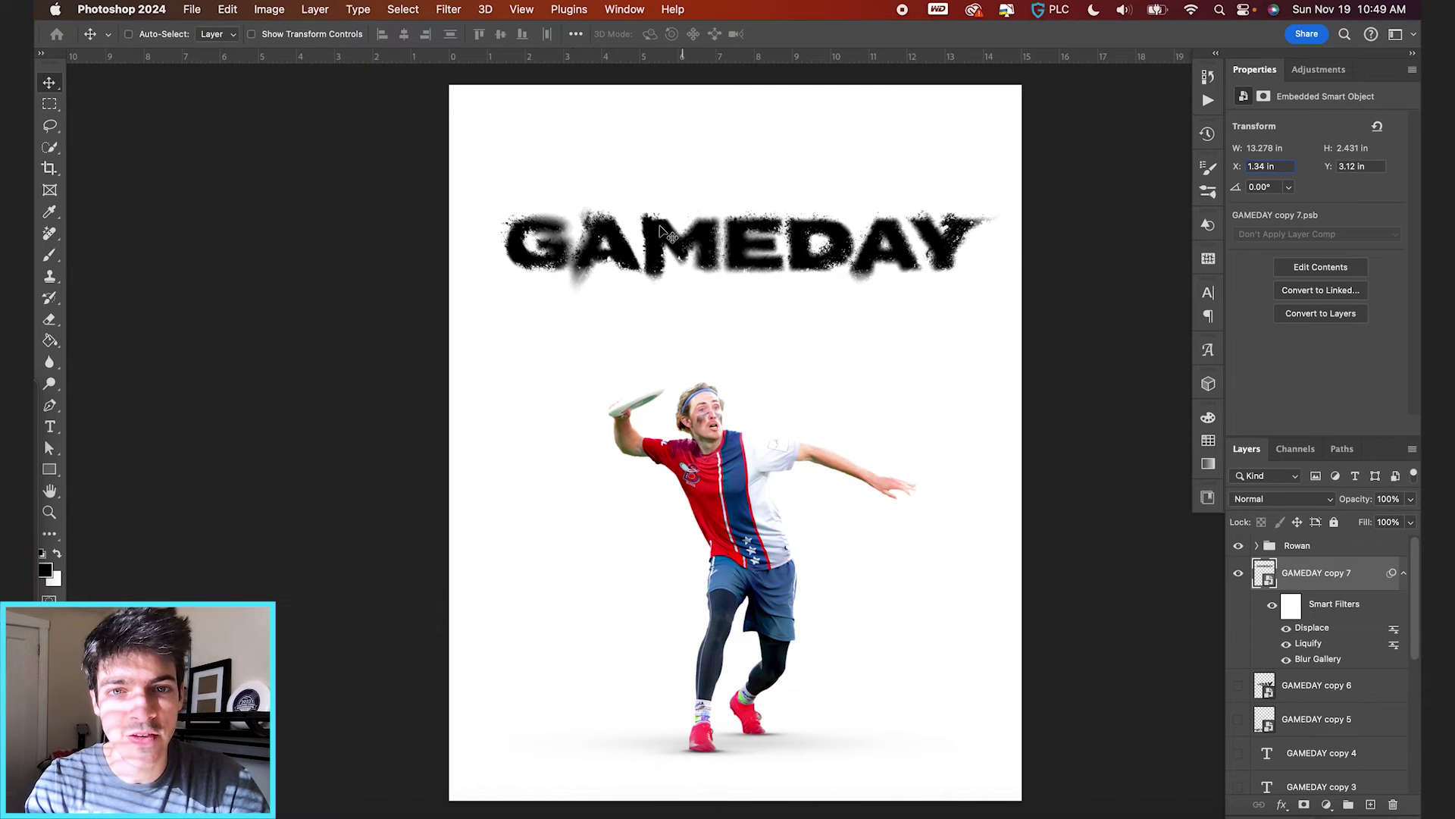
scroll(658, 229, up, 3)
scroll(894, 273, left, 2)
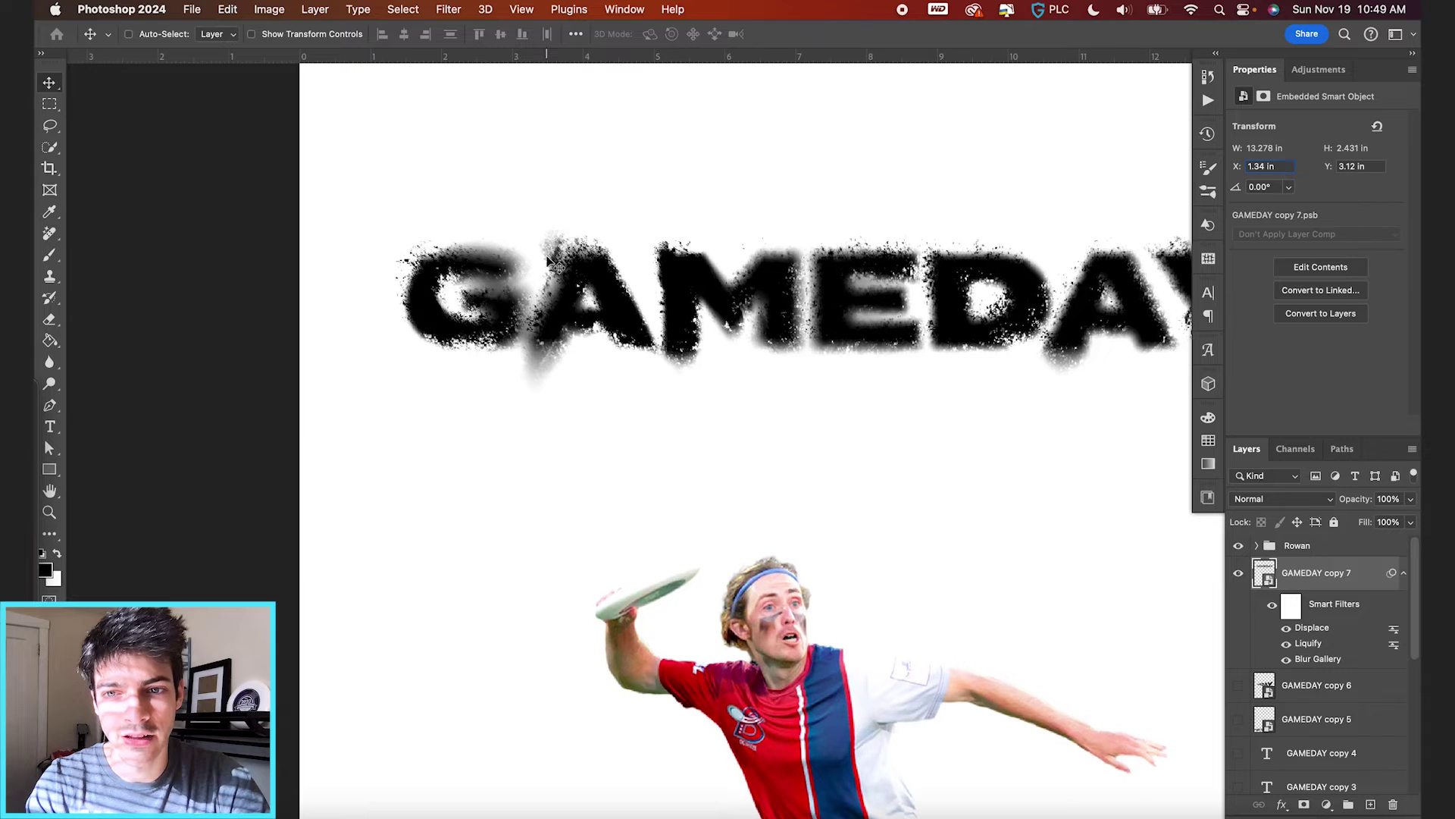
key(super+minus)
scroll(949, 282, right, 2)
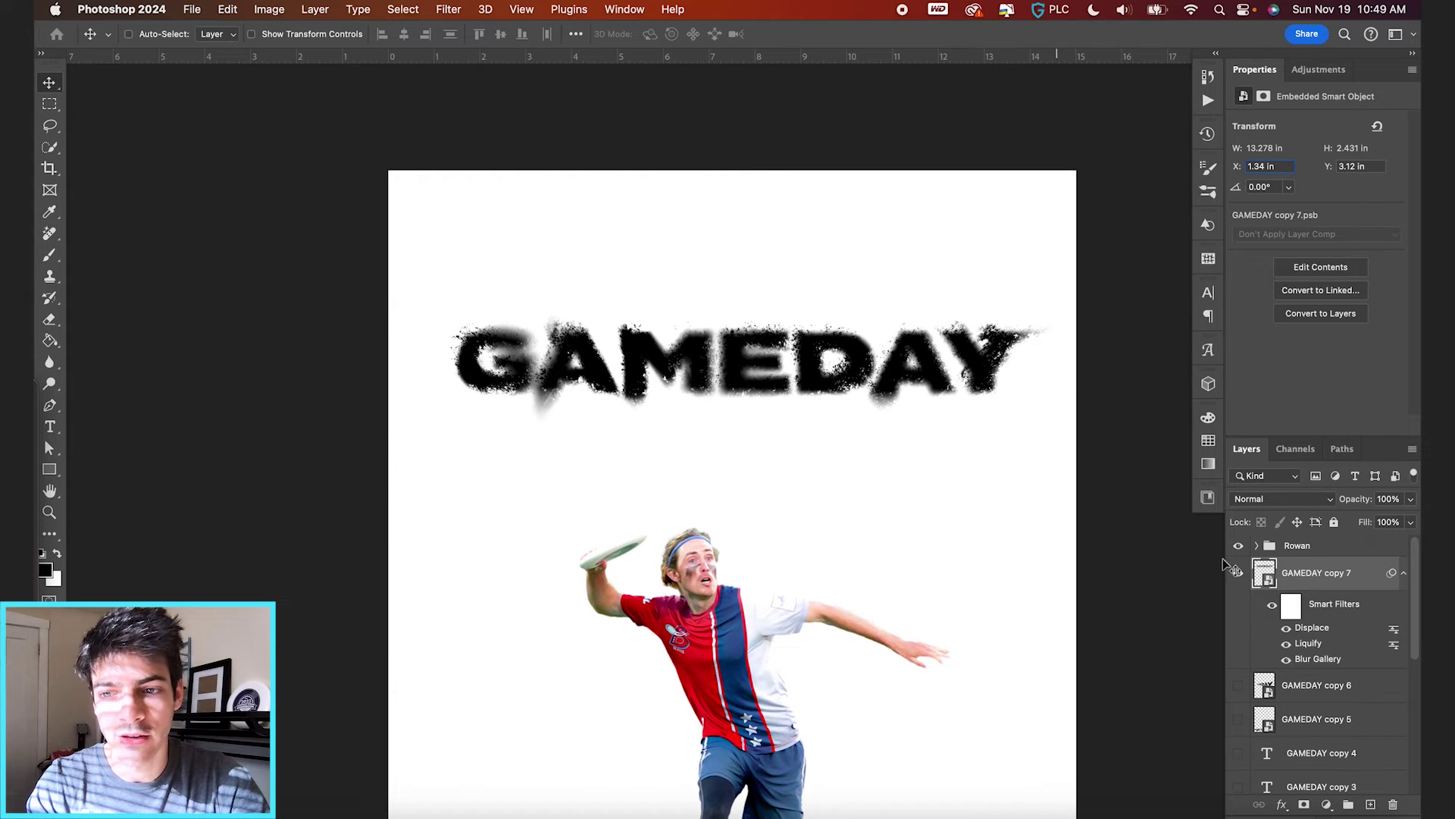
Redo the Displace filter at scale 5 with Texture.psd and fit the page in view
double_click(1312, 629)
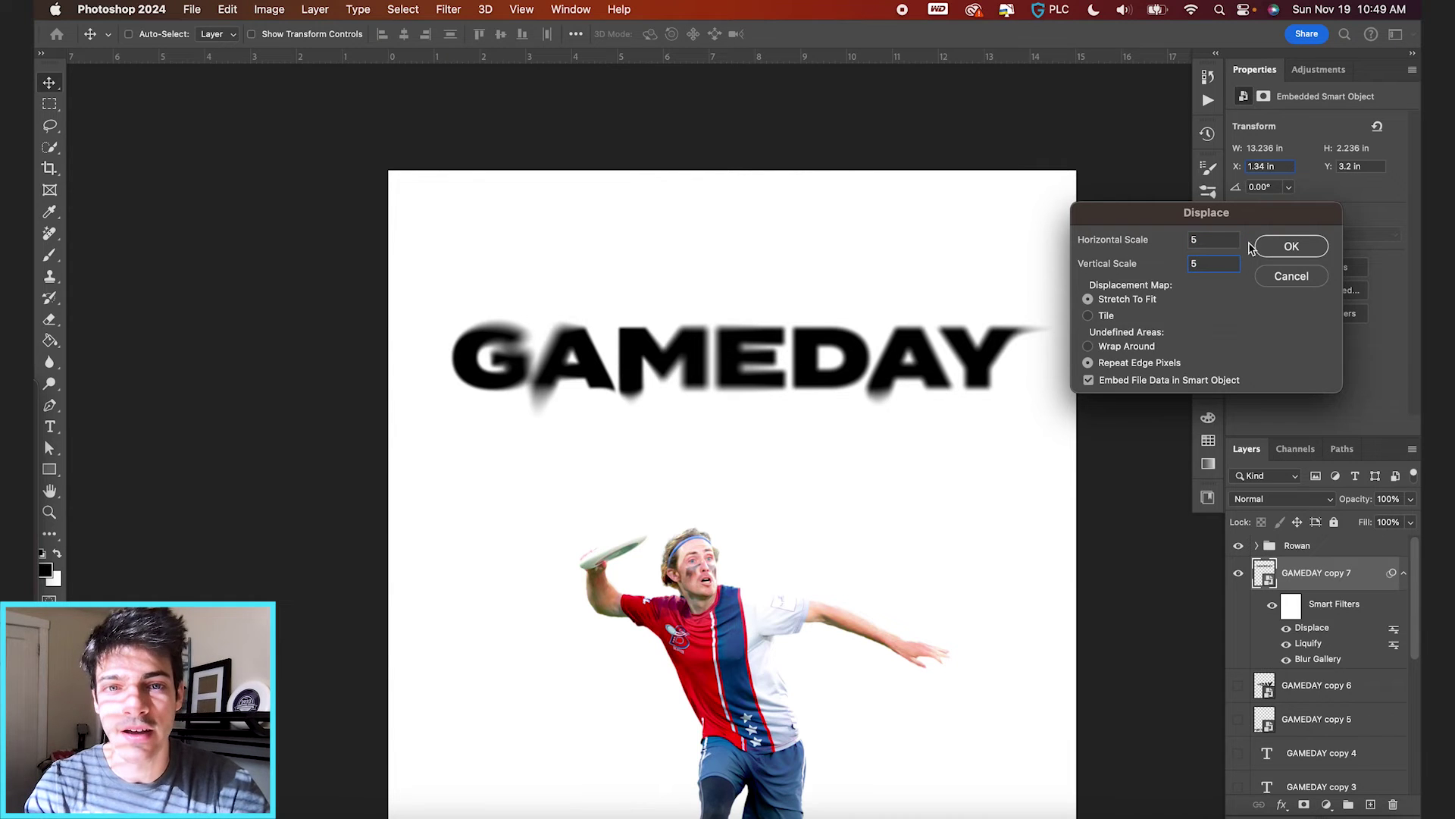
click(1291, 247)
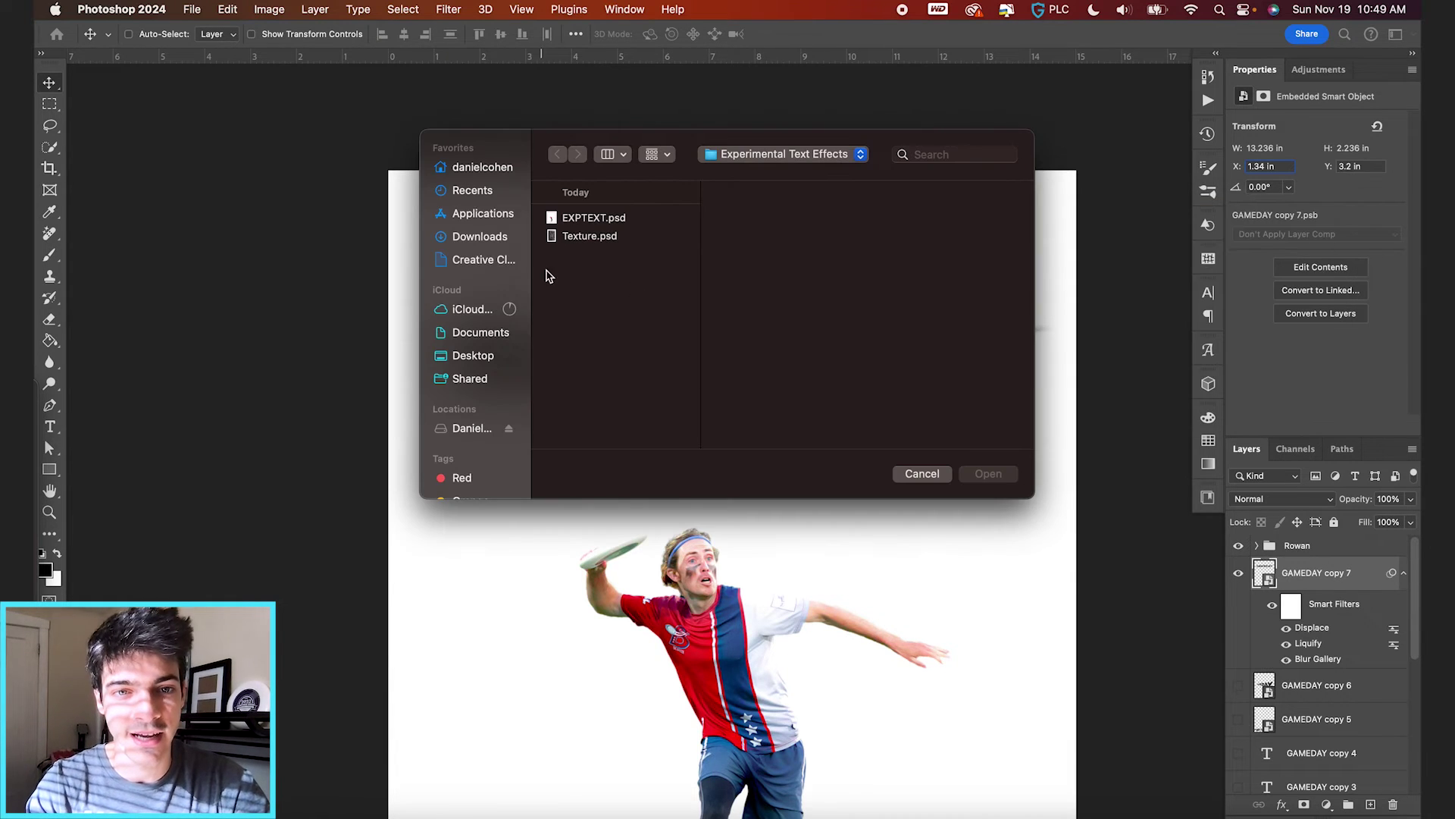
double_click(604, 238)
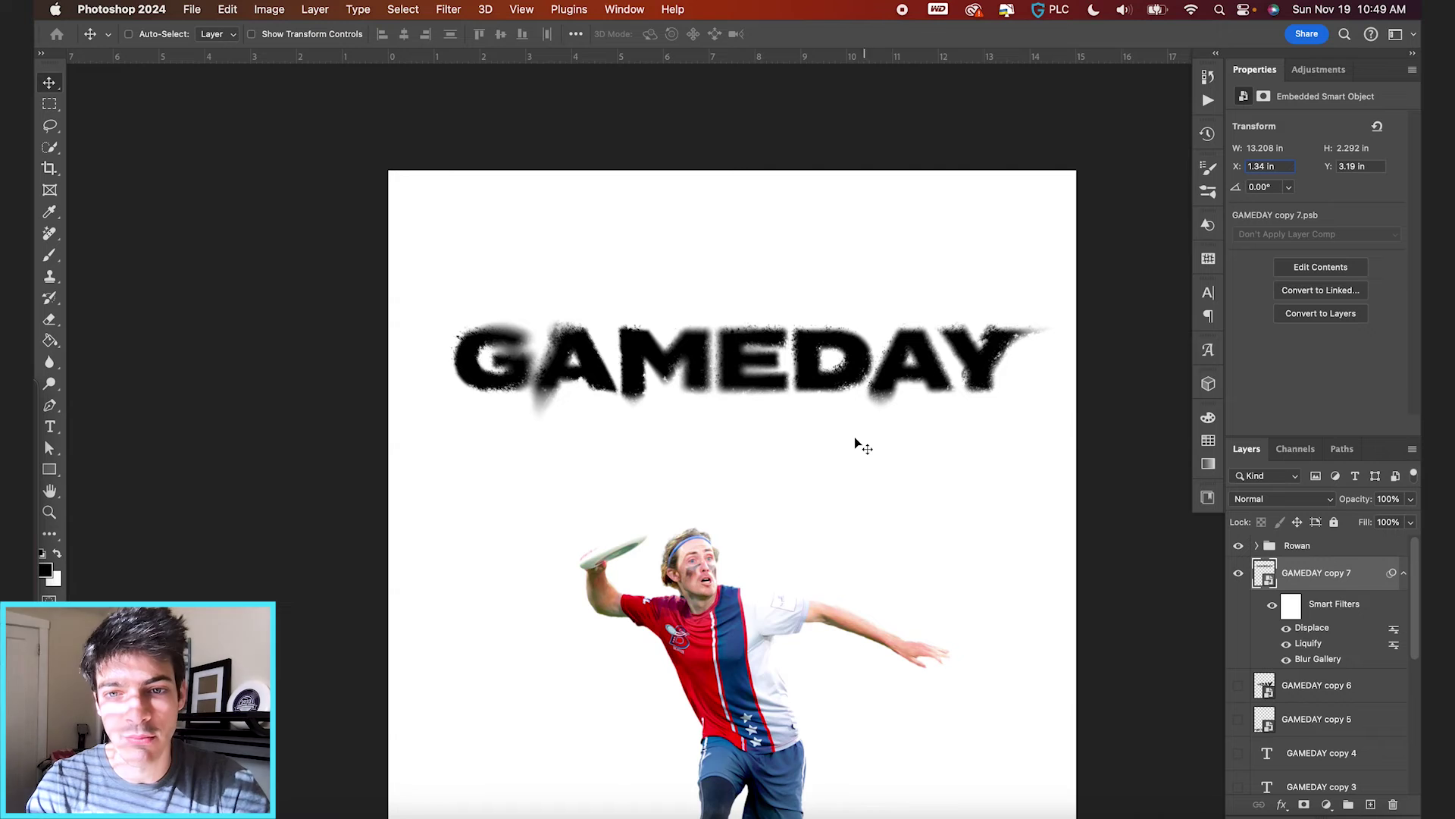
key(super+equal)
scroll(855, 439, up, 2)
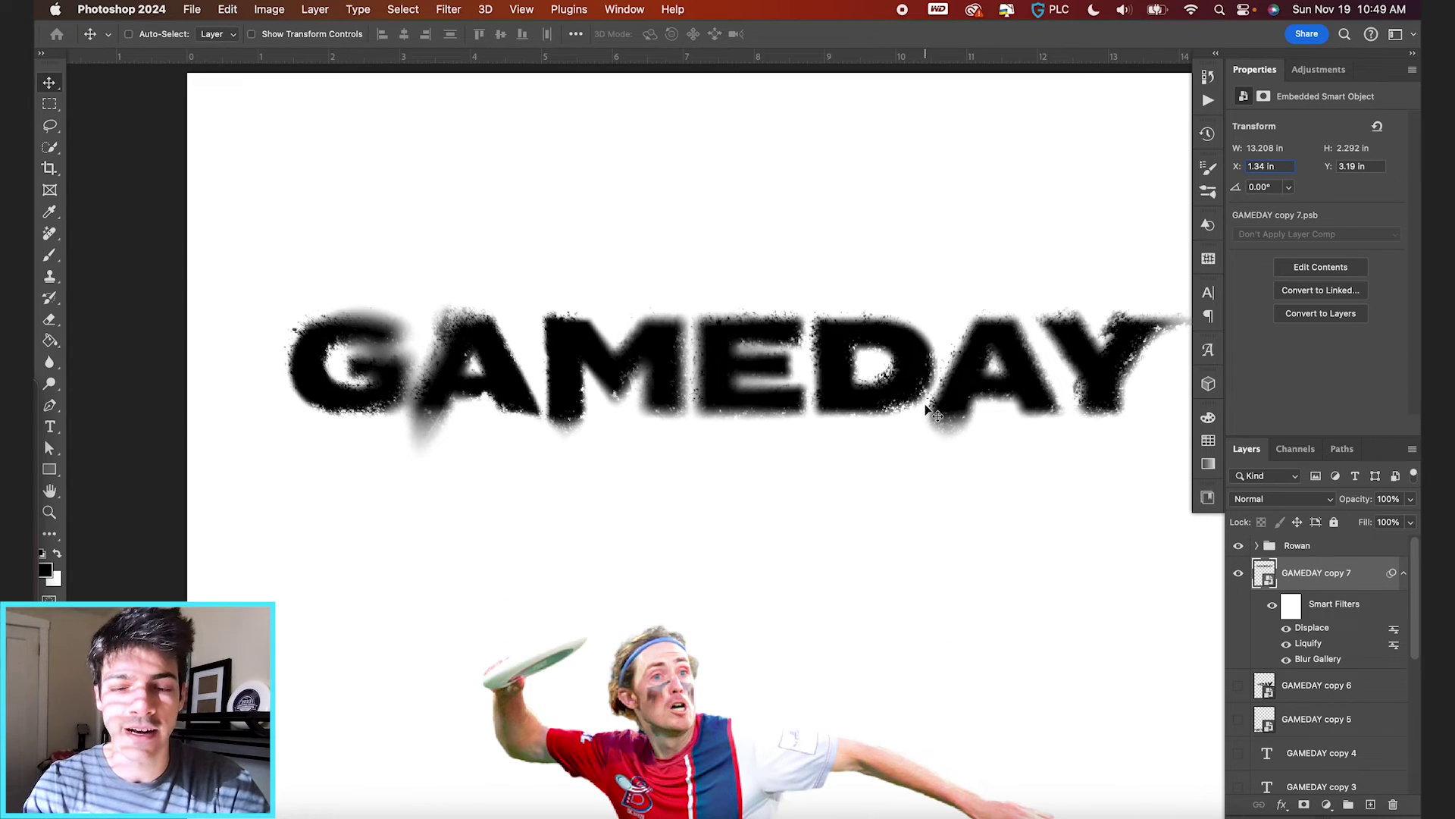
key(super+0)
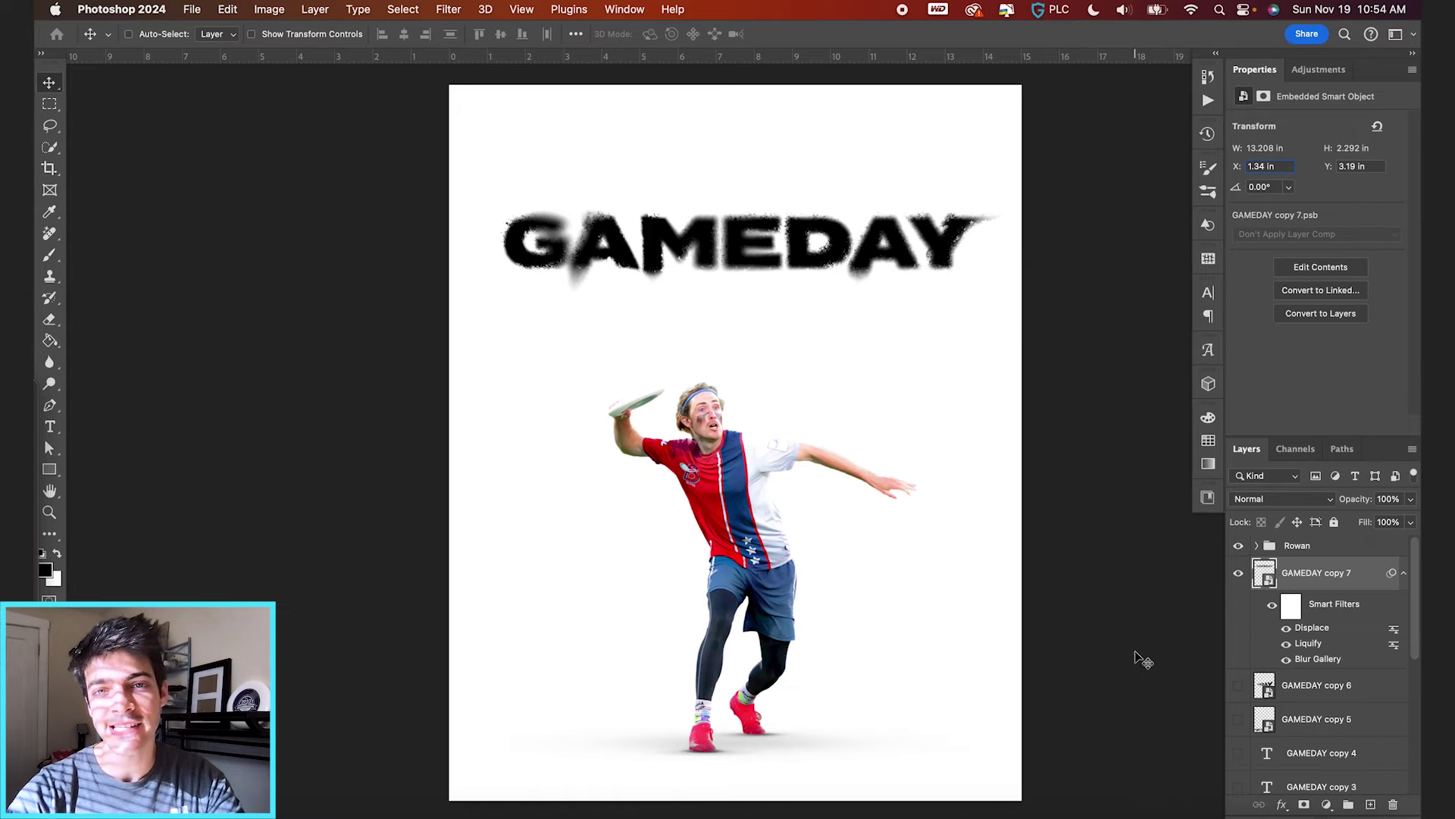
Hide GAMEDAY copy 7, show GAMEDAY copy 8, and convert it for smart filters
click(1238, 574)
scroll(1243, 622, down, 5)
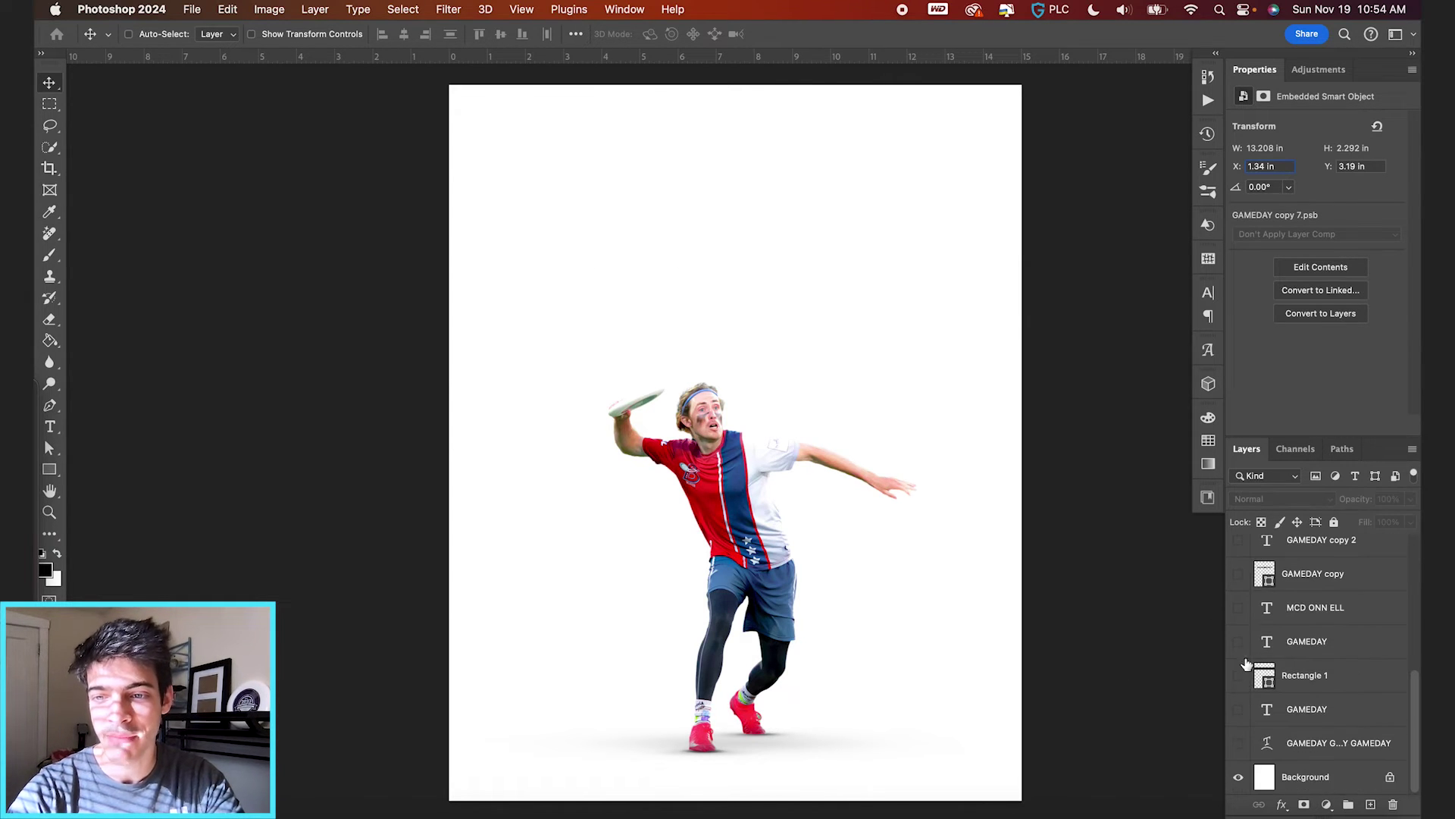
scroll(1268, 715, up, 5)
click(1281, 575)
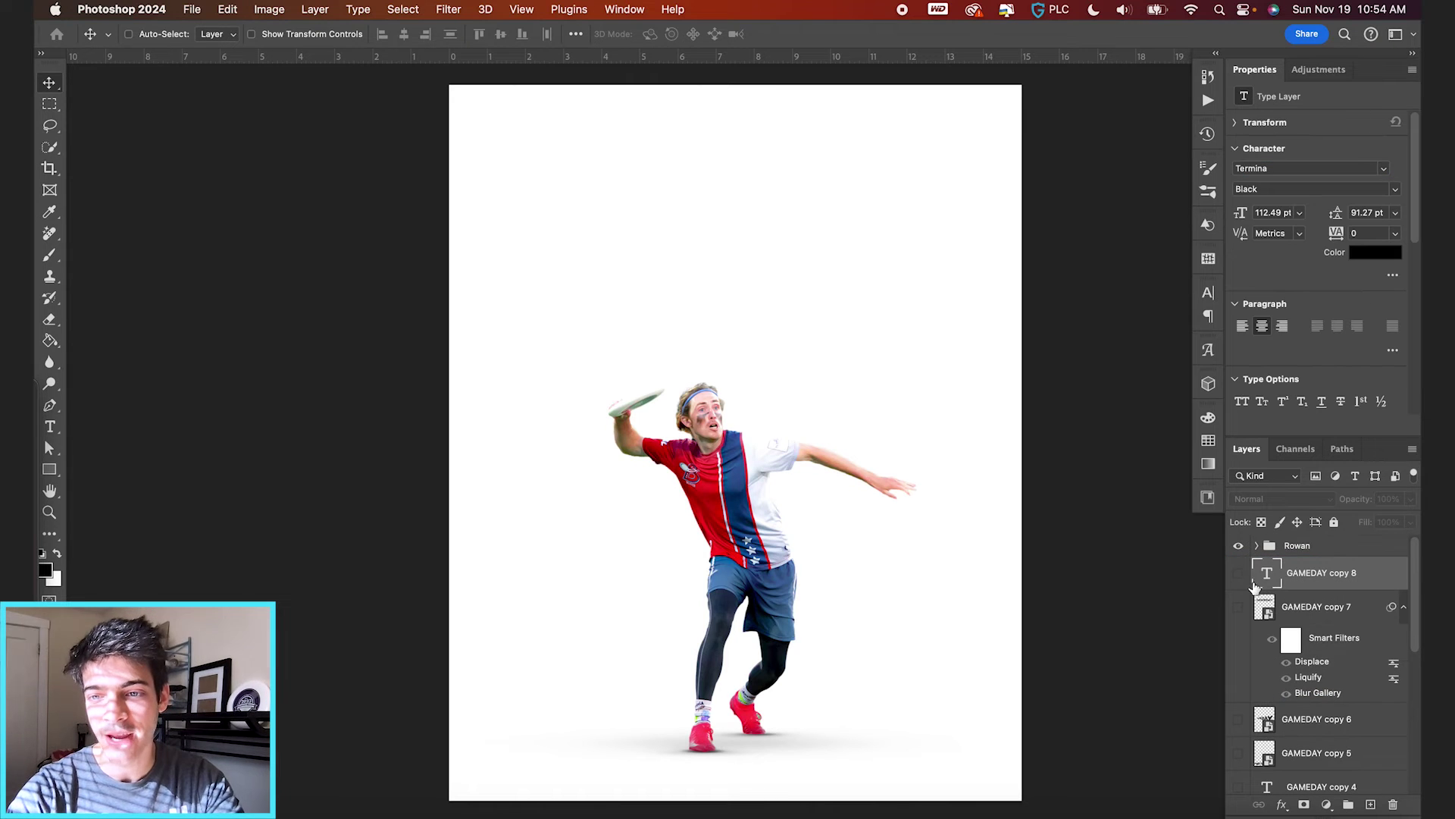
click(1239, 574)
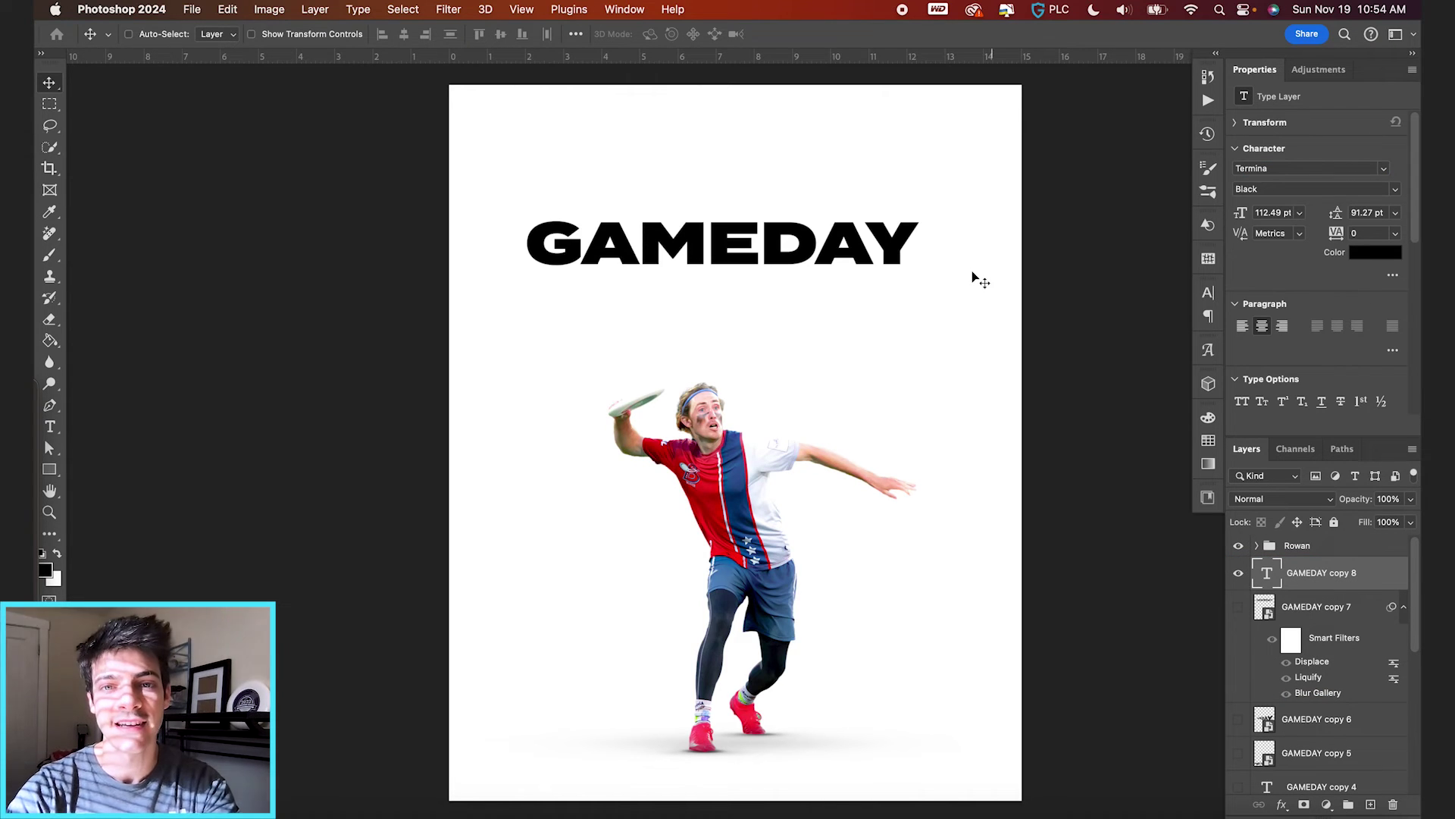
click(449, 9)
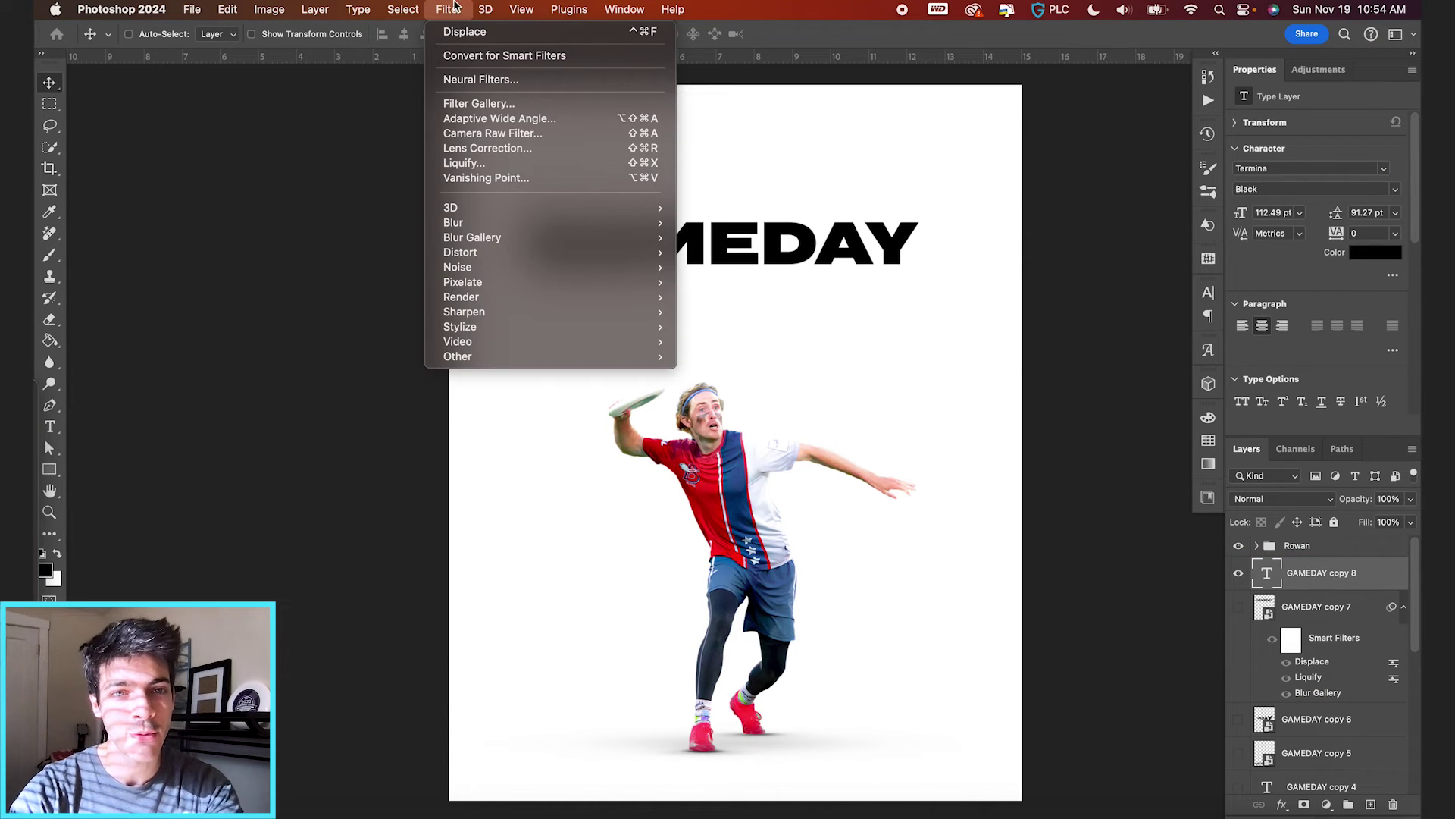
click(472, 56)
Preview a Mosaic pixelation on the title with cell size 10
click(449, 9)
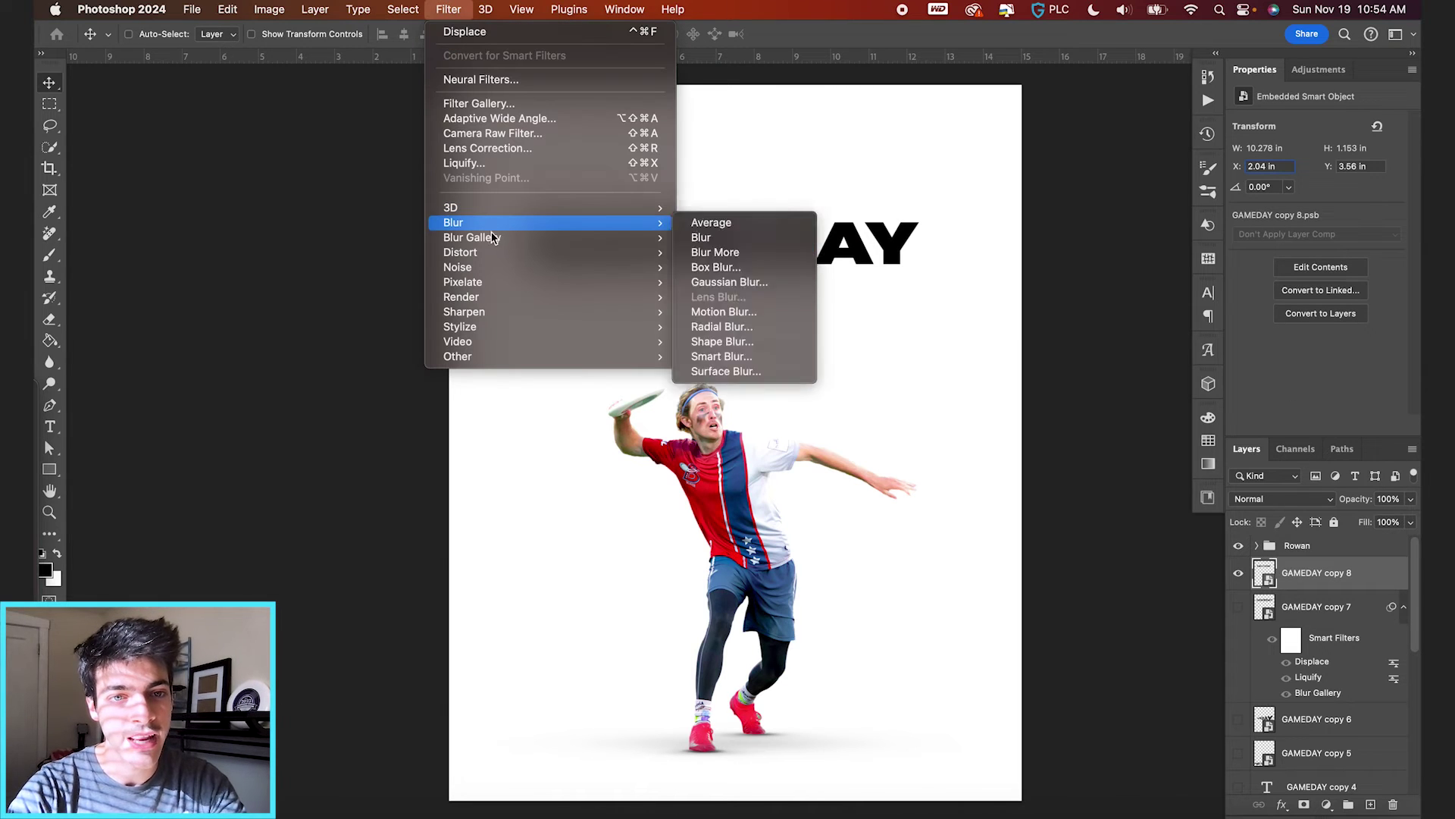
mouse_move(479, 288)
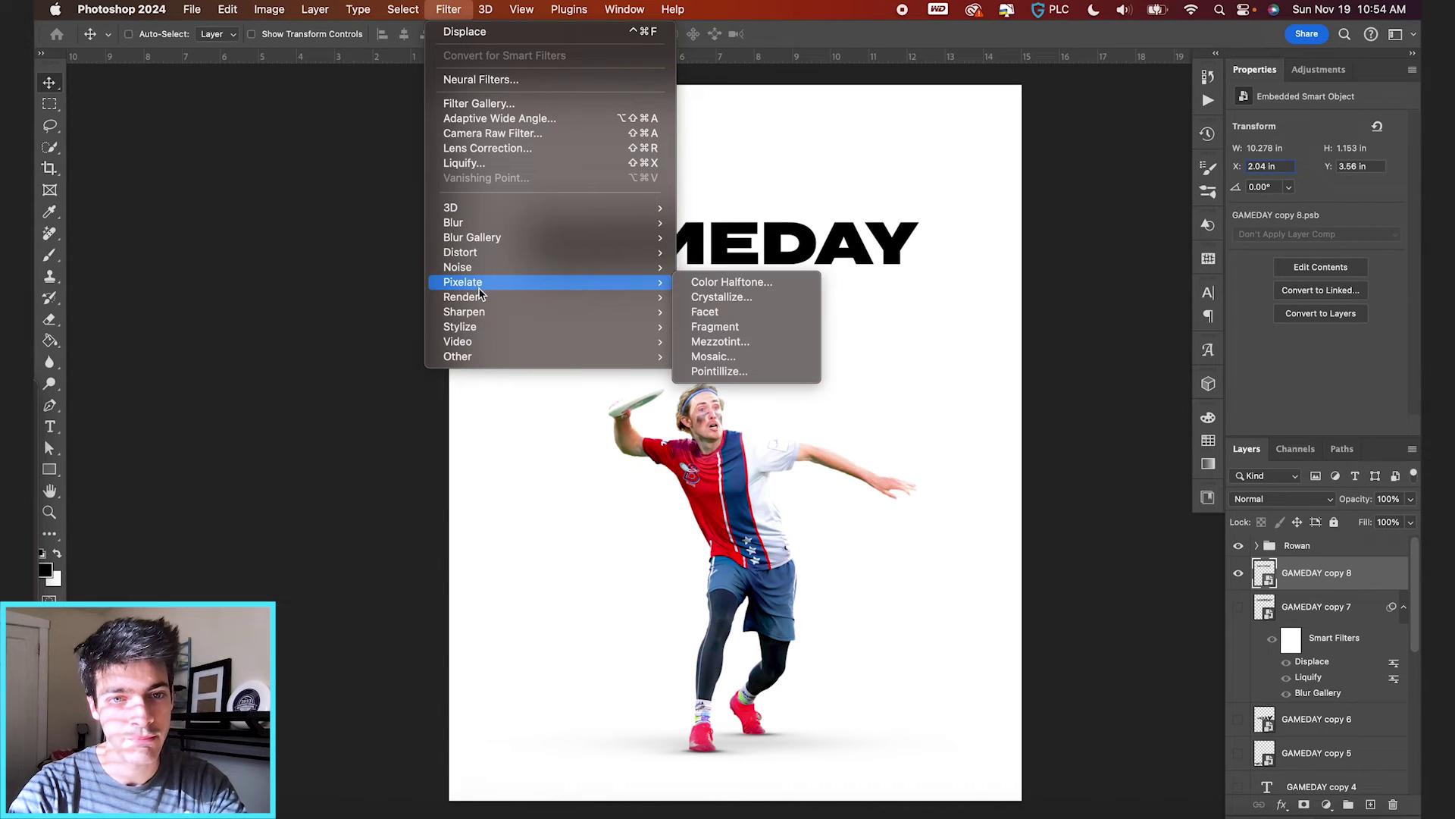
click(777, 361)
drag(753, 236, 769, 328)
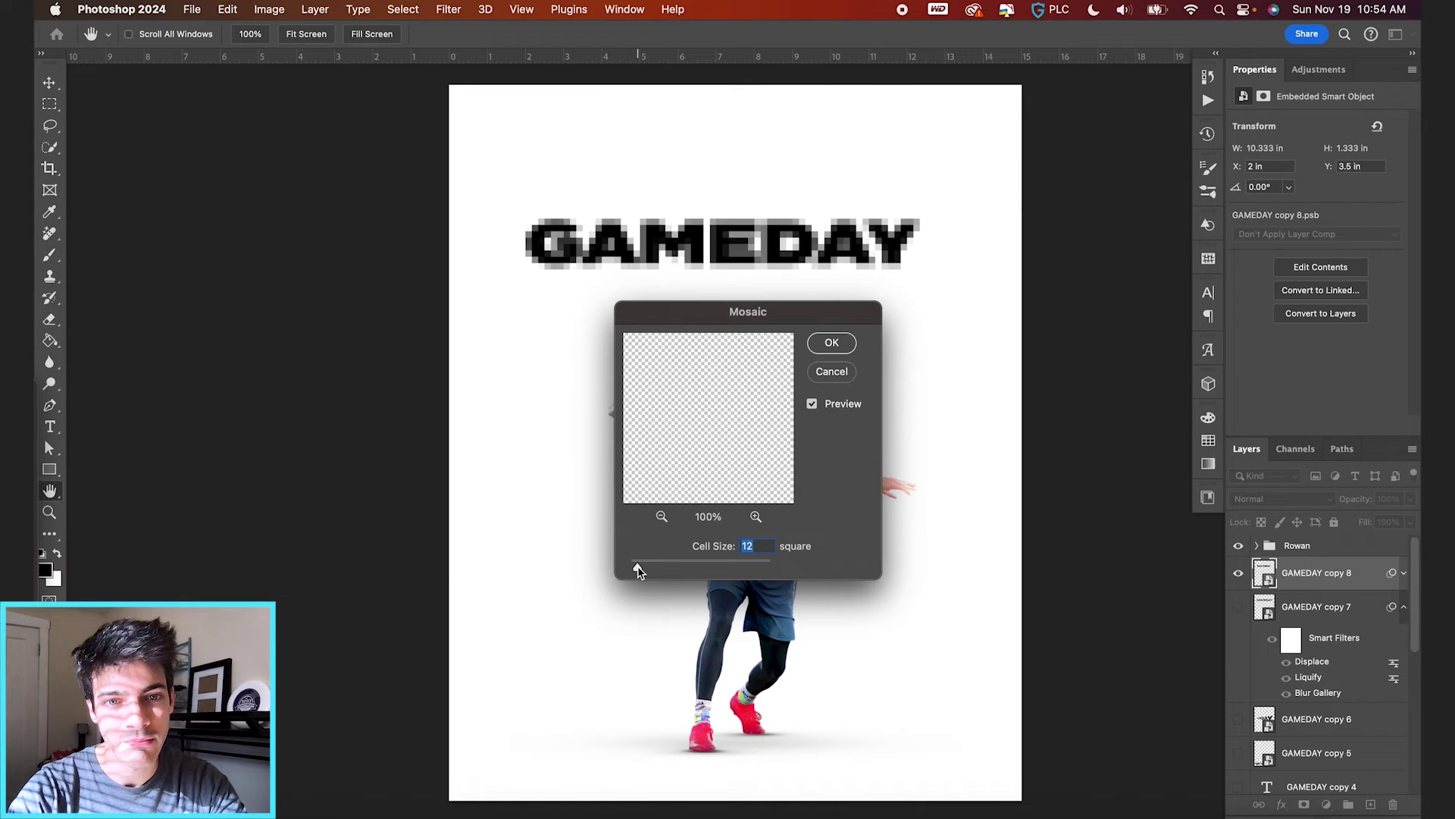
drag(637, 571, 635, 570)
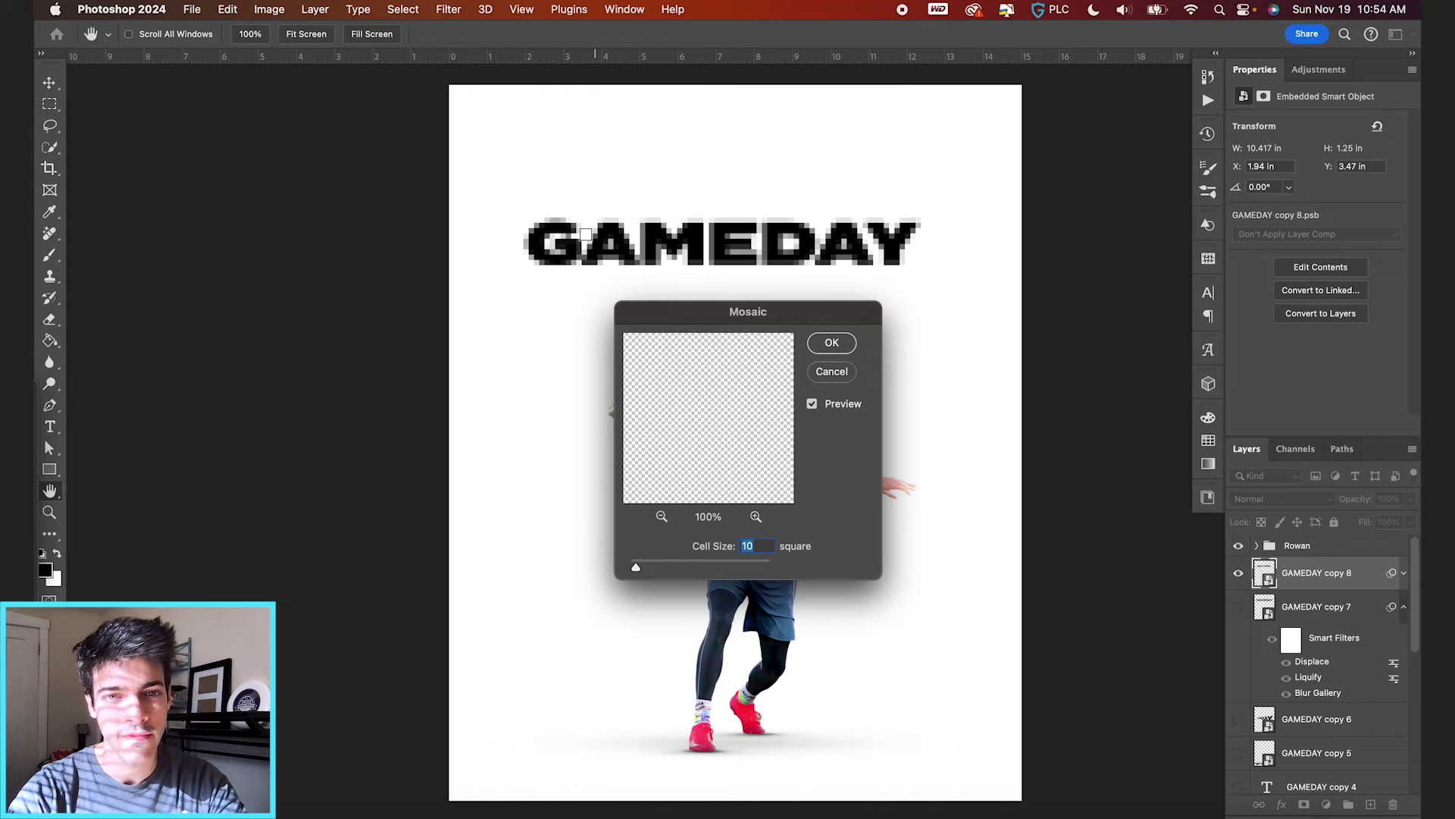
Confirm the mosaic, then add a Threshold adjustment at level 110 above GAMEDAY copy 8
click(833, 343)
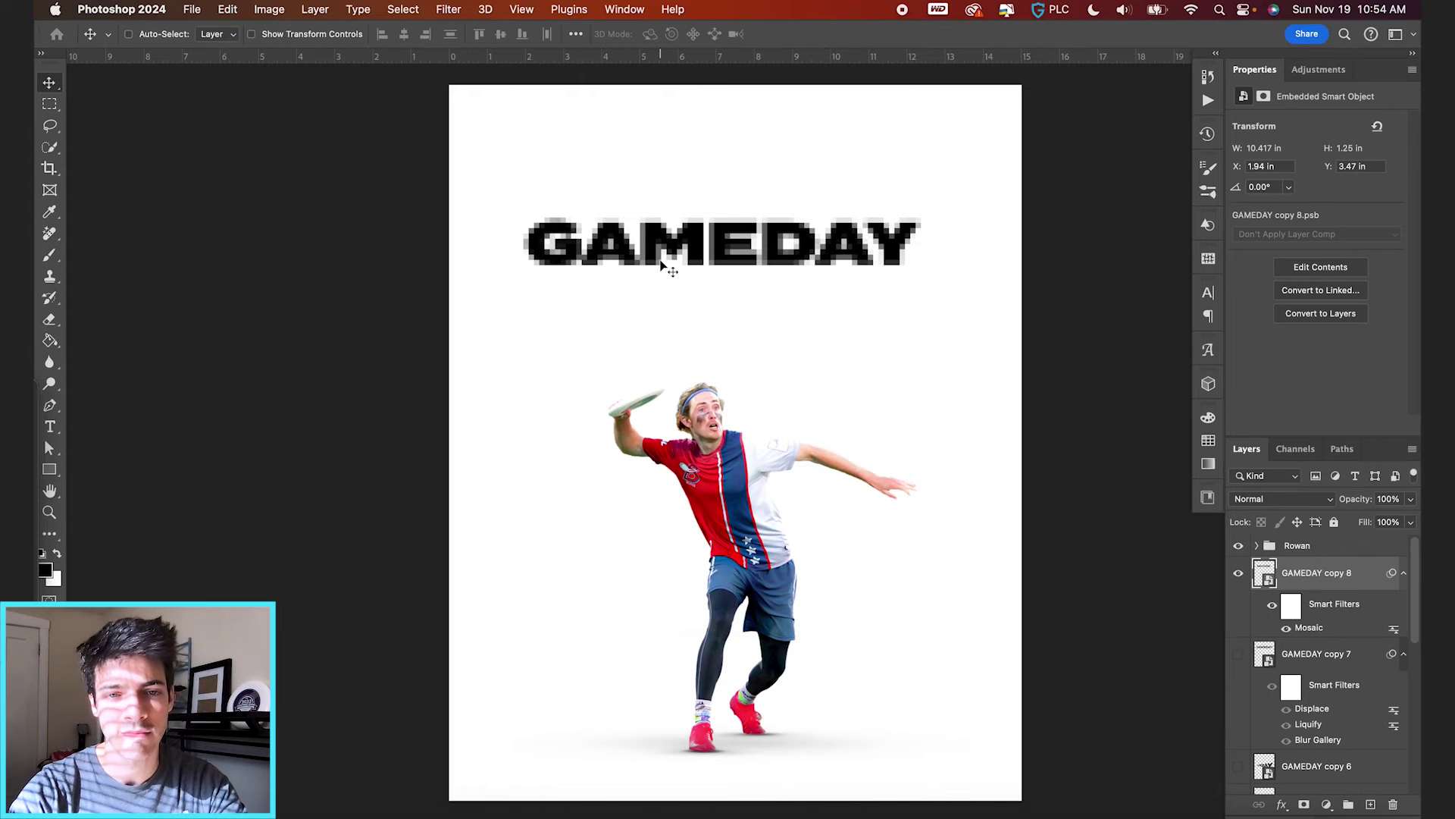
key(super+plus)
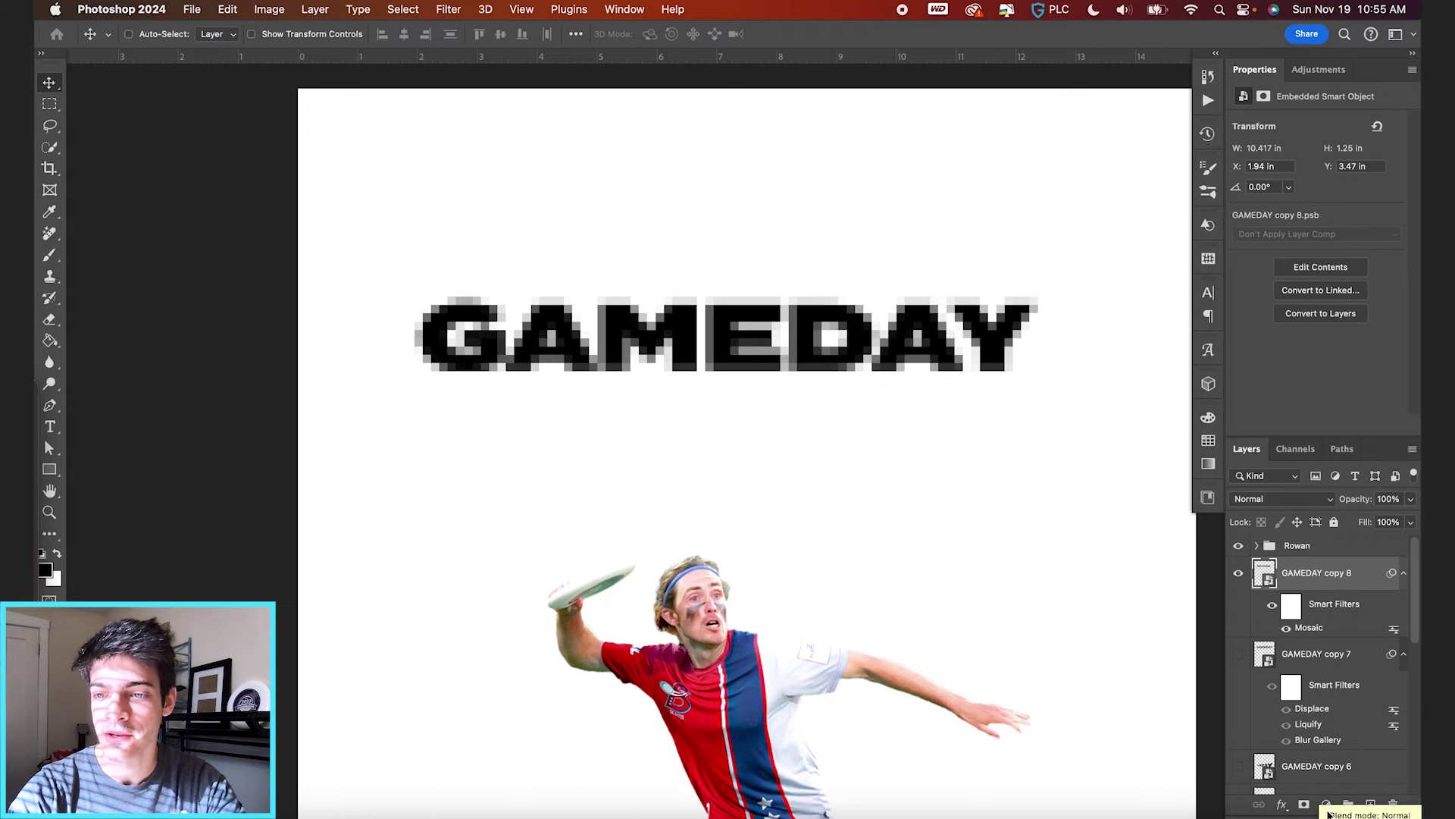
click(1326, 804)
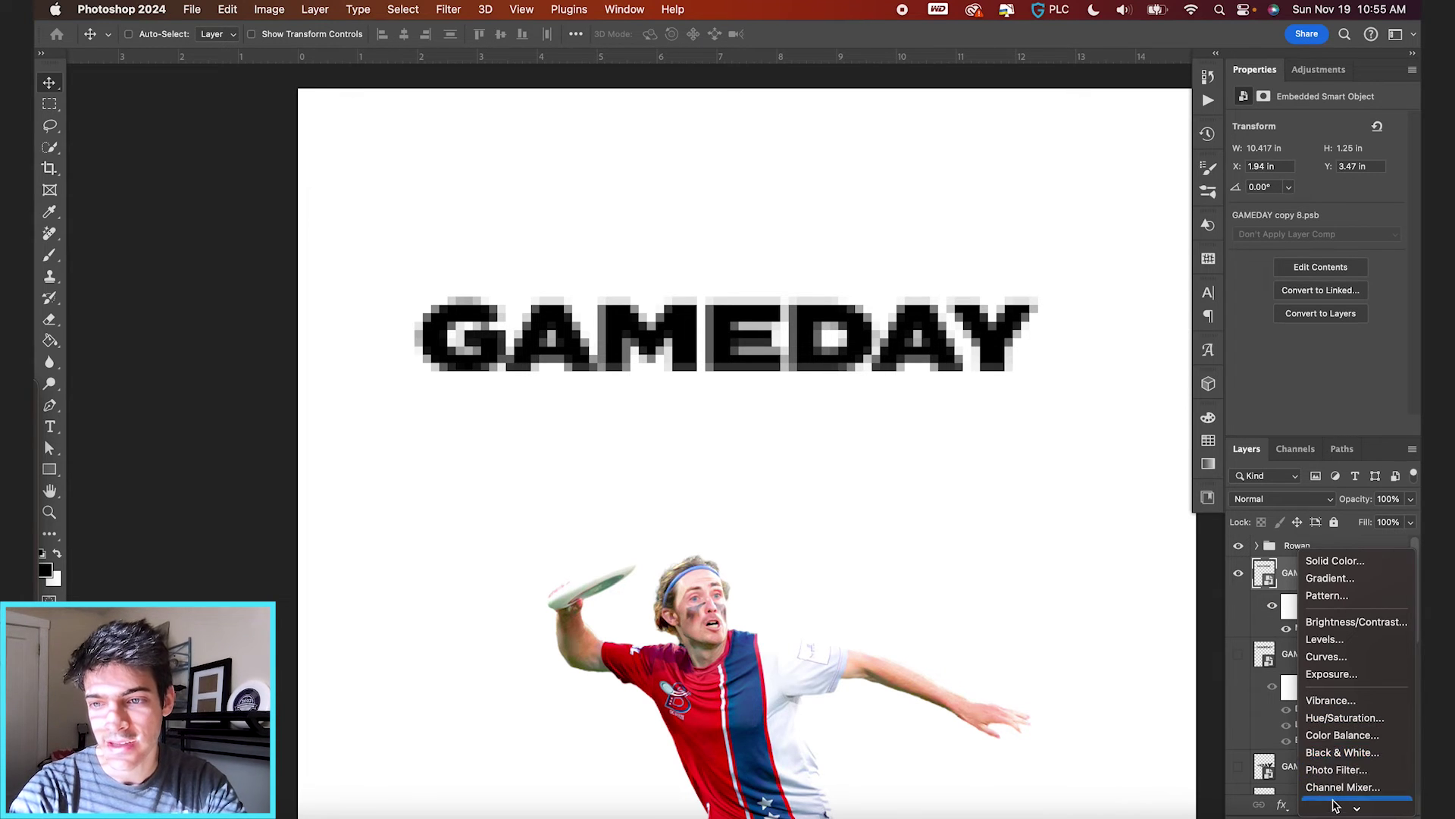
mouse_move(1336, 805)
click(1334, 770)
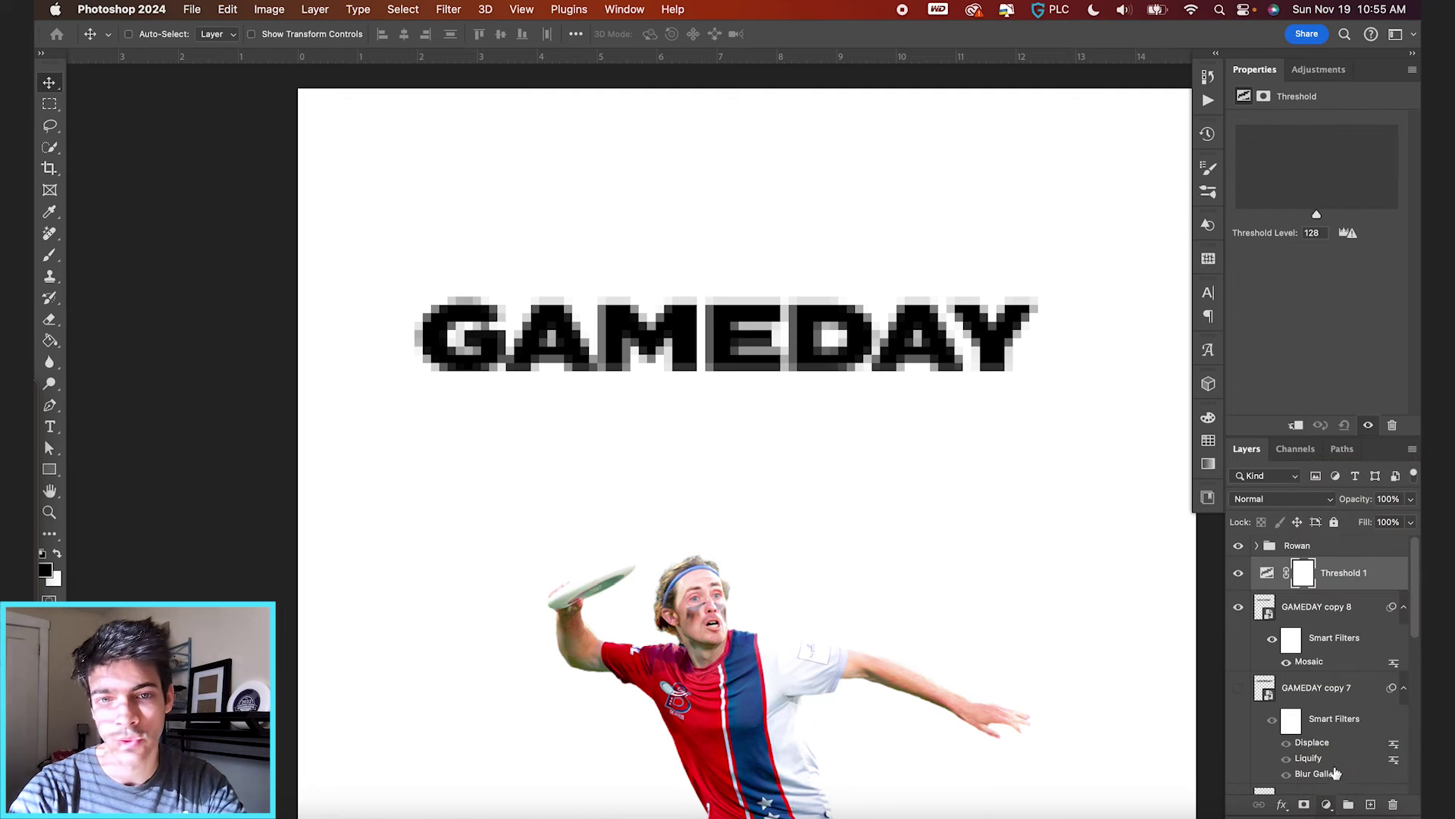
scroll(809, 340, down, 2)
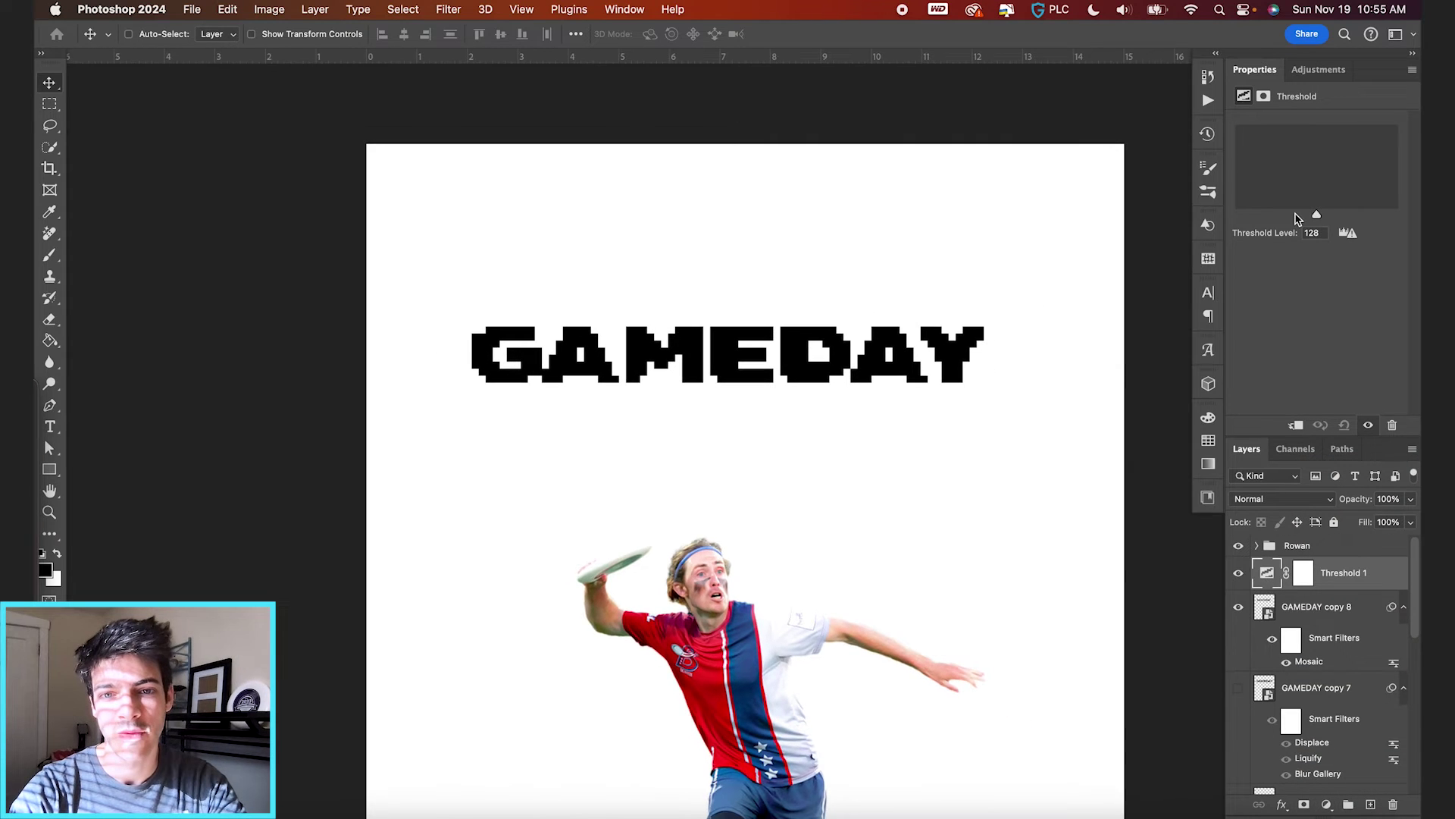
mouse_move(1317, 215)
mouse_down()
mouse_move(1286, 217)
mouse_move(1345, 216)
mouse_move(1308, 218)
mouse_up()
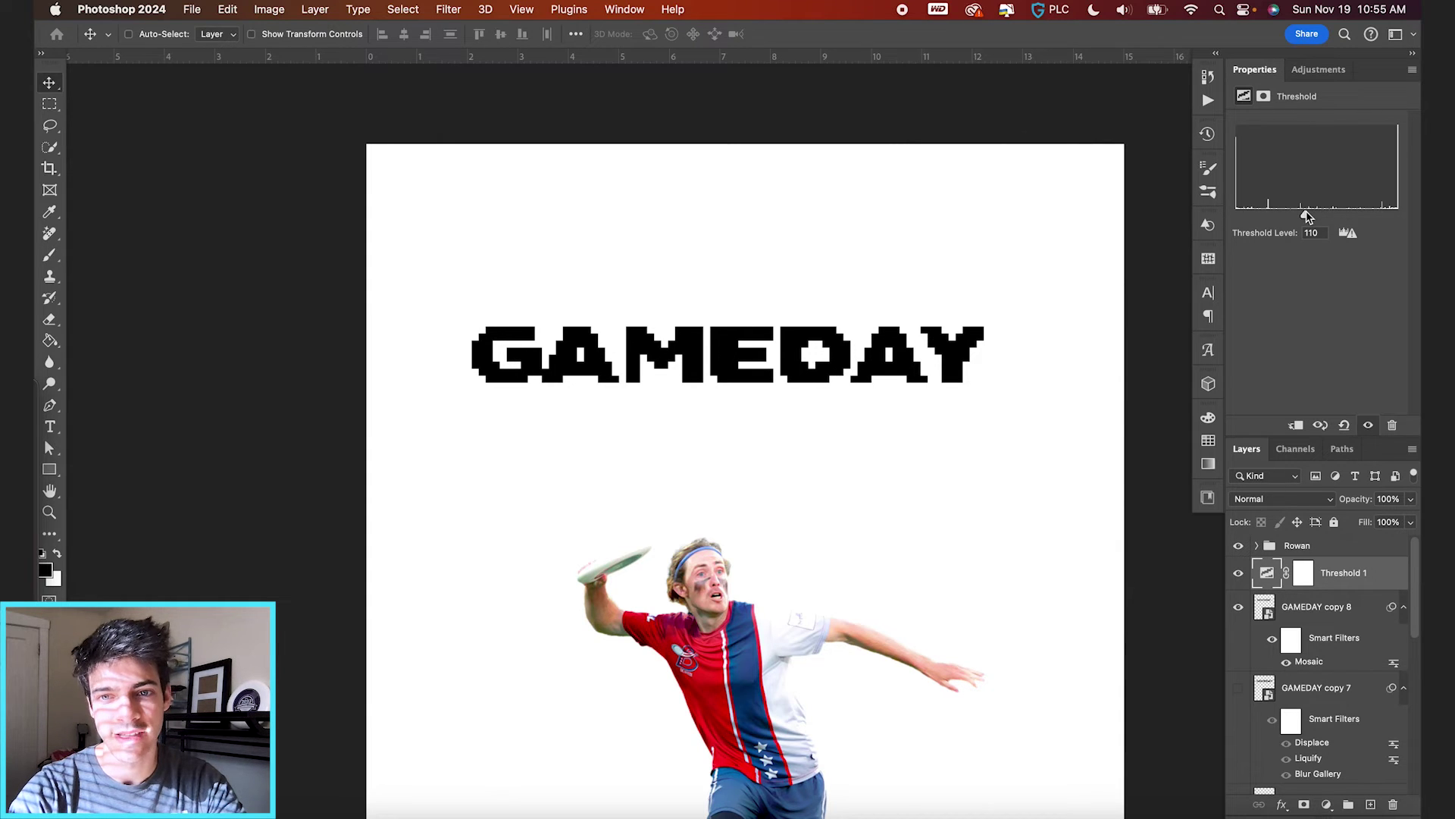
Reopen the Mosaic smart filter on GAMEDAY copy 8 and set Cell Size to 5
click(1310, 662)
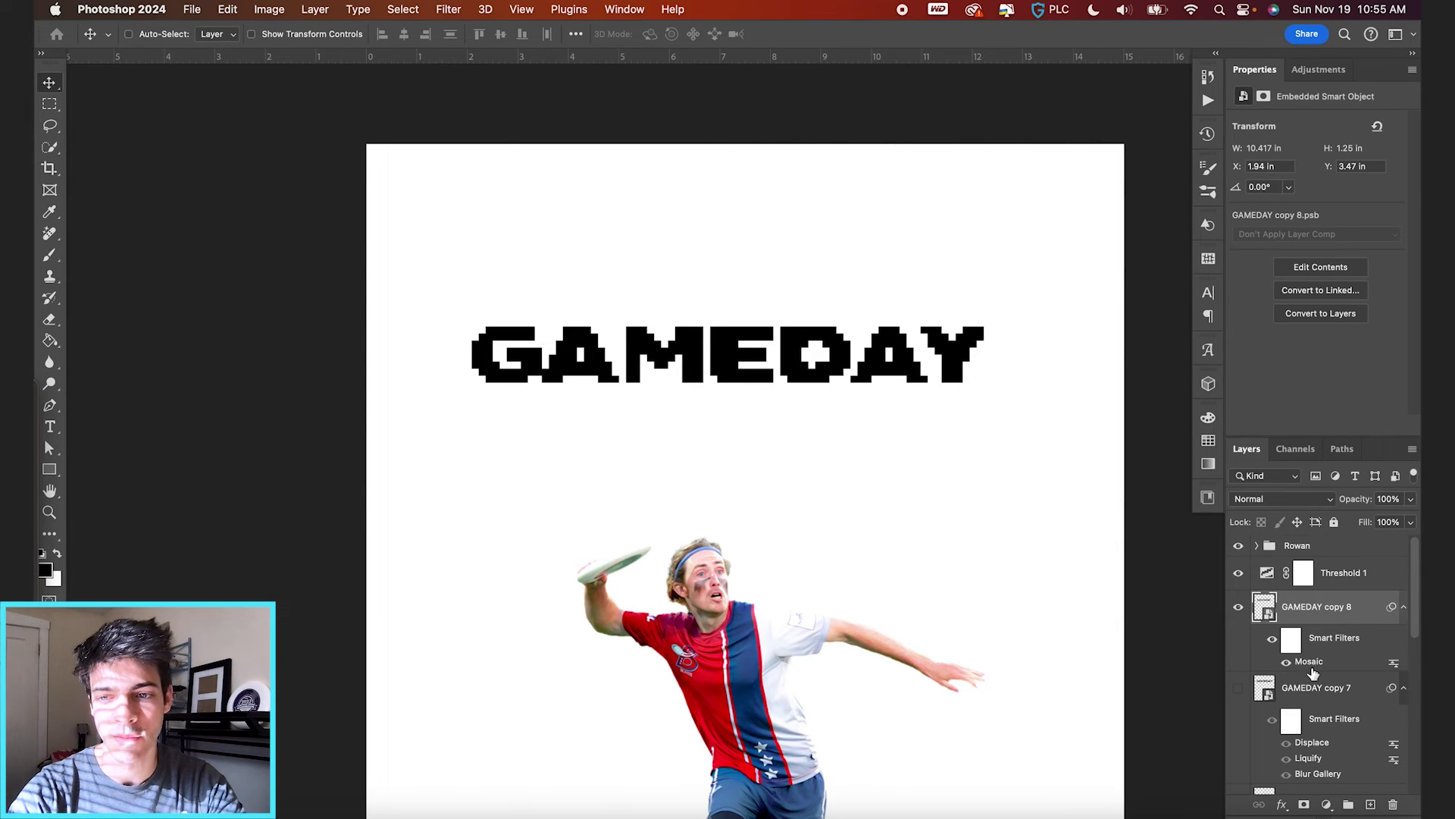
double_click(1310, 662)
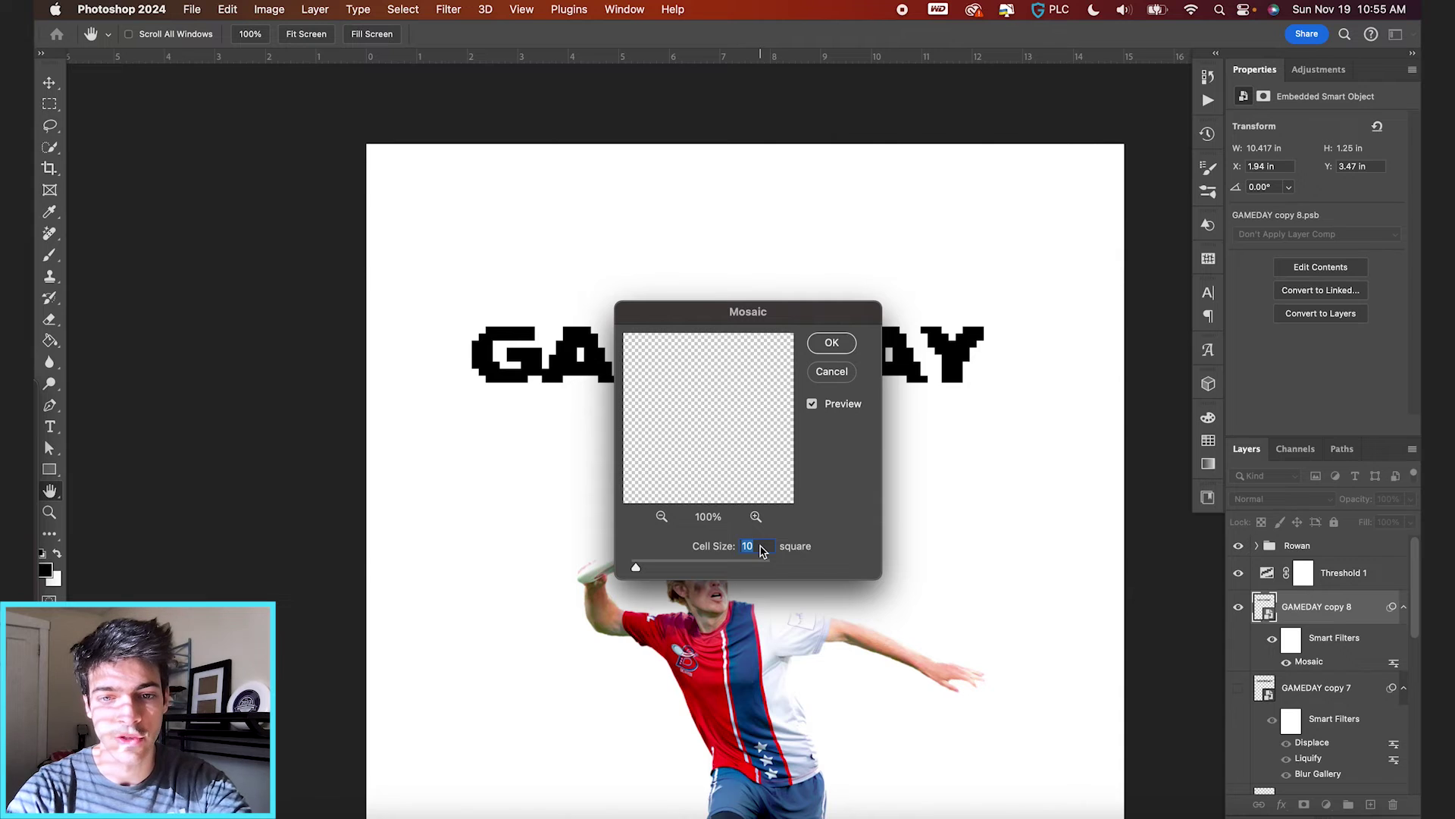
text(5)
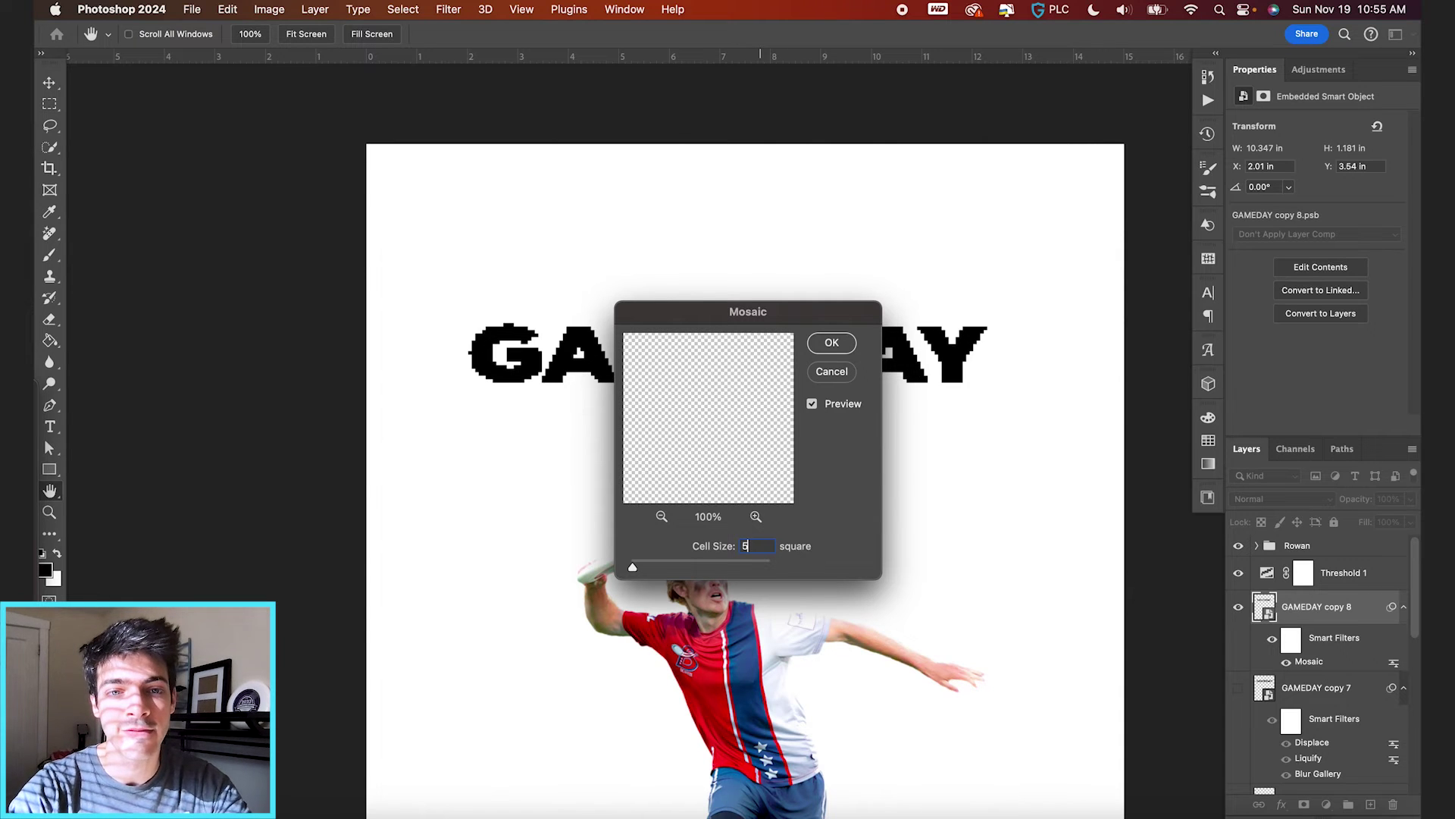
click(833, 342)
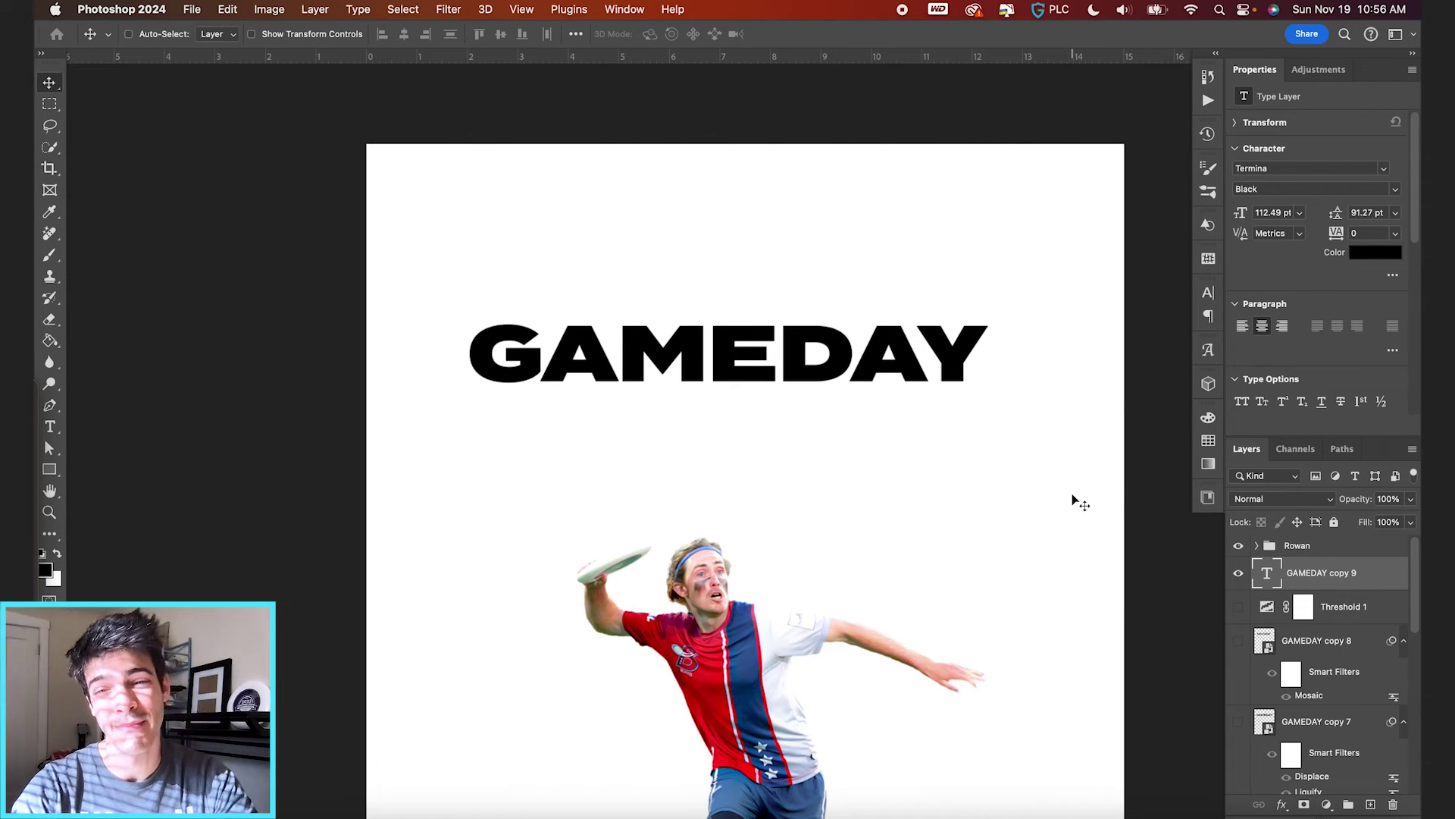
Duplicate GAMEDAY into copy 10, hide copy 9, and rasterize the copied type
key(super+j)
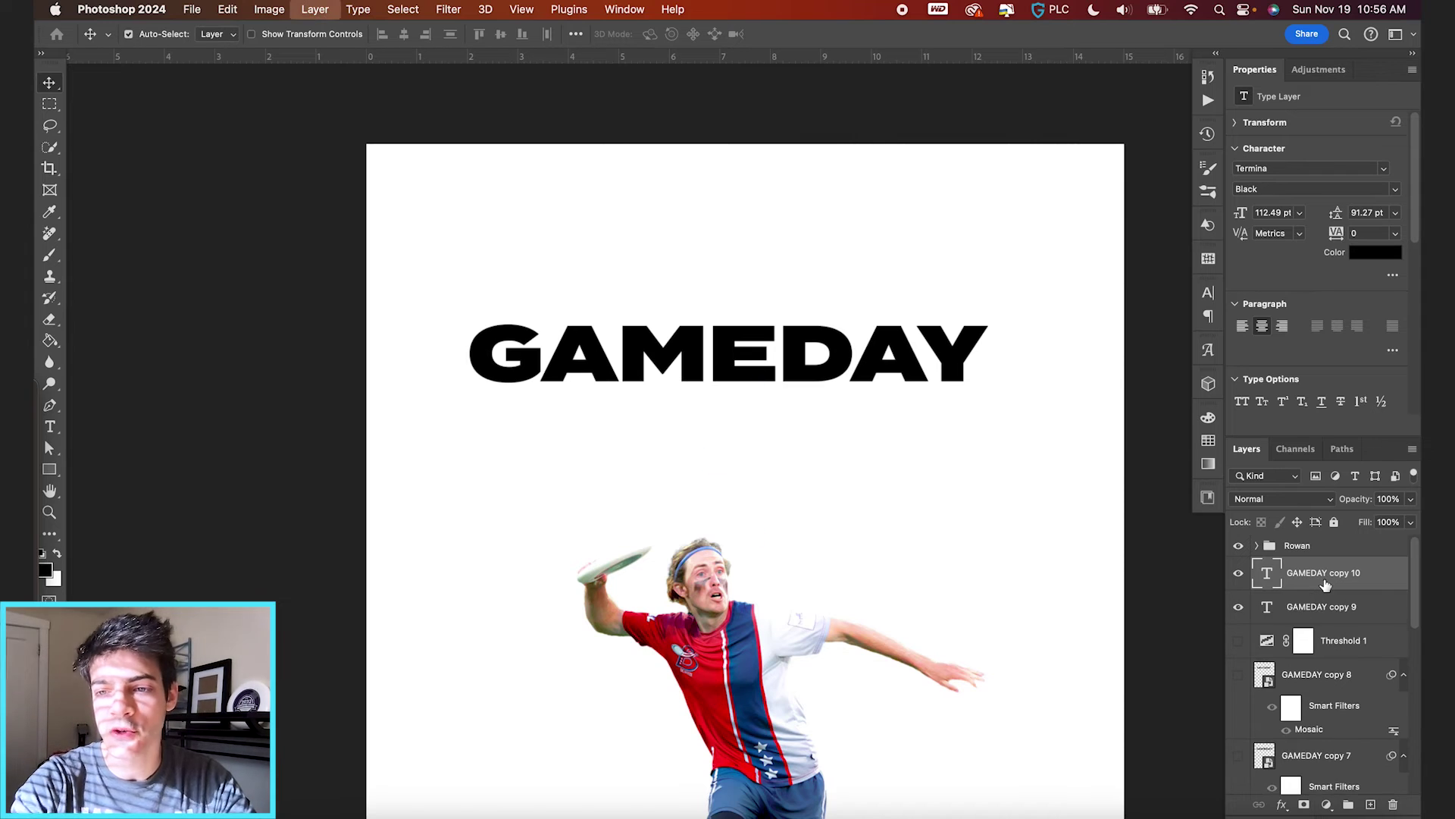
click(1238, 607)
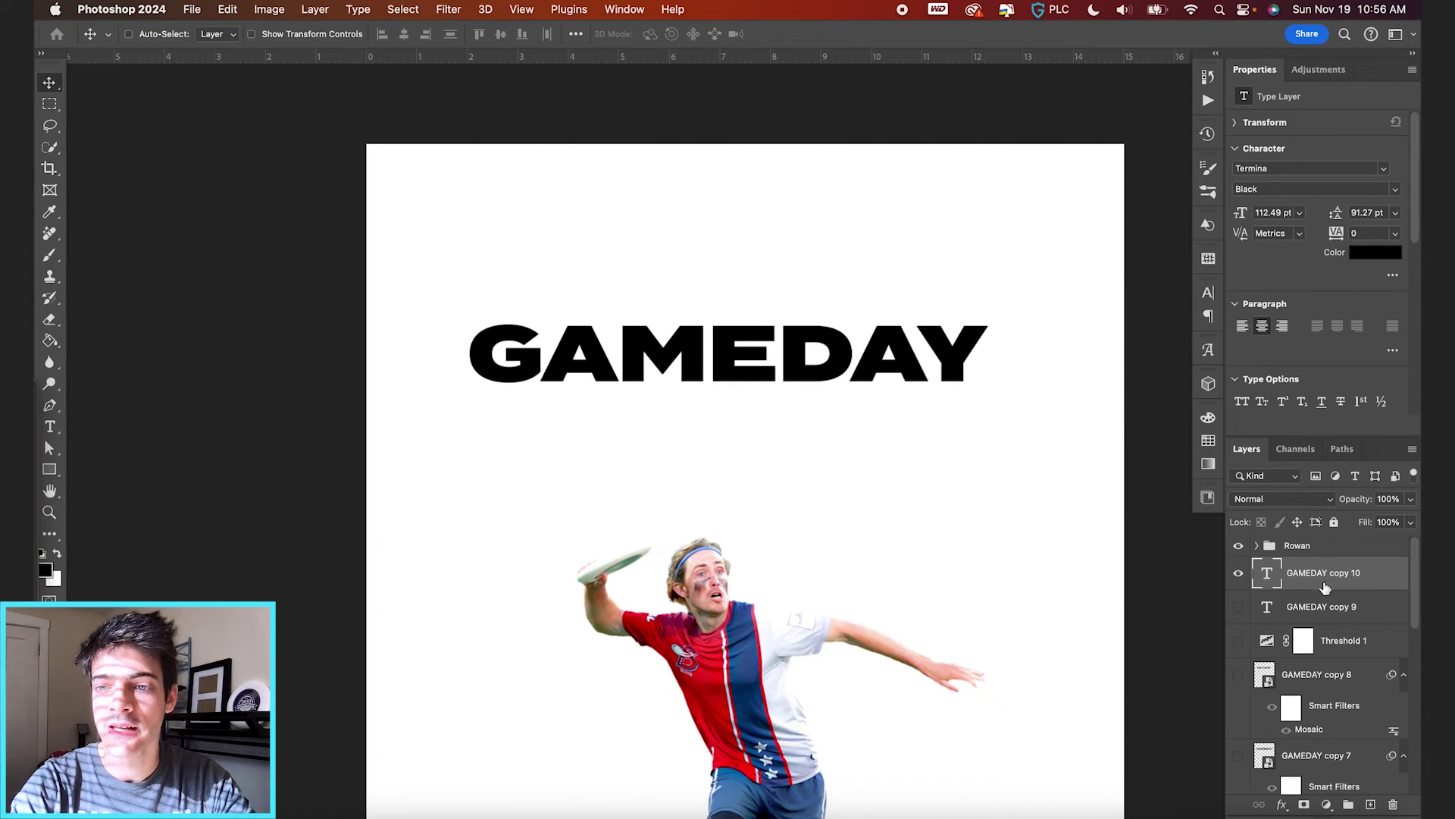
right_click(1324, 589)
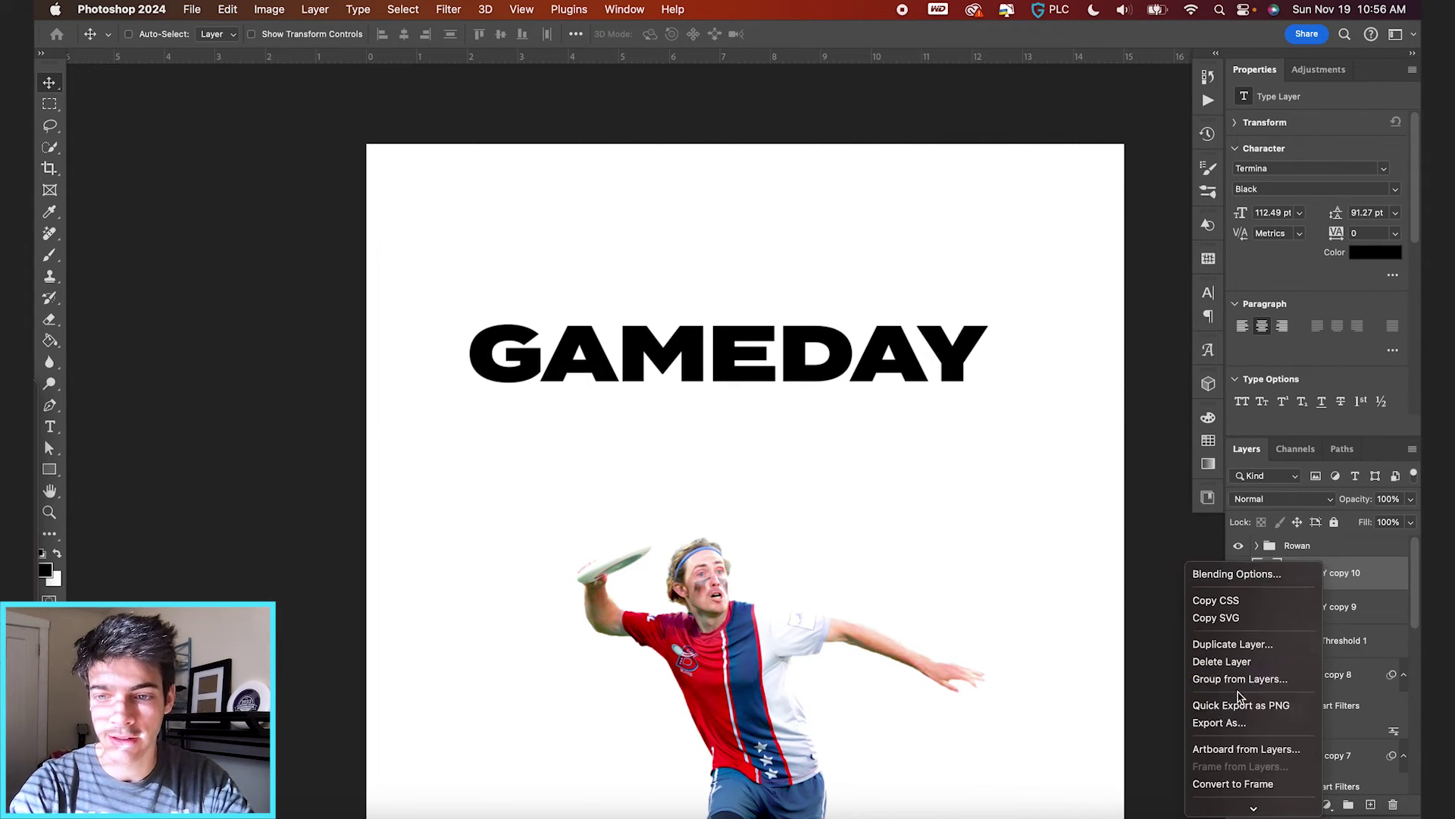
scroll(1238, 697, down, 5)
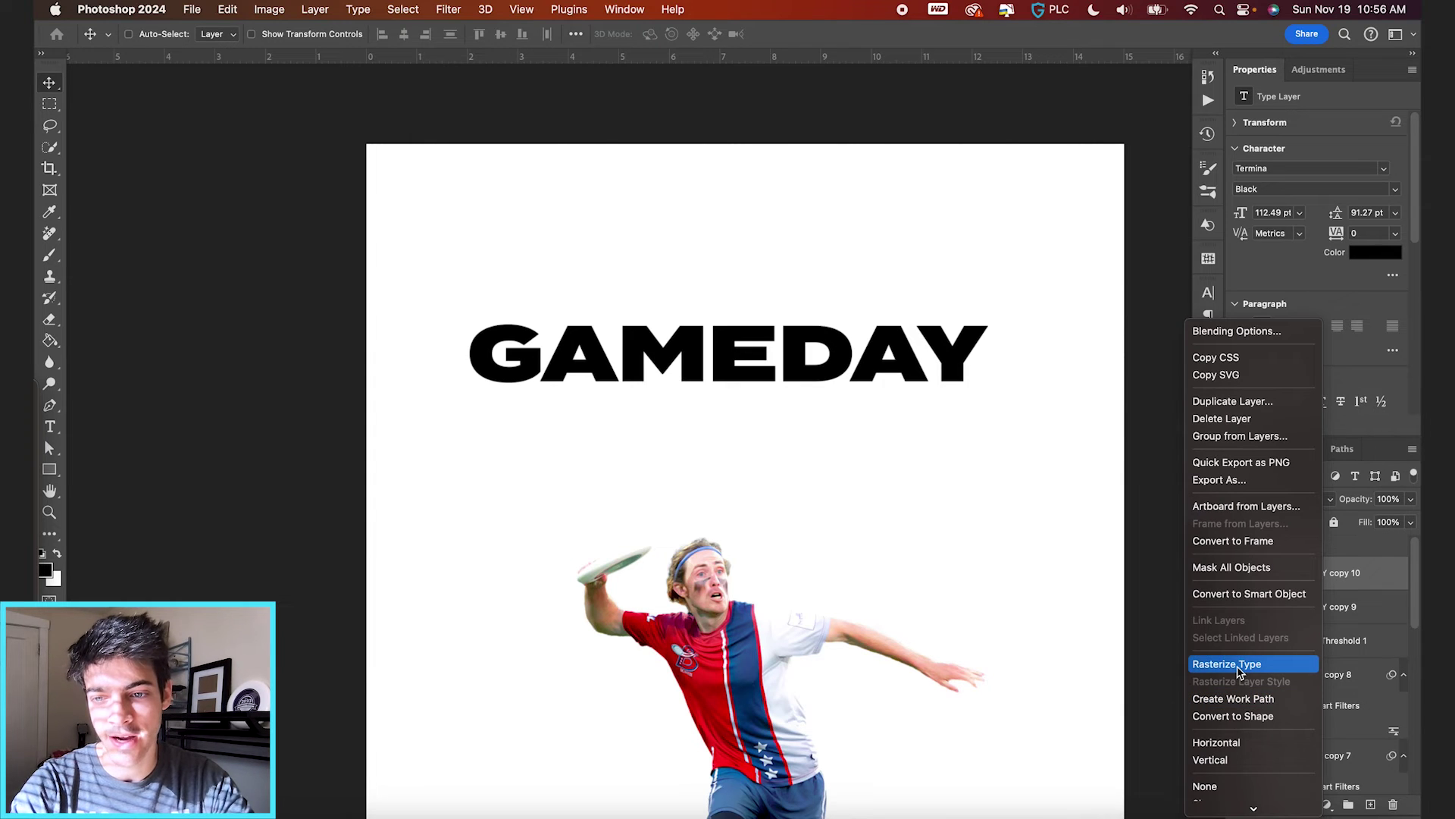
click(1239, 672)
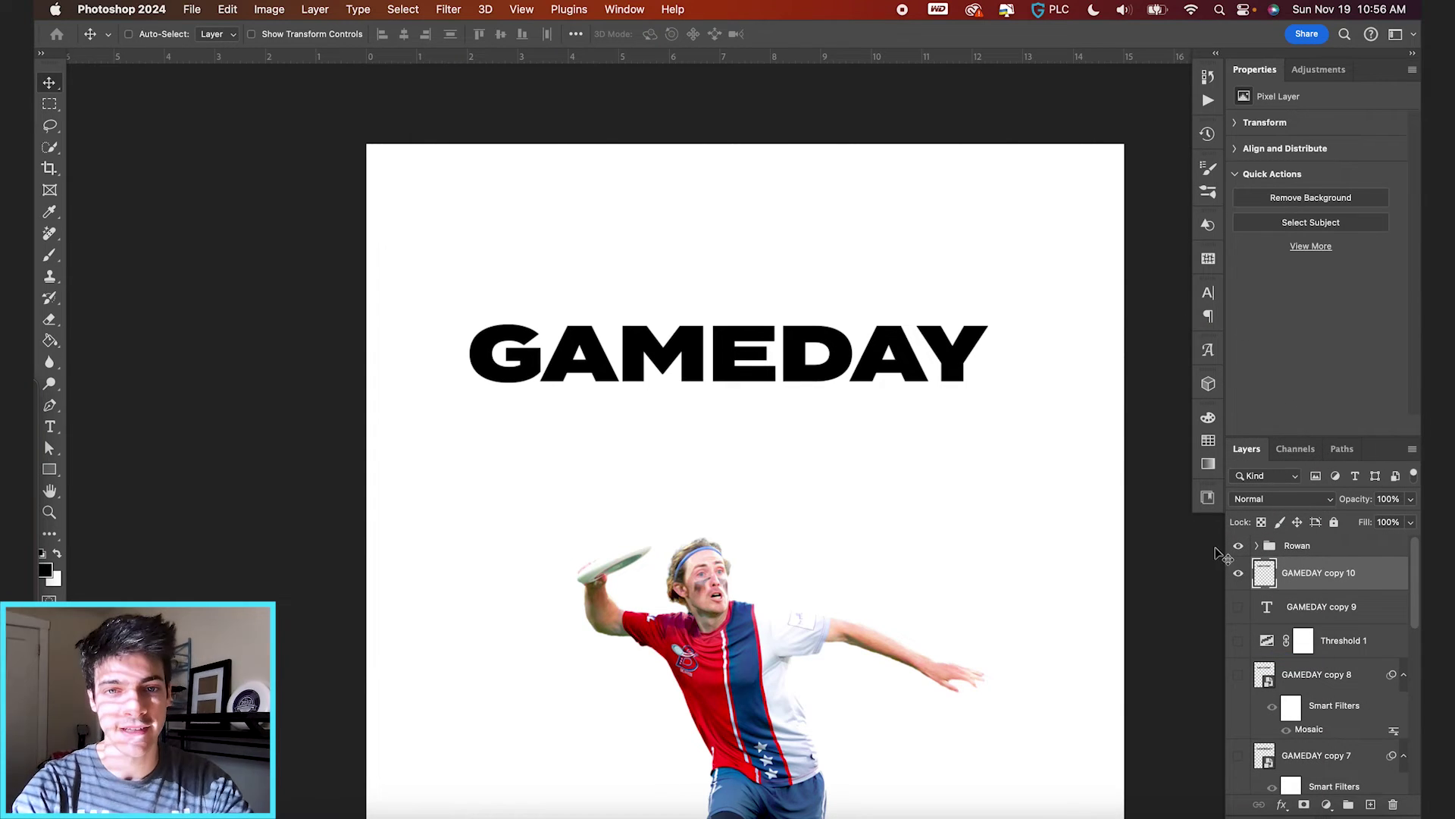
key(super+plus)
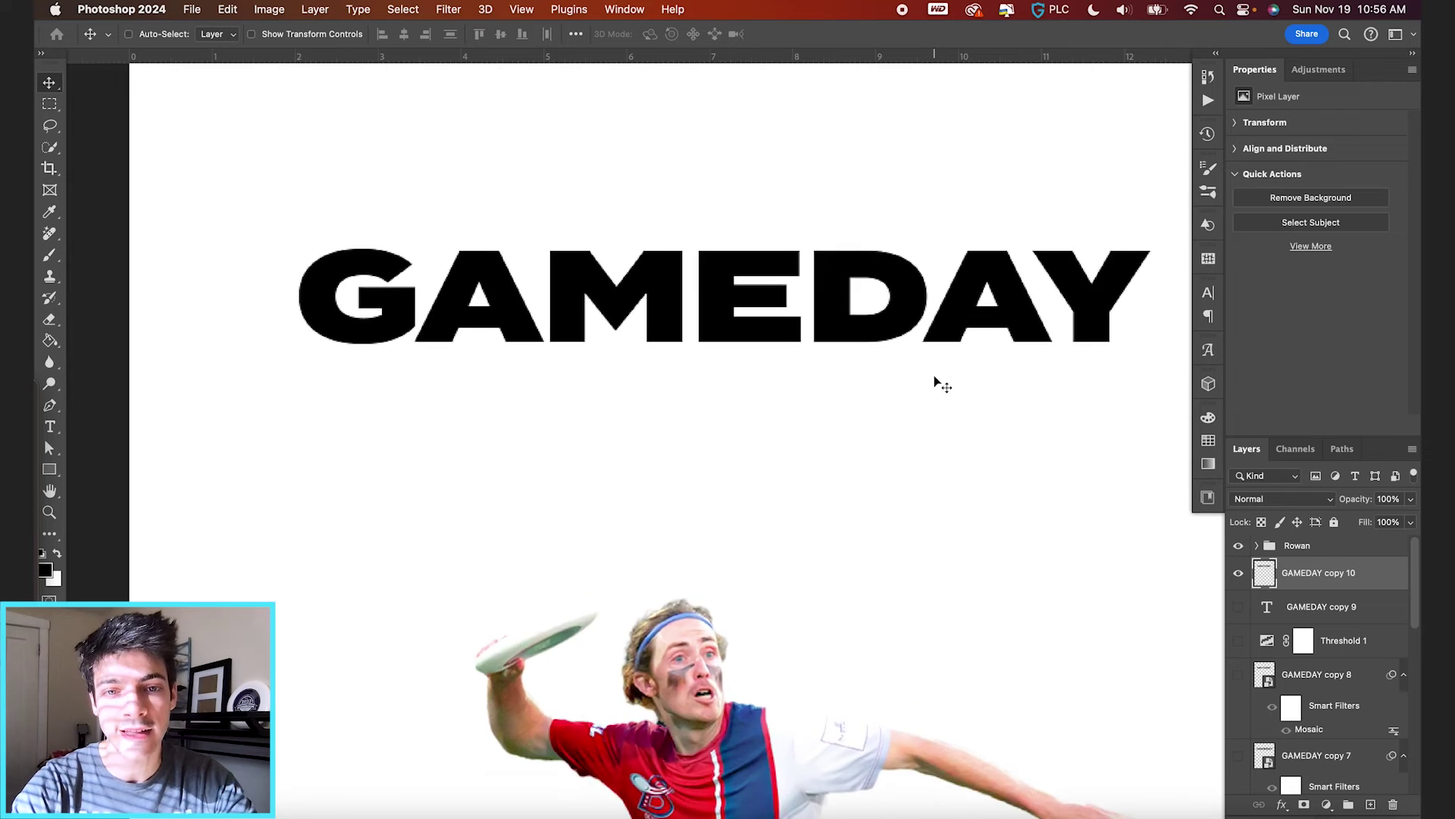
drag(936, 383, 881, 465)
Shift a strip across DAY to the right and a strip across E to the left for a glitch offset
key(m)
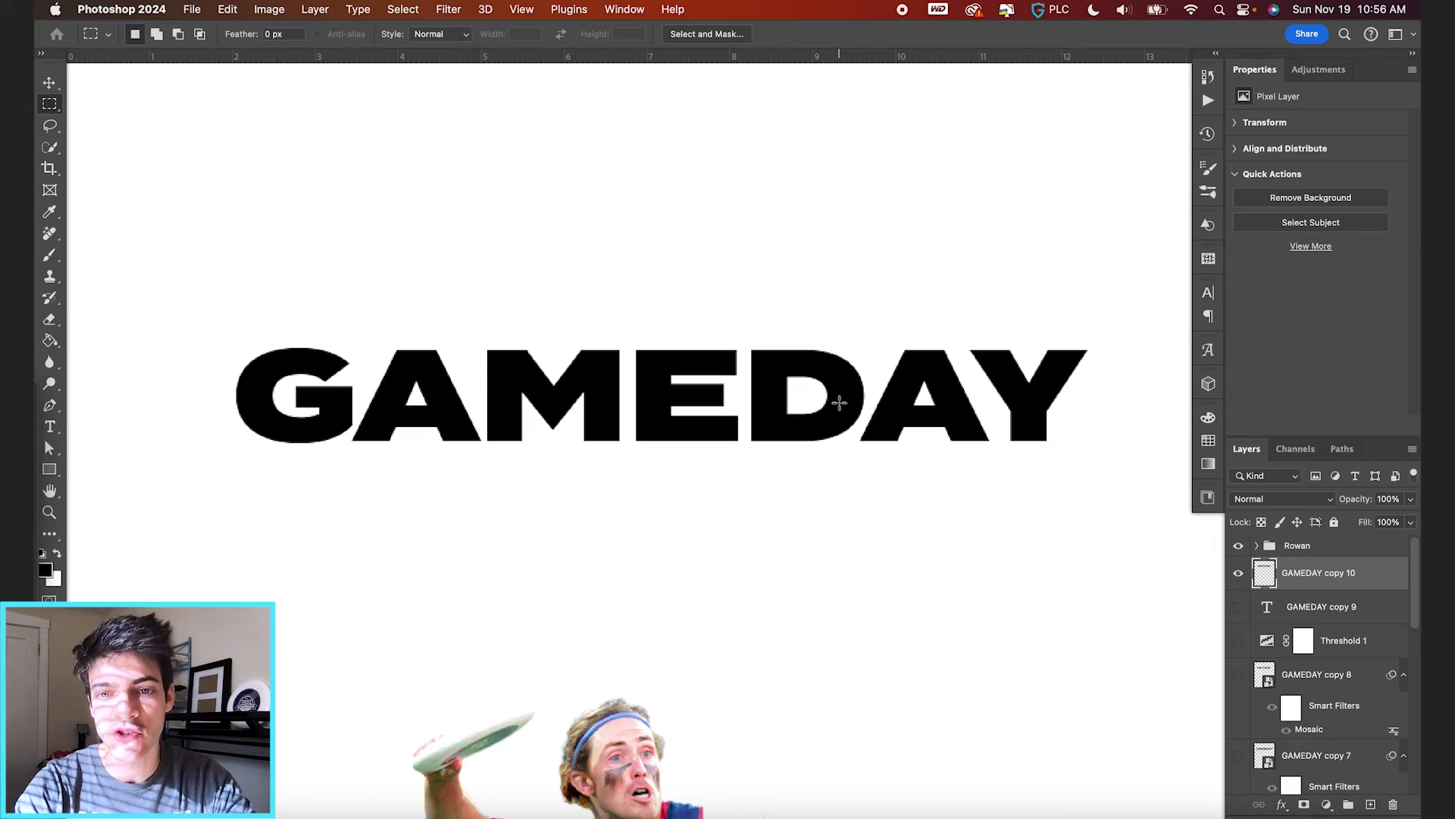
drag(839, 403, 1067, 428)
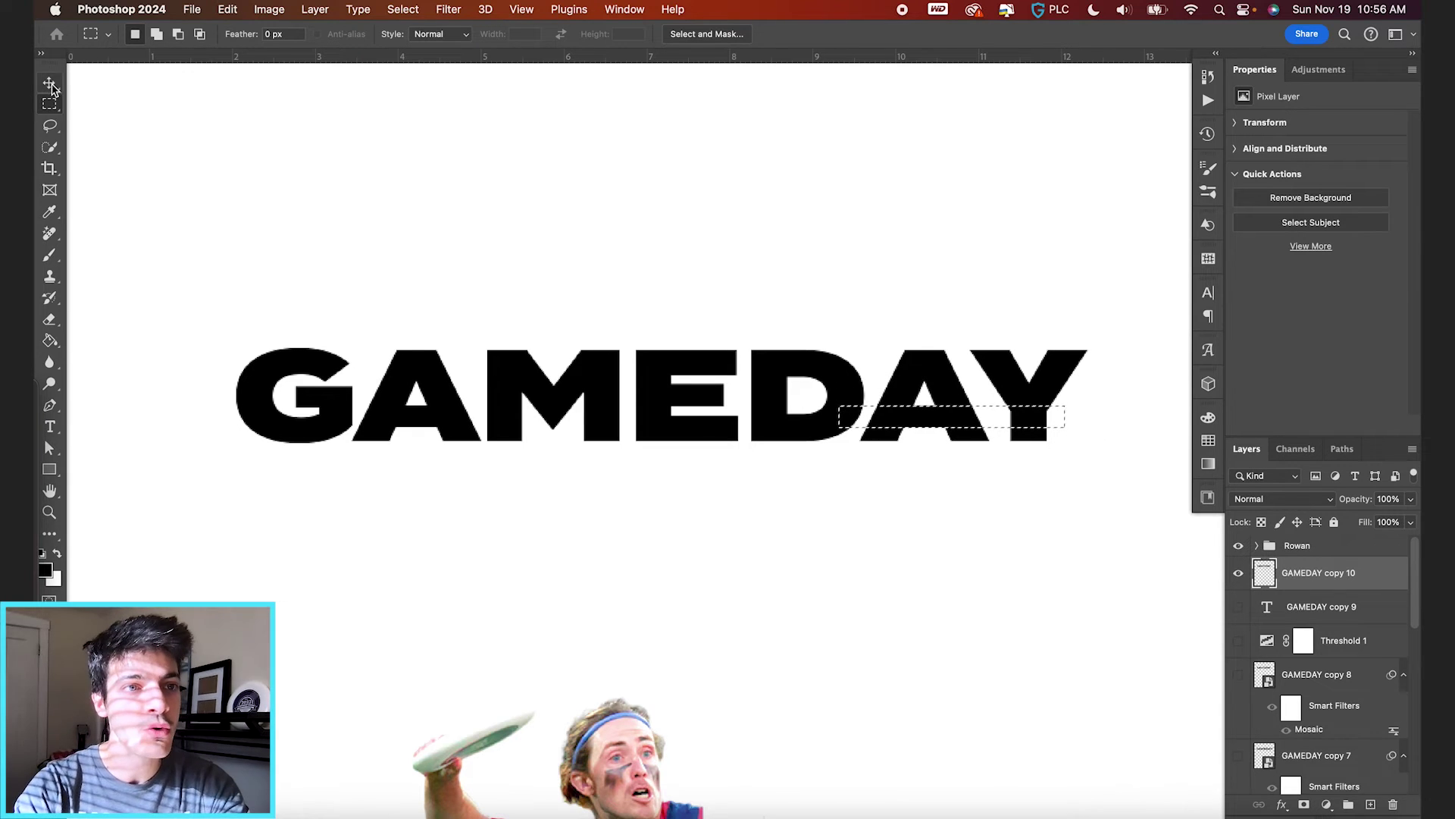
click(49, 84)
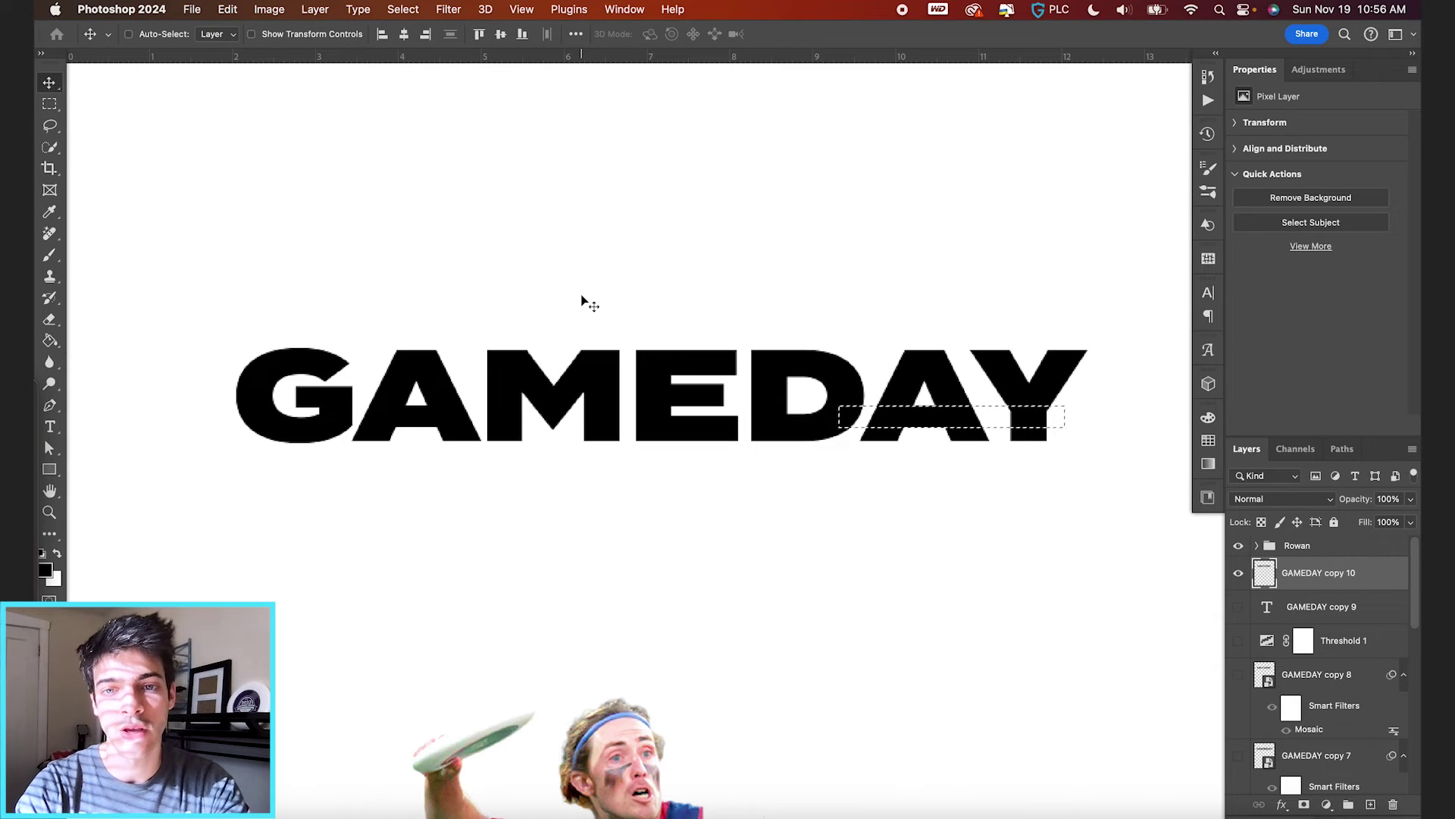
key(Right)
key(Right)
key(Right)
key(Right)
key(Right)
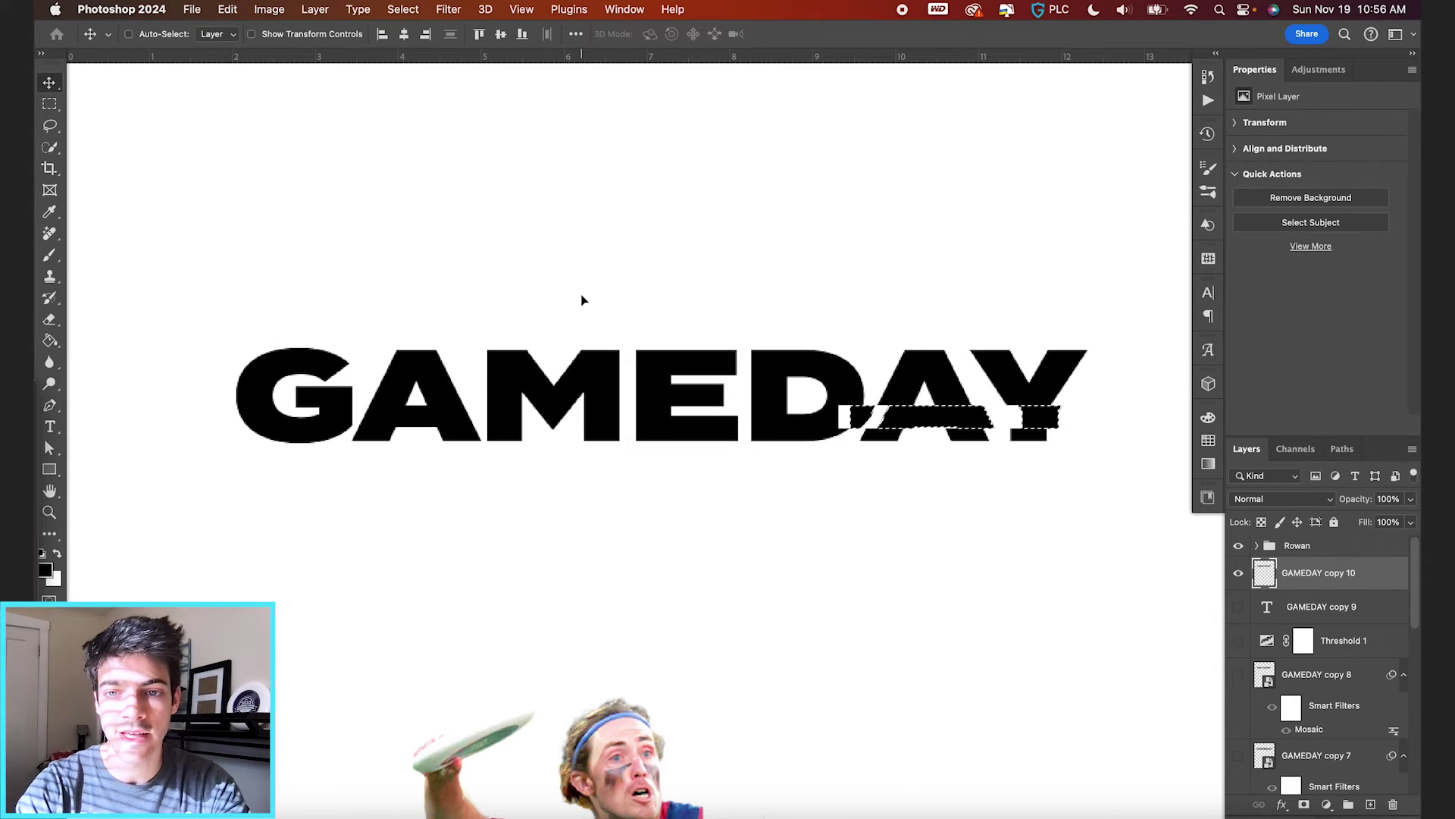
key(Right)
key(Right)
key(Right)
key(Right)
key(Right)
key(m)
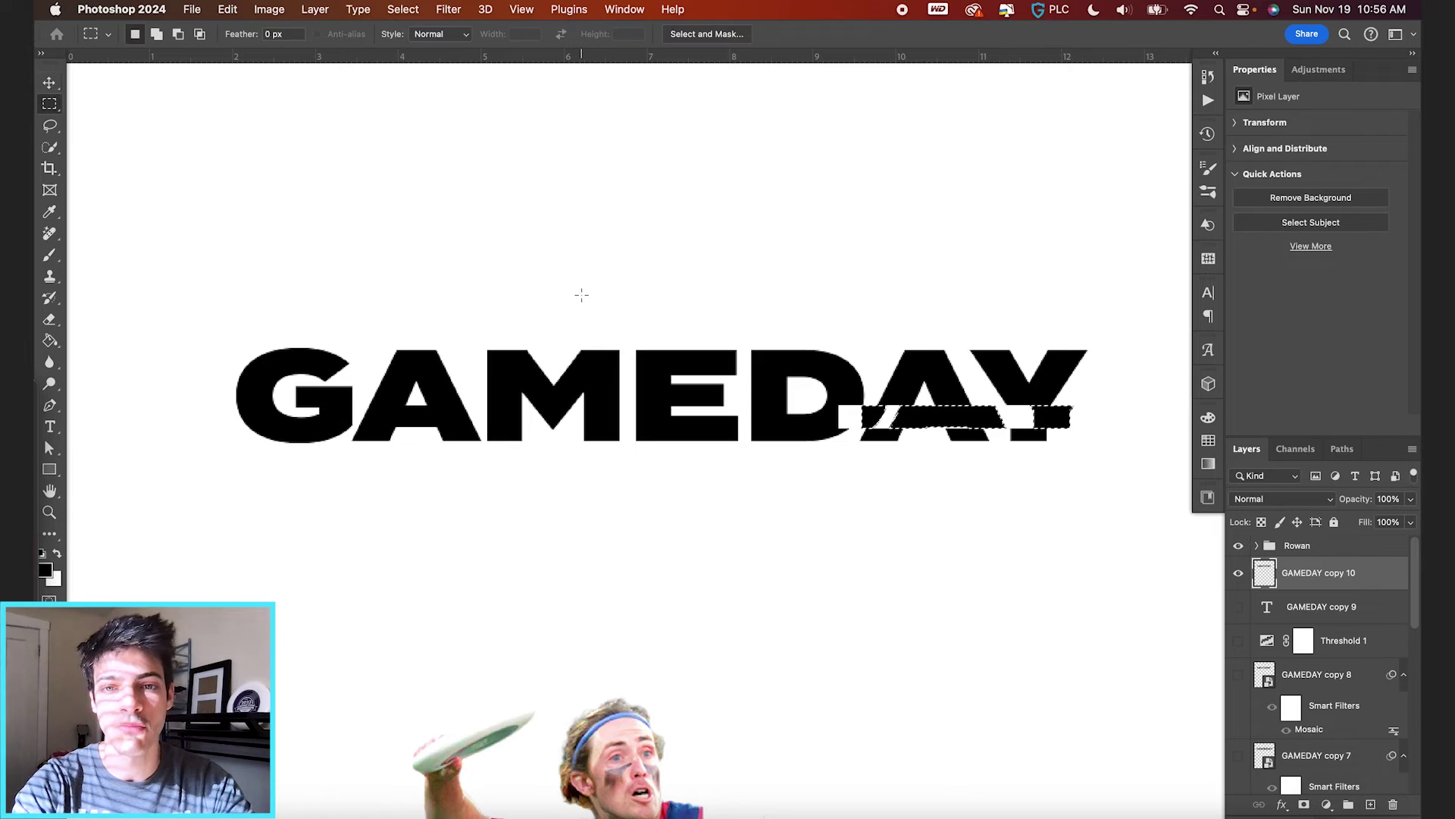
drag(658, 360, 777, 393)
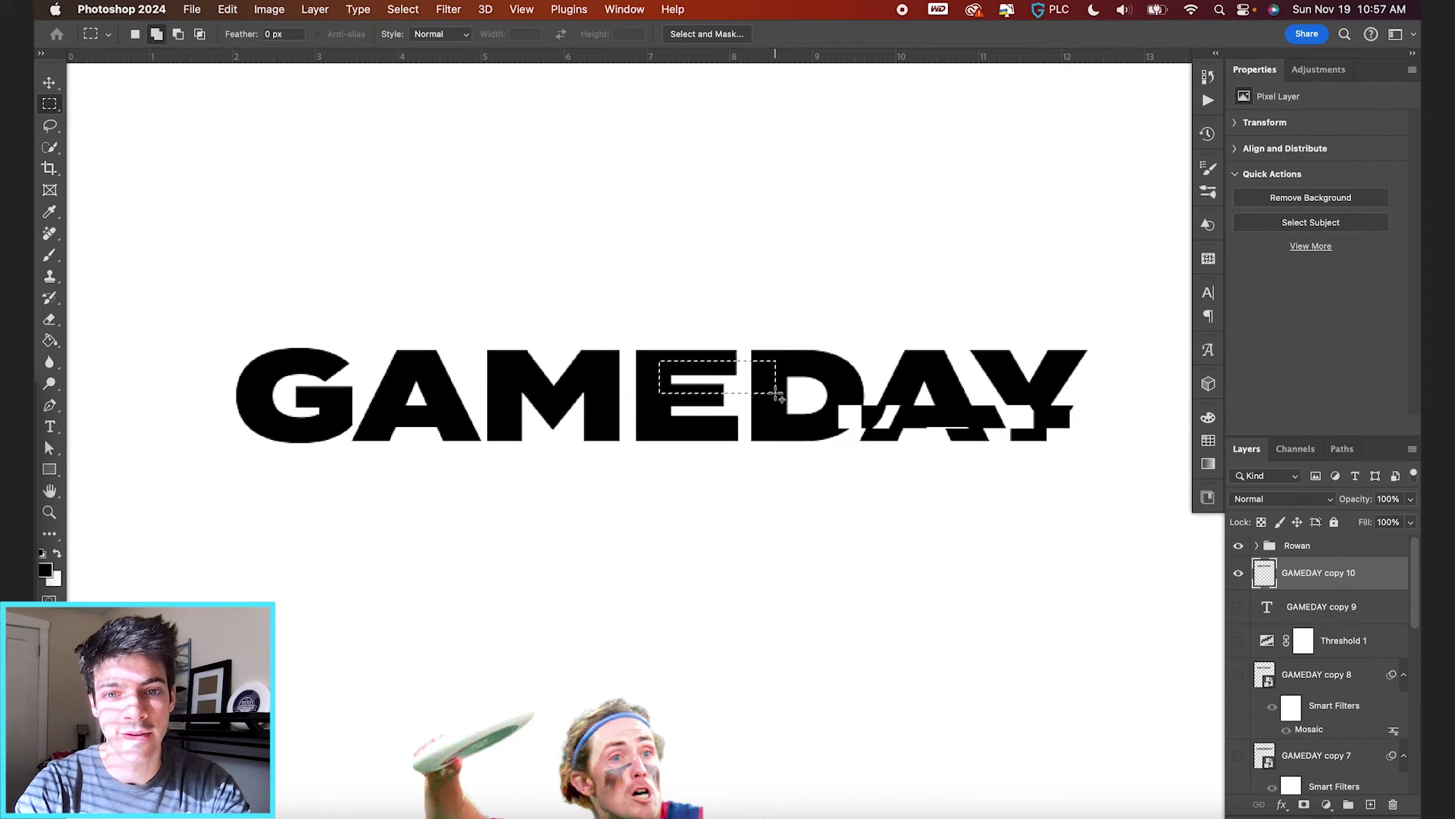
key(v)
key(Left)
key(Left)
key(Left)
key(Left)
key(Left)
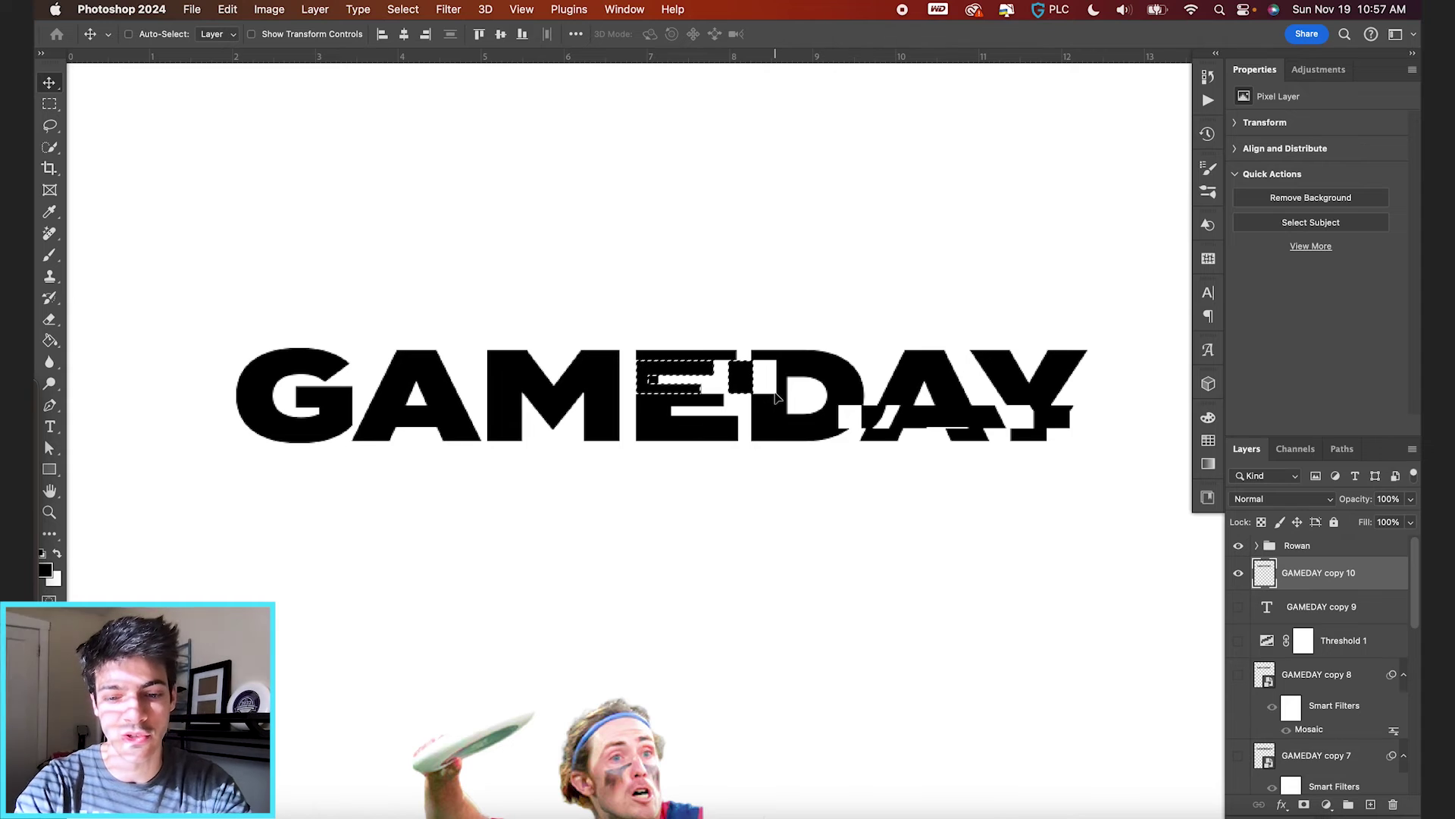
key(m)
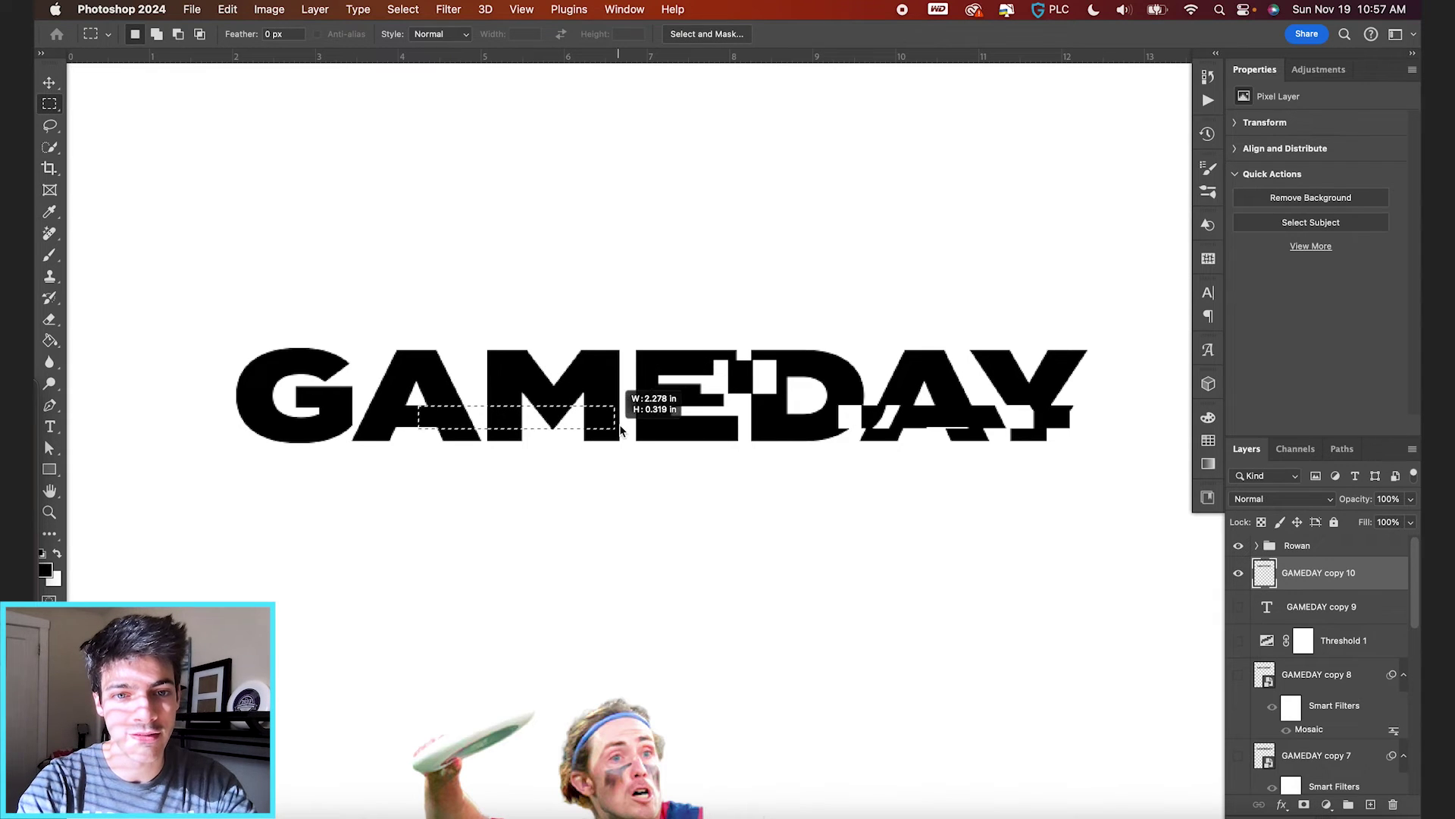
key(v)
key(super+0)
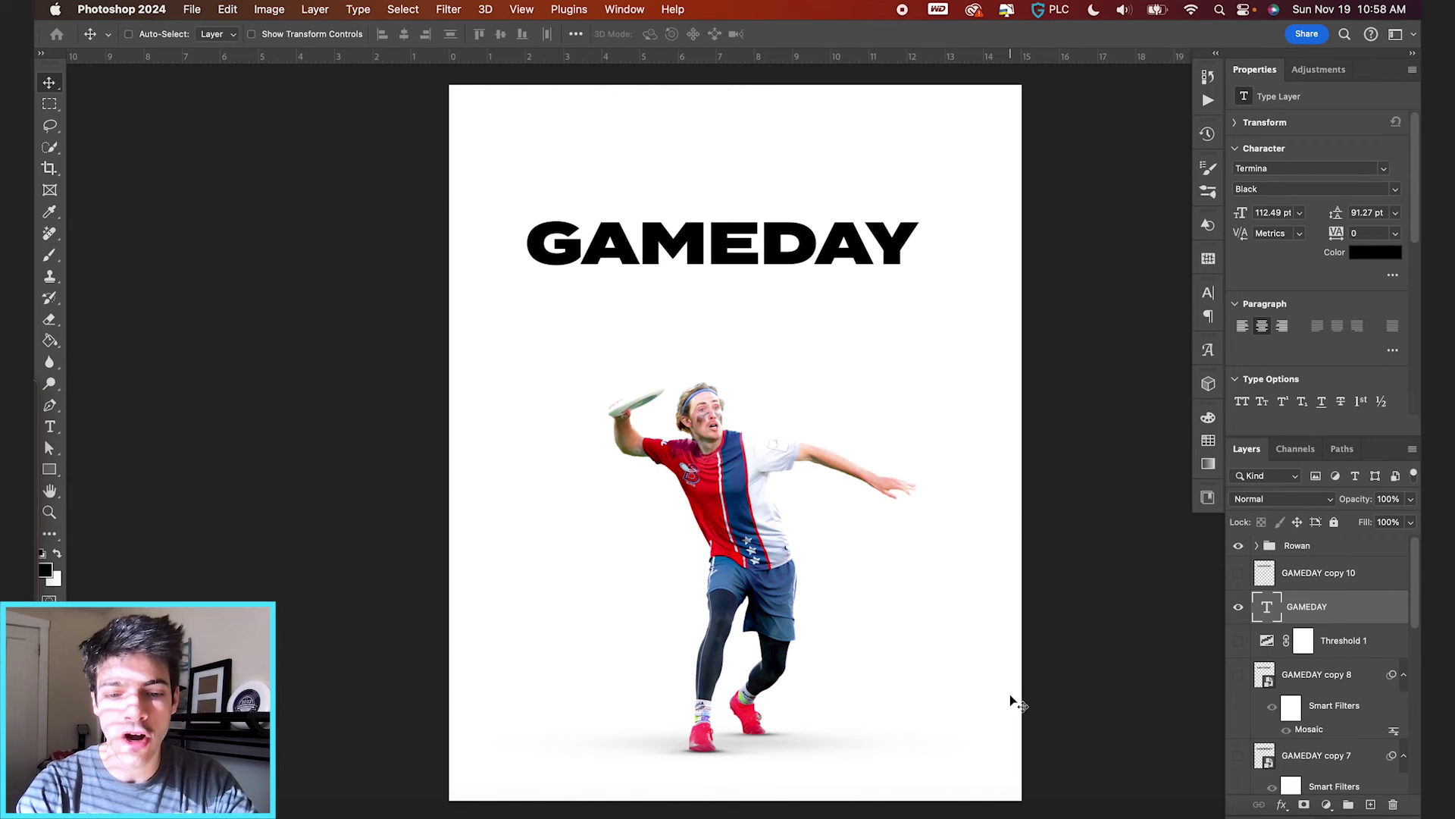
Duplicate GAMEDAY, hide the original, convert it to a smart object and apply a Wind filter
key(super+j)
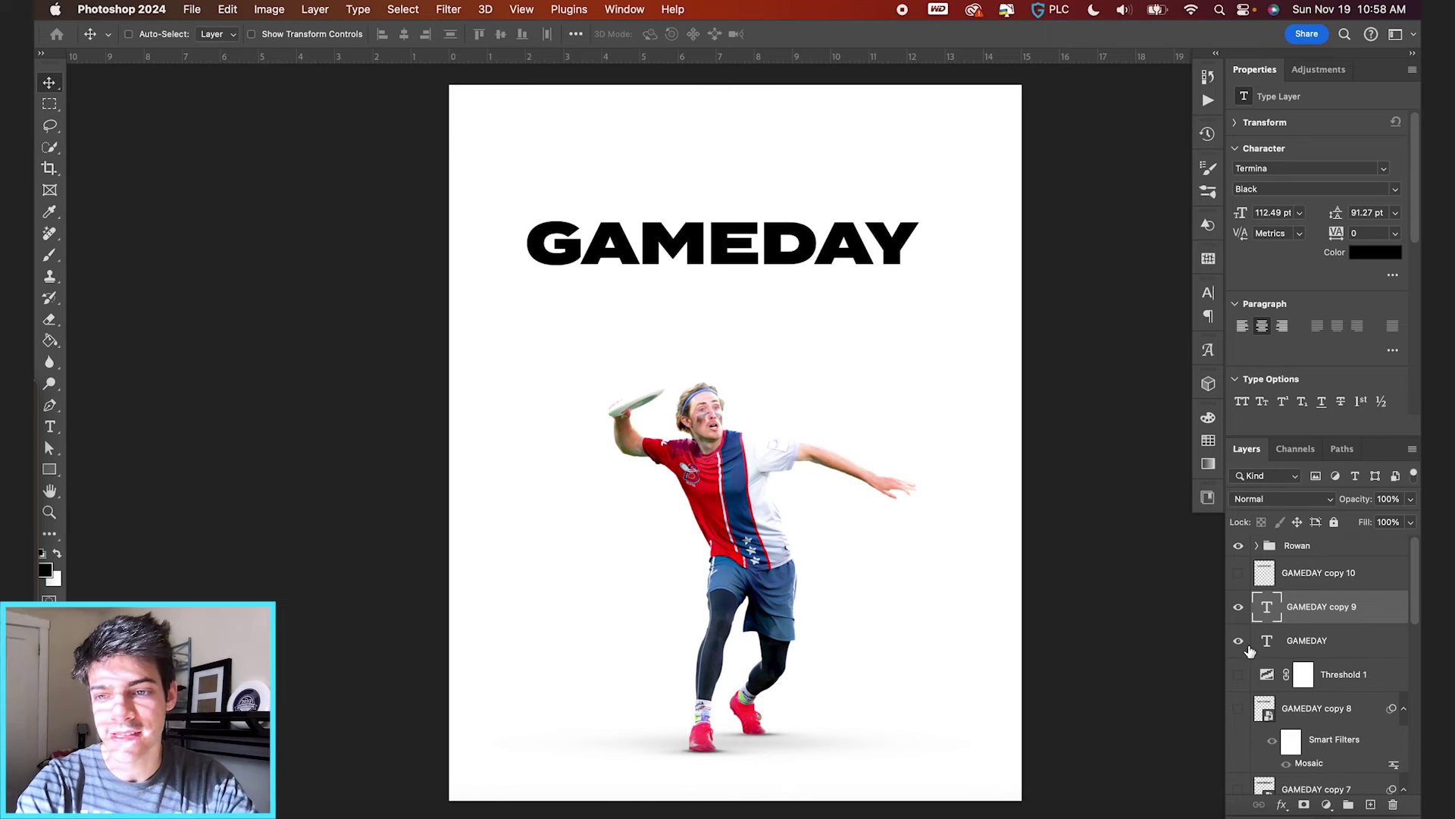
click(1239, 640)
click(448, 9)
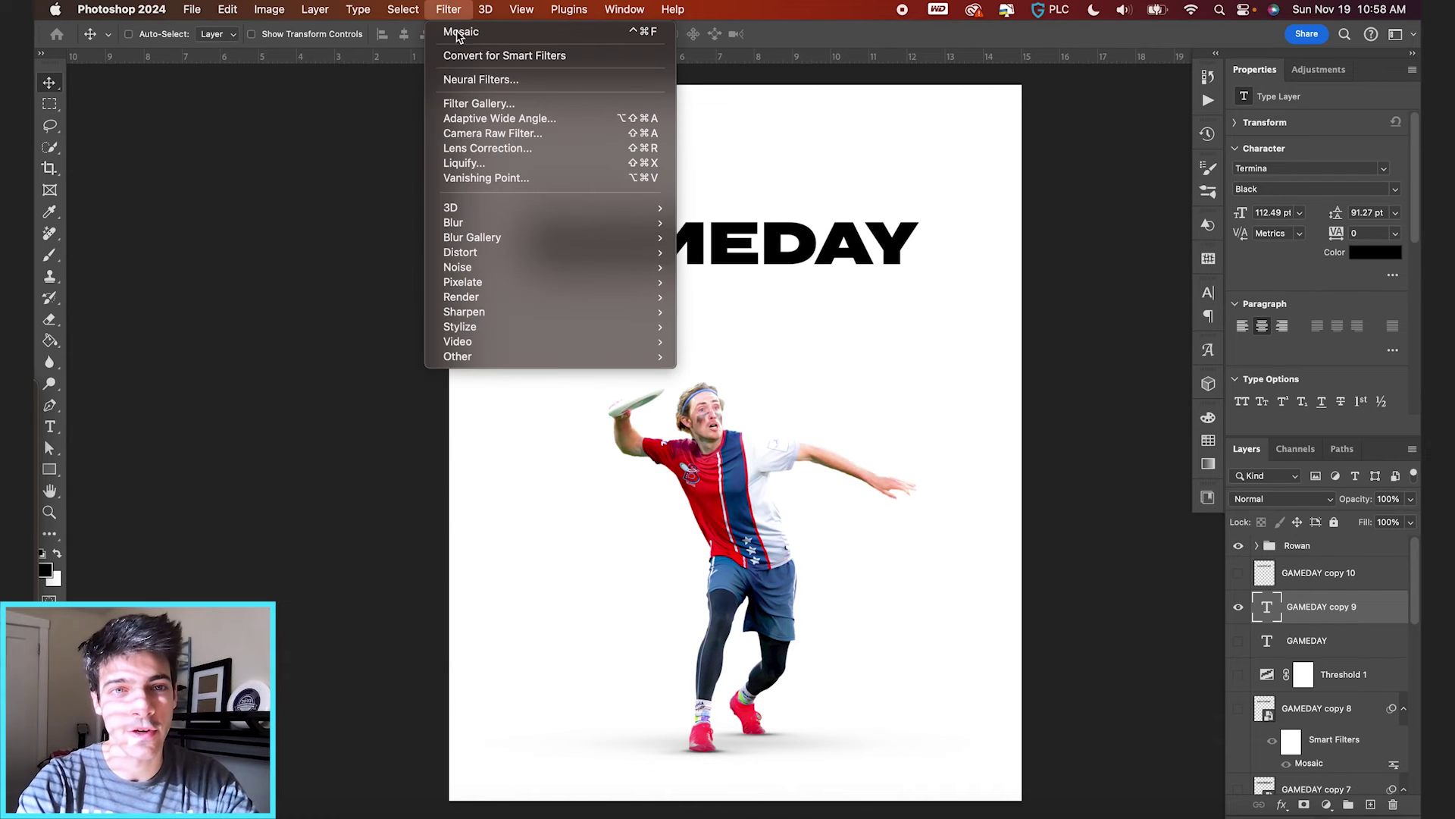
click(481, 56)
click(447, 9)
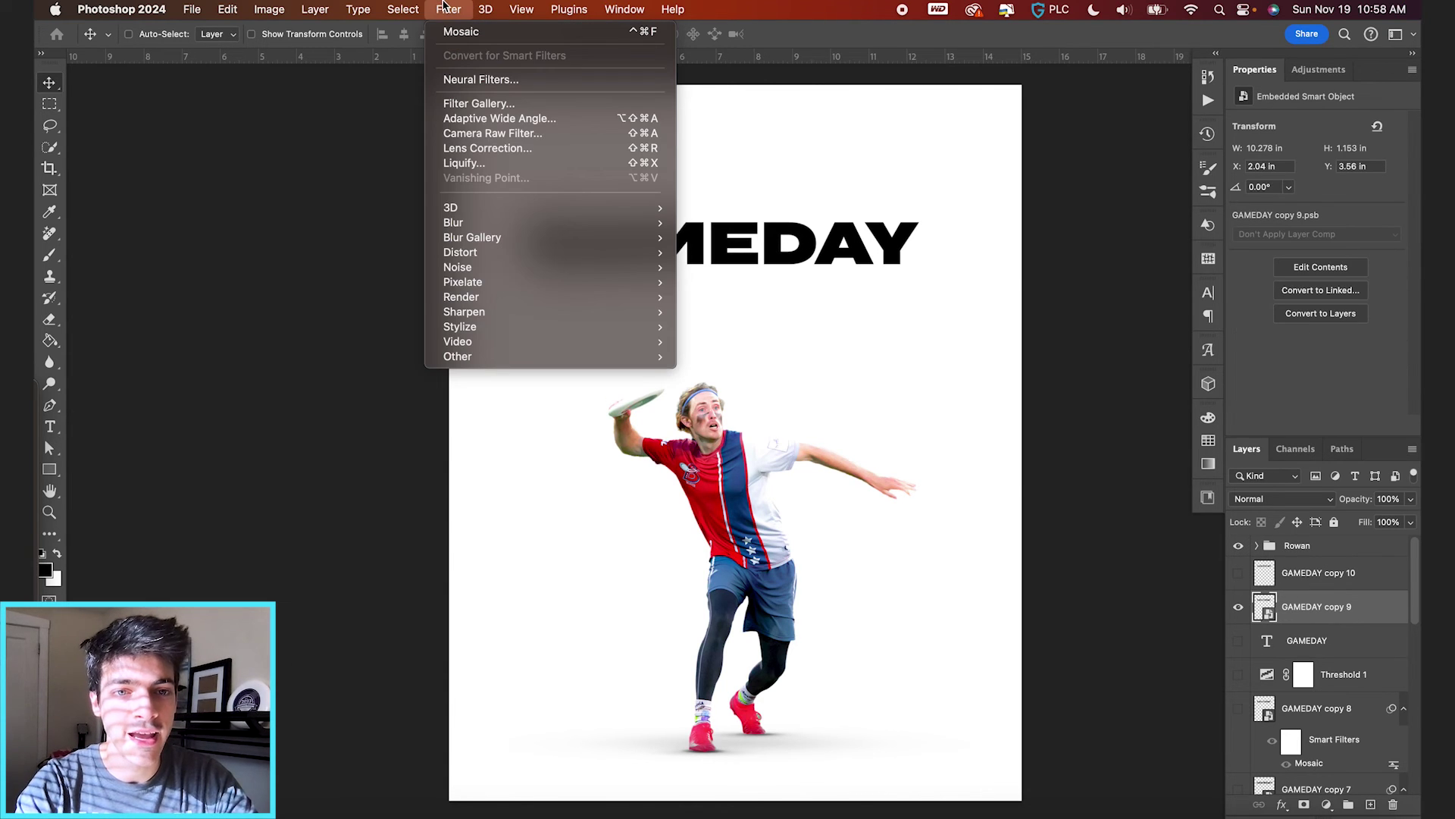
mouse_move(497, 297)
mouse_move(491, 328)
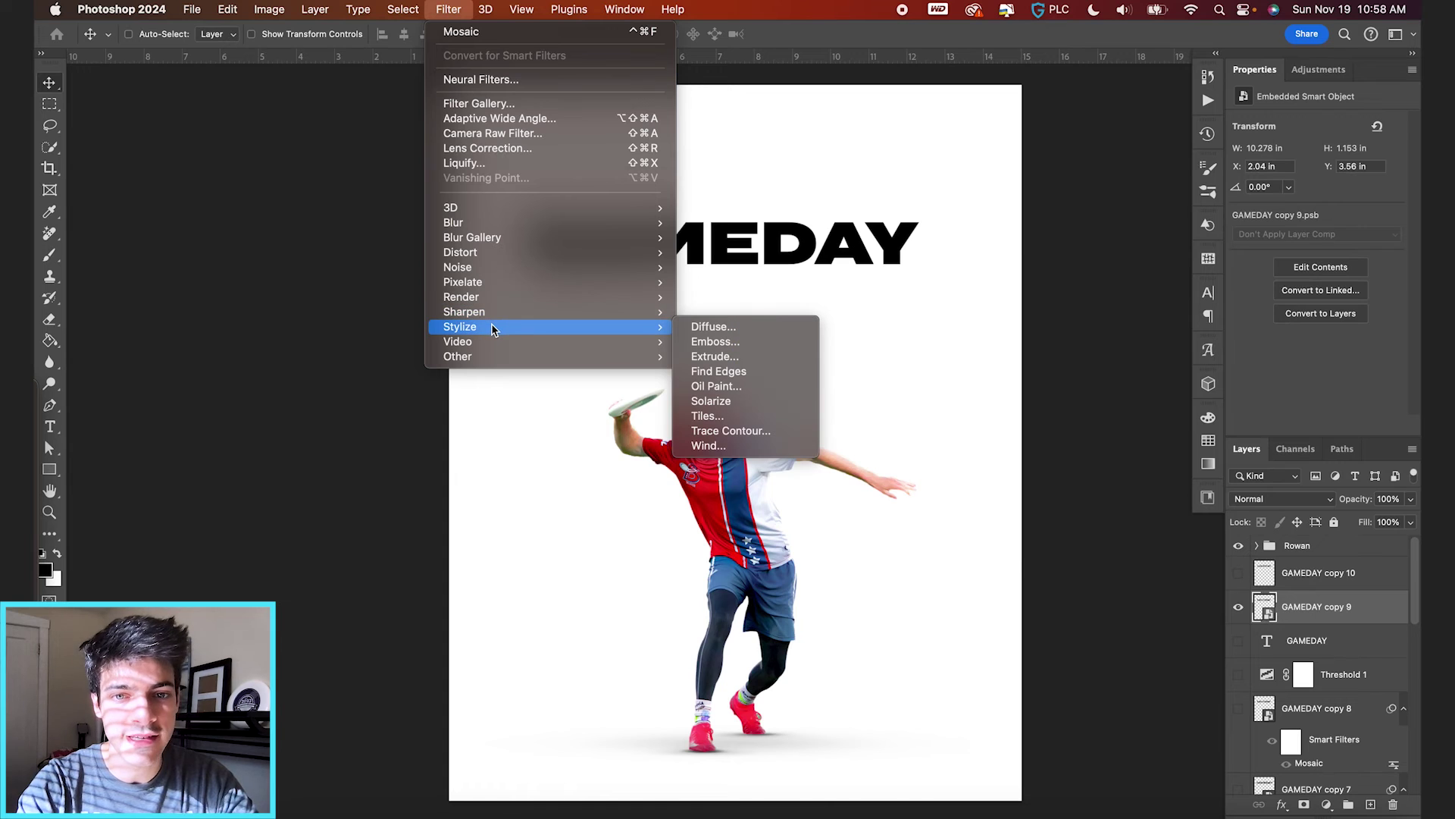
click(725, 447)
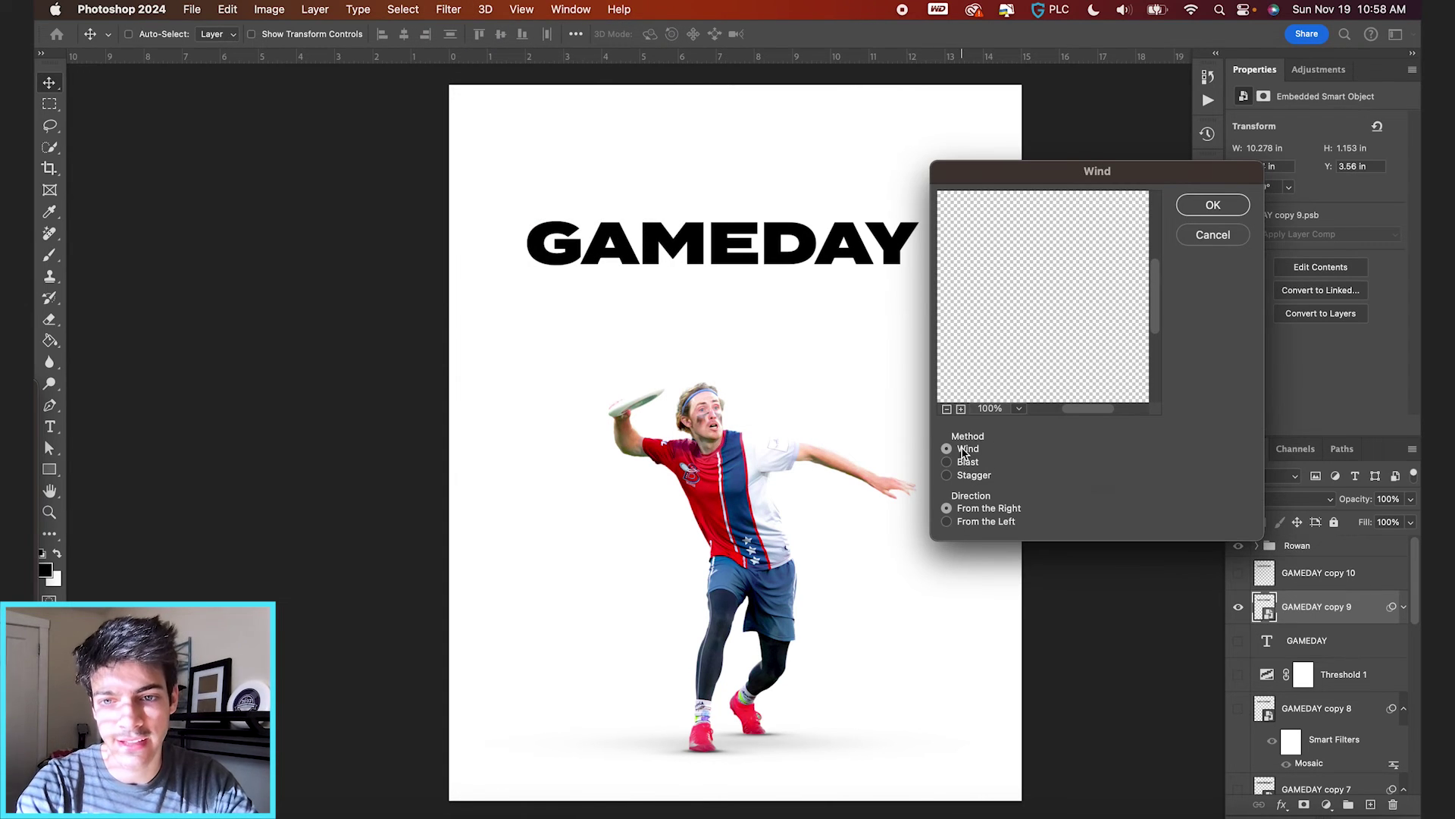
click(1212, 206)
key(super+equal)
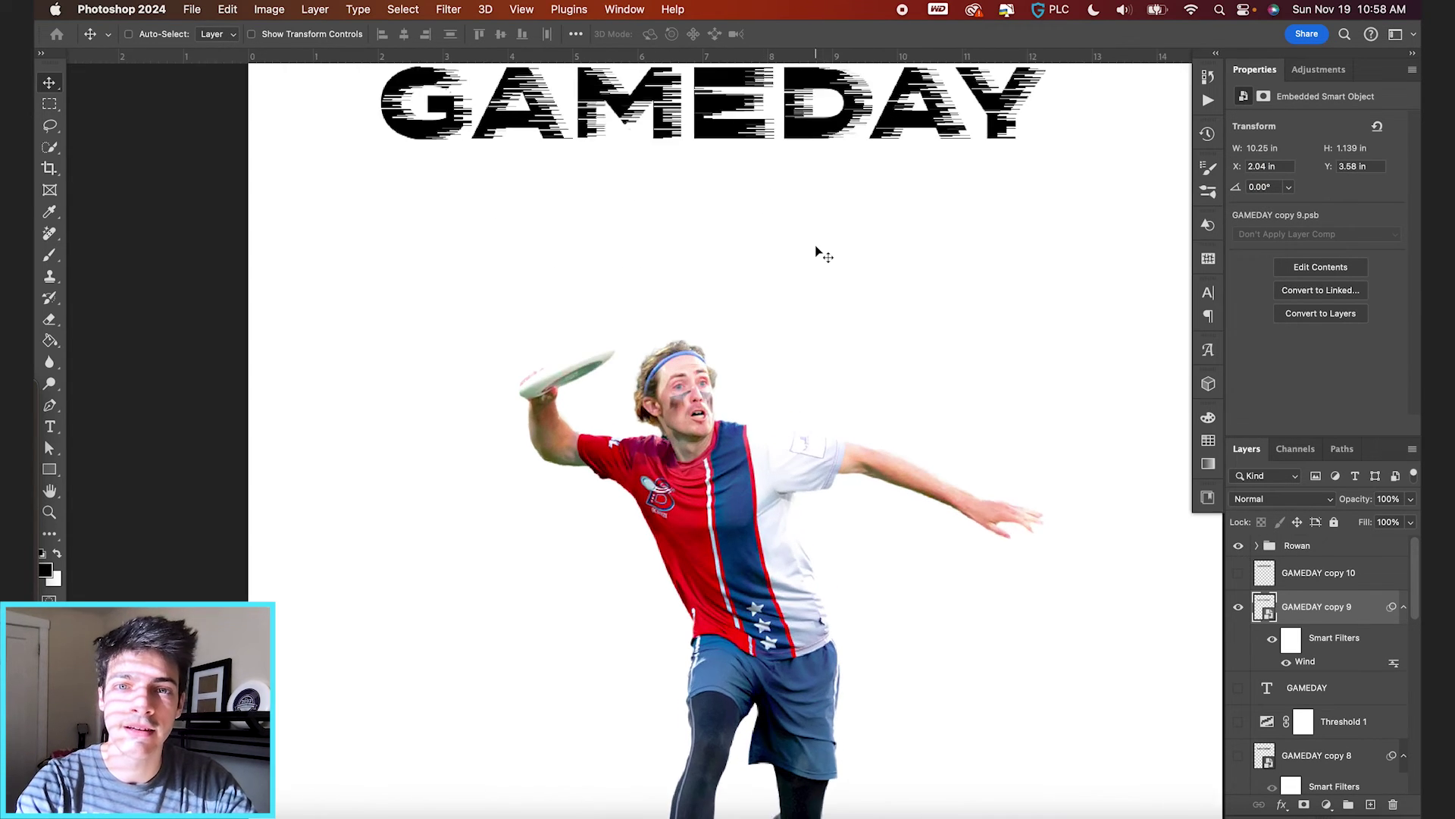
scroll(816, 251, up, 3)
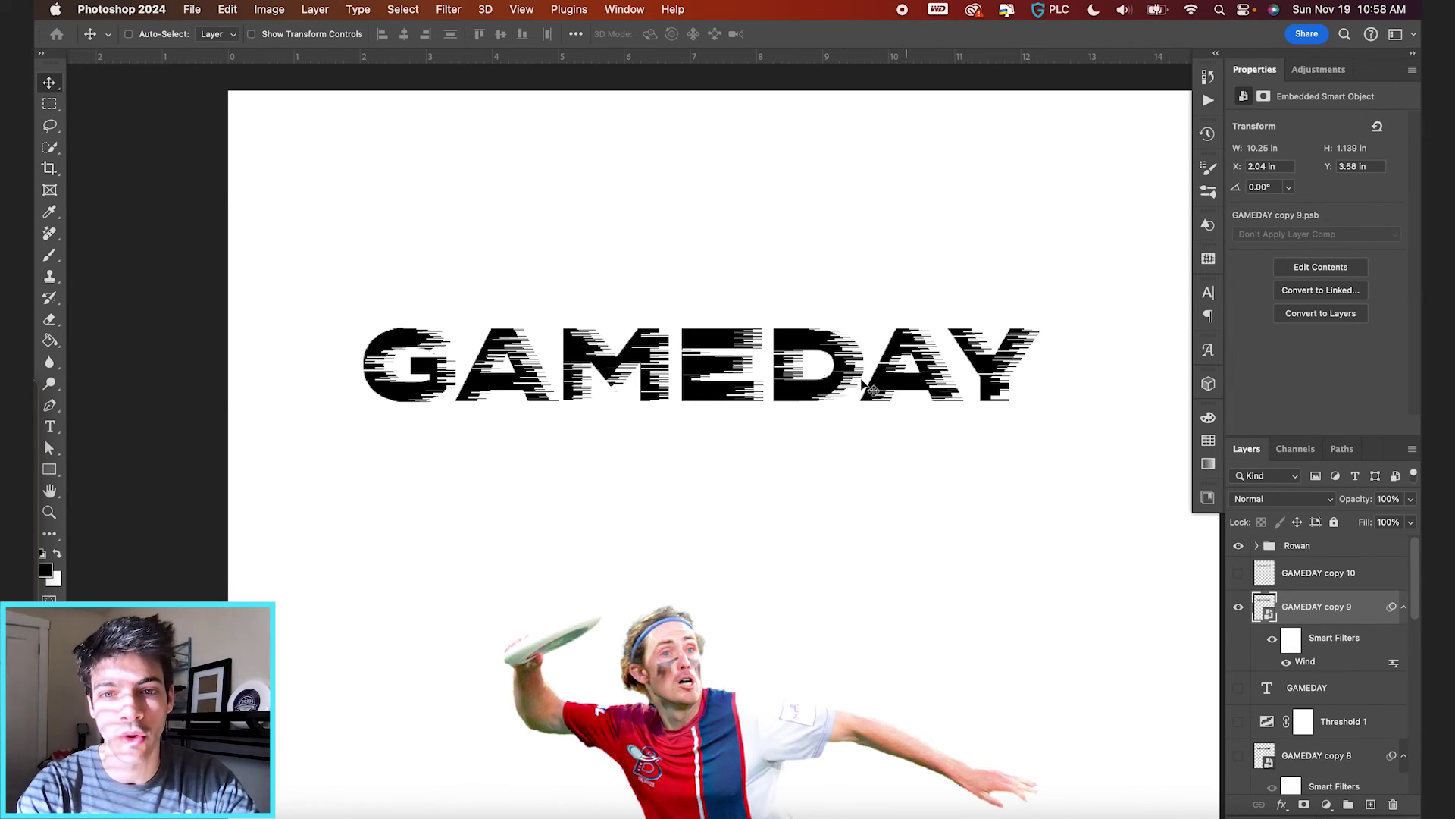
scroll(753, 381, up, 1)
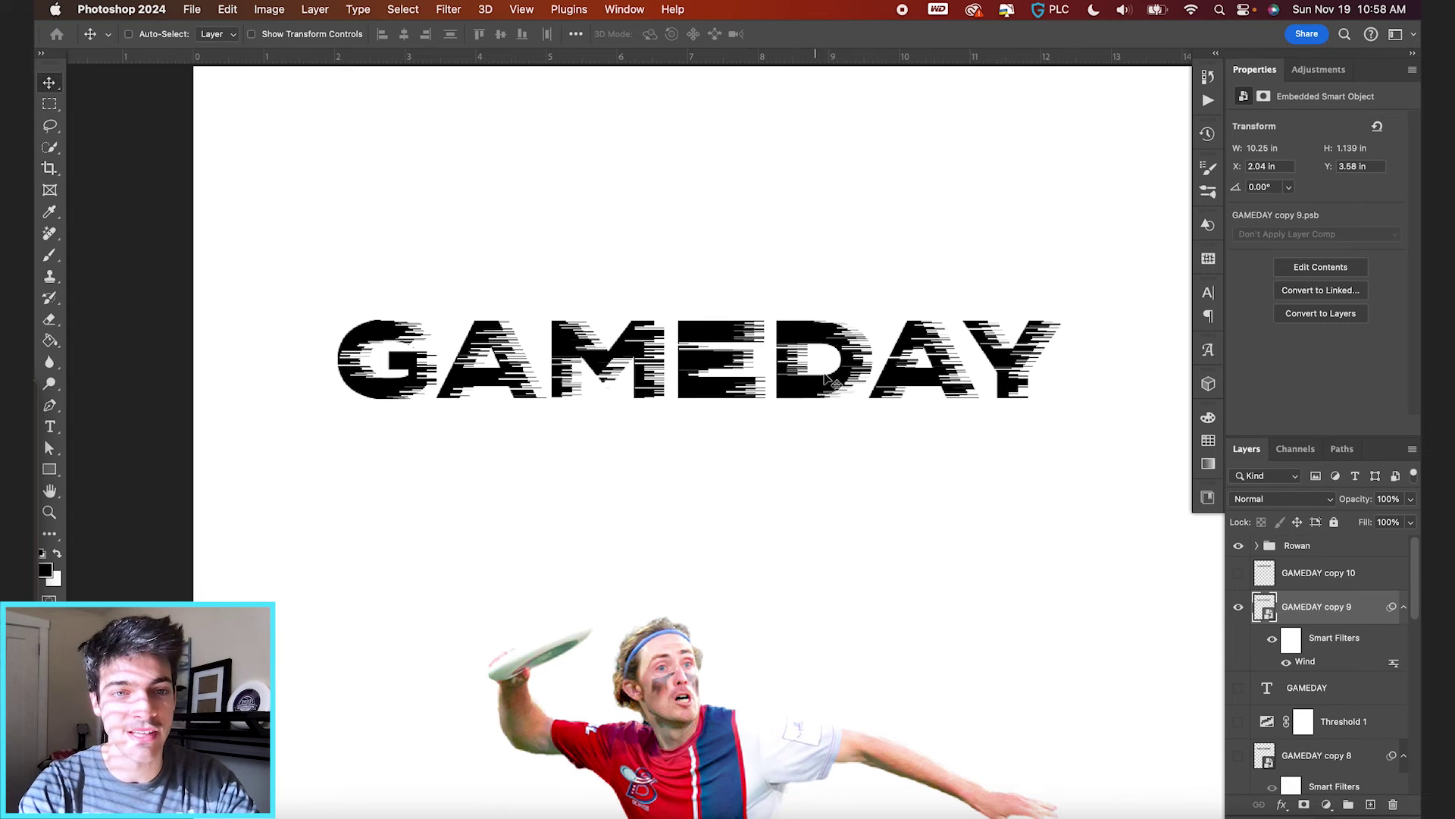
scroll(761, 371, down, 1)
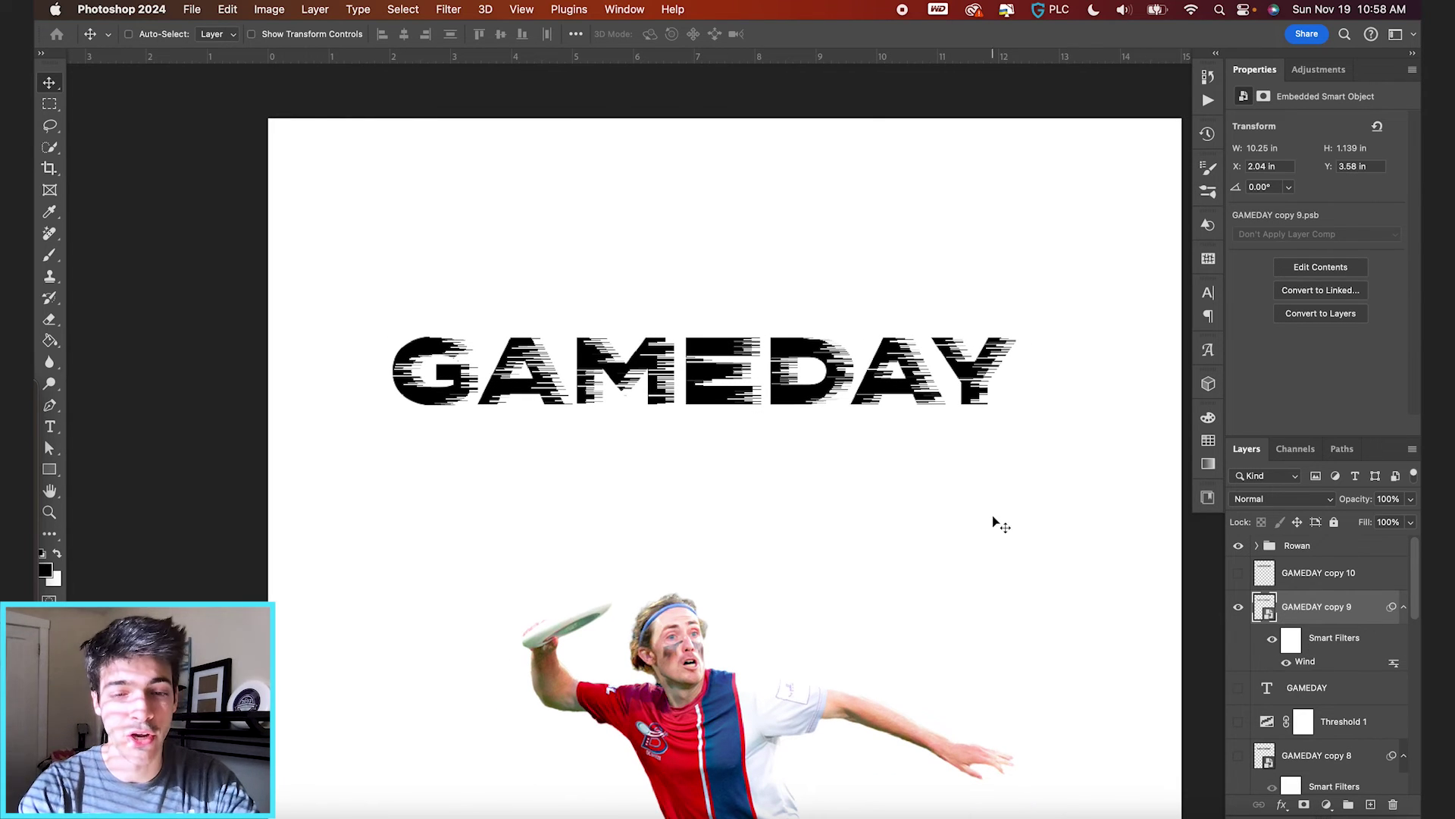
Add a second Wind filter set to Blast, coming from the right
click(441, 5)
click(458, 32)
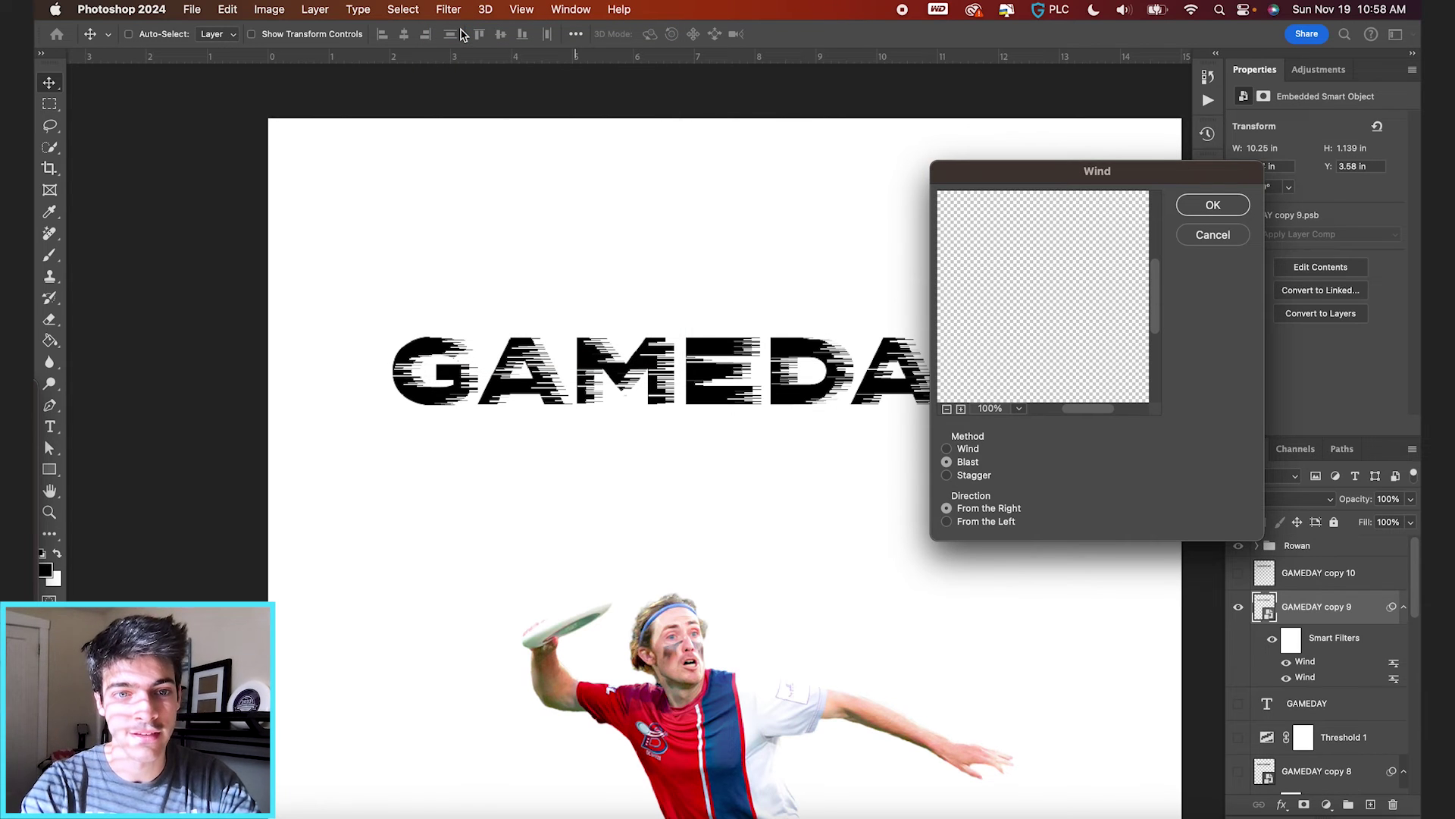
click(1197, 208)
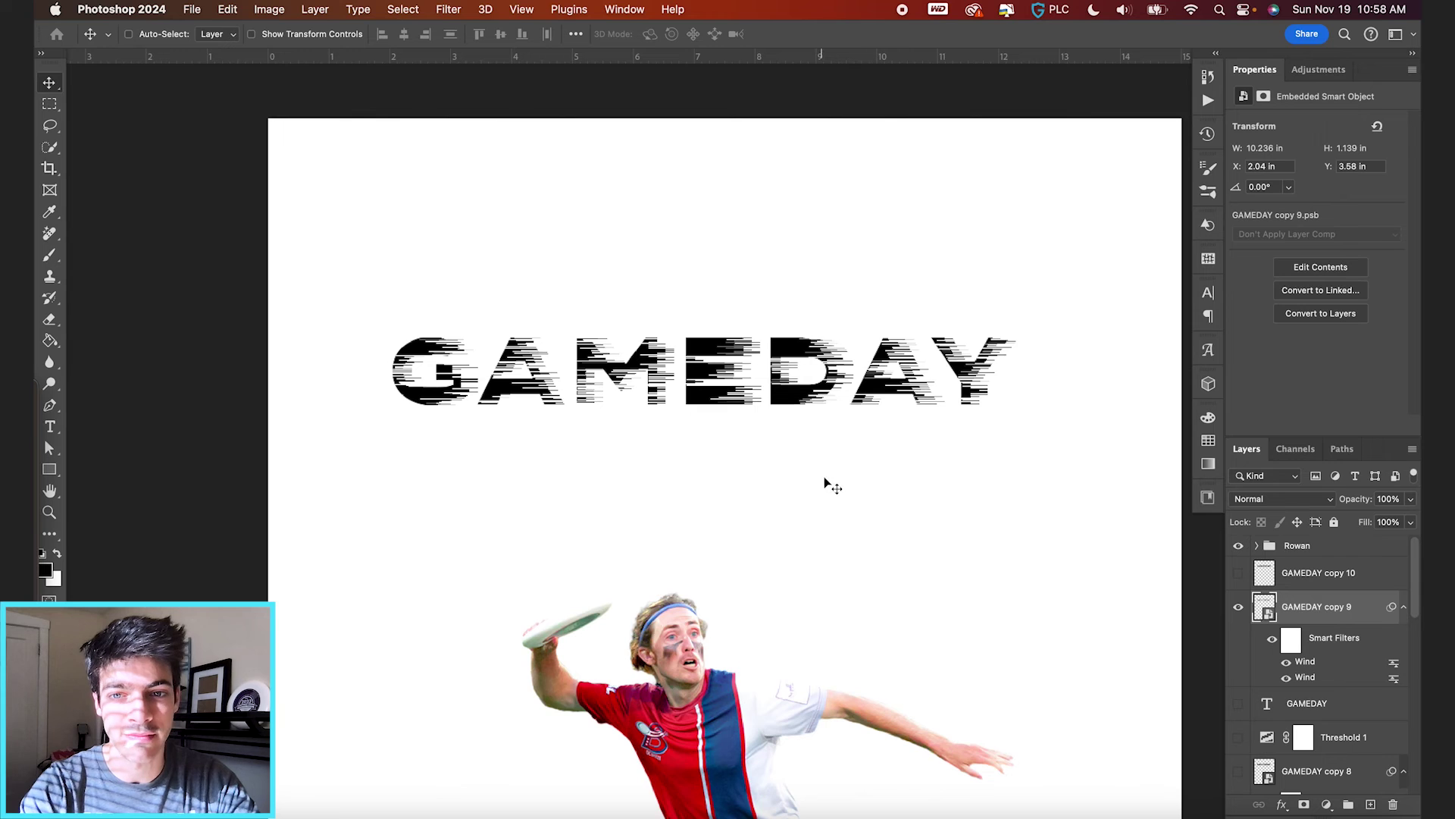
scroll(809, 440, down, 3)
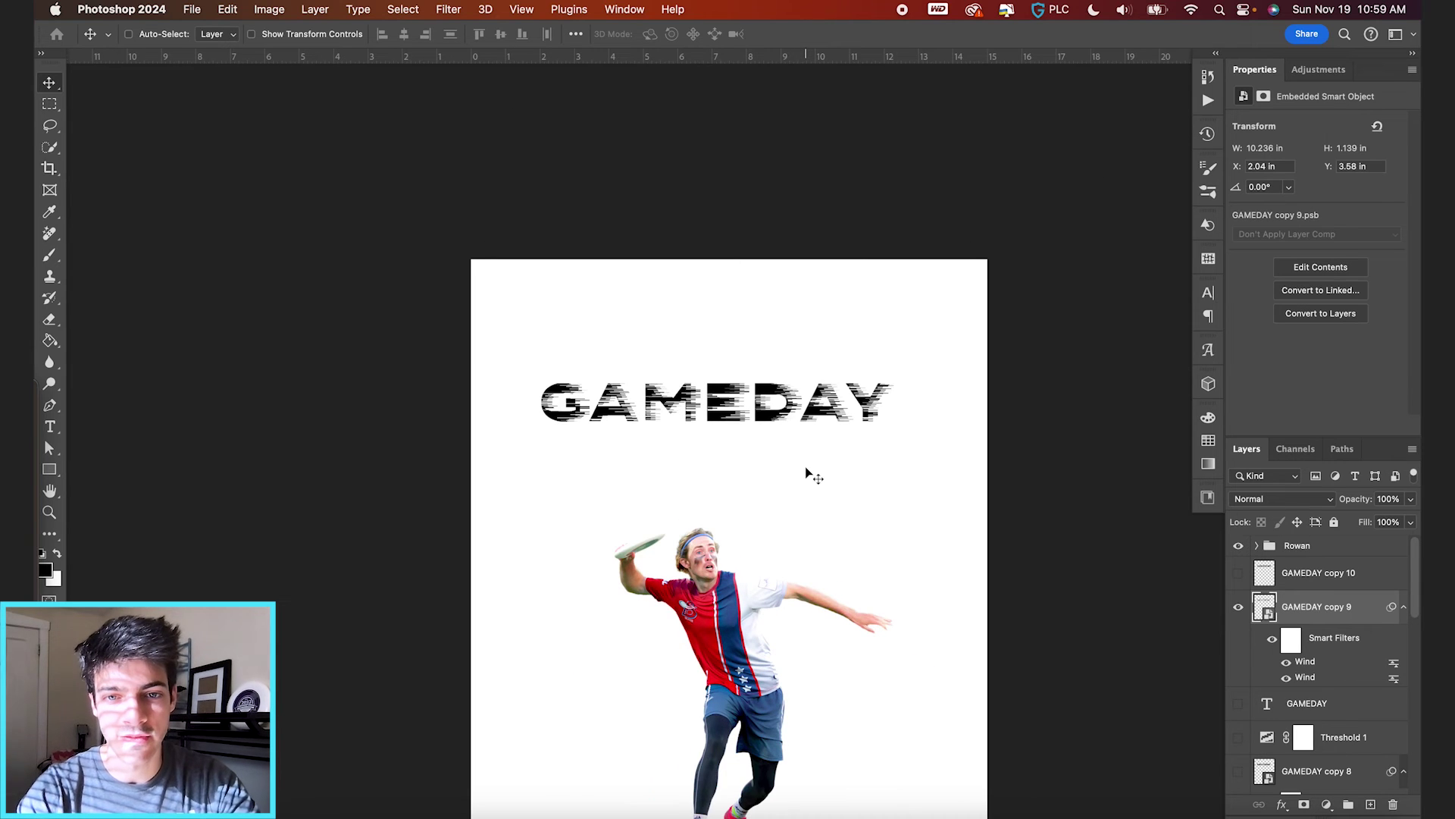
scroll(809, 474, down, 2)
scroll(809, 474, up, 2)
scroll(809, 474, down, 2)
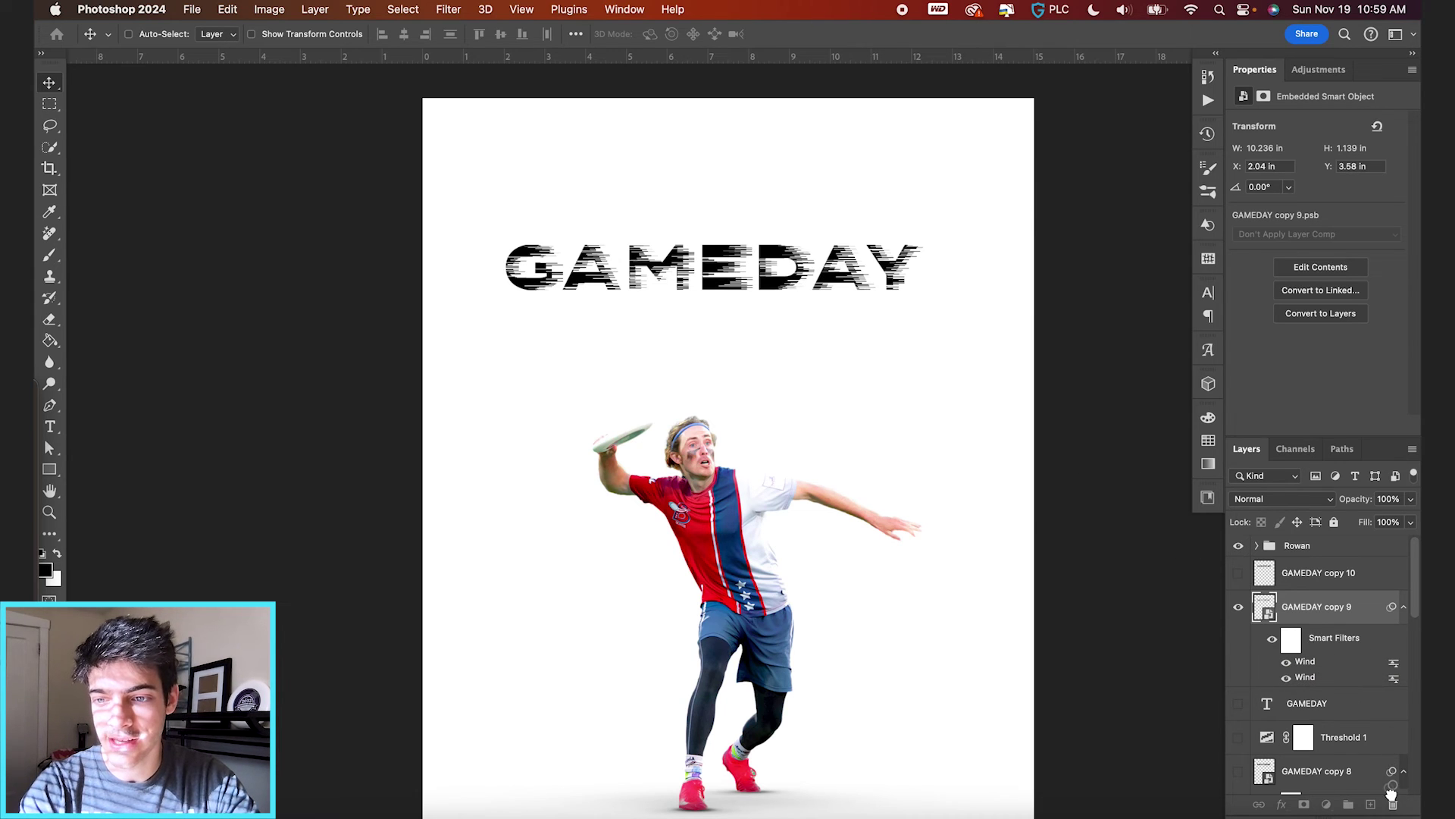
Delete the Wind filters and apply a Square Wave with raised minimum and lowered maximum wavelength
drag(1388, 805, 1392, 804)
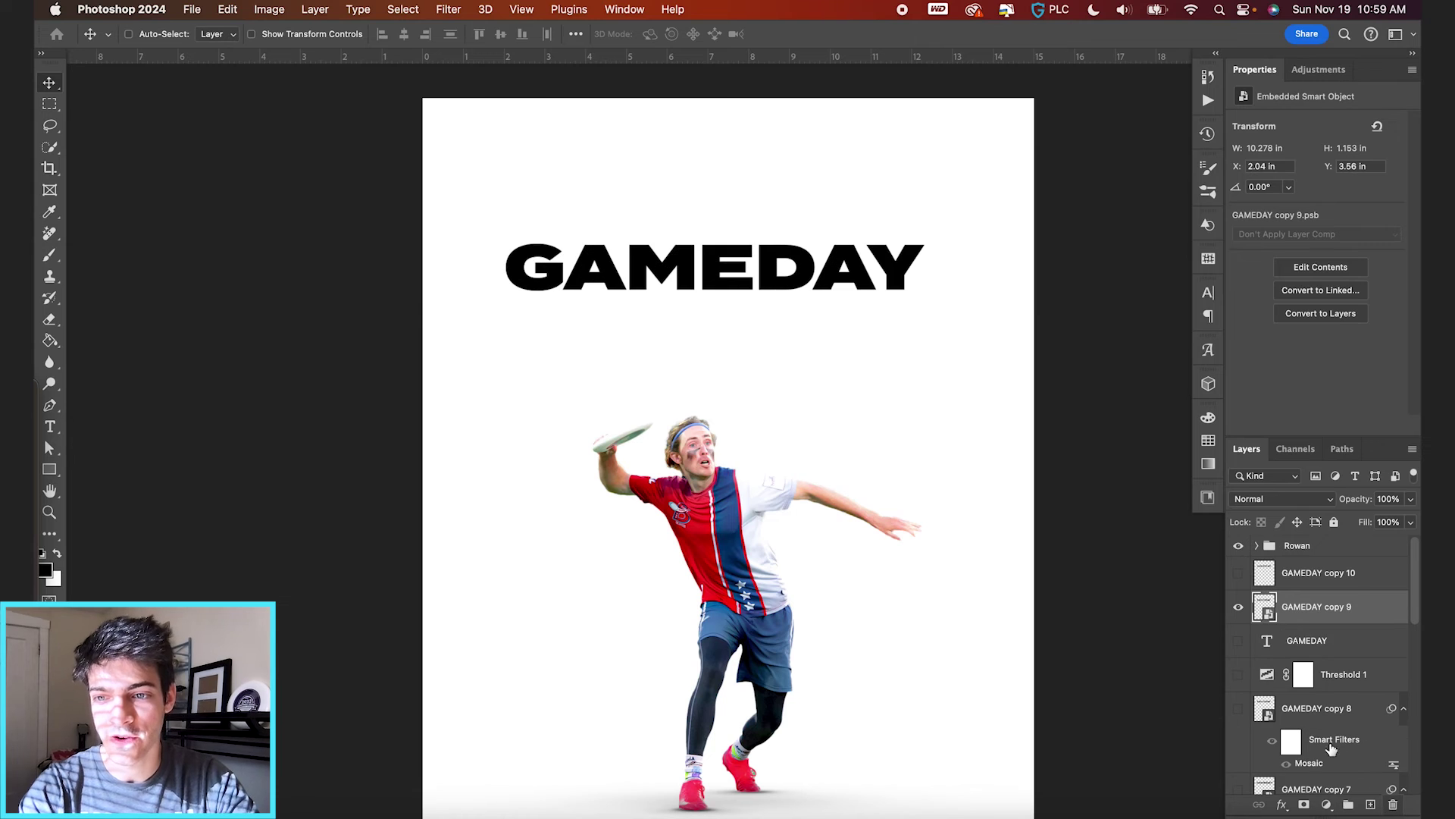
click(439, 8)
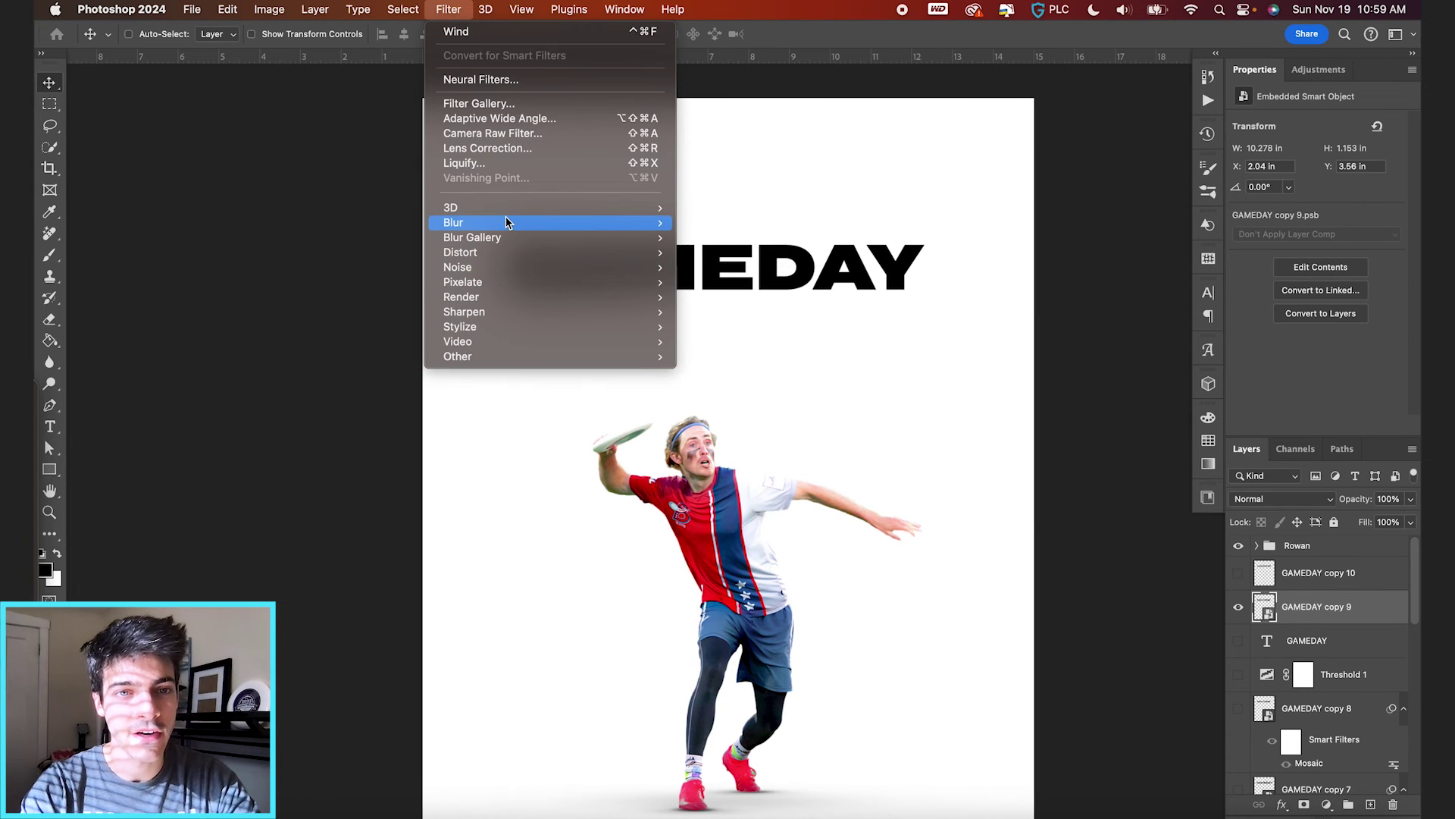
mouse_move(506, 254)
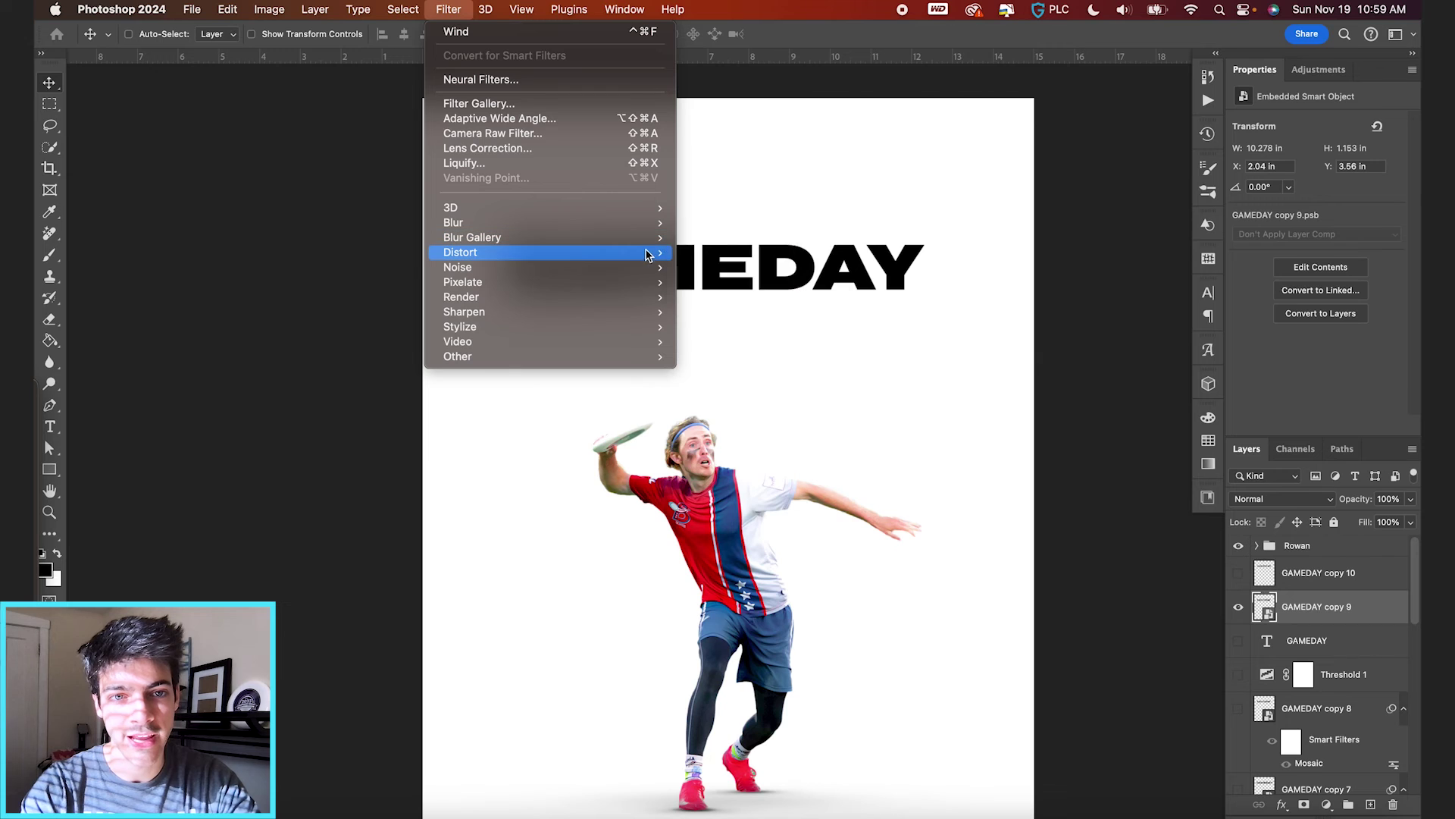
click(739, 358)
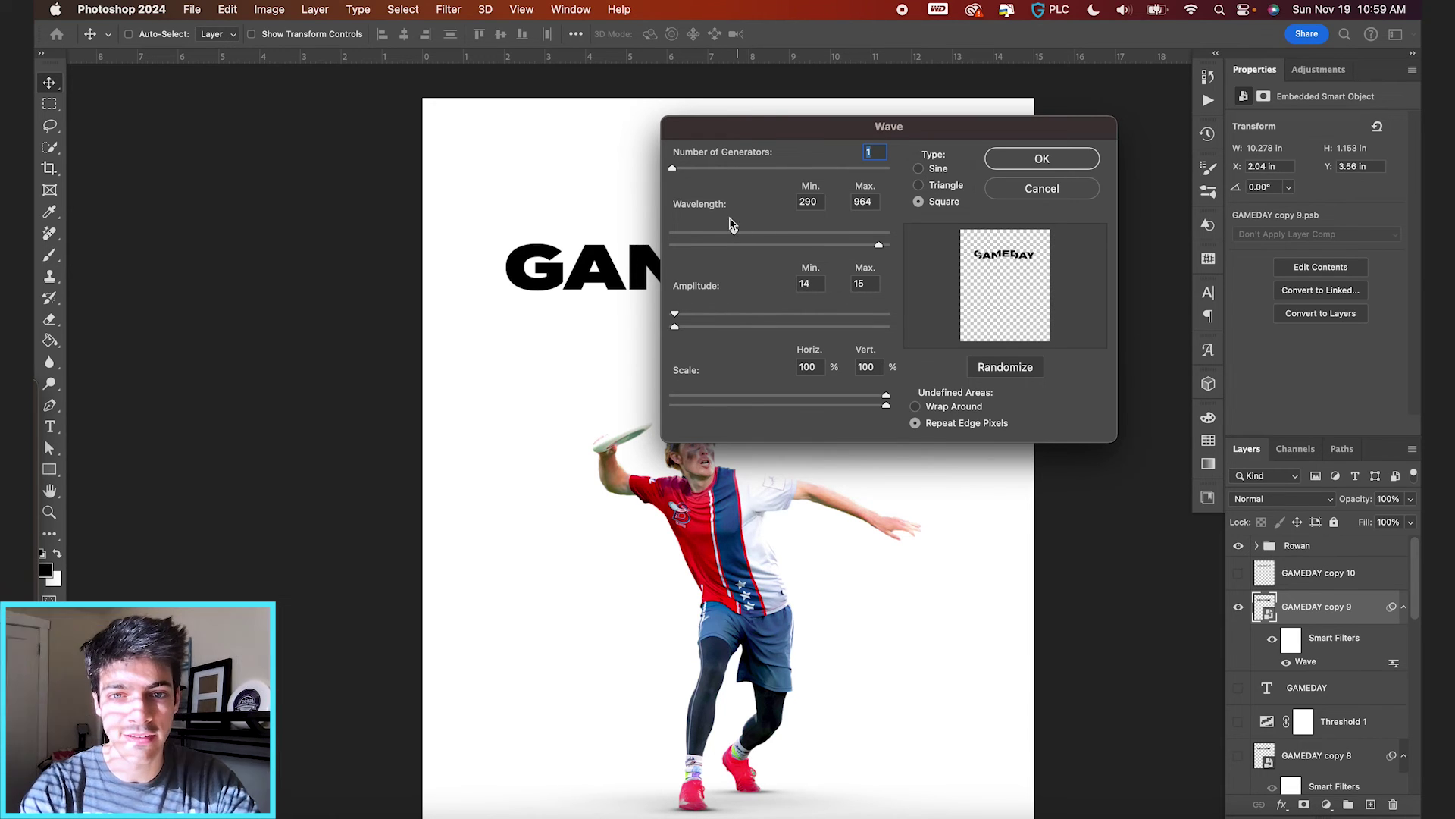
drag(734, 231, 781, 231)
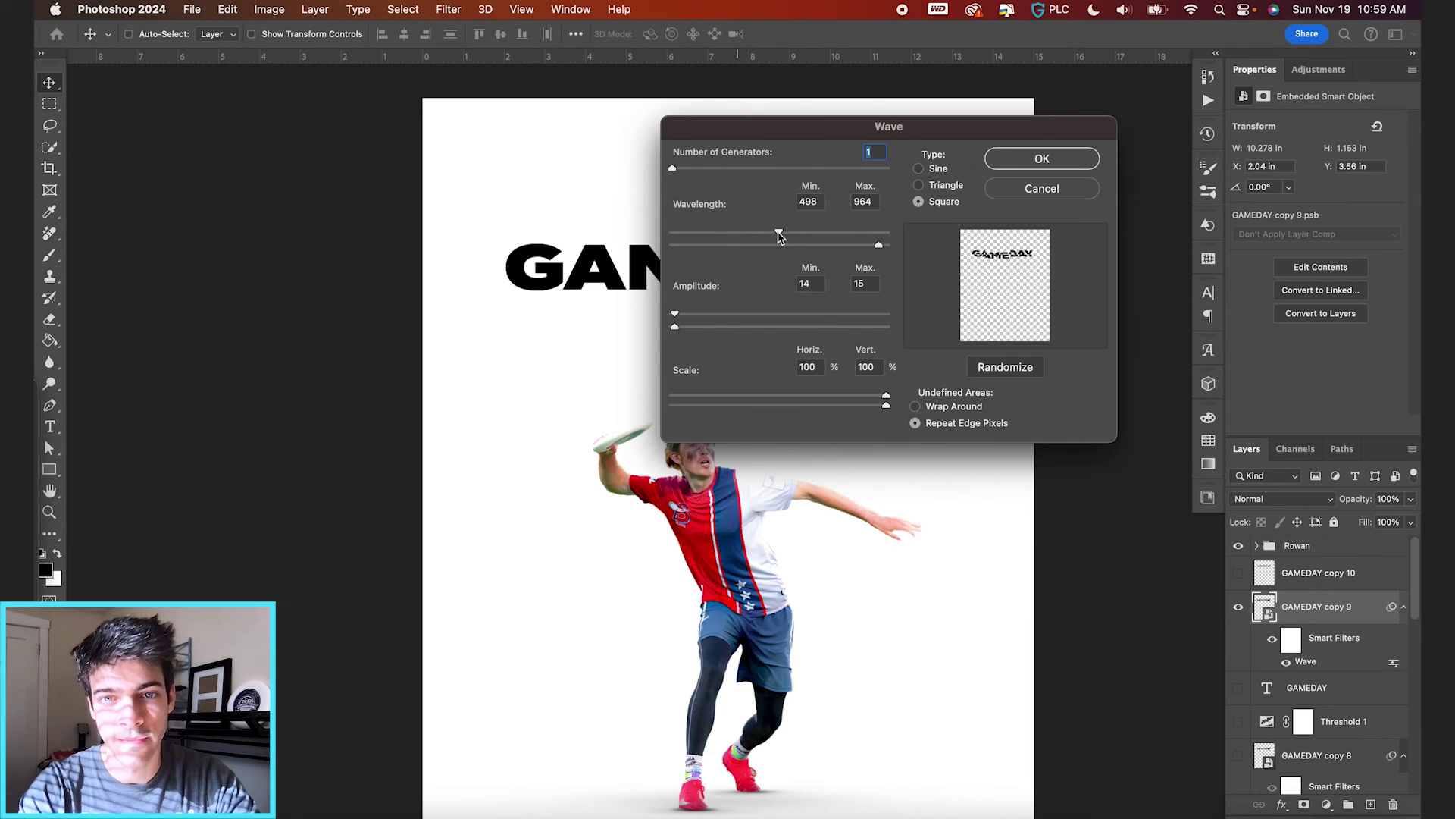
drag(780, 237, 809, 237)
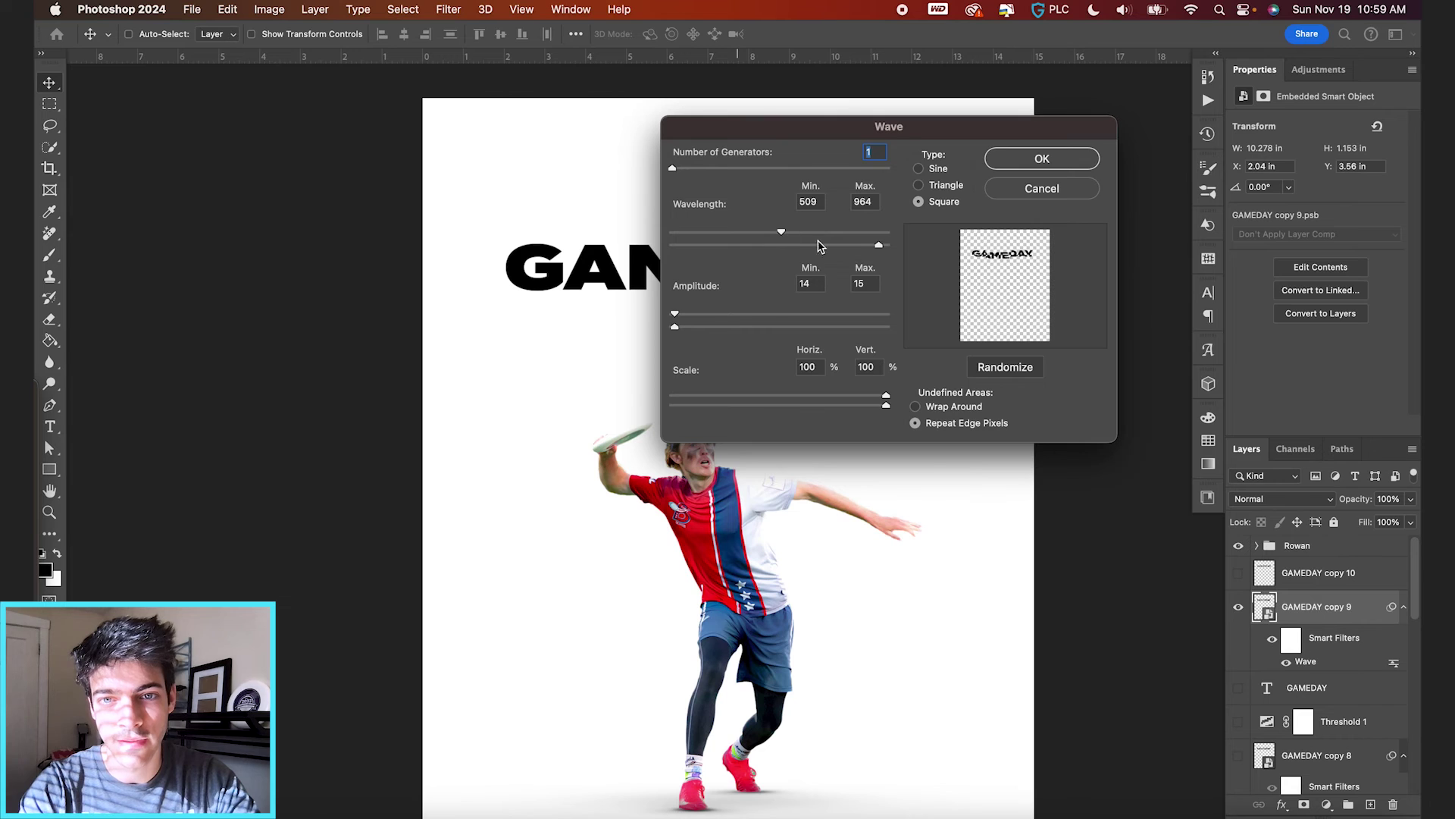
drag(878, 250, 844, 251)
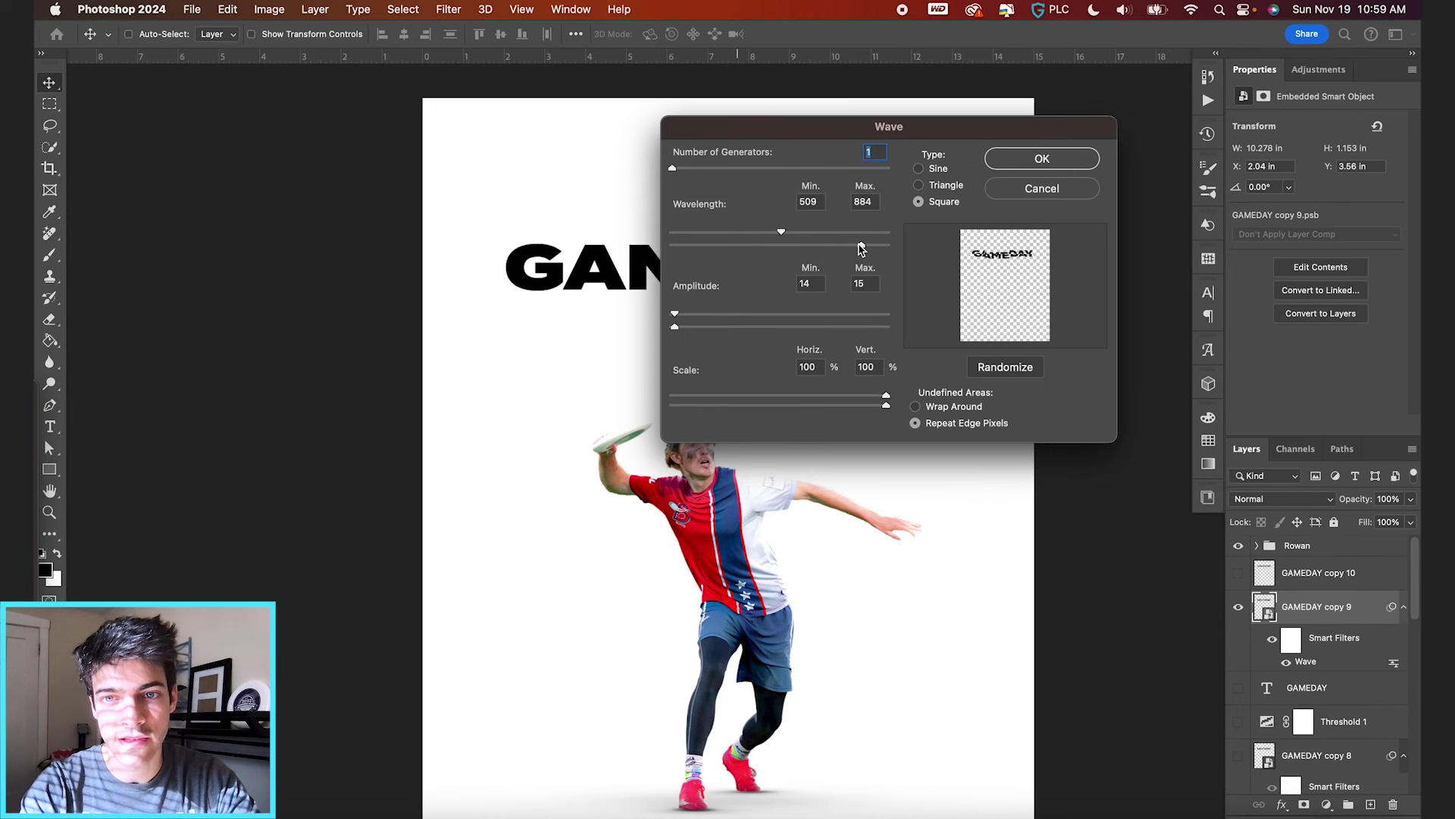
click(1038, 155)
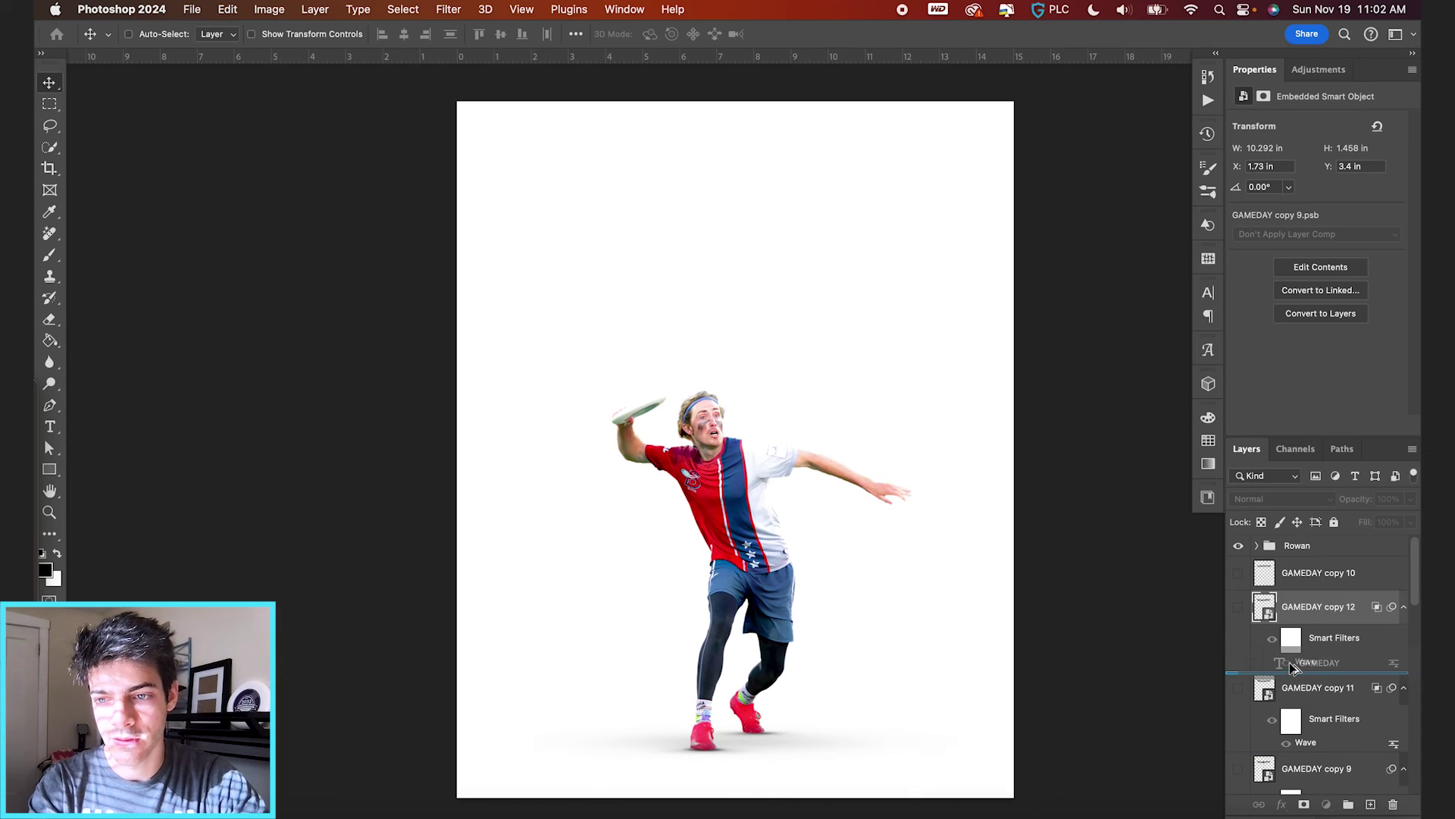
Move GAMEDAY copy 13 above copy 10, show it, and stretch it to about 173% height
drag(1289, 669, 1280, 572)
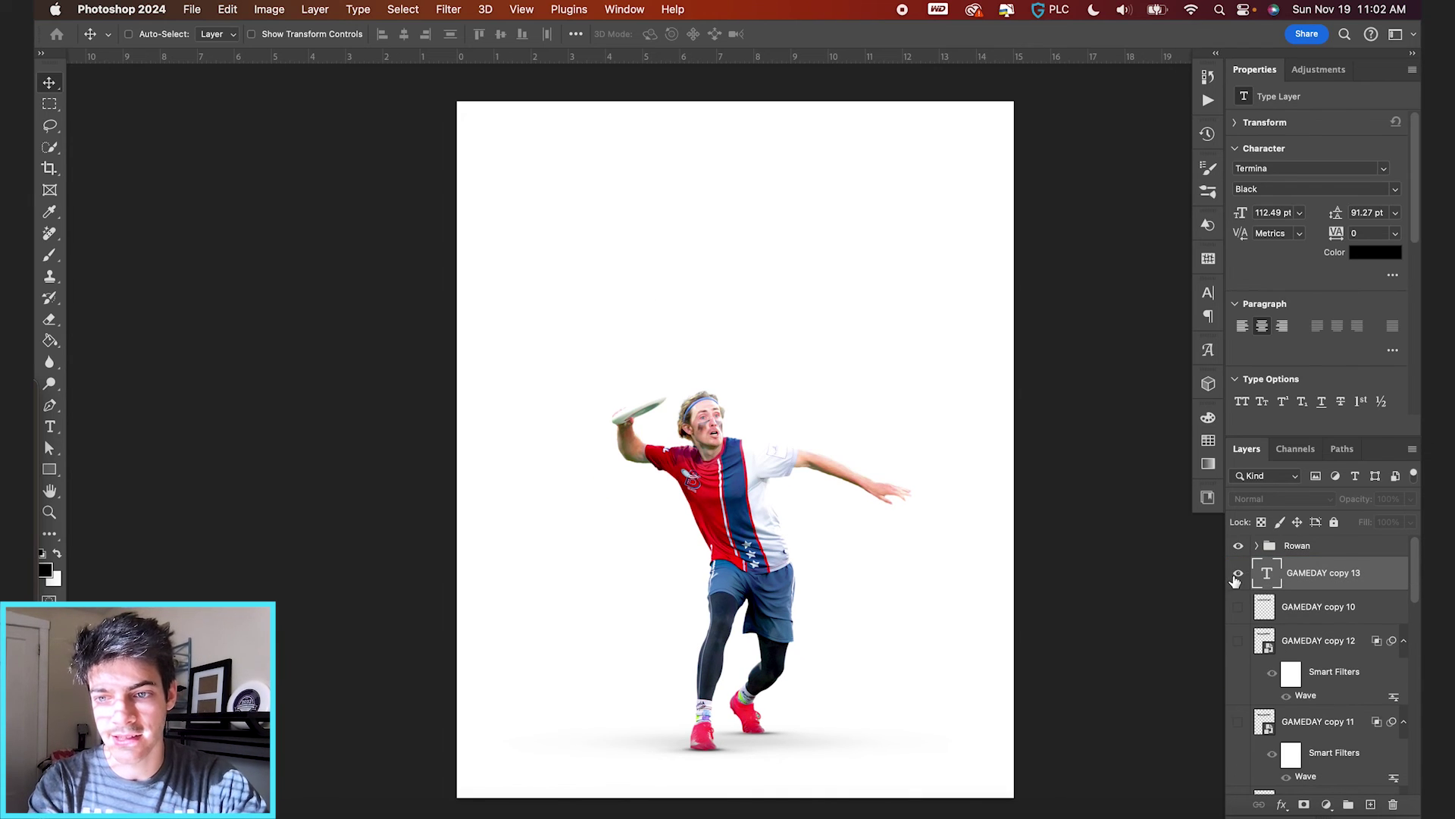
click(1237, 573)
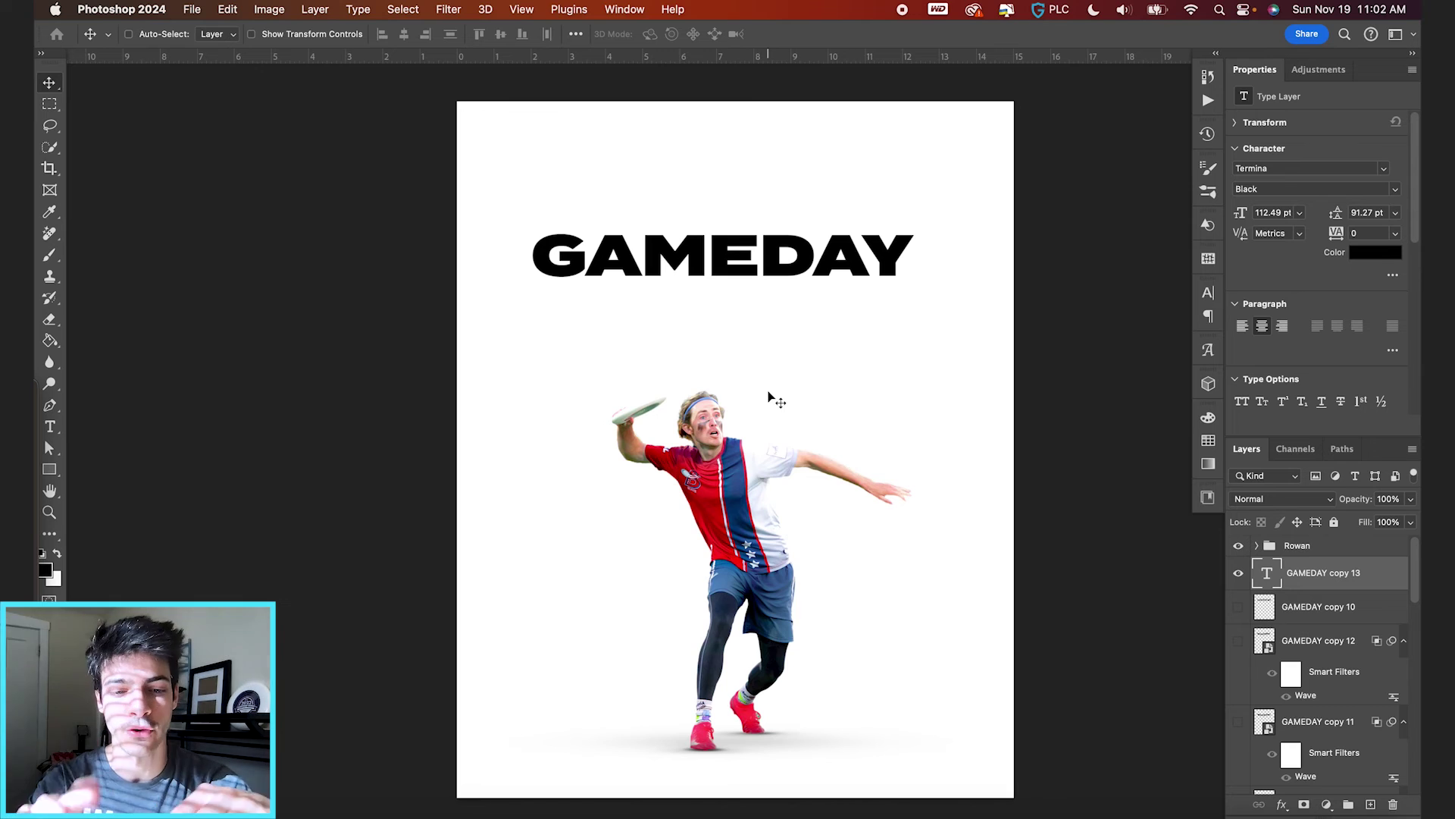
key(super+t)
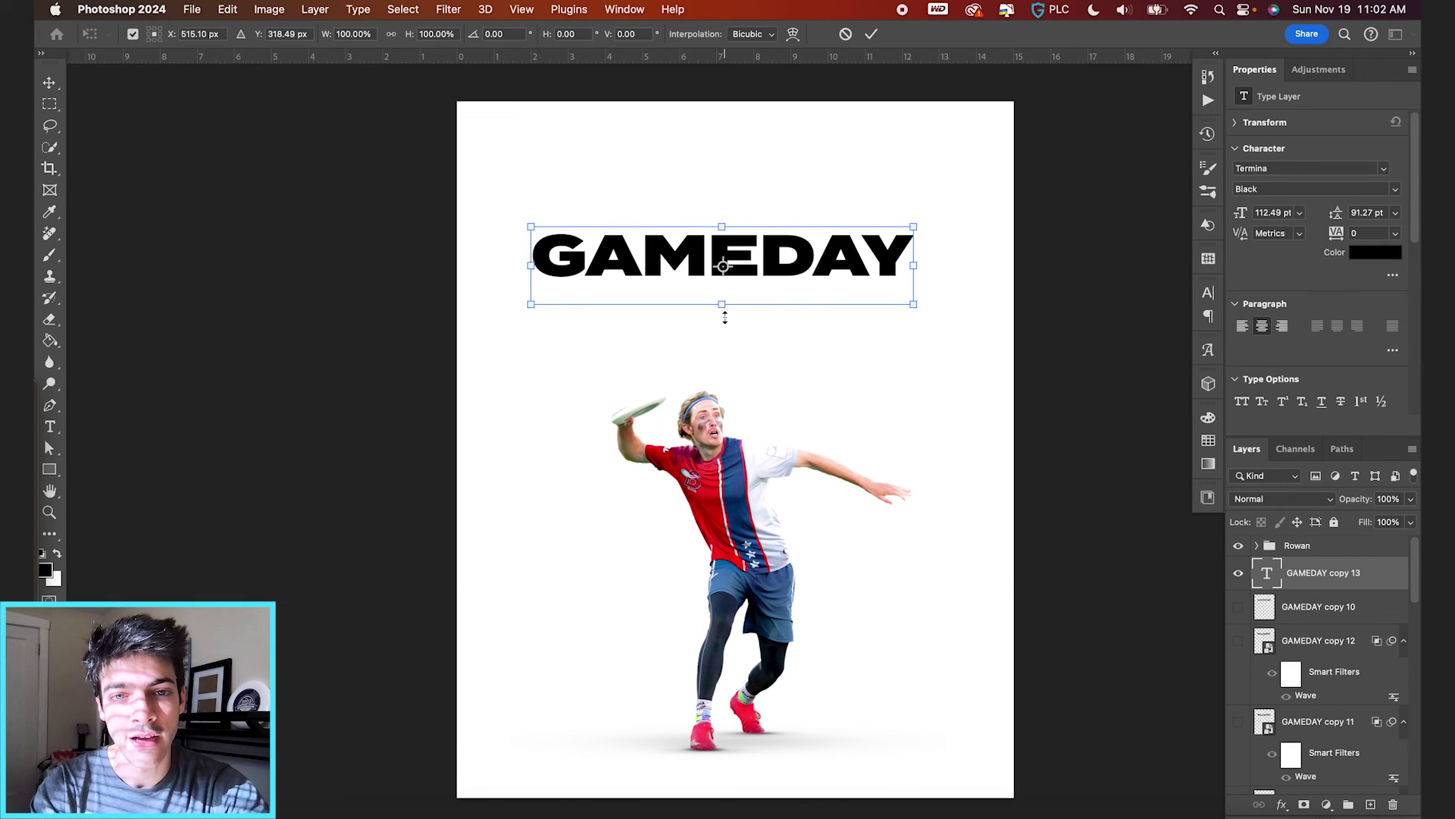
drag(724, 305, 725, 363)
drag(769, 306, 770, 298)
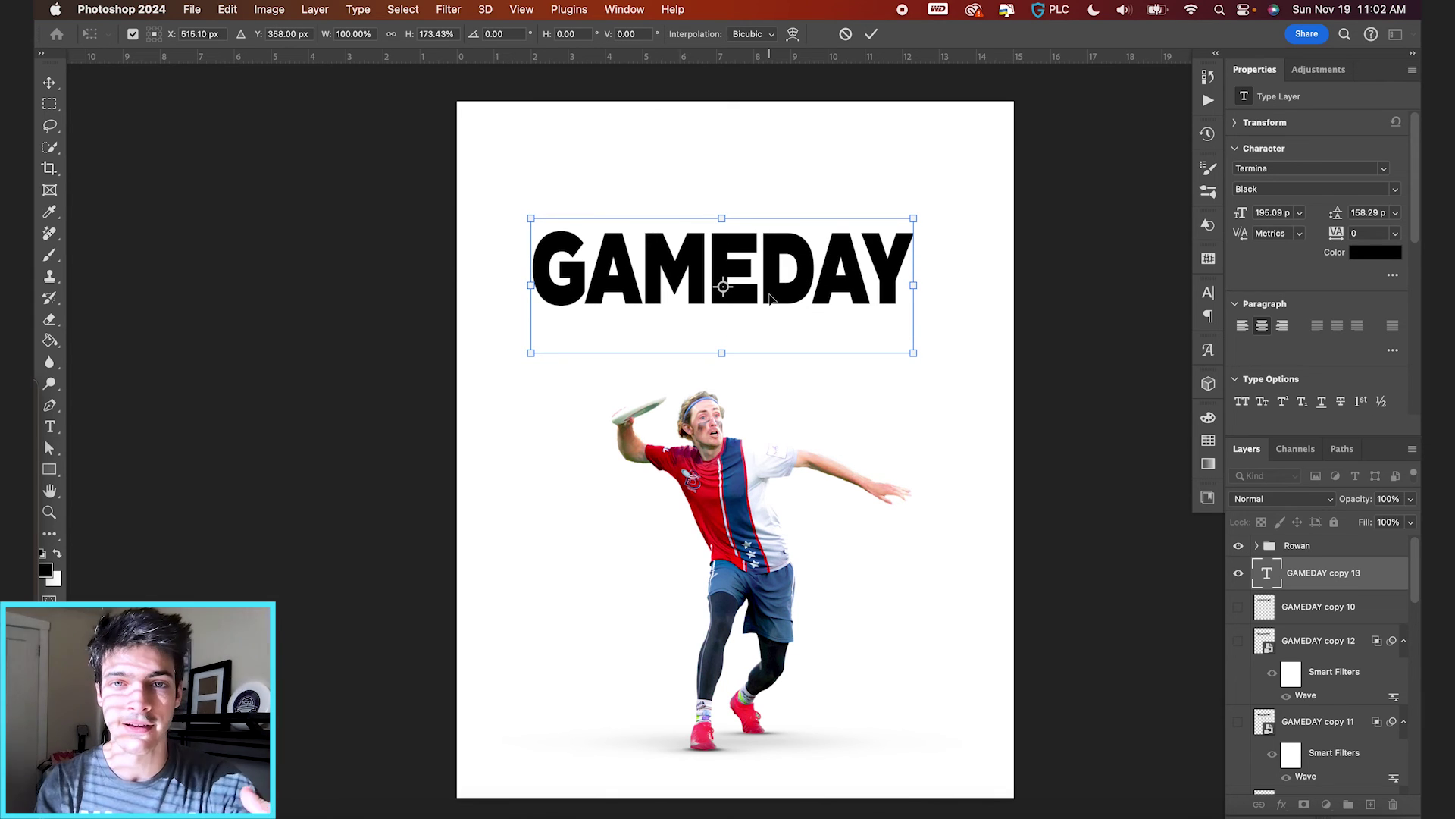
key(Return)
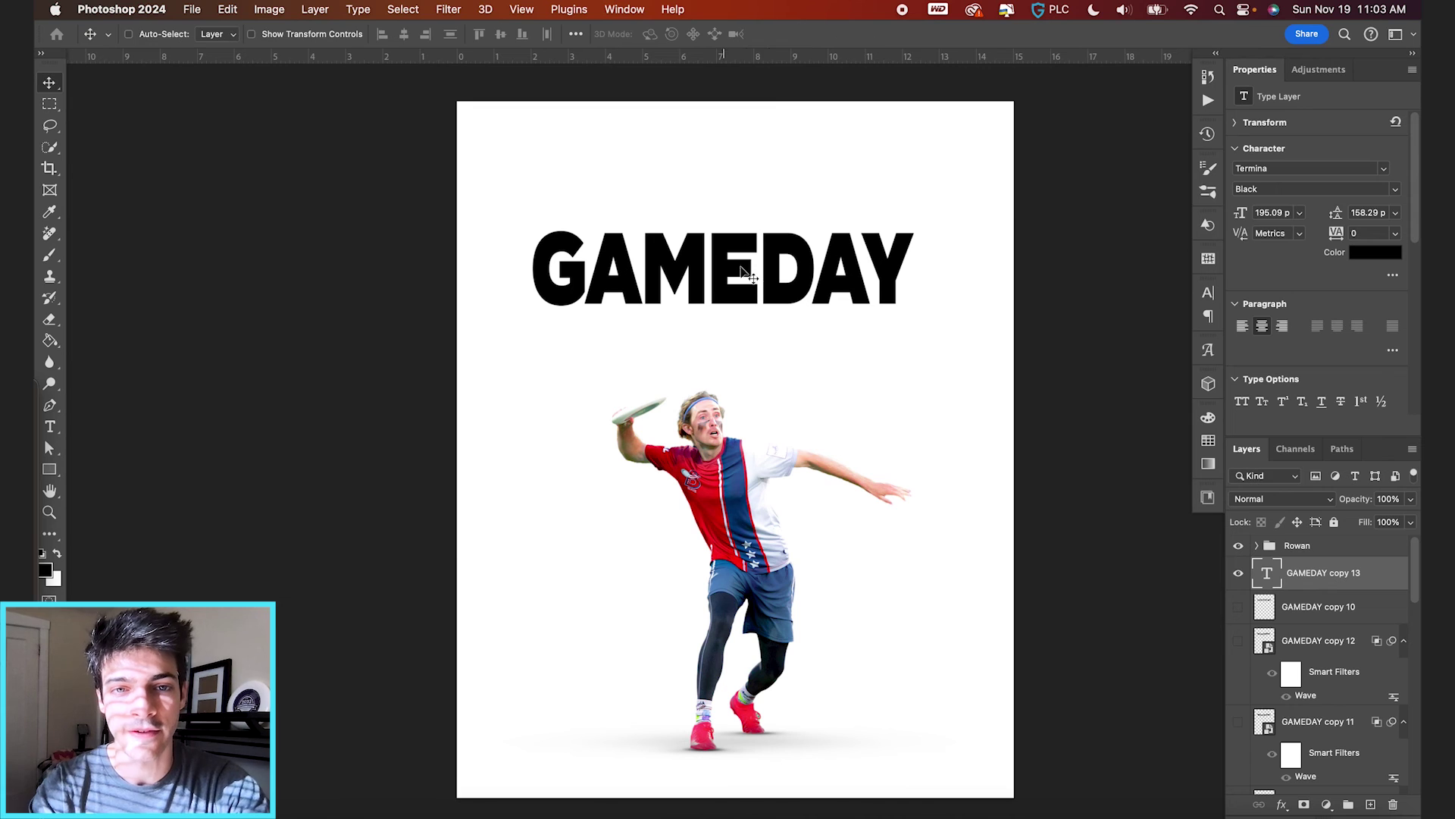
Convert GAMEDAY copy 13 to a smart object and open Liquify with an enlarged warp brush
click(449, 9)
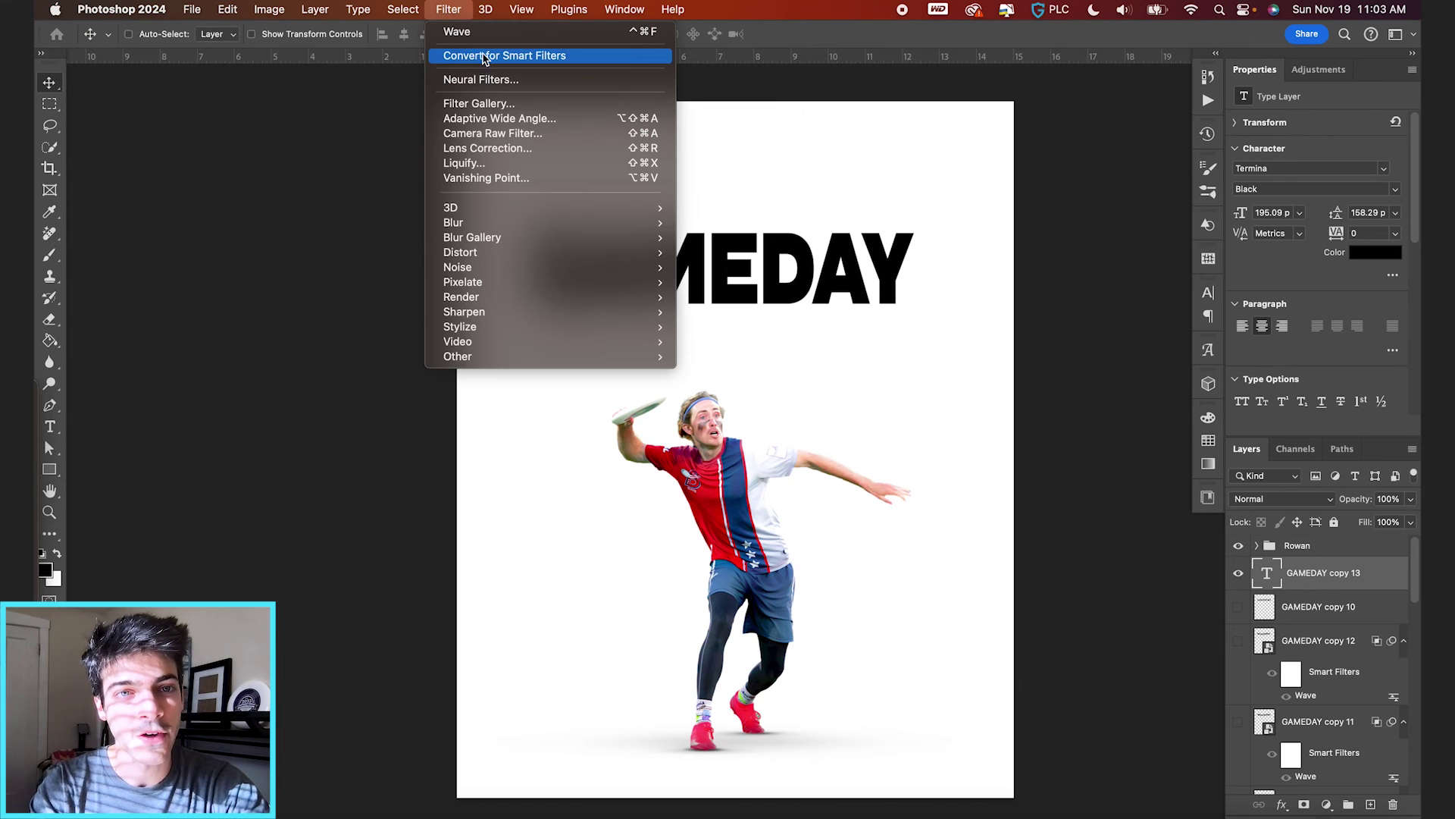
click(491, 53)
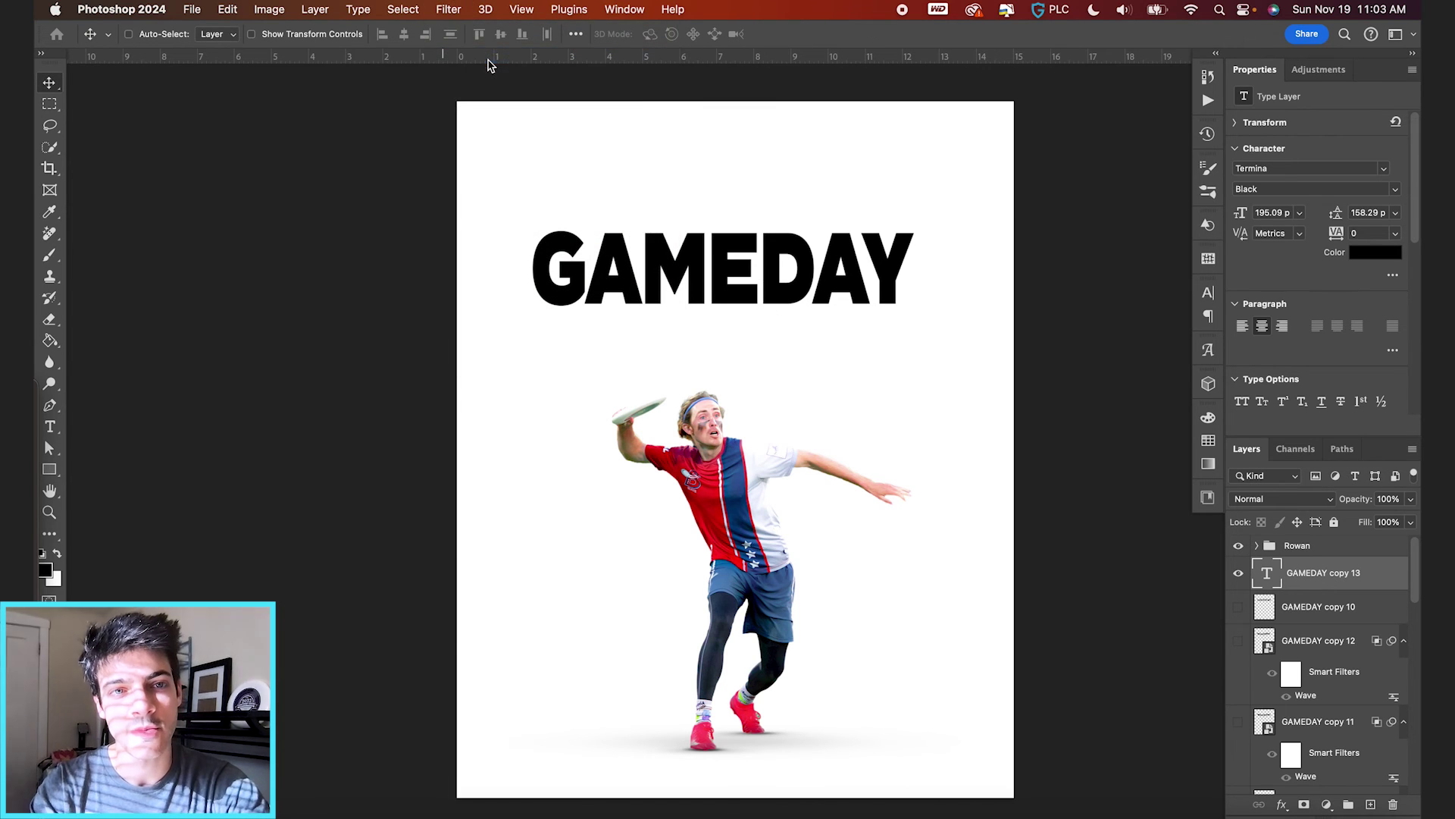
click(449, 9)
click(476, 164)
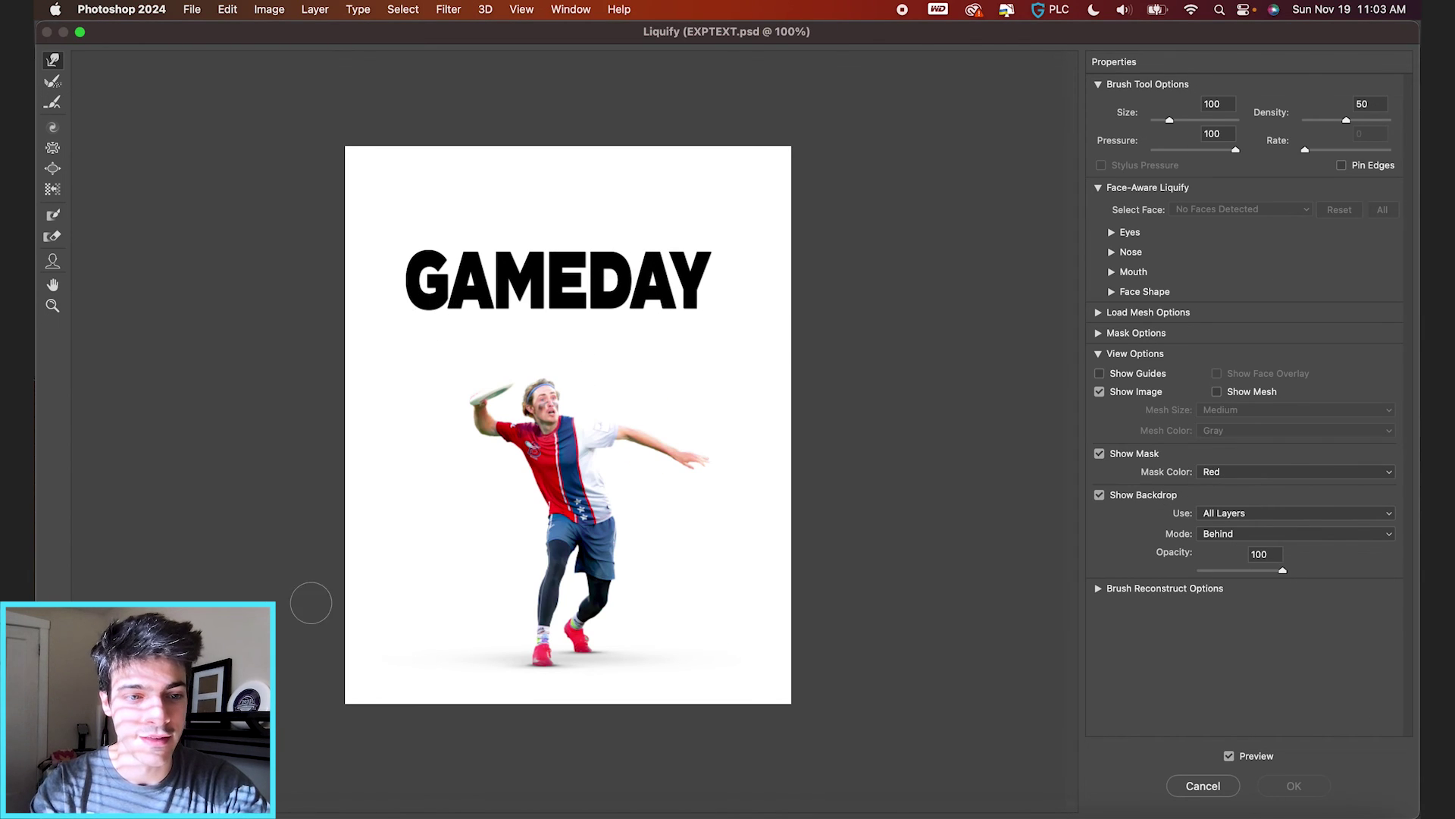
key(super+equal)
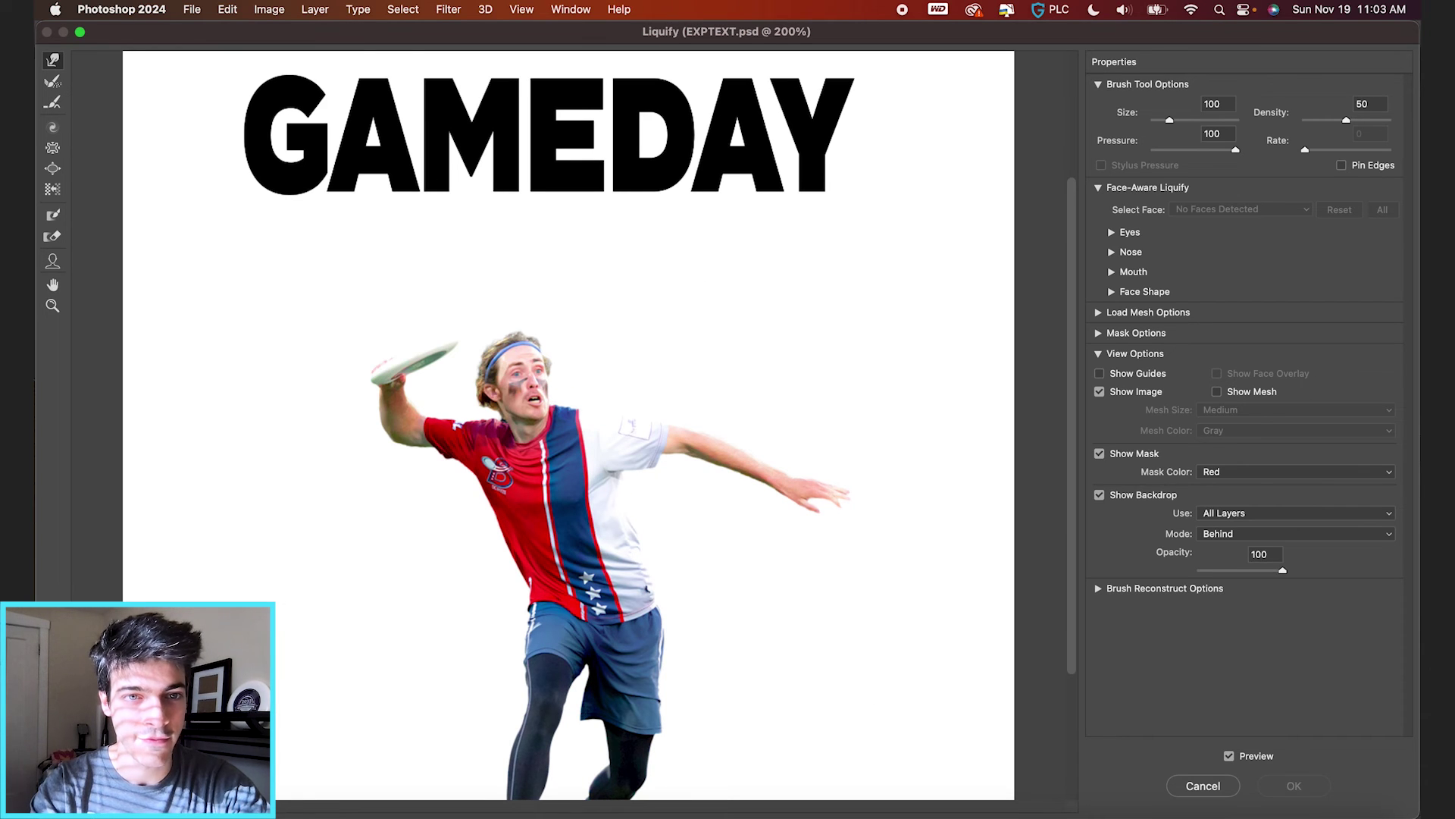
key(bracketright)
key(bracketright)
key(bracketright)
key(bracketright)
key(bracketright)
key(bracketright)
key(bracketright)
key(bracketright)
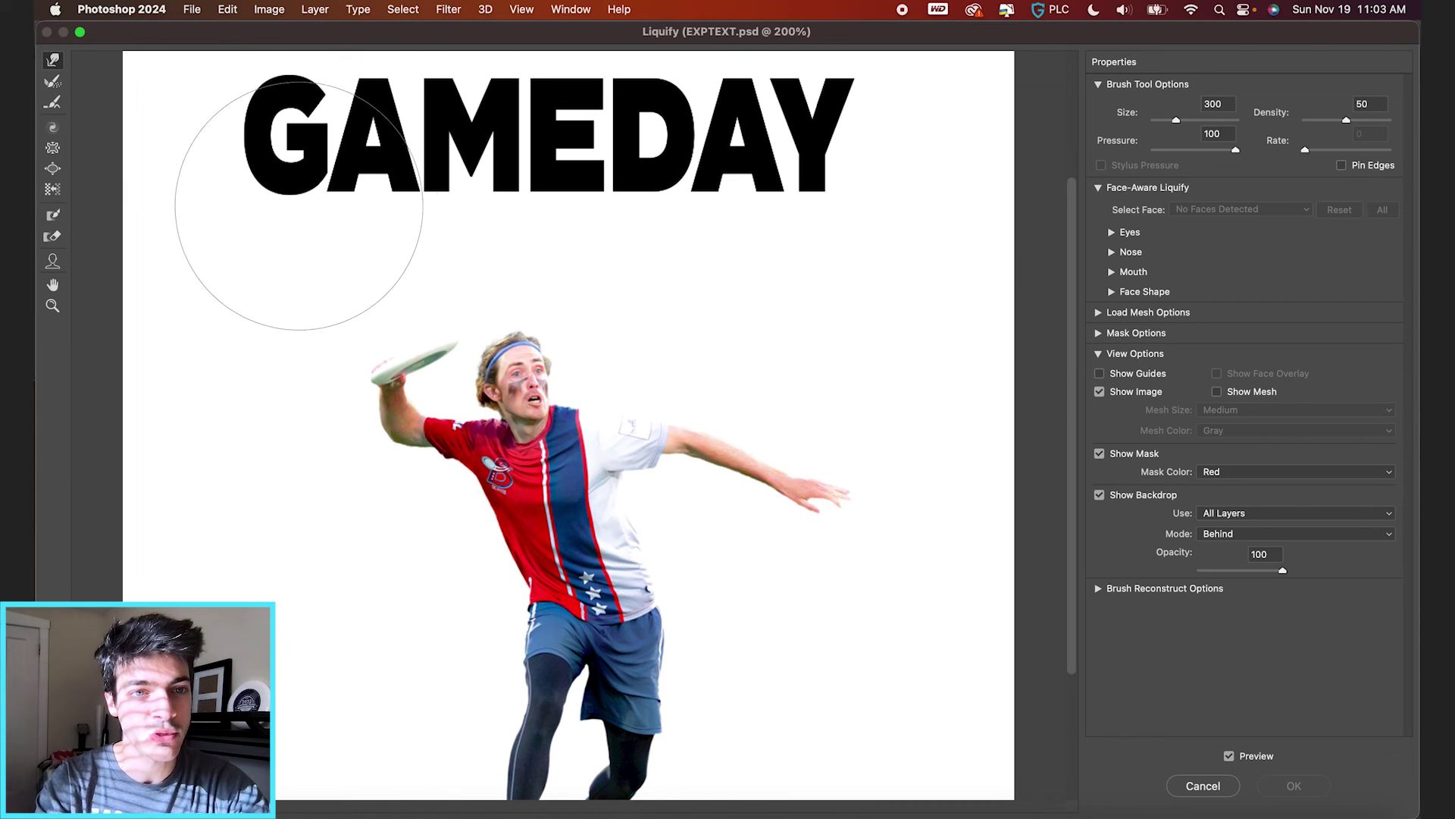
Pull the bottoms of the G, A, M, E, D and Y down into drips
mouse_move(296, 197)
mouse_down()
mouse_move(314, 278)
mouse_move(260, 357)
mouse_up()
drag(407, 234, 364, 325)
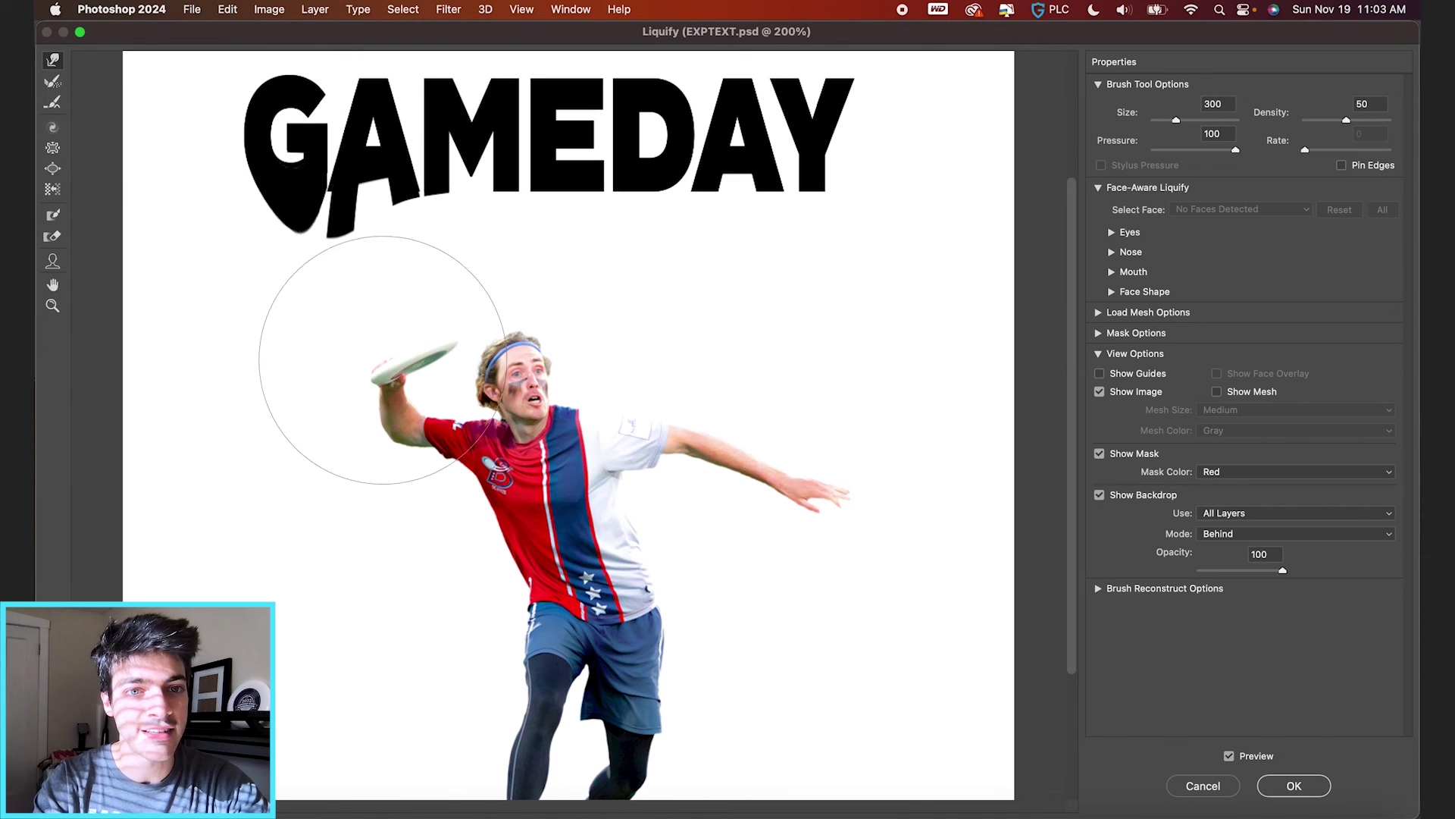
drag(435, 247, 416, 326)
drag(422, 260, 455, 325)
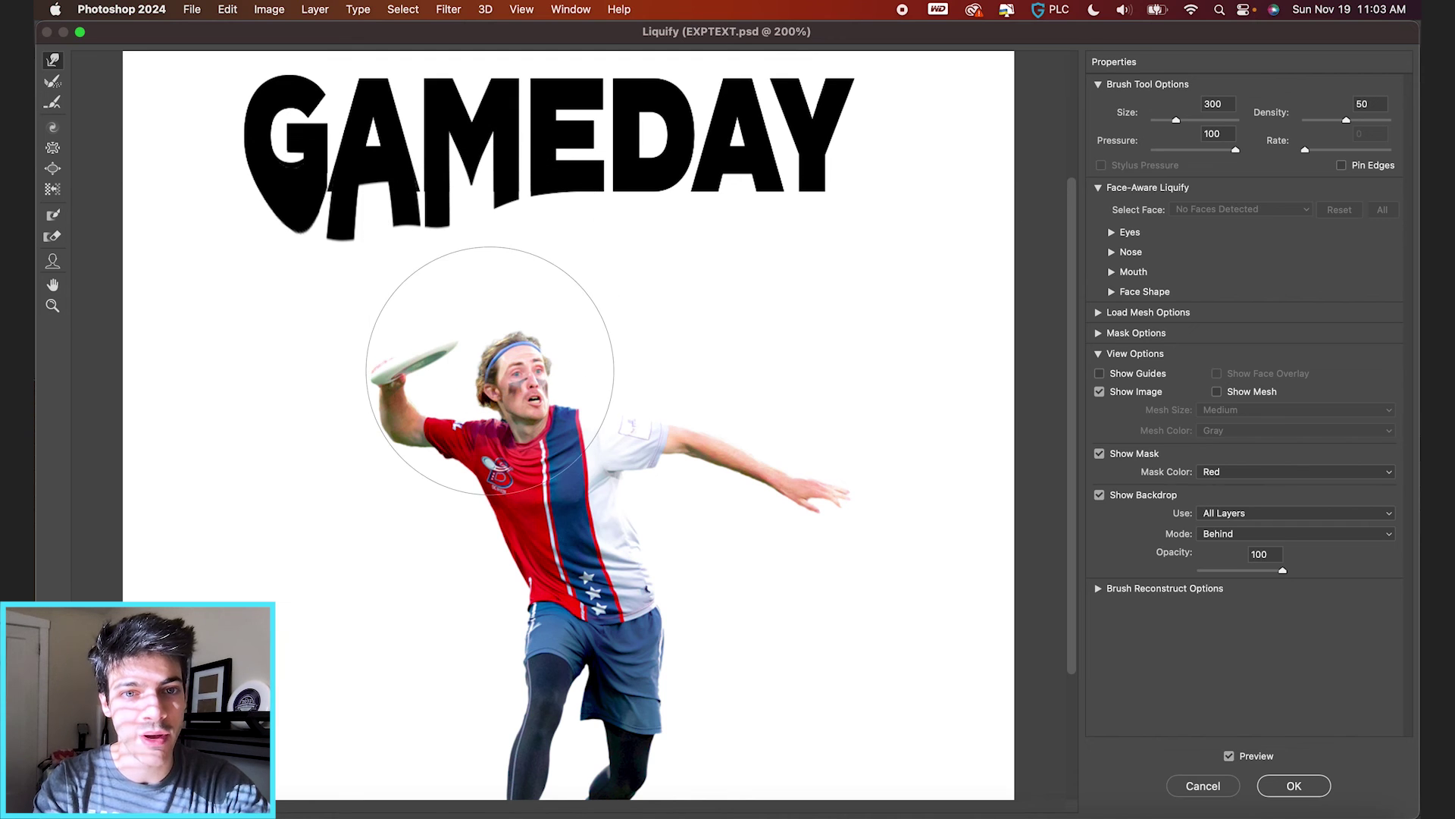
key(bracketleft)
drag(578, 260, 559, 279)
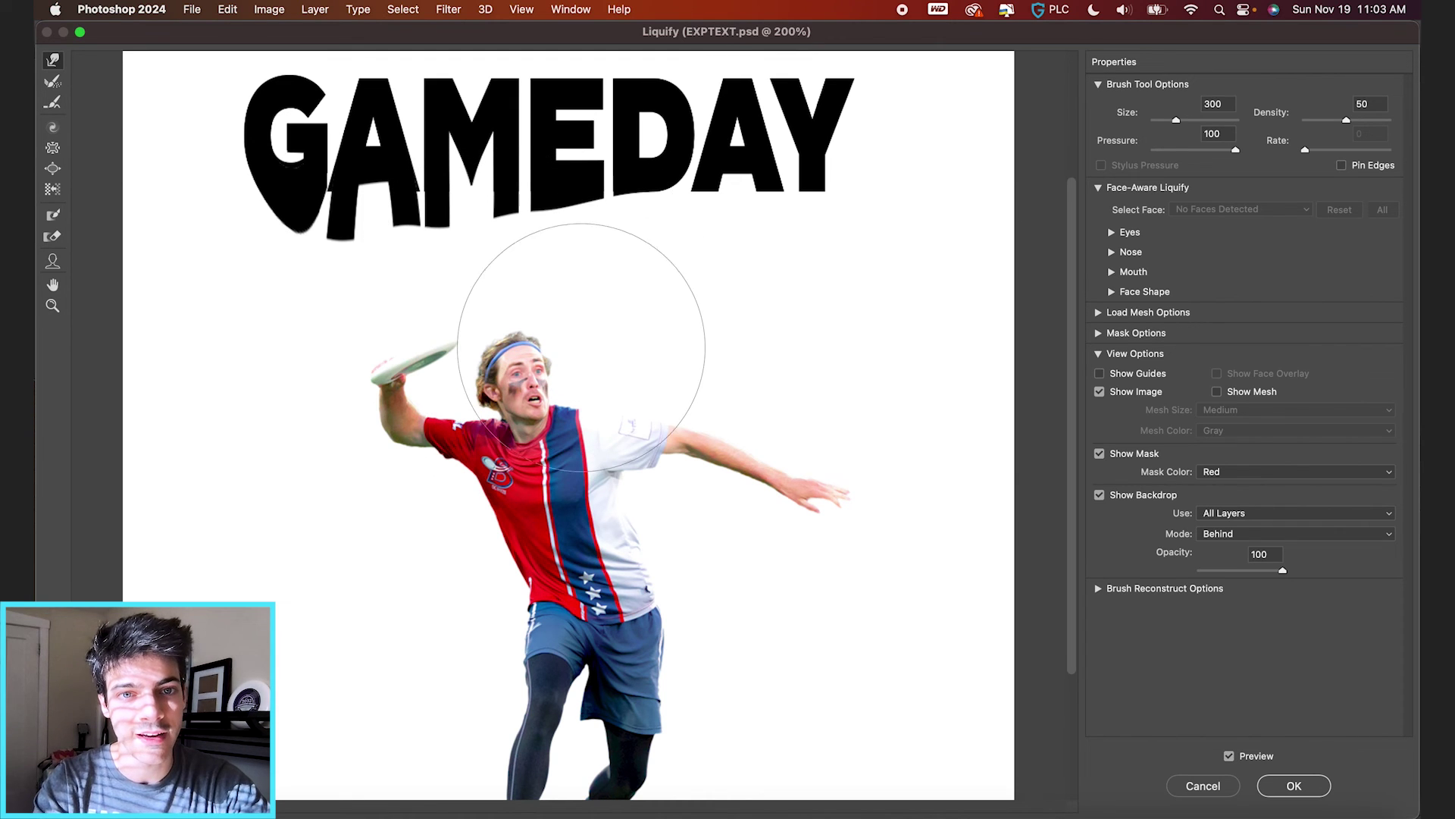
drag(766, 189, 758, 303)
drag(666, 260, 689, 383)
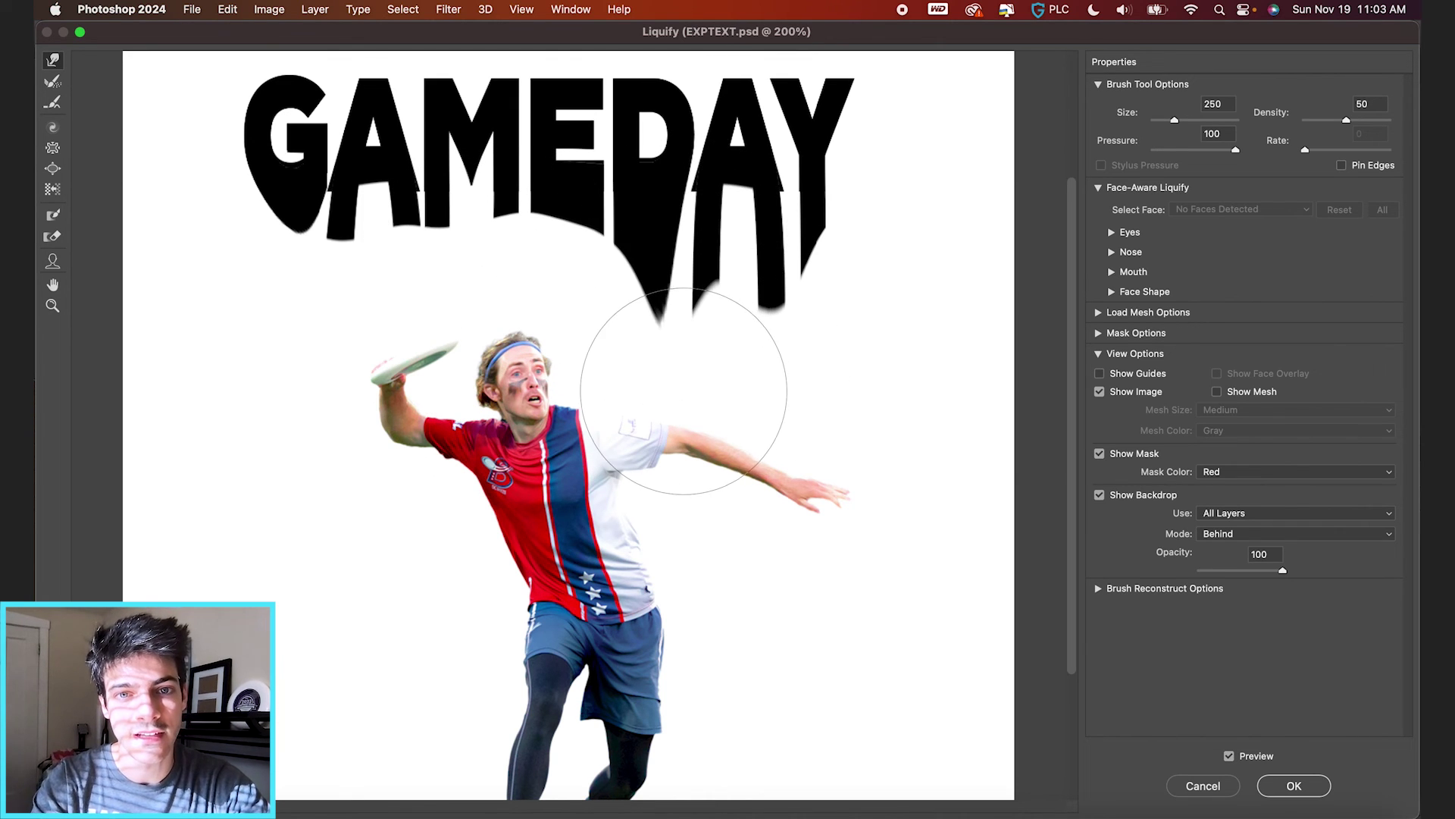
drag(613, 277, 601, 322)
drag(503, 243, 520, 341)
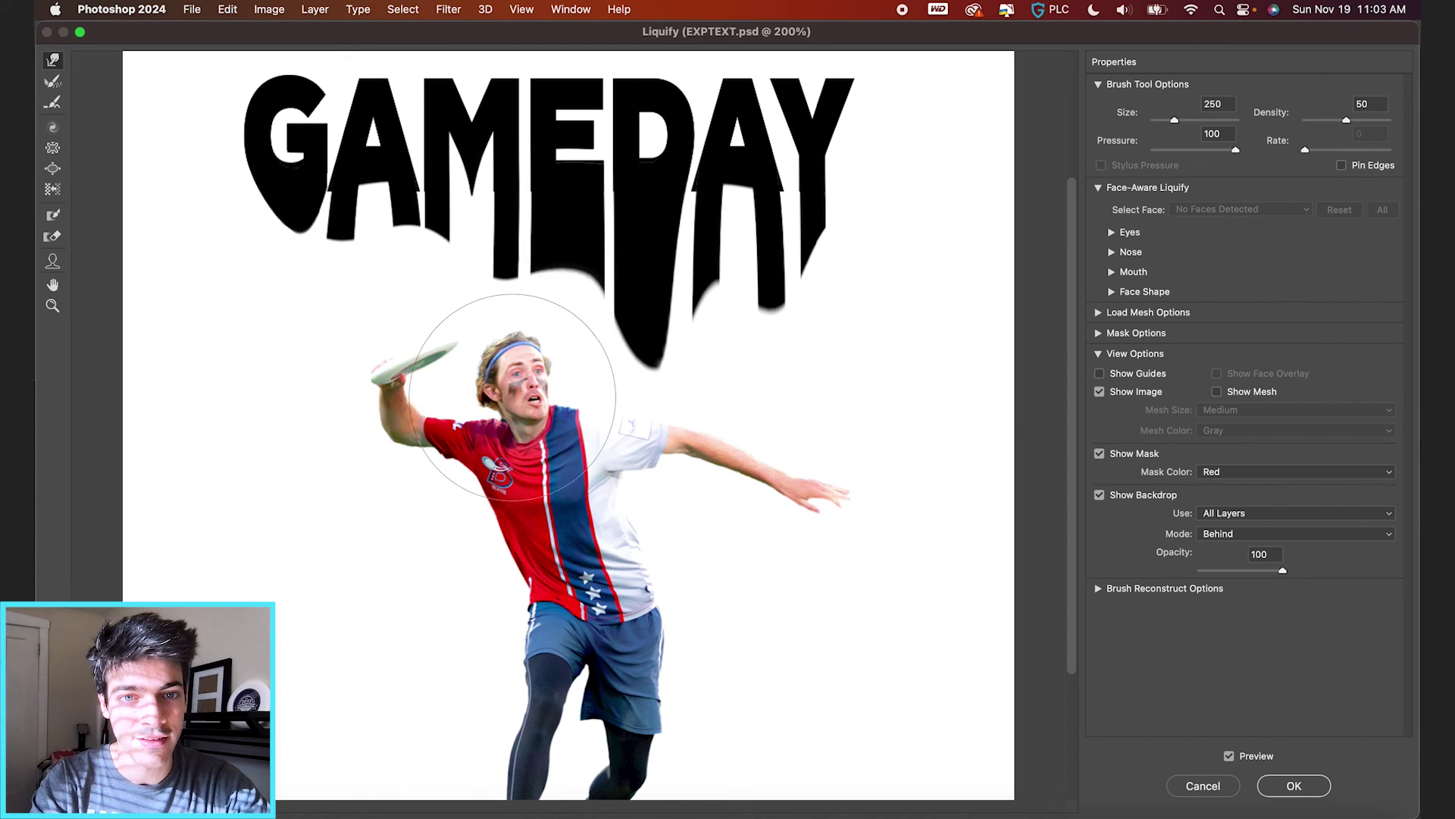
drag(513, 284, 519, 379)
Lengthen the drips down over the player's face and jersey, then apply Liquify
mouse_move(374, 250)
mouse_down()
mouse_move(364, 318)
mouse_move(379, 337)
mouse_move(342, 520)
mouse_up()
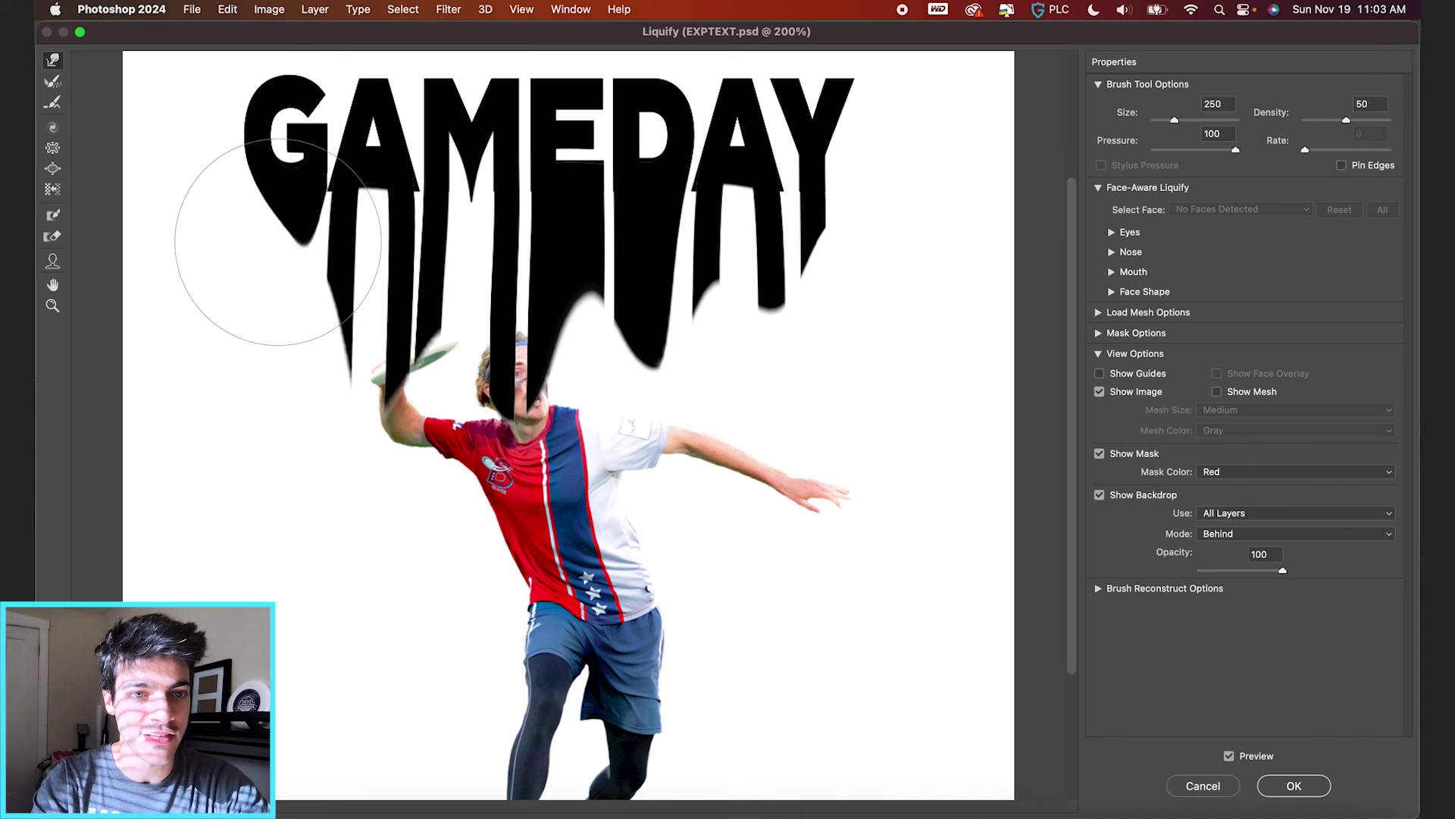
drag(260, 243, 260, 436)
drag(266, 325, 299, 553)
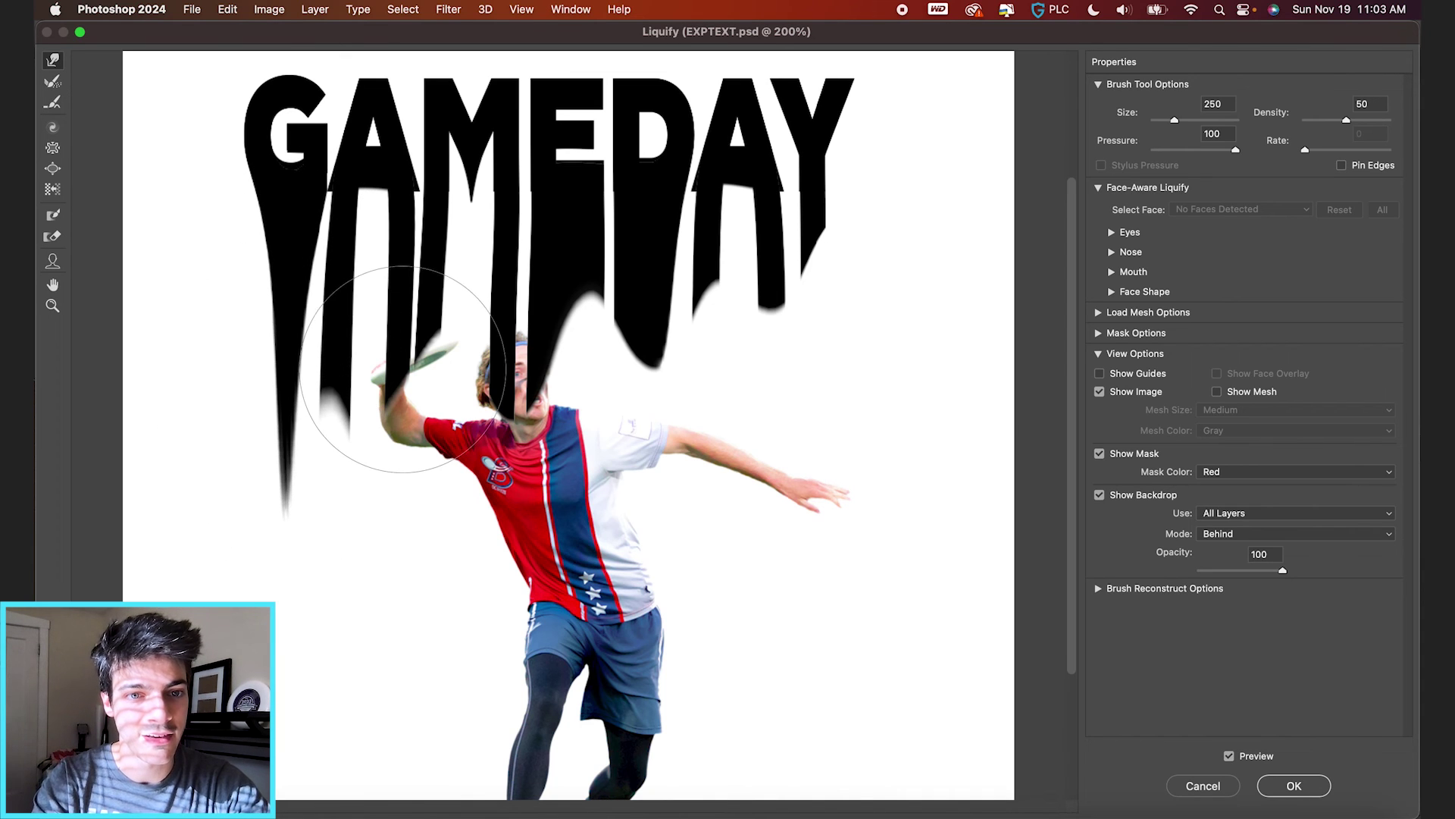
drag(415, 329, 407, 520)
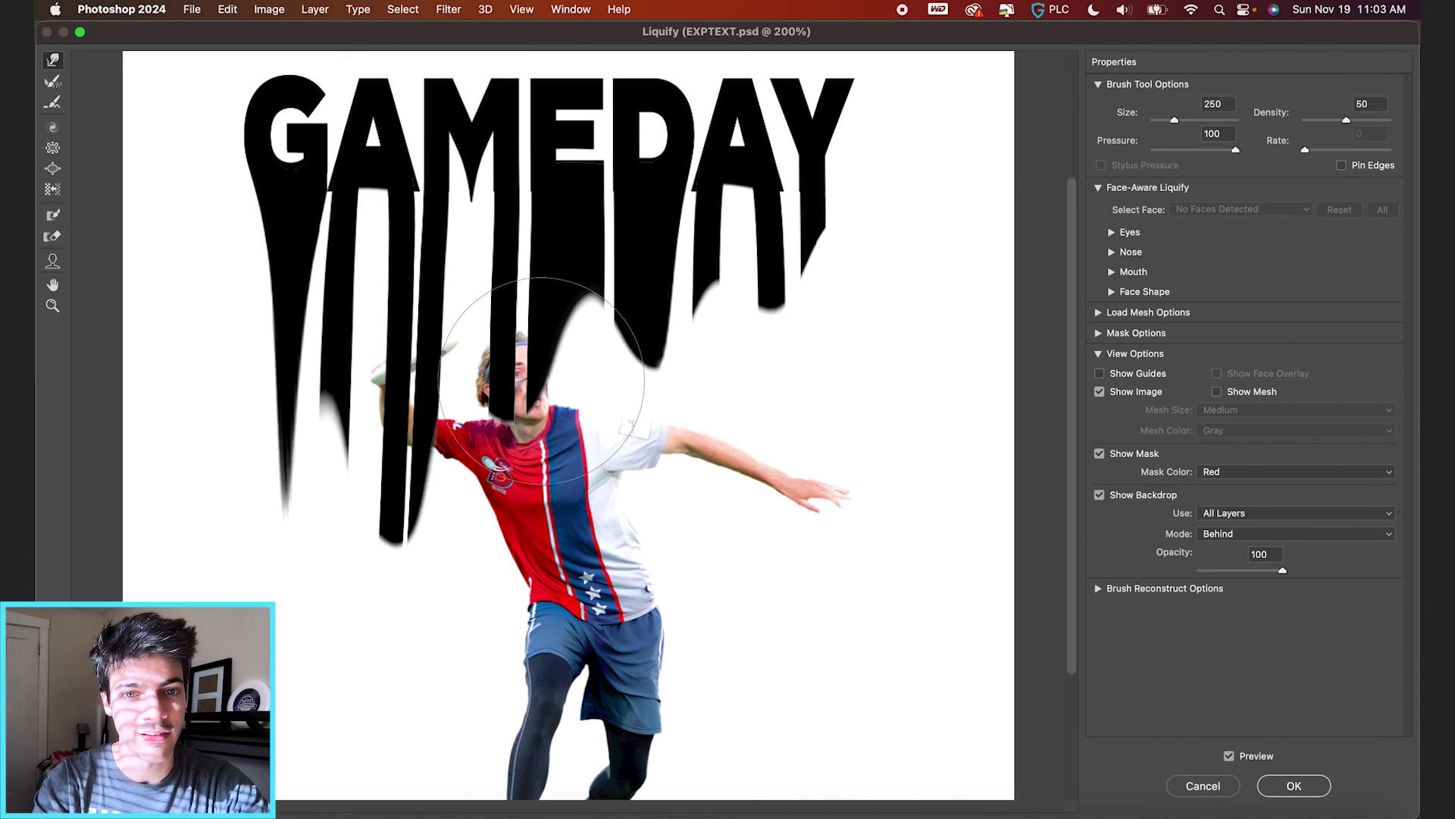
drag(540, 333, 539, 546)
drag(629, 333, 641, 546)
drag(769, 295, 770, 504)
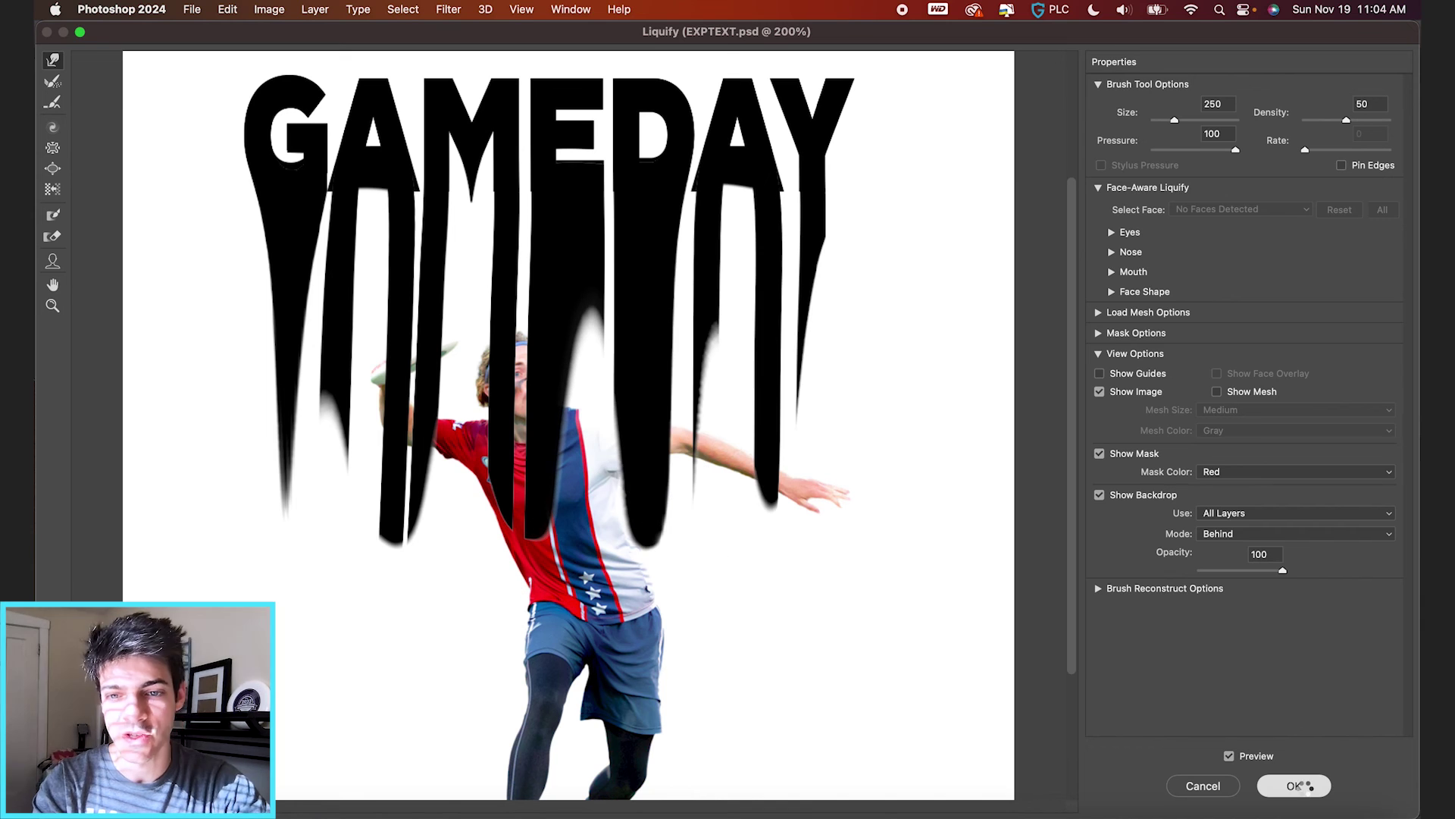
click(1303, 789)
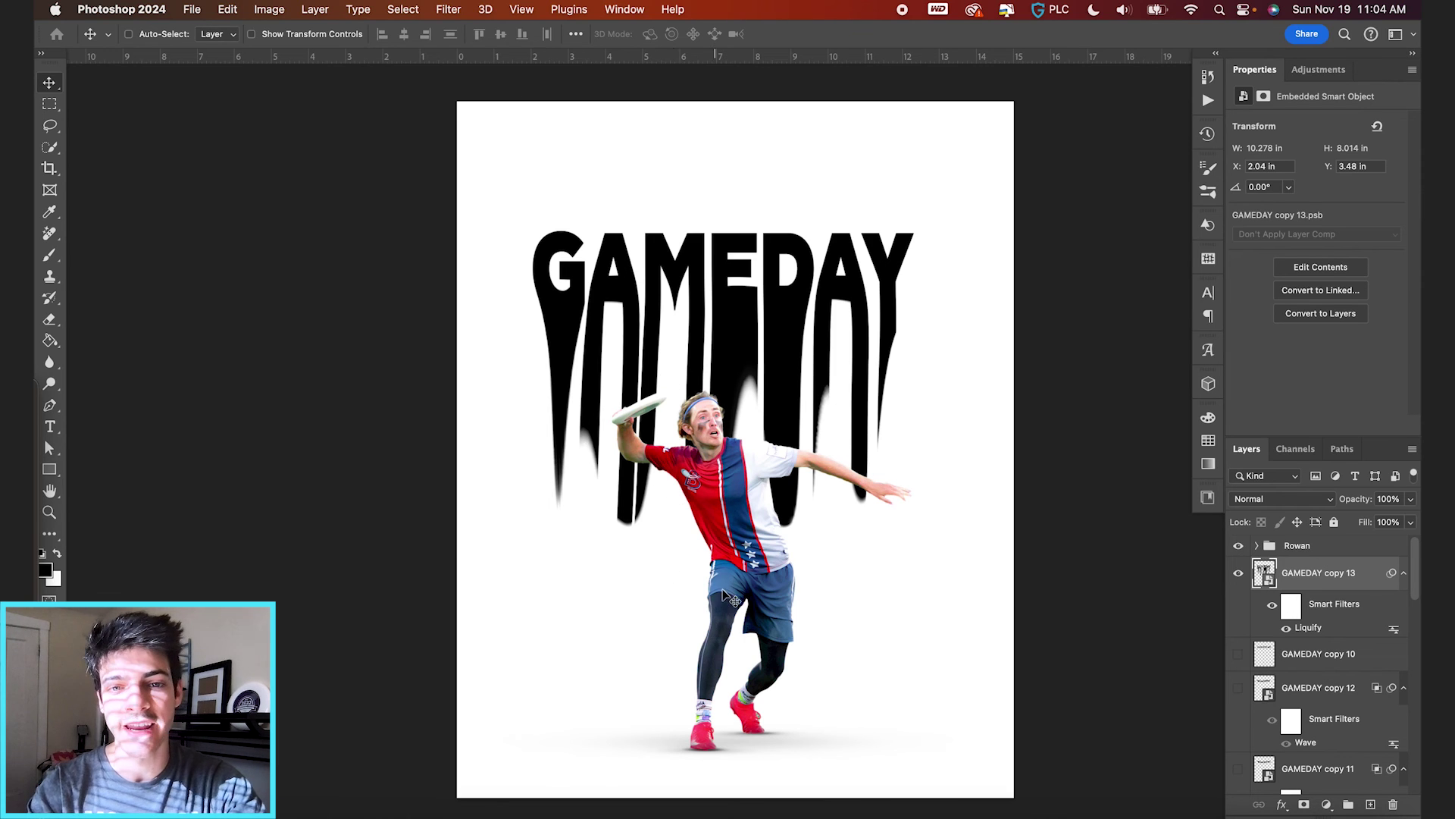
Add a layer mask to GAMEDAY copy 13 and draw a black-to-transparent gradient upward on it
click(1305, 806)
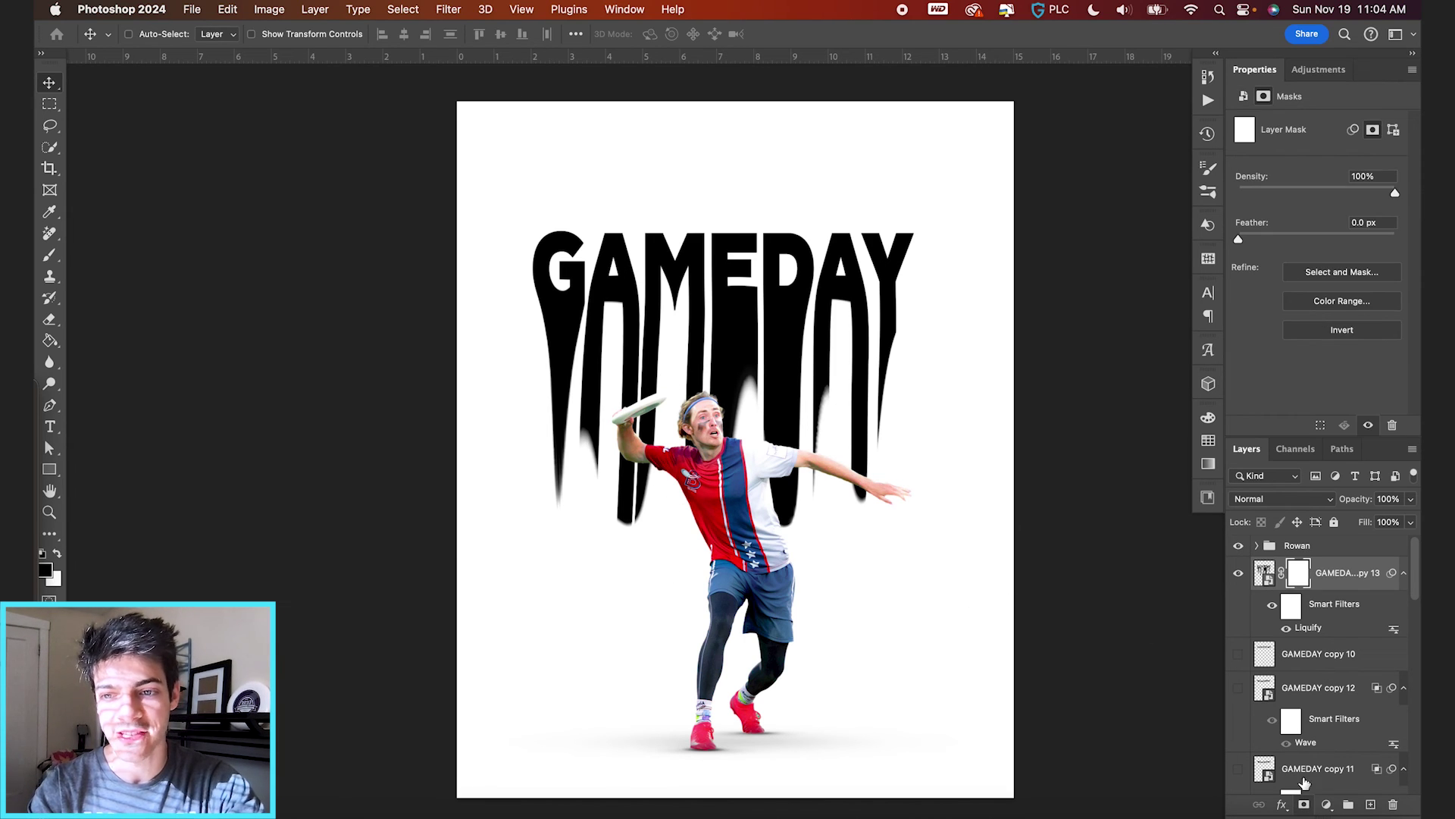
key(shift+g)
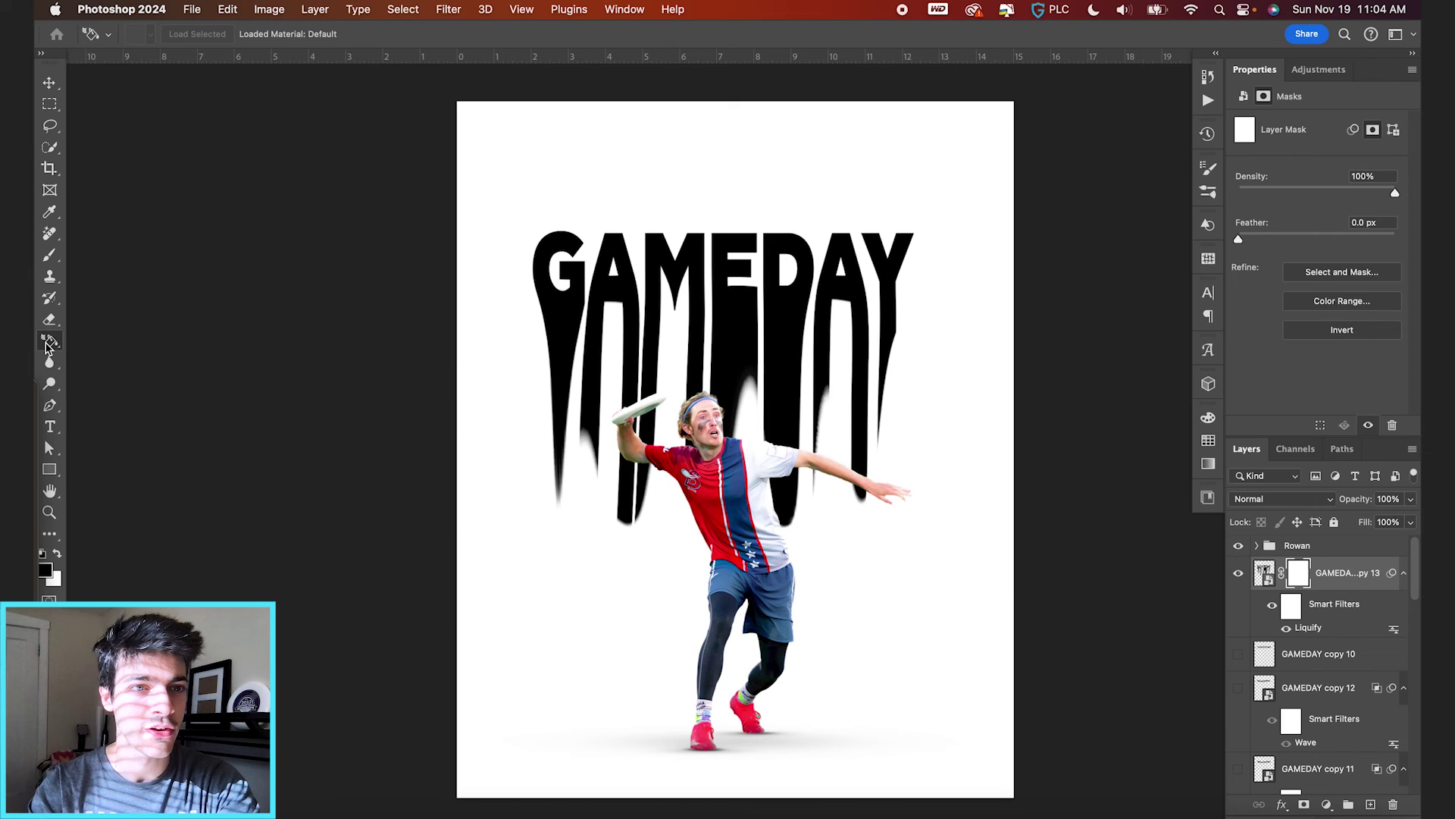
key(shift+g)
click(263, 37)
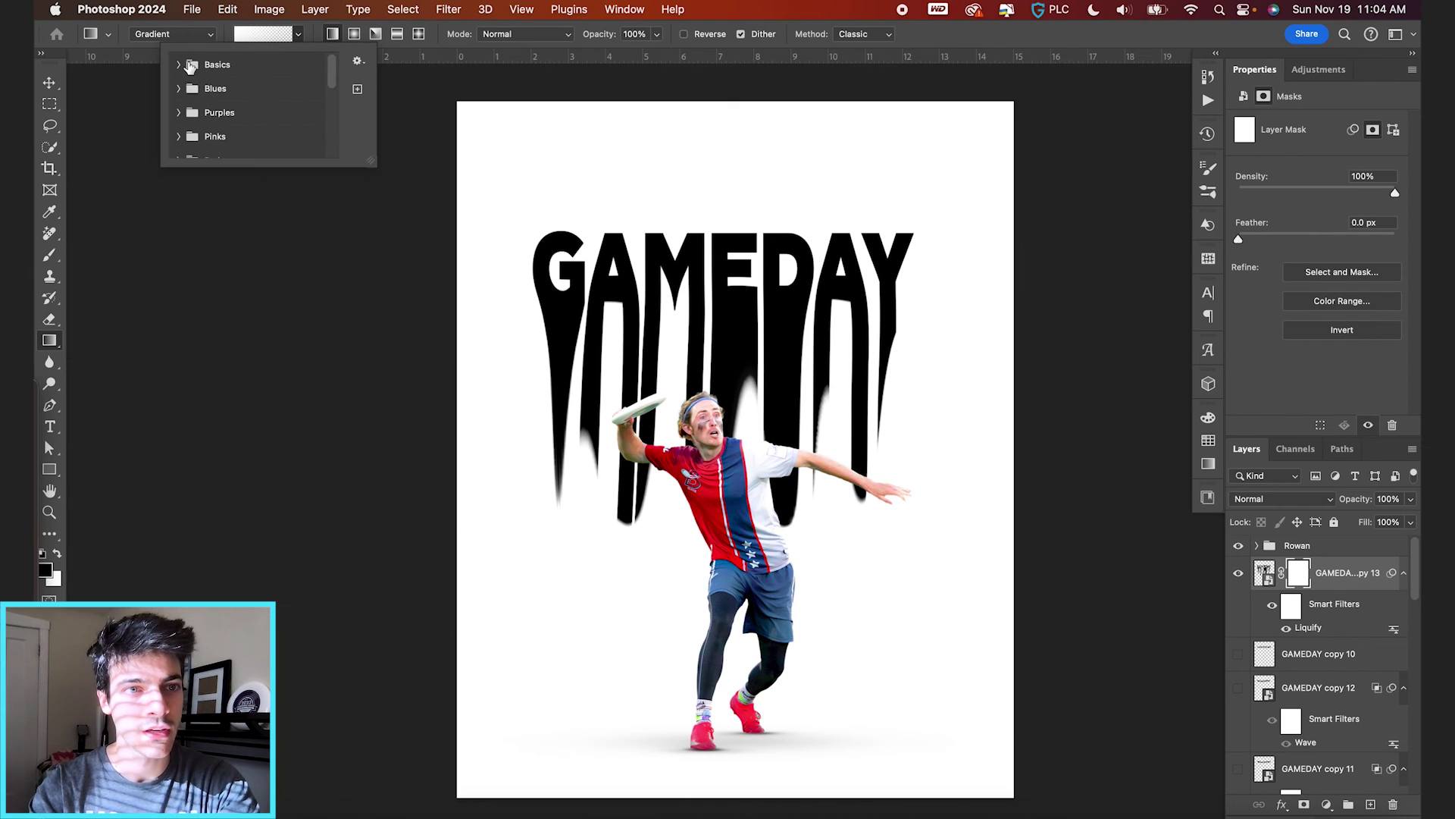
click(180, 64)
click(226, 90)
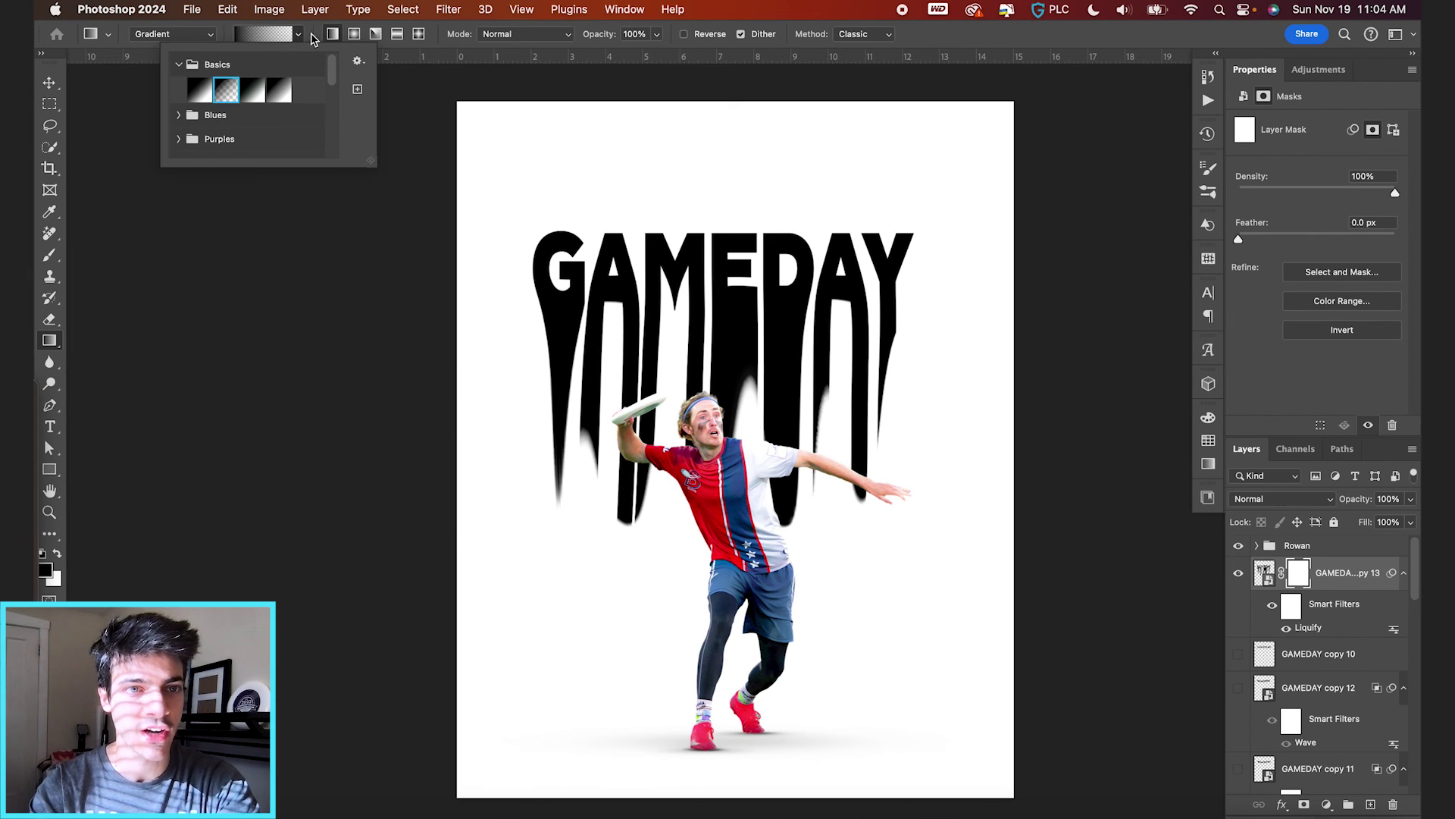
click(312, 39)
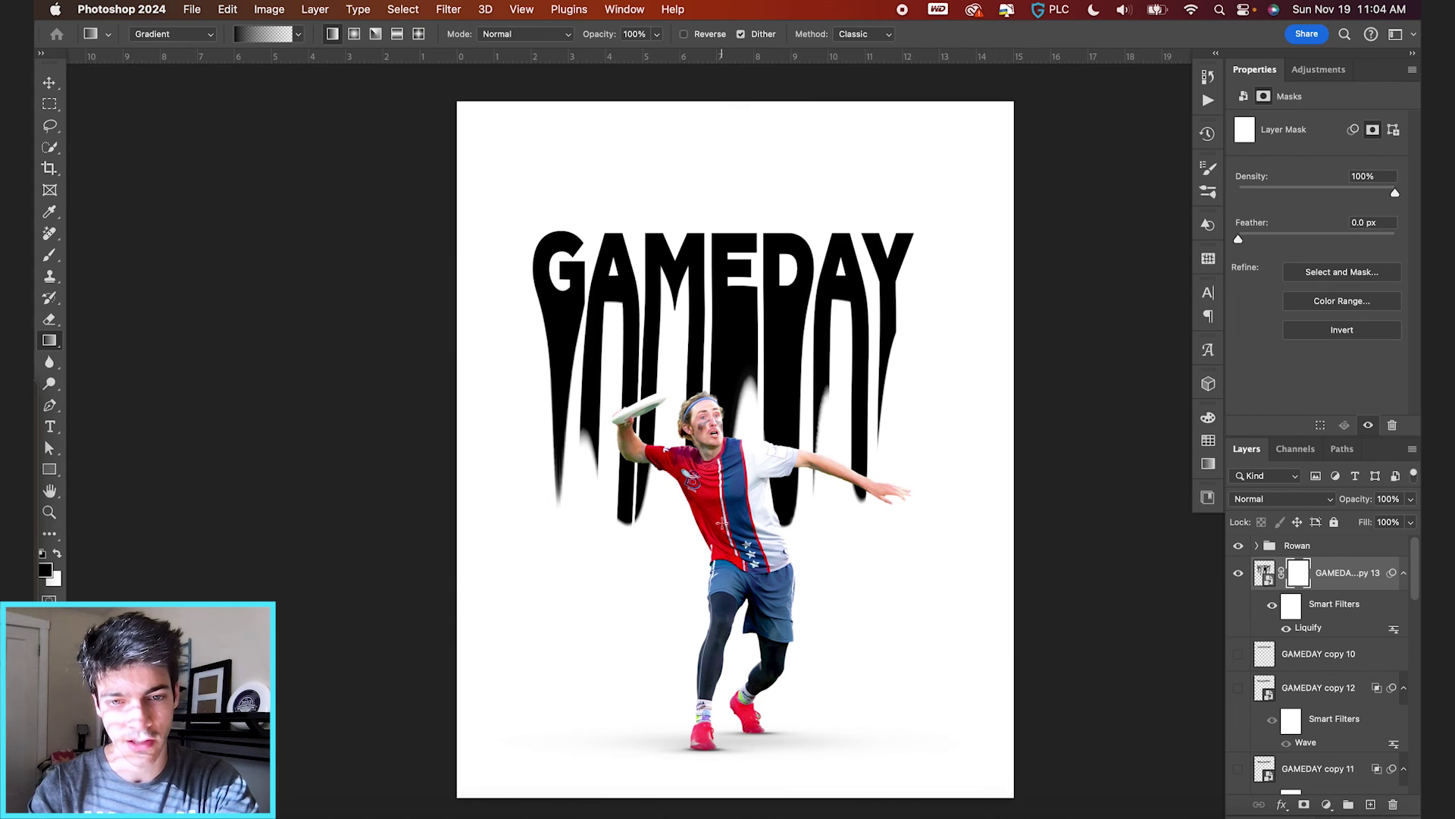
drag(721, 522, 724, 311)
key(v)
click(1261, 575)
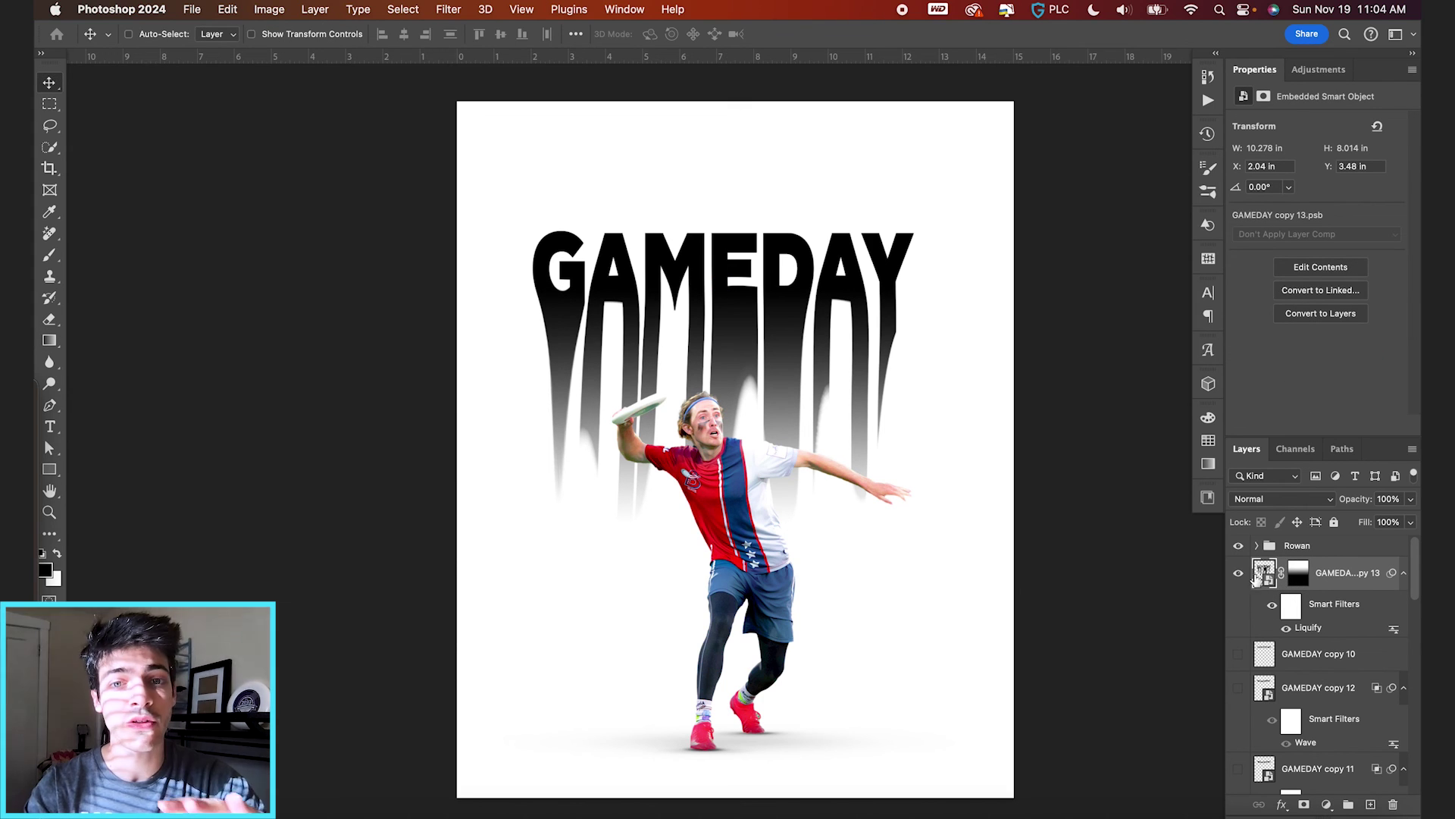
Apply a Gaussian Blur with a radius of about 3.4 pixels to GAMEDAY copy 13
click(448, 9)
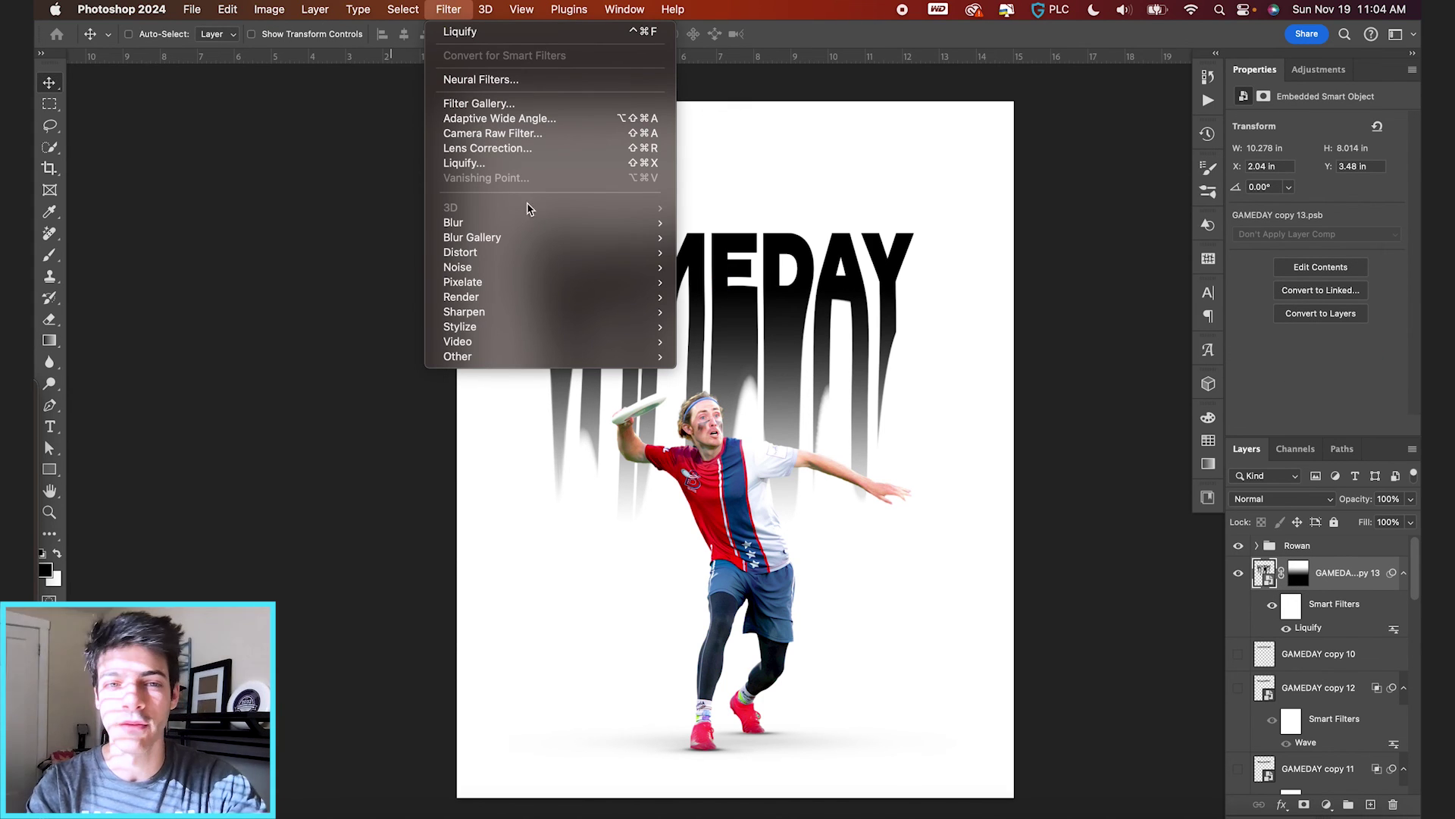
mouse_move(536, 224)
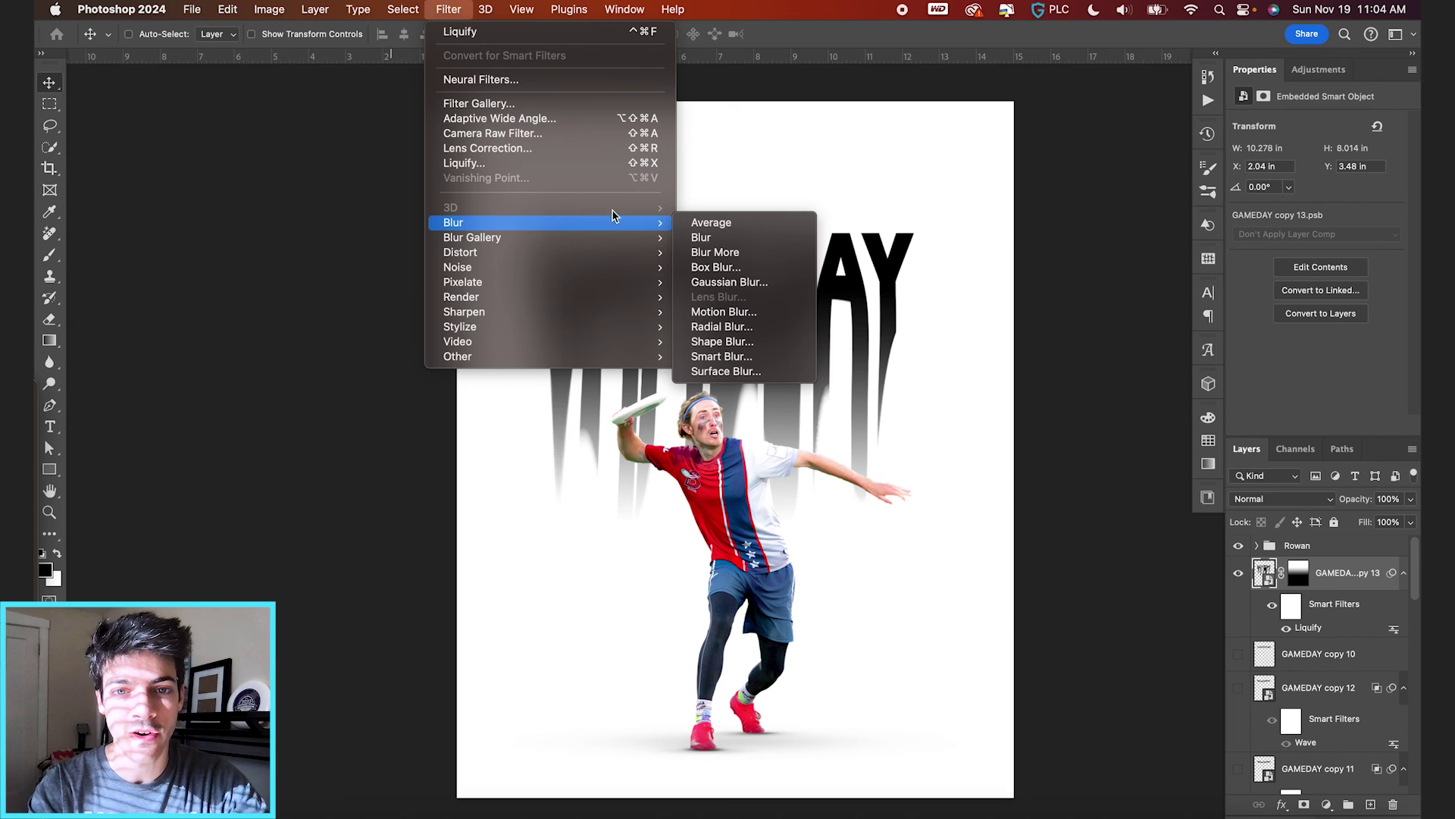
click(763, 283)
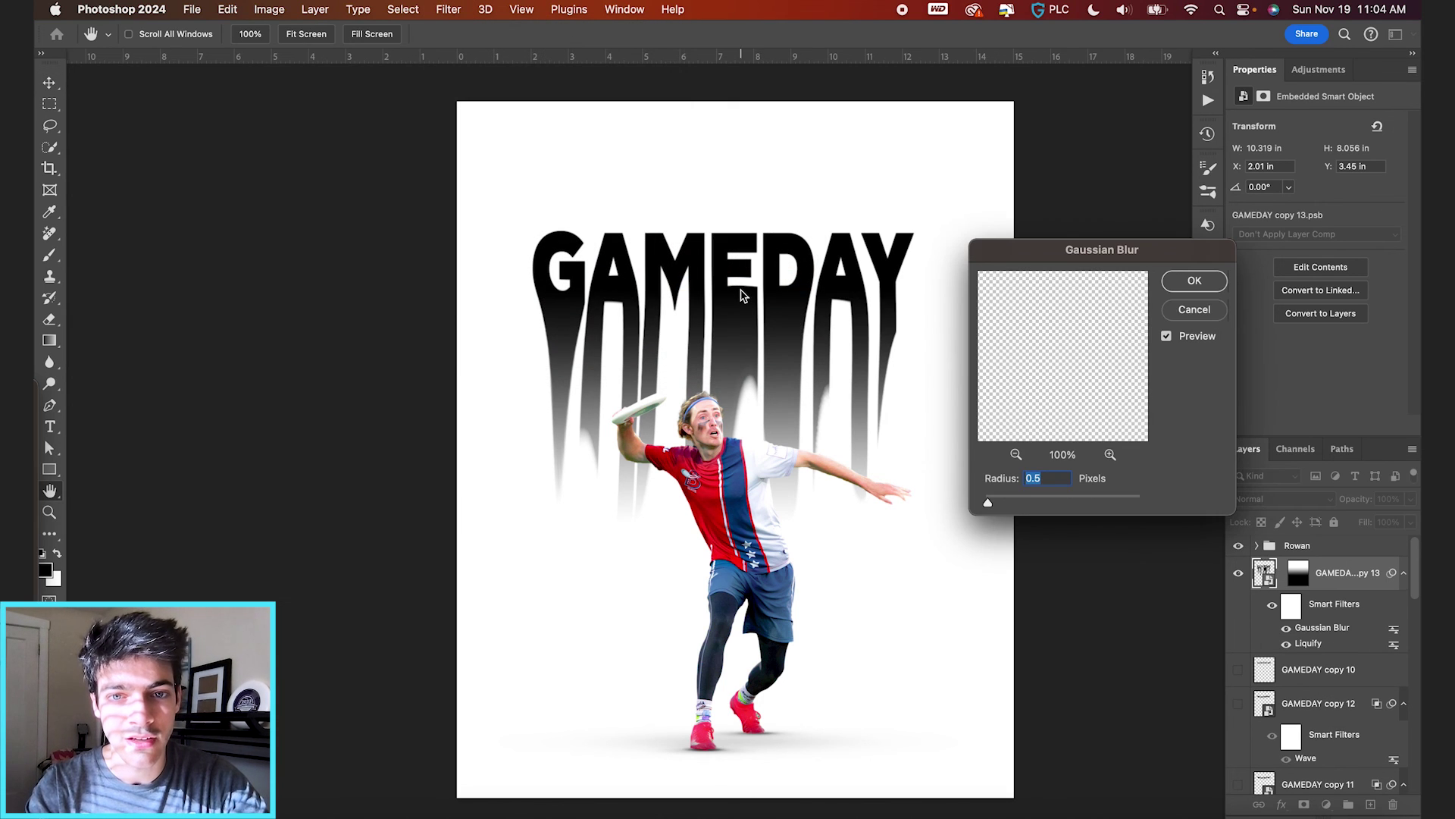
drag(997, 506, 1004, 505)
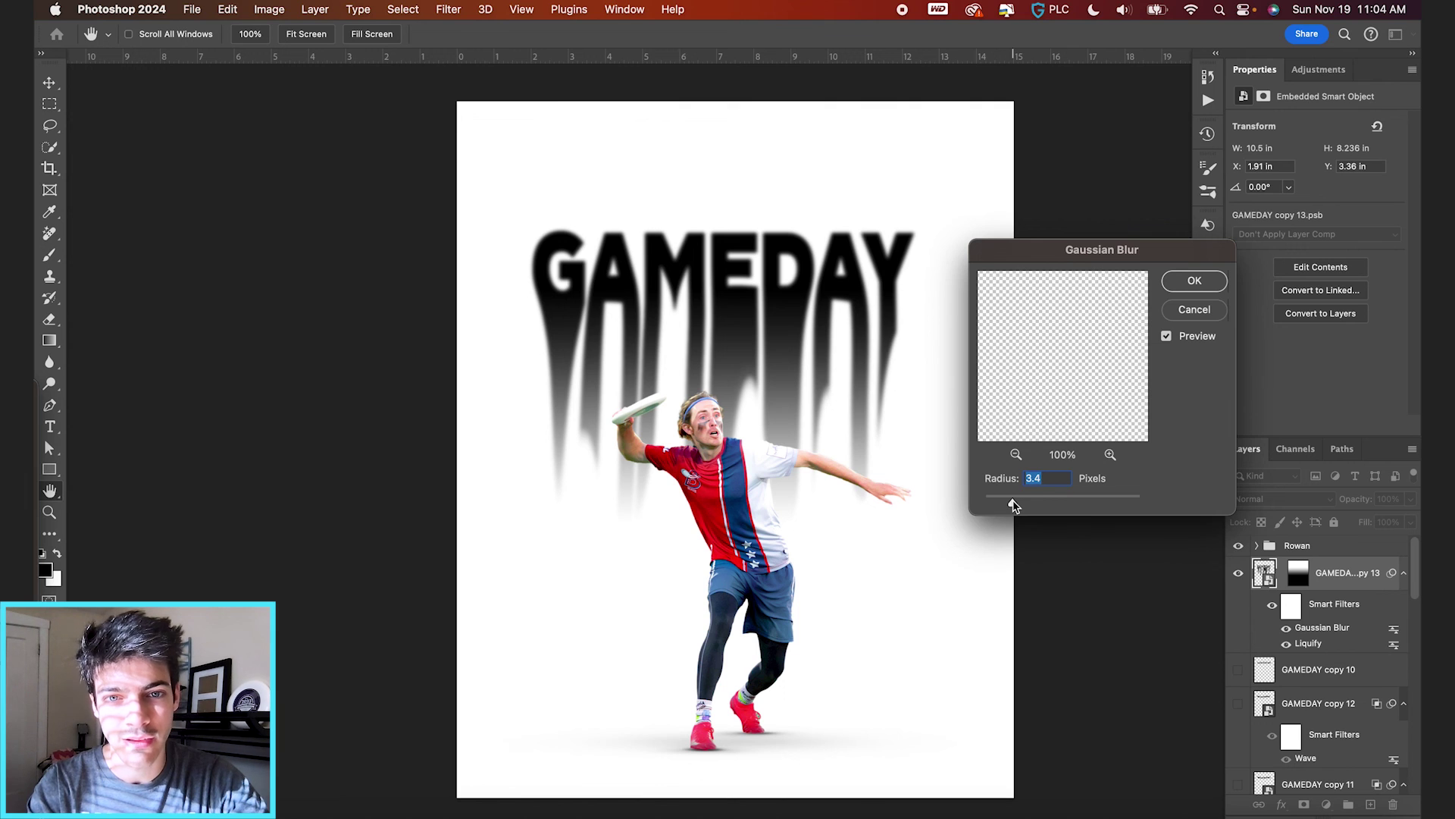
key(Return)
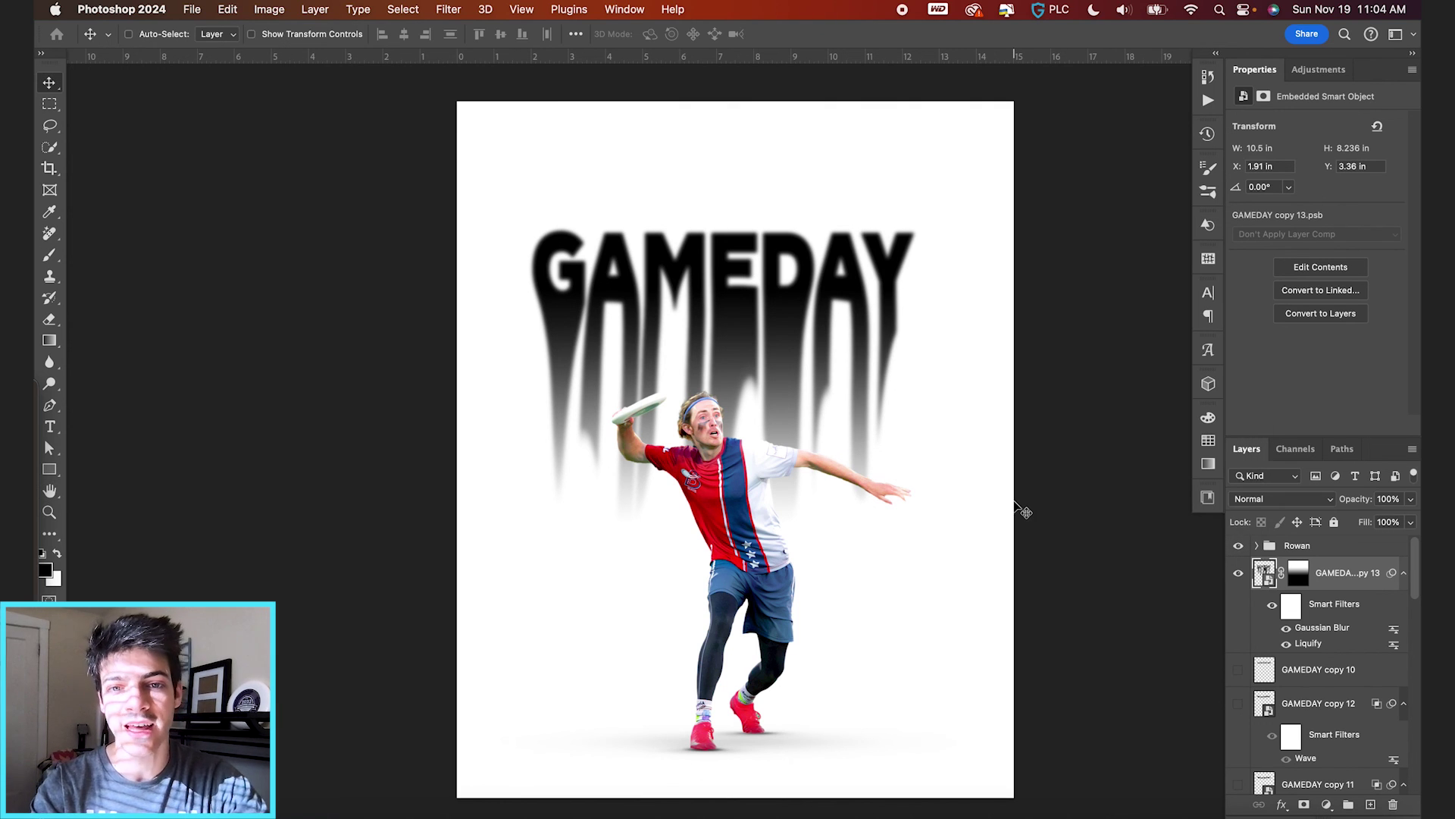
Add a Gradient Map adjustment using the Reds > Red_07 preset
click(1326, 805)
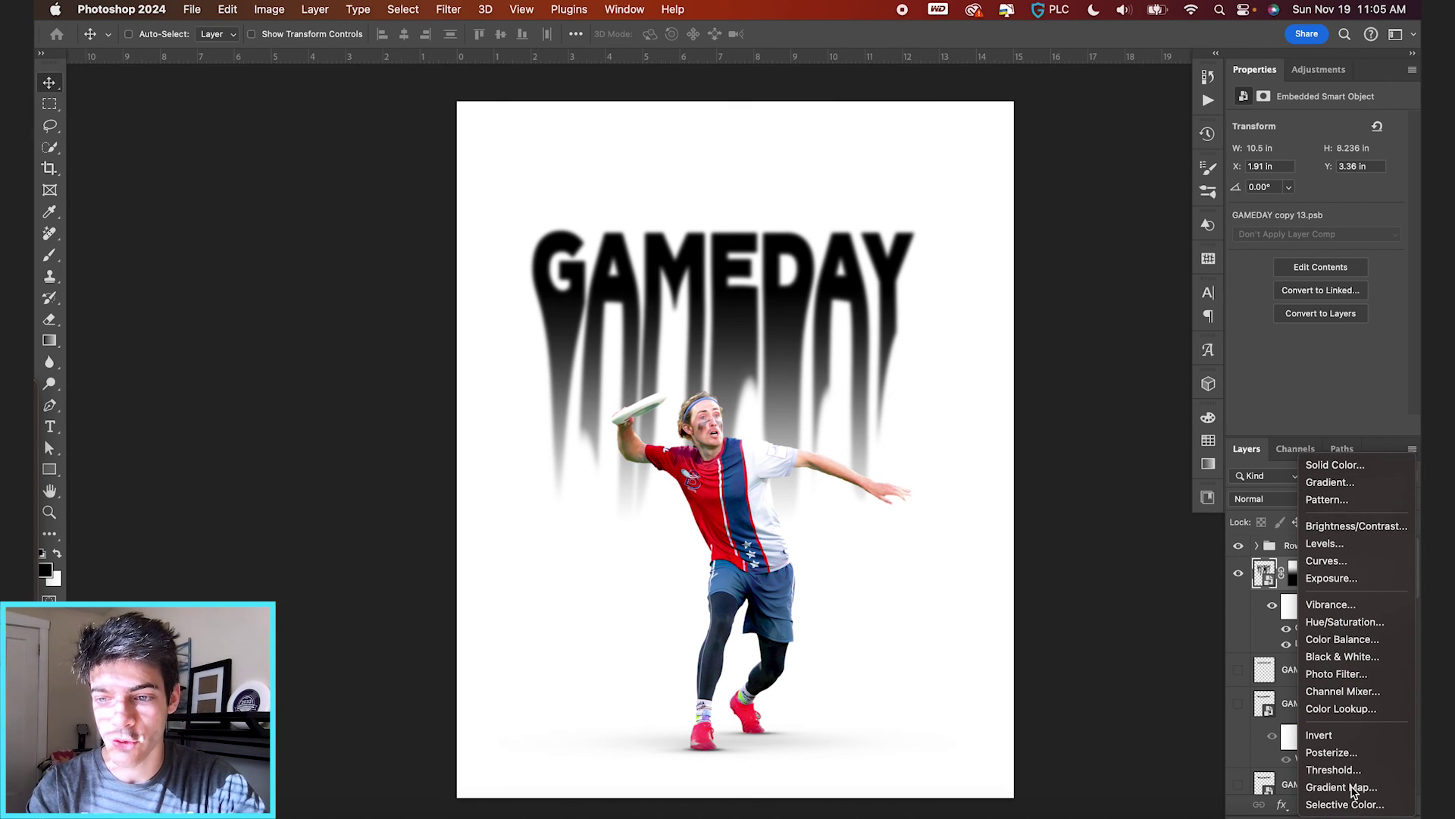
click(1274, 621)
click(1314, 129)
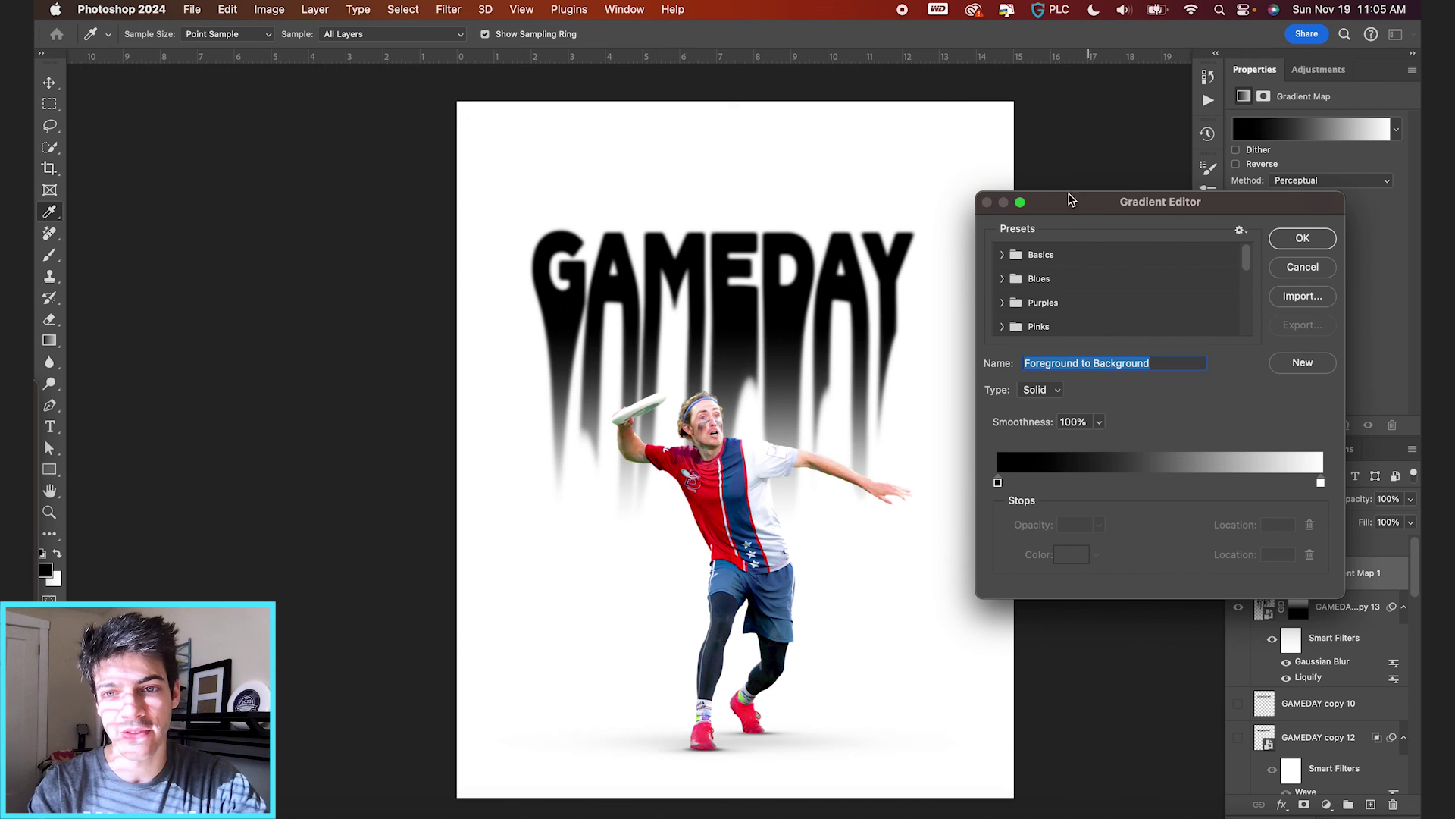
scroll(1007, 317, down, 3)
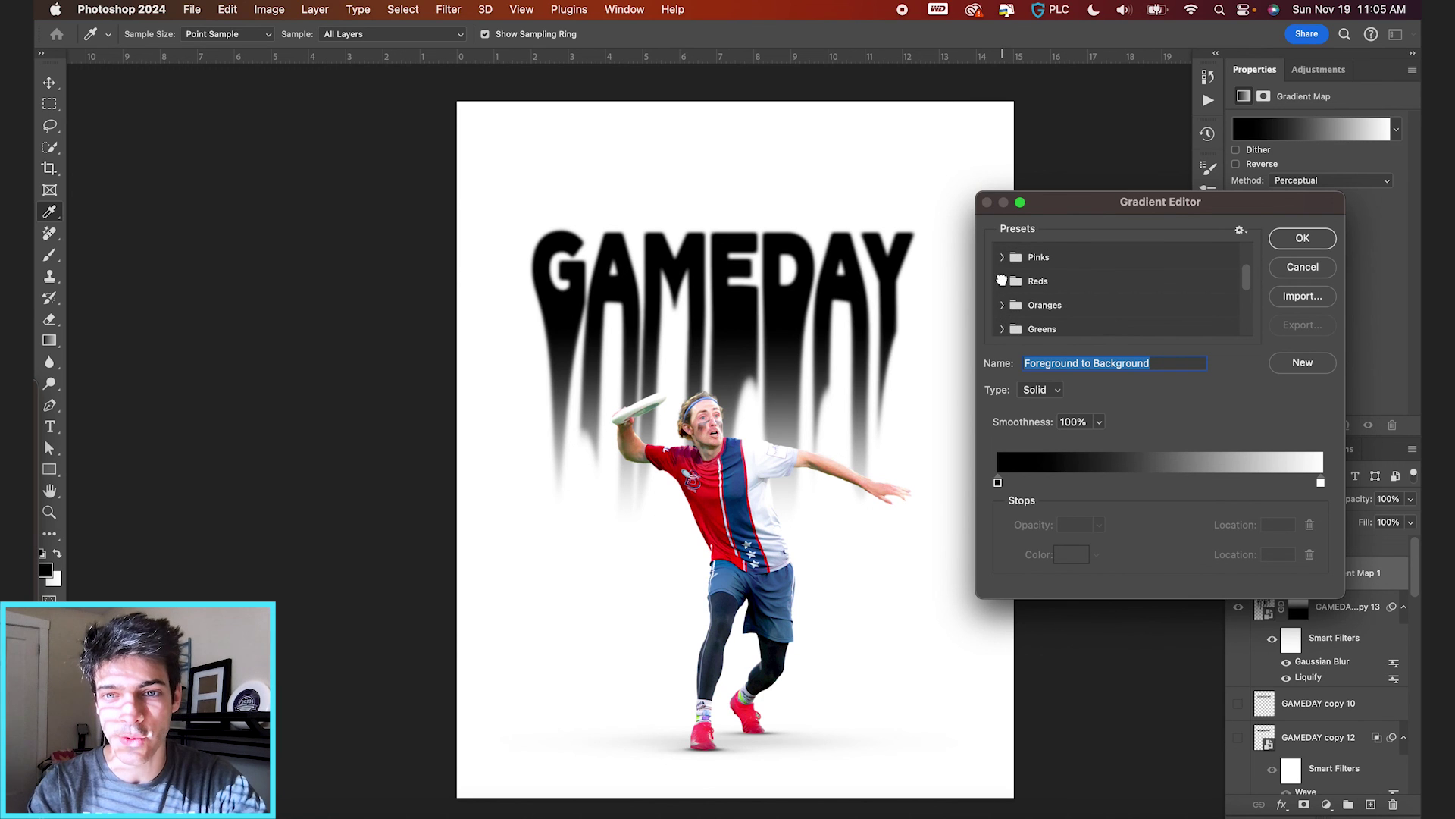
click(1002, 281)
scroll(1062, 300, down, 1)
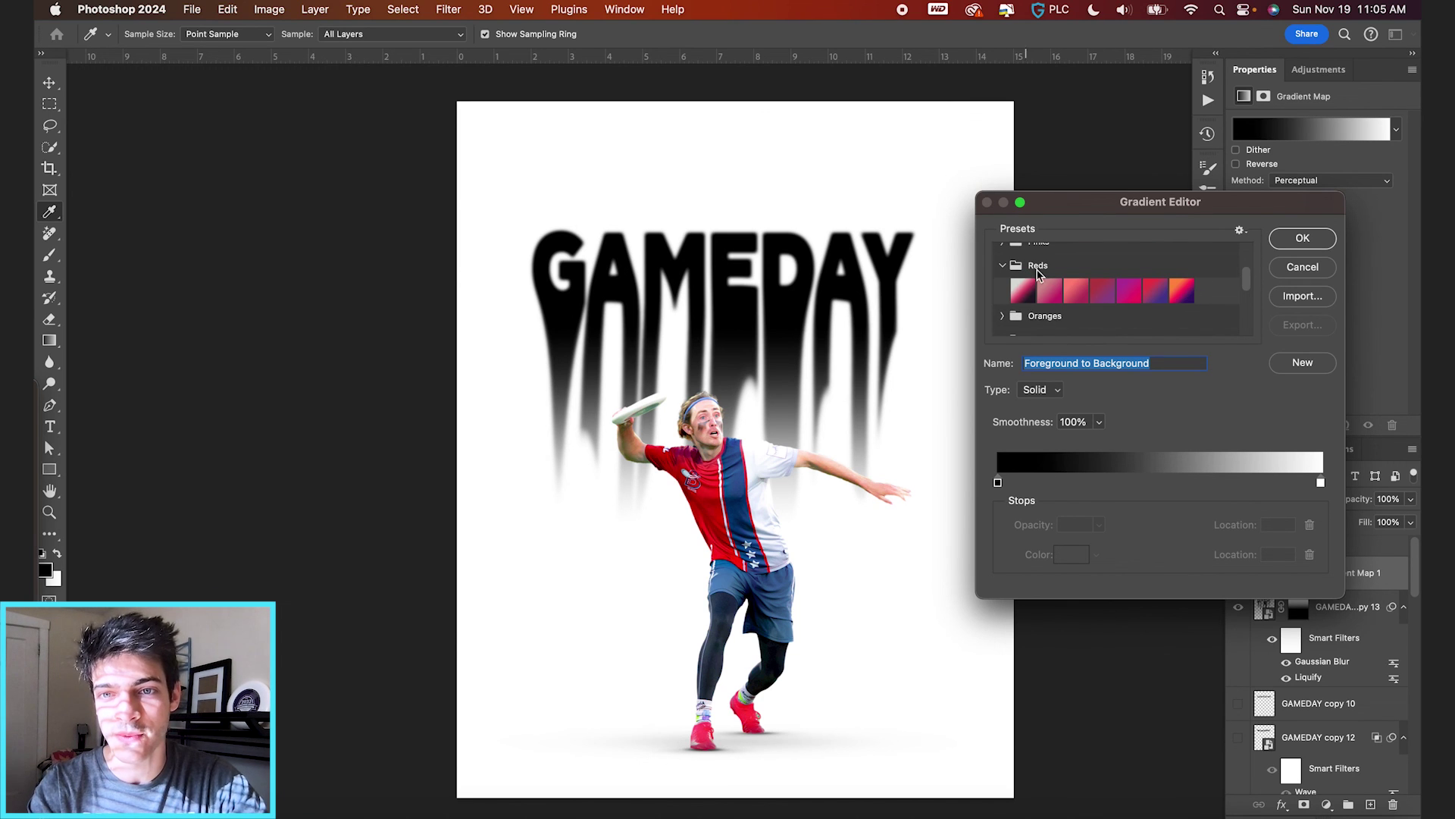
click(1184, 292)
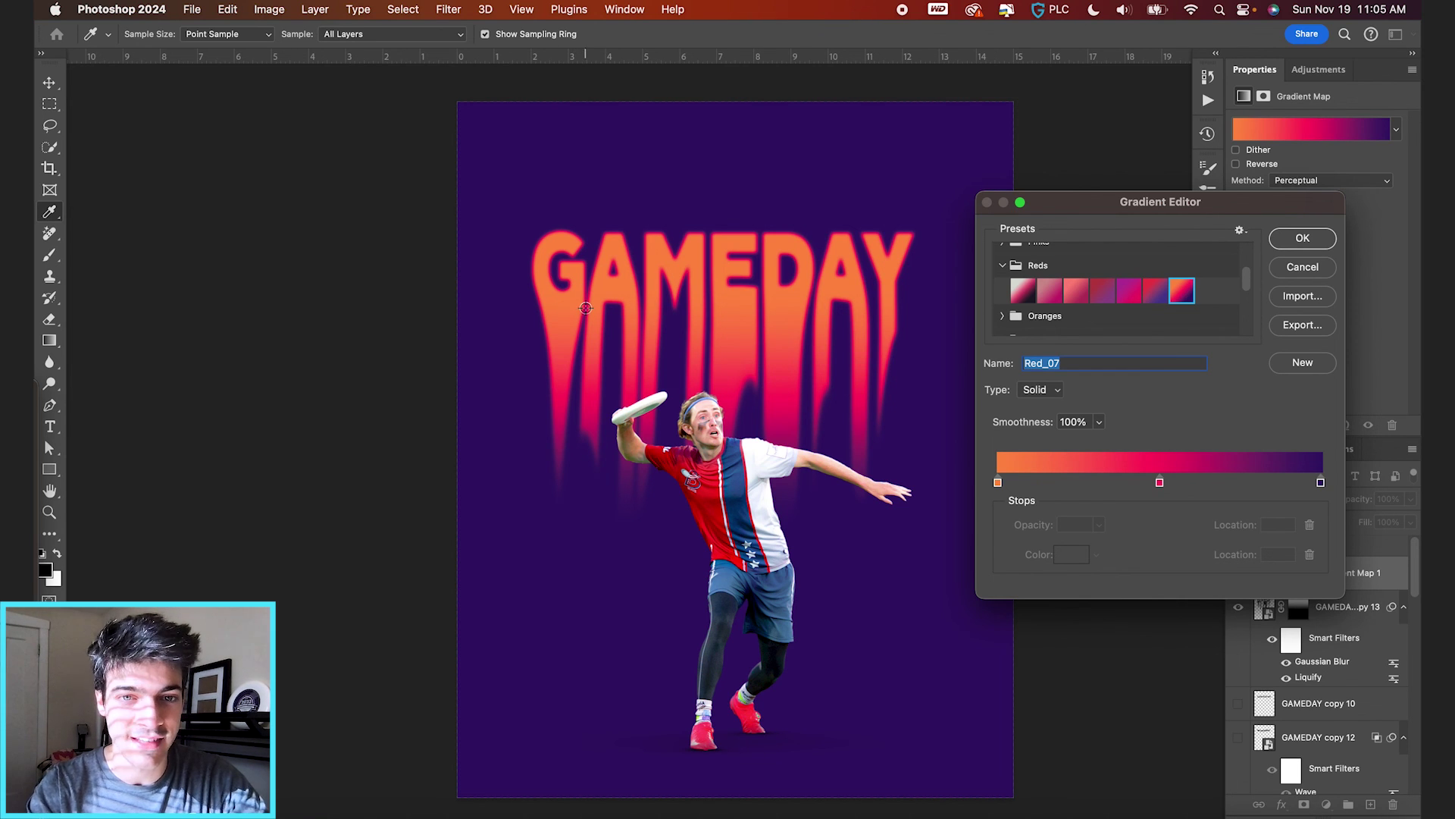
Make the left gradient stop bright magenta, shift the pink stop, and move the orange stop to location 28
click(999, 483)
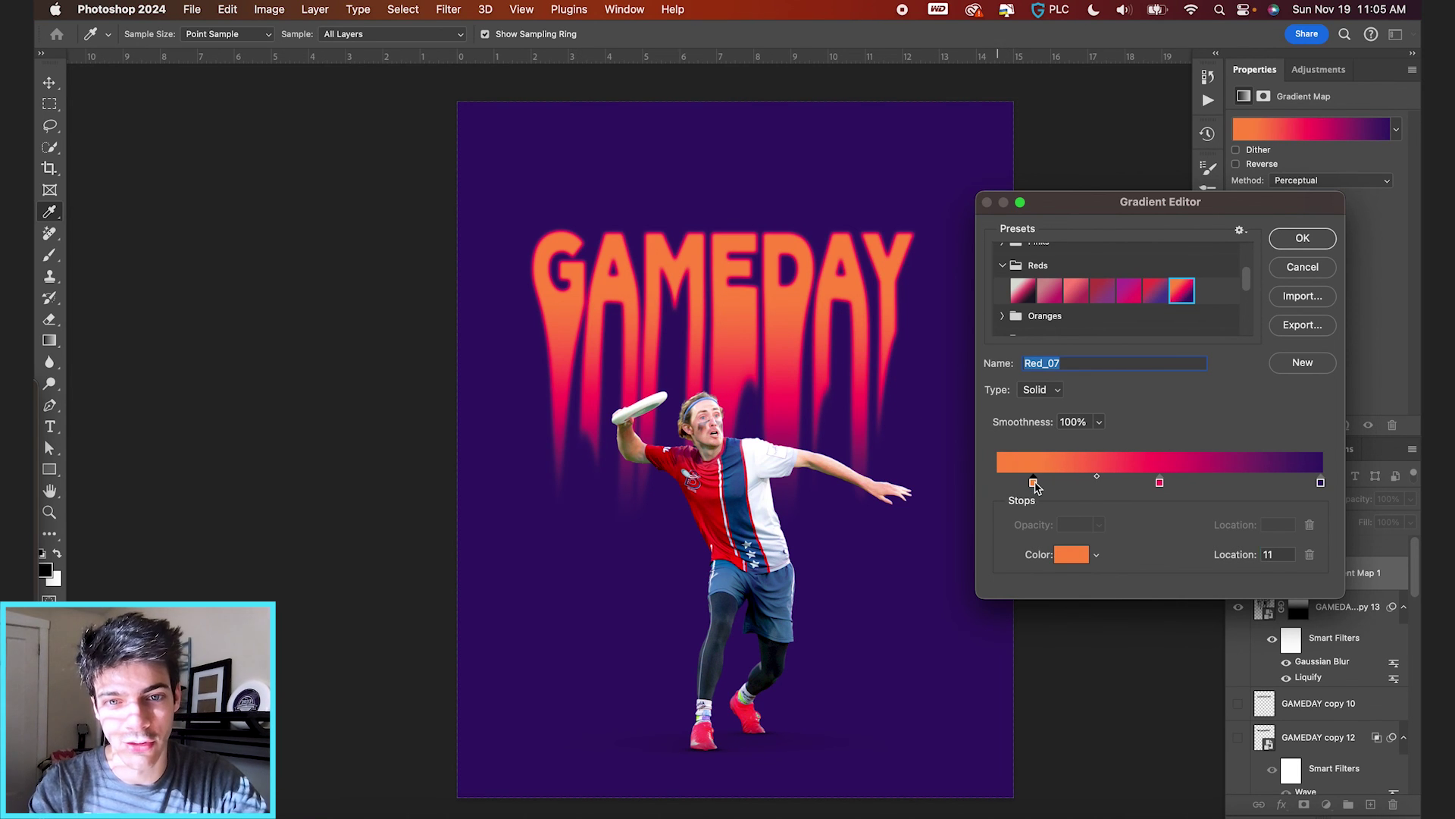
drag(1035, 485, 1036, 485)
drag(1160, 483, 1010, 482)
double_click(1011, 483)
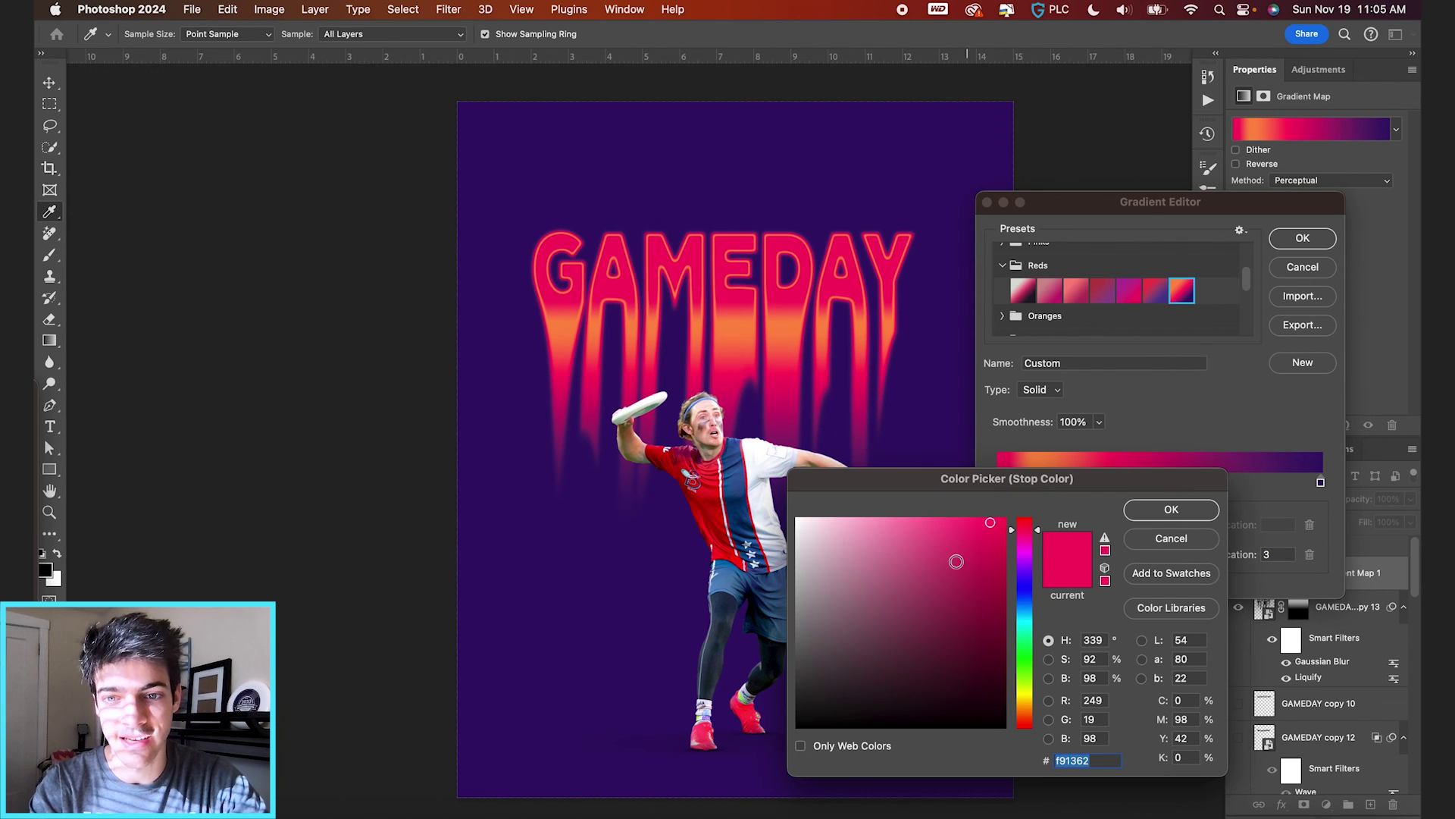
drag(1023, 606, 1023, 560)
click(1157, 514)
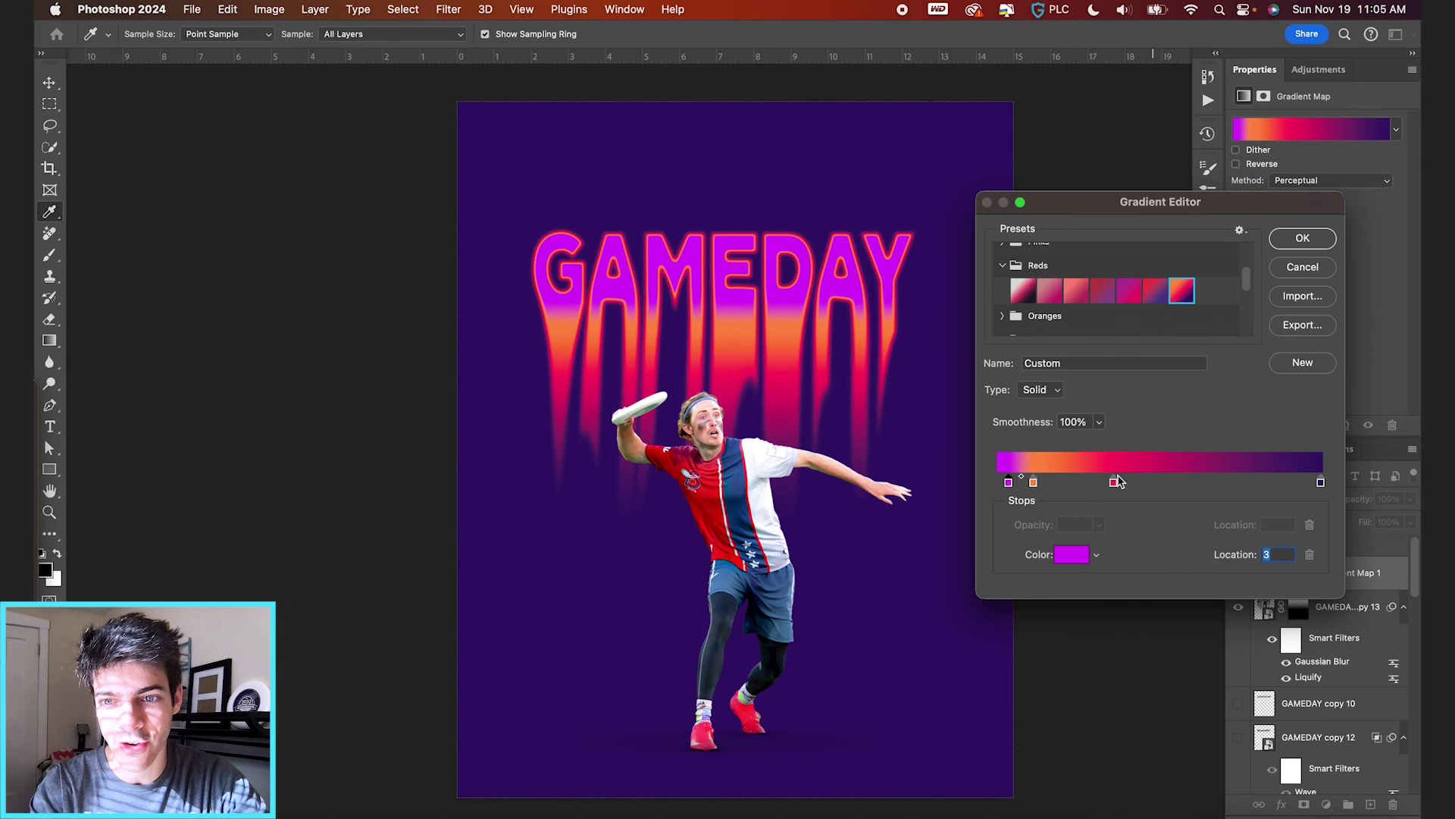
drag(1113, 483, 1178, 483)
drag(1033, 483, 1088, 486)
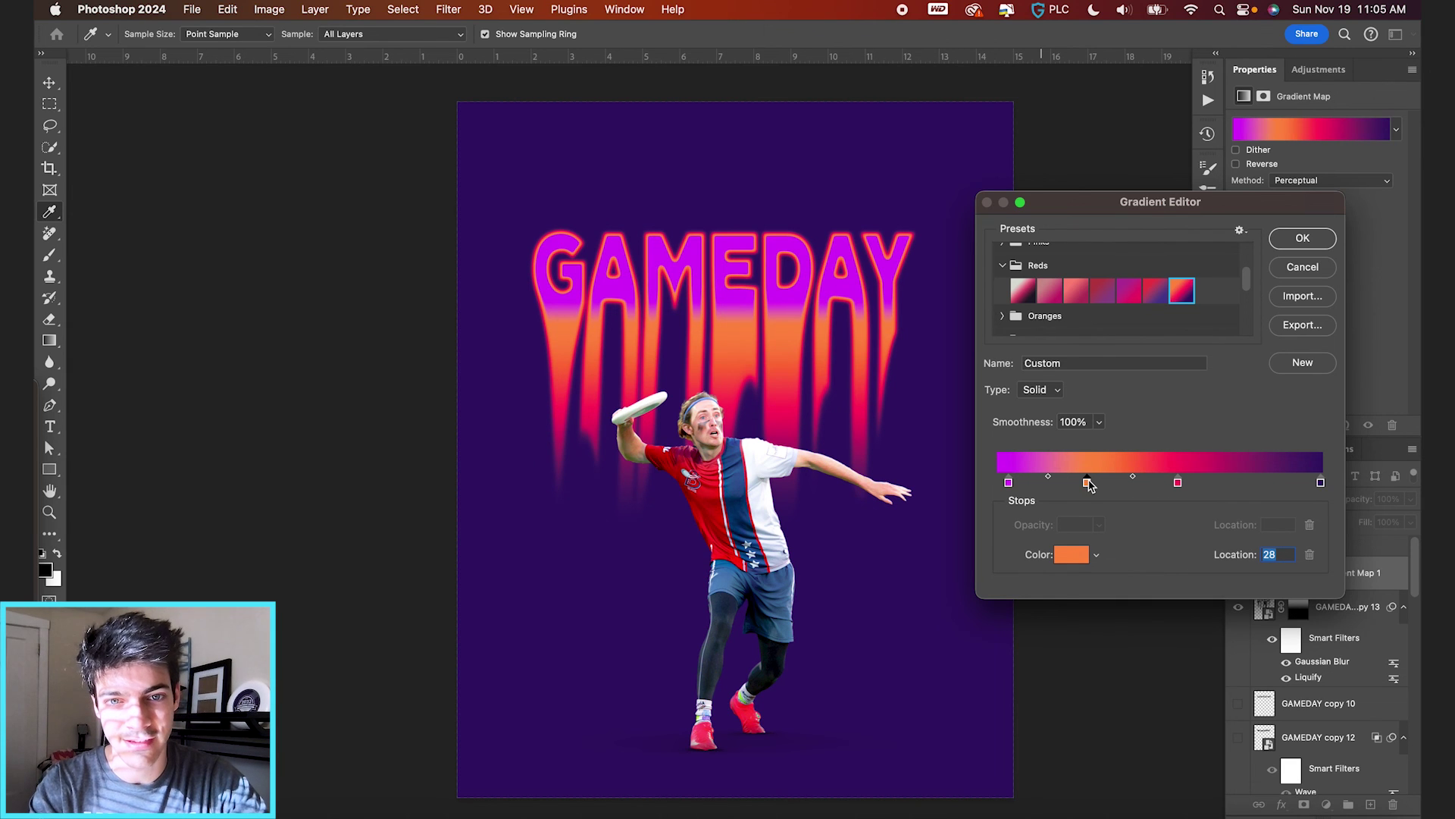